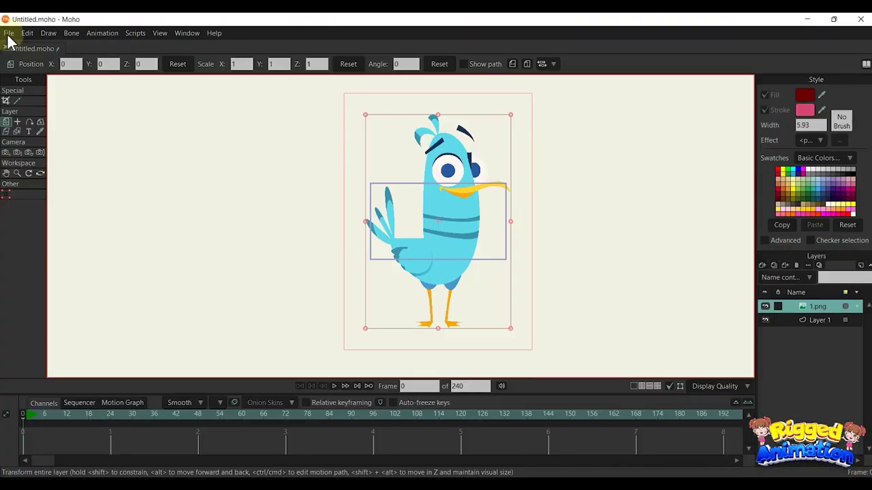
Step: Set the project width to 1500 and give the project a taller, portrait-format height
click(9, 34)
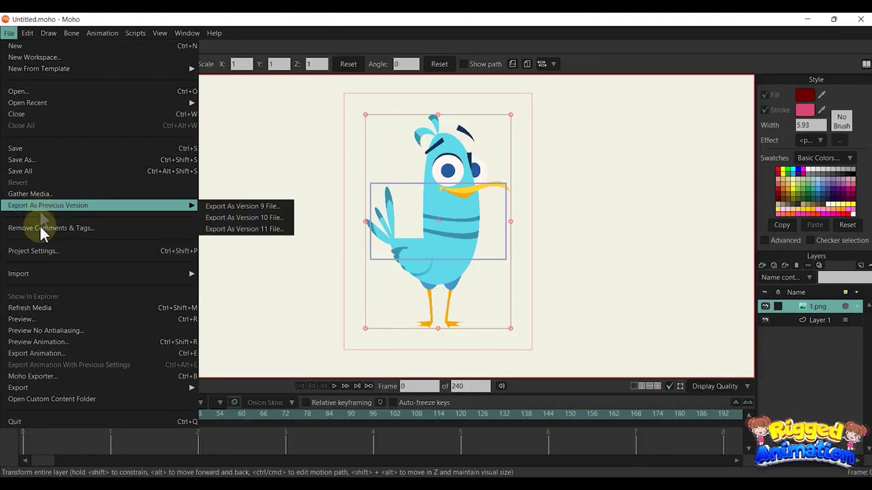
click(60, 250)
text(1500)
drag(280, 220, 238, 216)
text(1)
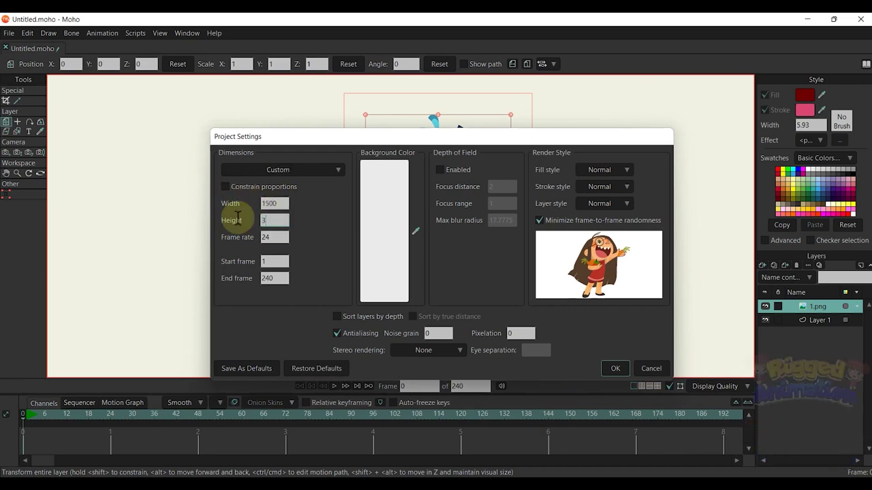
click(615, 369)
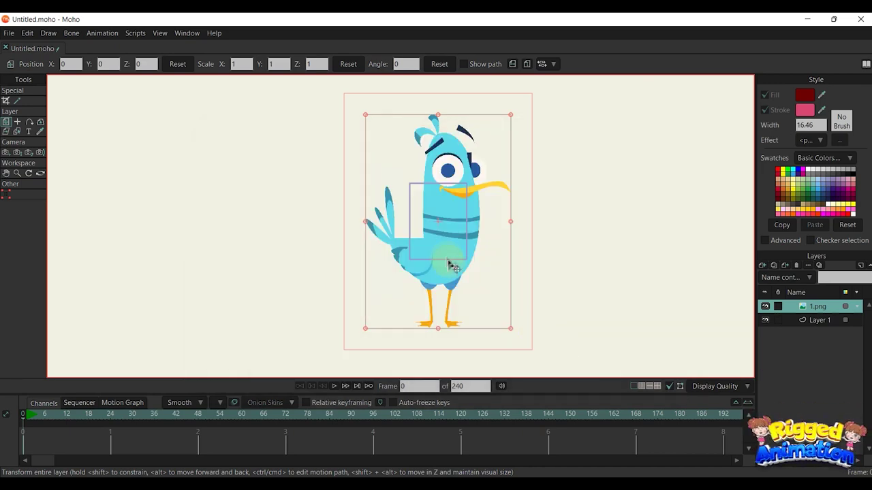
Step: Scale the bird reference image down so it fits inside the portrait project frame
scroll(422, 190, down, 2)
drag(358, 101, 413, 149)
scroll(434, 189, up, 3)
scroll(441, 196, up, 3)
Step: Place Layer 1 above the 1.png image, put it in a new group and name the group "bird"
click(823, 320)
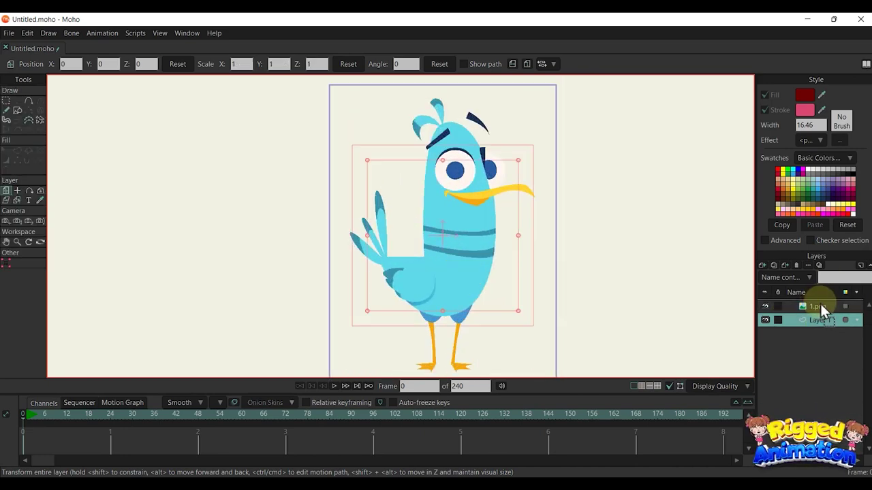
drag(820, 304, 820, 301)
right_click(814, 307)
click(837, 369)
double_click(801, 307)
text(bi)
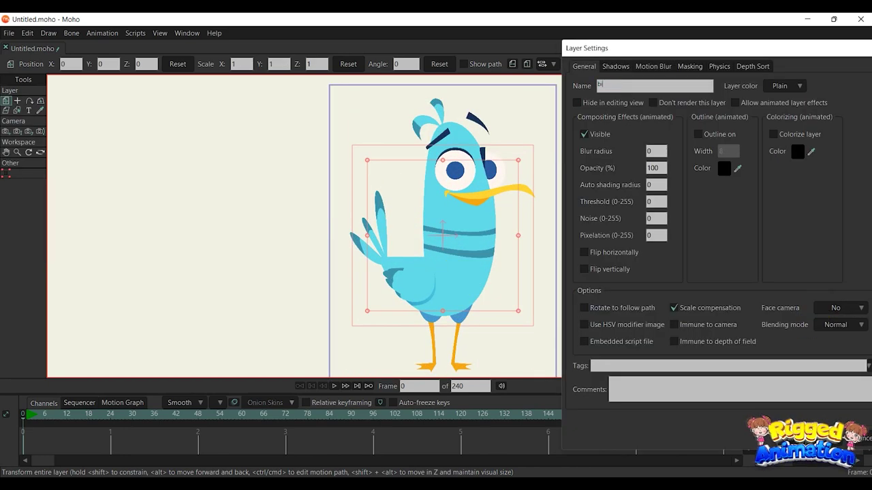
text(rd)
key(Return)
Step: Wrap Layer 1 in another group inside the bird group and name that group "head"
click(820, 319)
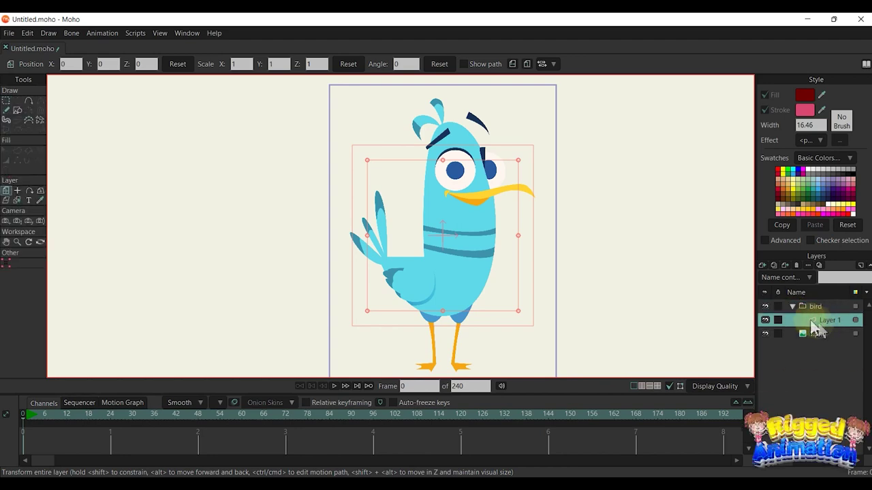
scroll(511, 196, up, 2)
right_click(841, 322)
click(833, 383)
click(803, 320)
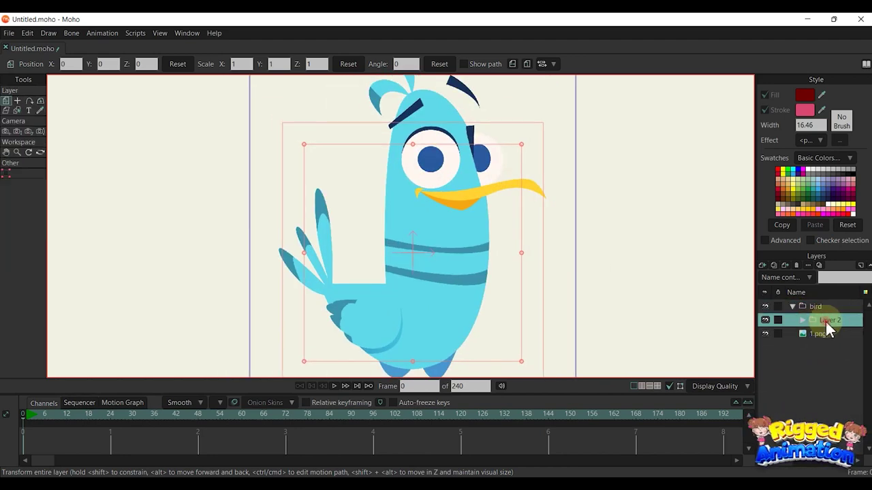
double_click(826, 321)
text(head)
key(Return)
Step: Draw a circle on Layer 1 over the bird's striped body and size it to about the body's width
click(802, 321)
click(826, 333)
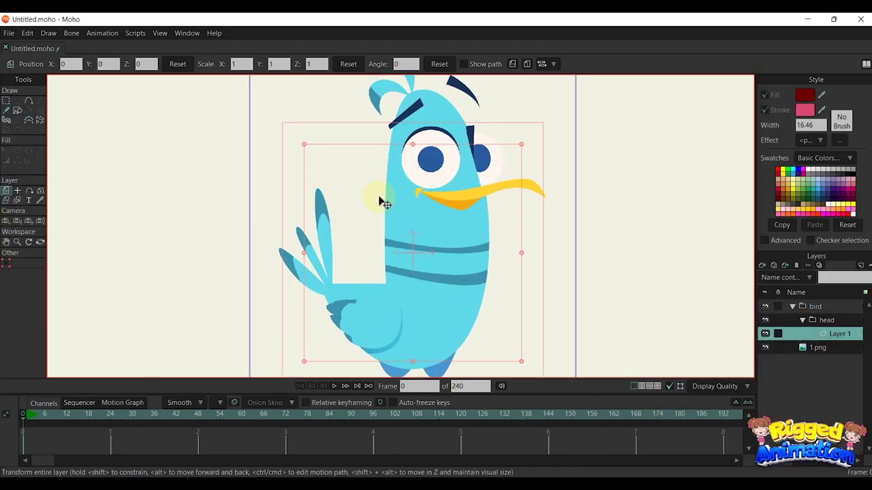
click(17, 109)
scroll(414, 271, up, 3)
drag(421, 269, 363, 216)
key(t)
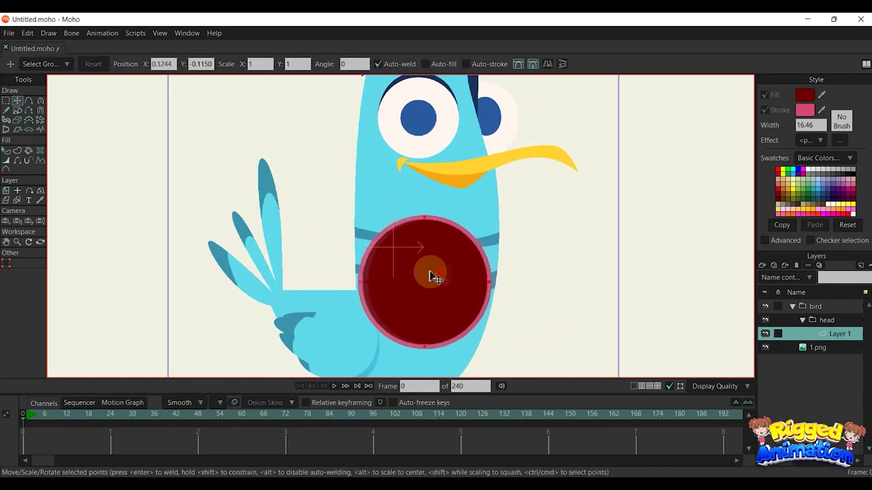
drag(489, 349, 494, 354)
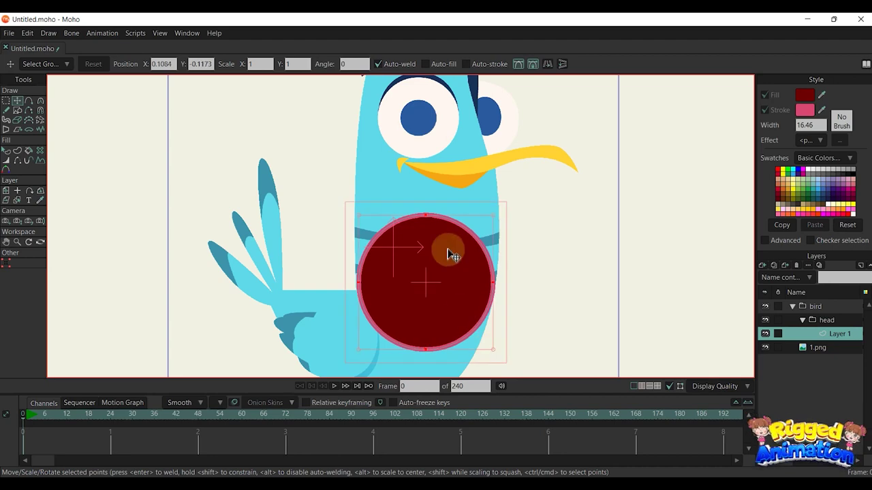
Step: Turn off the circle's stroke and fill it with the light blue sampled from the bird's body
key(q)
click(462, 289)
click(779, 110)
key(t)
scroll(453, 295, up, 3)
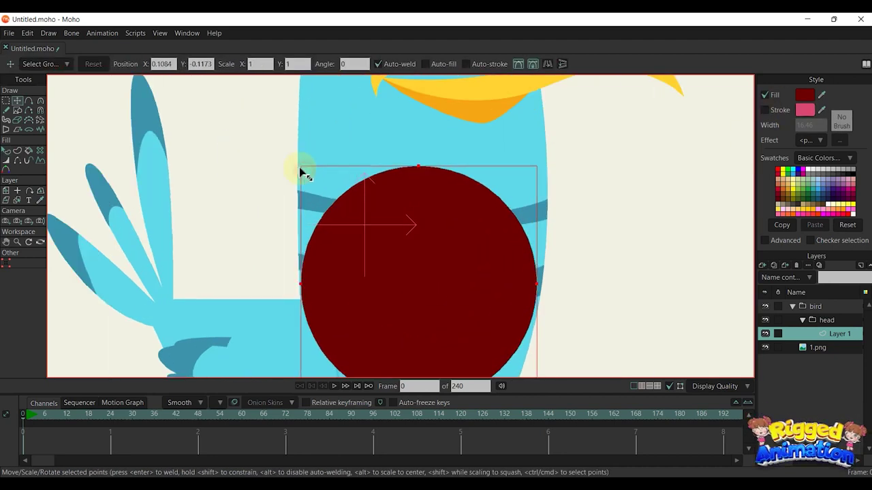
scroll(511, 266, down, 4)
key(q)
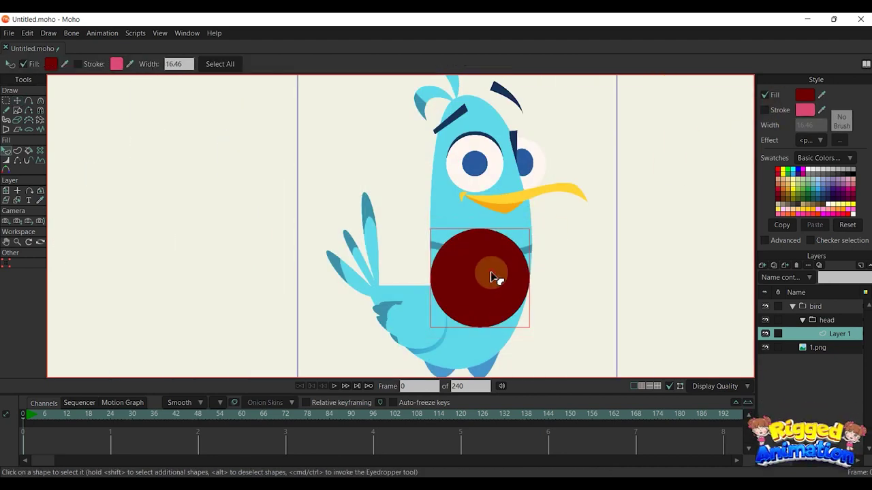
click(822, 95)
click(521, 265)
scroll(497, 278, up, 4)
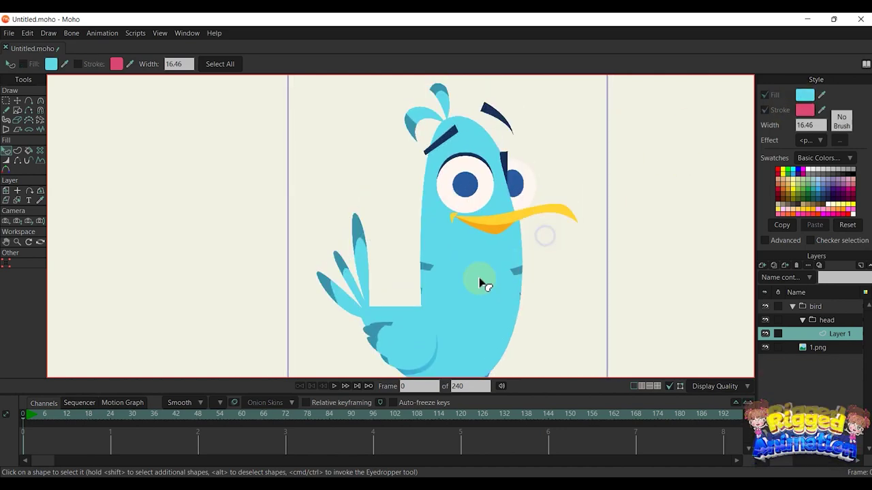
Step: Add a curve from the circle's side point up over the crown and down to the opposite side of the circle
key(a)
scroll(429, 307, down, 3)
drag(458, 260, 458, 275)
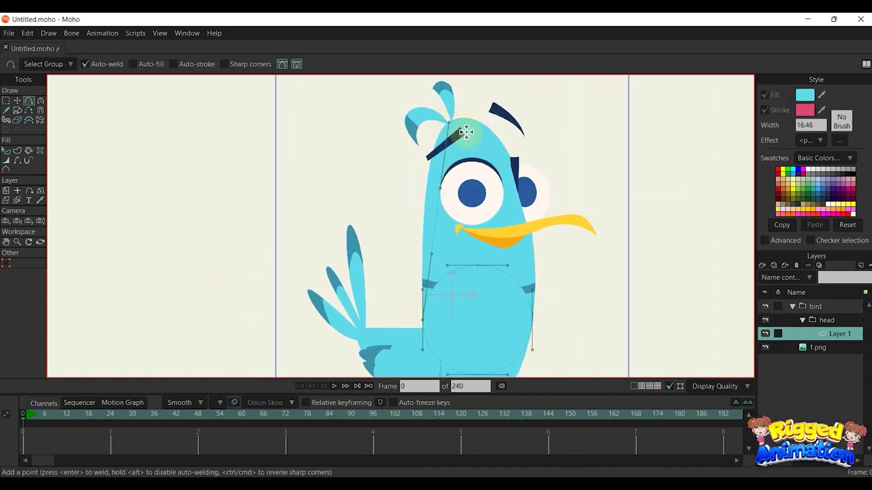
scroll(530, 256, up, 5)
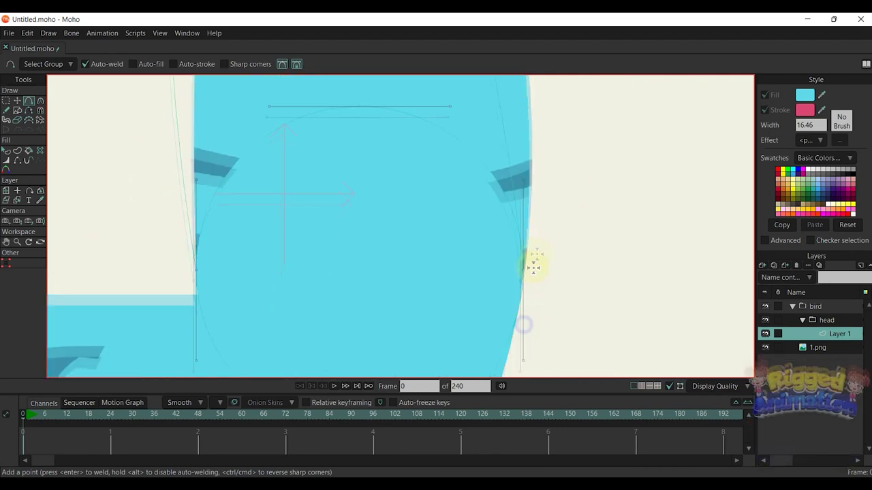
key(t)
scroll(538, 198, down, 5)
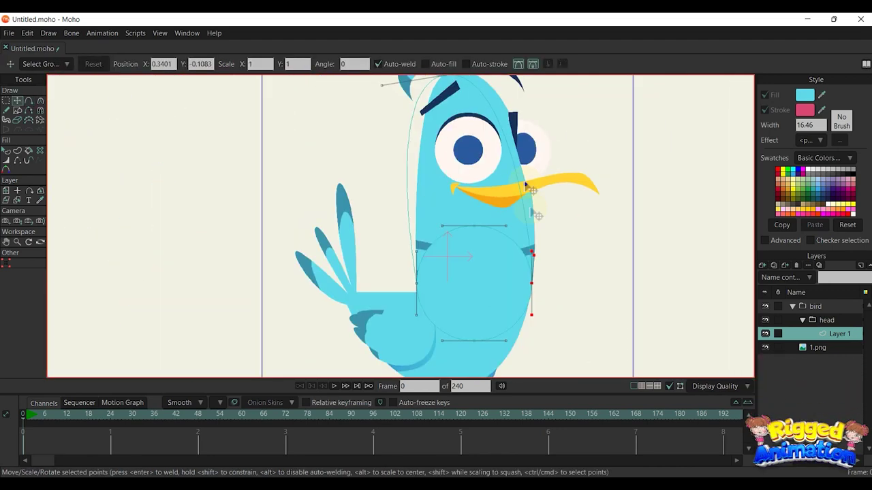
Step: Add an outline point beside the eyes on the beak side and adjust the crown point to follow the head
key(a)
scroll(482, 147, up, 2)
key(t)
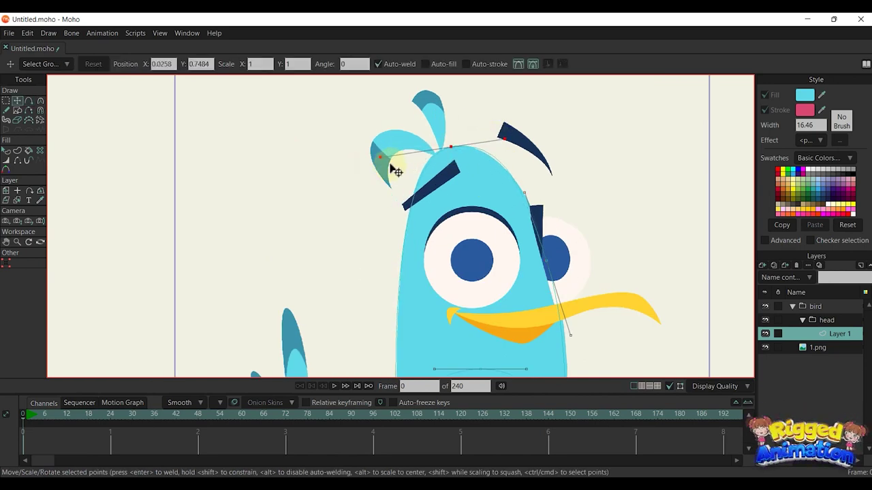
scroll(455, 149, up, 2)
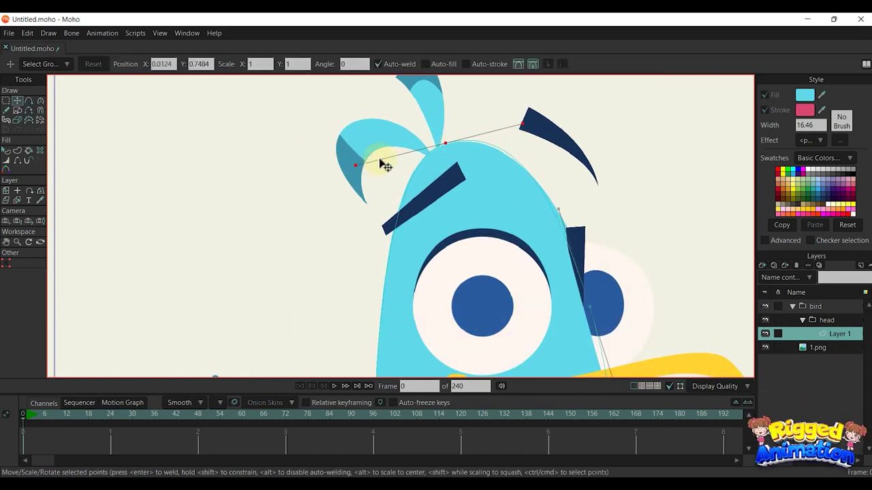
scroll(589, 311, down, 1)
scroll(577, 288, up, 3)
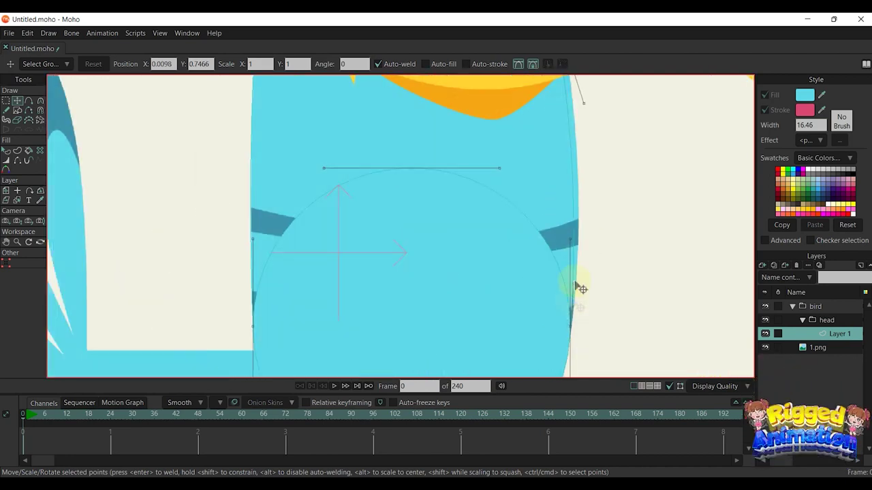
Step: Adjust the outline point and curve handles beside the eyes to follow the head's beak-side edge
scroll(577, 247, down, 1)
scroll(587, 180, down, 2)
drag(585, 181, 590, 197)
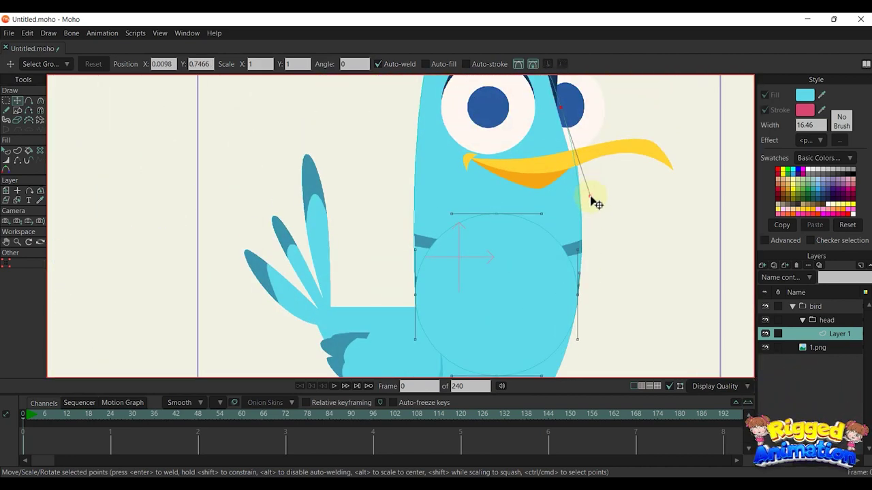
drag(569, 130, 575, 198)
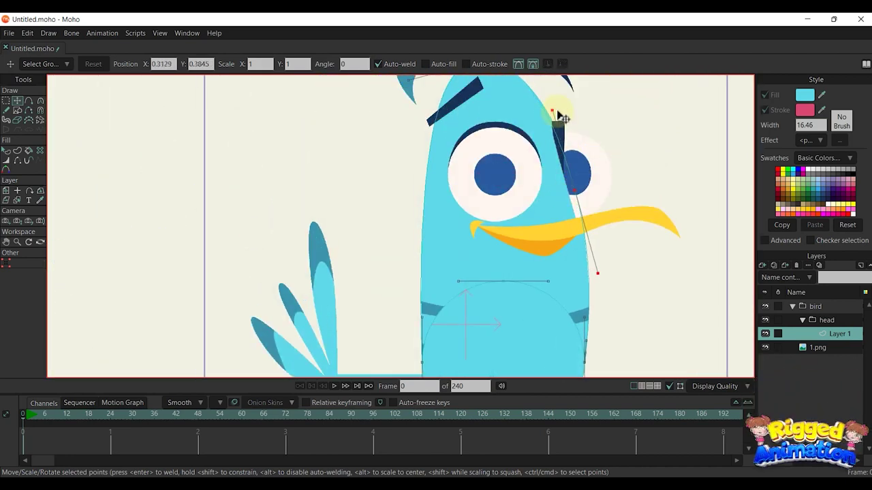
scroll(487, 288, down, 1)
drag(577, 194, 532, 249)
scroll(486, 288, up, 1)
Step: Create a new vector layer above the bird group, paste the circle into it and scale it down to a small dot
click(762, 265)
click(772, 279)
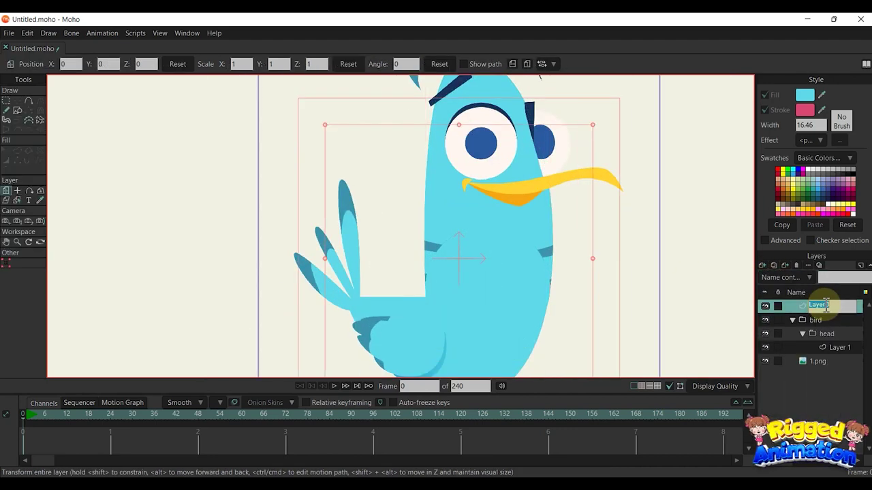
key(ctrl+v)
scroll(529, 263, up, 1)
drag(529, 262, 538, 209)
drag(559, 165, 550, 179)
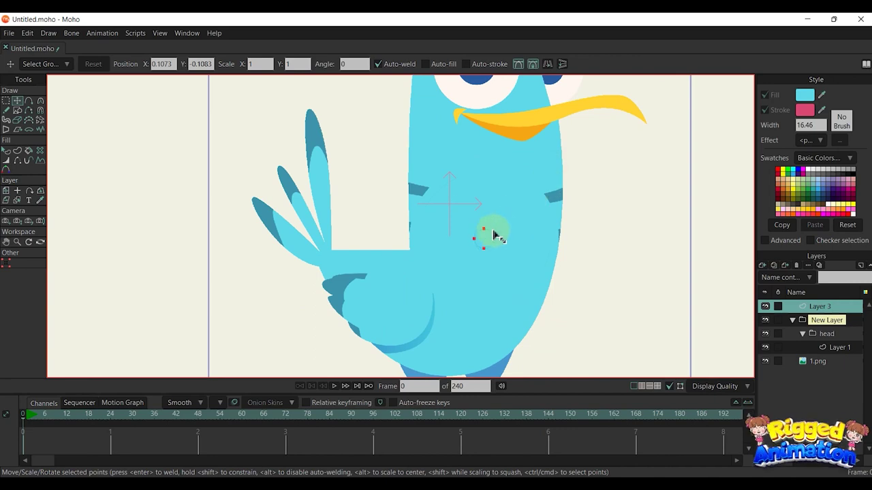
scroll(488, 236, up, 3)
Step: Change the small circle's fill colour to bright red and hide Layer 3
key(q)
click(483, 242)
click(806, 96)
drag(724, 128, 777, 106)
click(794, 239)
click(723, 261)
scroll(591, 297, down, 4)
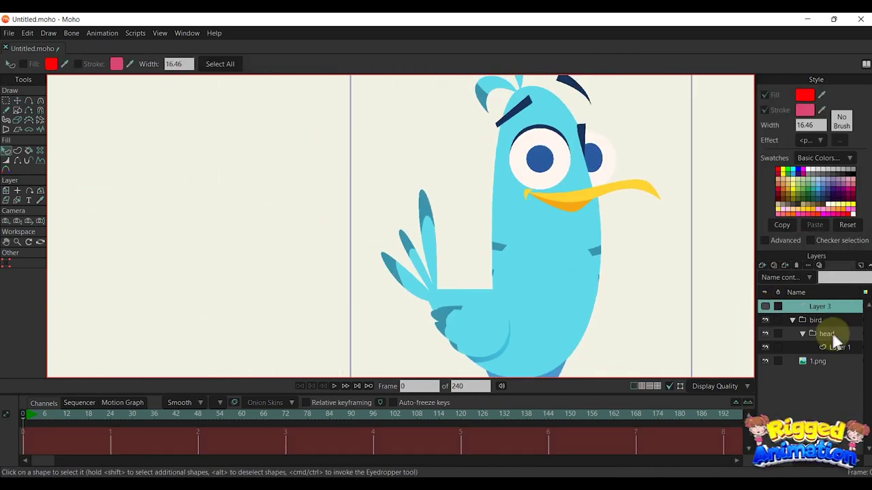
Step: Delete the circle's upper arc and its top point from the head outline on Layer 1
scroll(513, 181, up, 1)
click(28, 110)
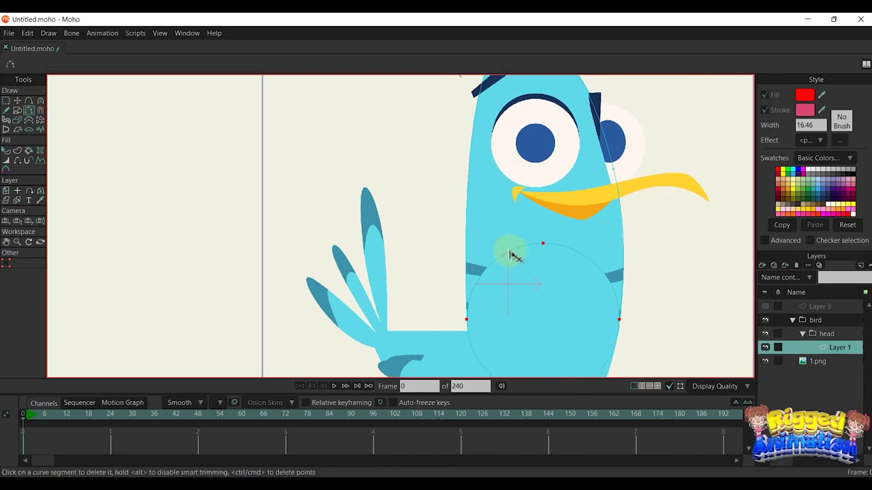
scroll(572, 203, down, 1)
drag(606, 220, 603, 254)
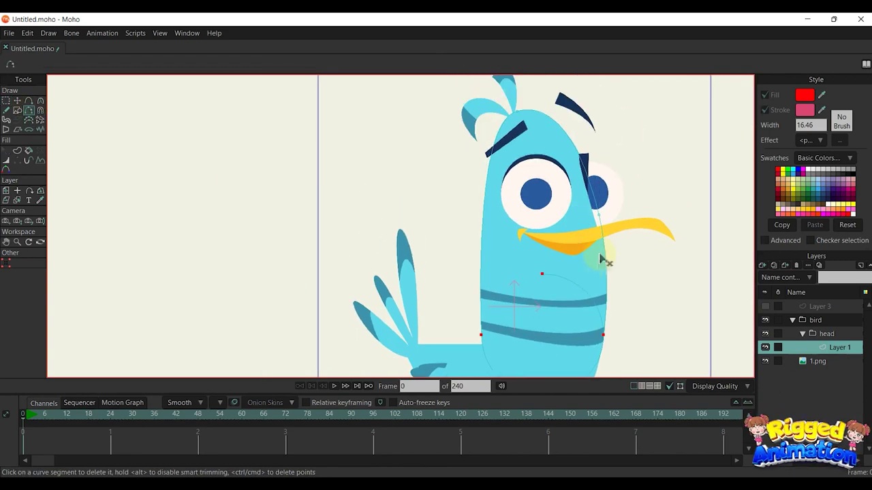
scroll(571, 270, up, 1)
key(g)
drag(525, 264, 555, 293)
key(Delete)
Step: Add a point where the head outline crosses the beak and adjust its handles to match the head's edge
scroll(573, 255, down, 1)
scroll(599, 247, up, 2)
key(a)
scroll(617, 249, up, 2)
key(t)
scroll(613, 262, down, 2)
drag(611, 263, 610, 207)
drag(610, 197, 614, 224)
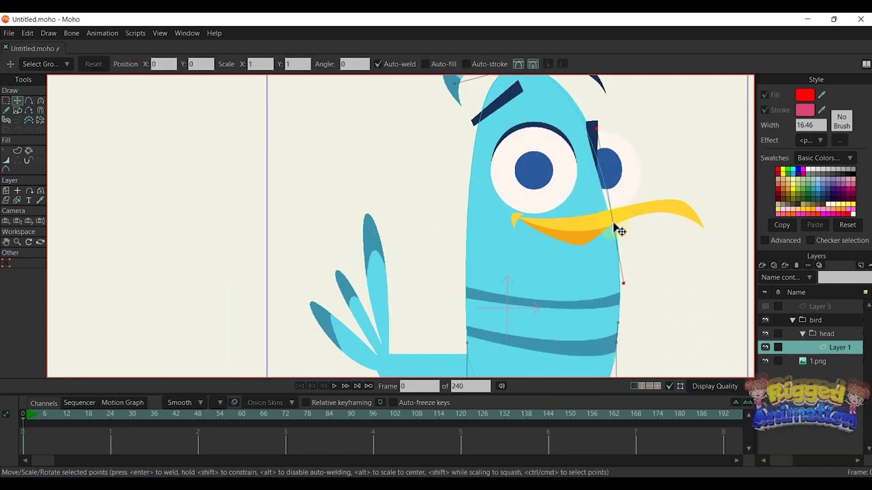
scroll(606, 204, up, 2)
Step: Add more outline points around the beak crossing and pull the middle one inward to the mouth corner as a sharp peak
key(a)
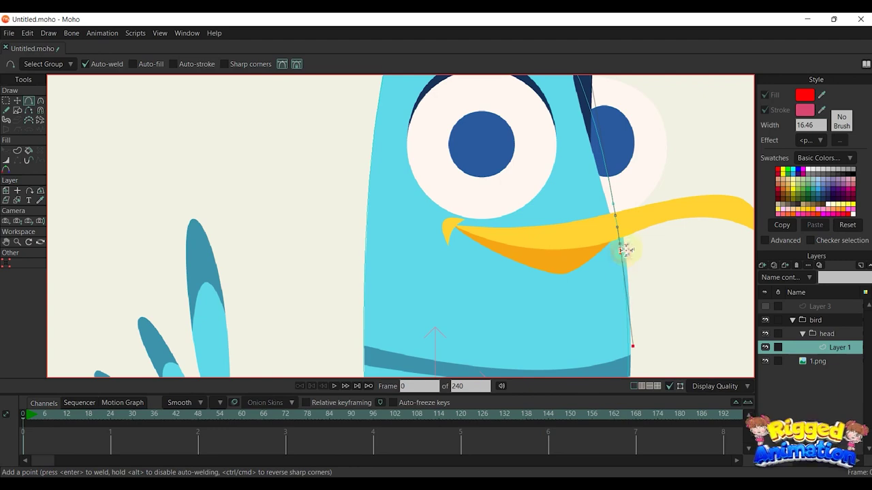
key(t)
drag(621, 253, 602, 246)
key(c)
drag(469, 231, 436, 230)
Step: Bring the notch's upper and lower outer points together at the head's edge to close the mouth line
scroll(515, 247, up, 3)
key(t)
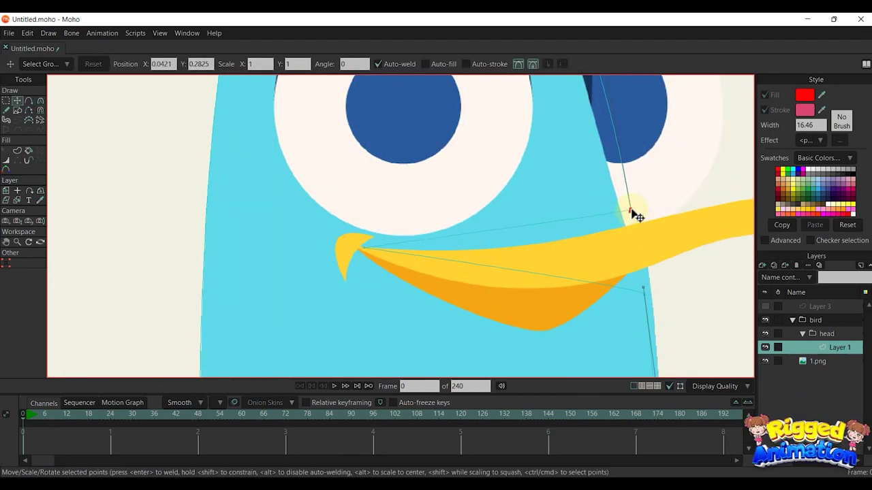
click(644, 292)
drag(644, 294, 638, 263)
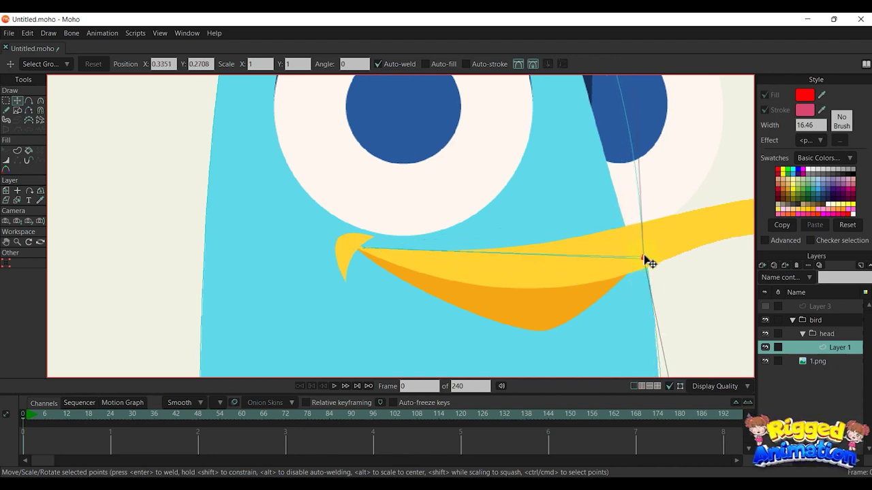
drag(644, 259, 645, 256)
Step: Refine the curve handles above and below the mouth opening so the outline follows the head's edge
scroll(638, 231, down, 3)
drag(627, 117, 627, 174)
drag(629, 138, 623, 138)
drag(642, 304, 595, 154)
scroll(613, 225, down, 1)
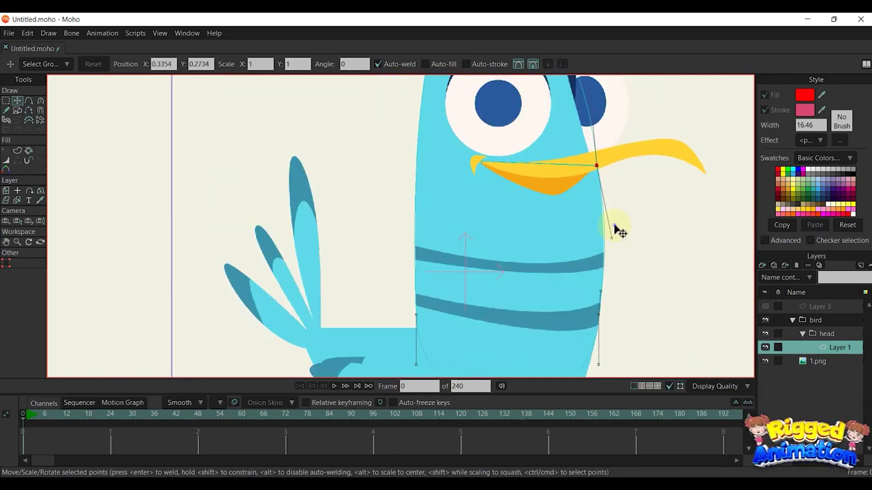
drag(614, 227, 632, 330)
drag(610, 133, 596, 141)
scroll(613, 243, up, 1)
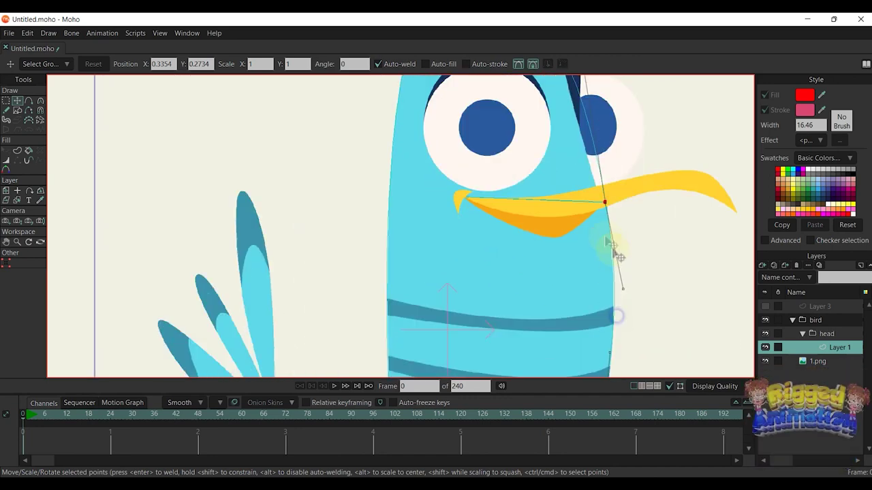
Step: Add midpoints to both mouth edges and bend them down along the boundary between the upper and lower beak
scroll(497, 189, up, 2)
scroll(315, 185, up, 2)
key(a)
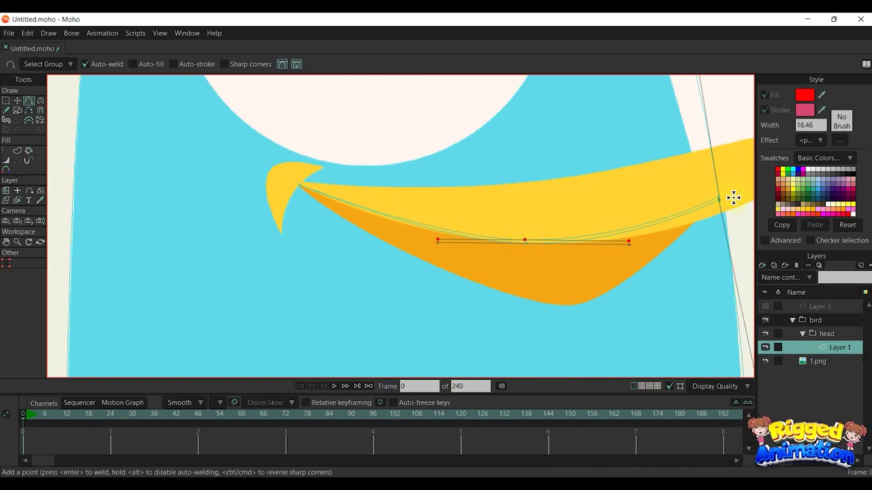
scroll(681, 211, down, 2)
key(t)
scroll(491, 270, down, 1)
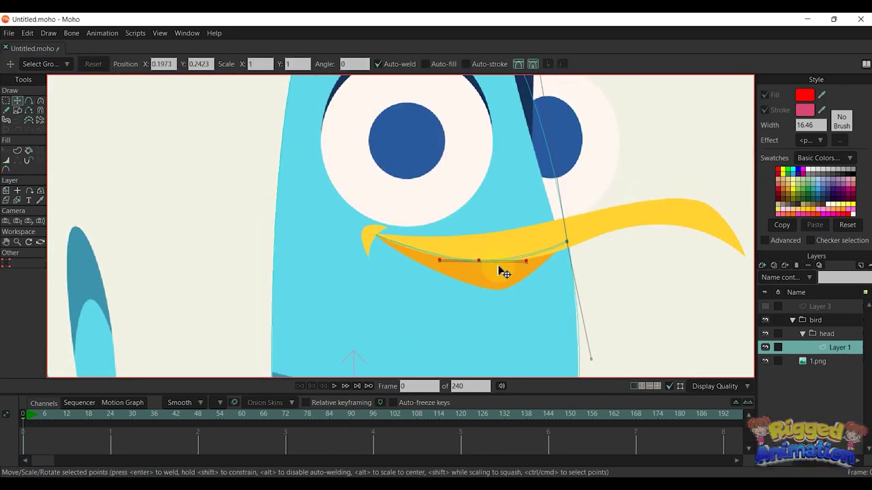
scroll(501, 272, down, 4)
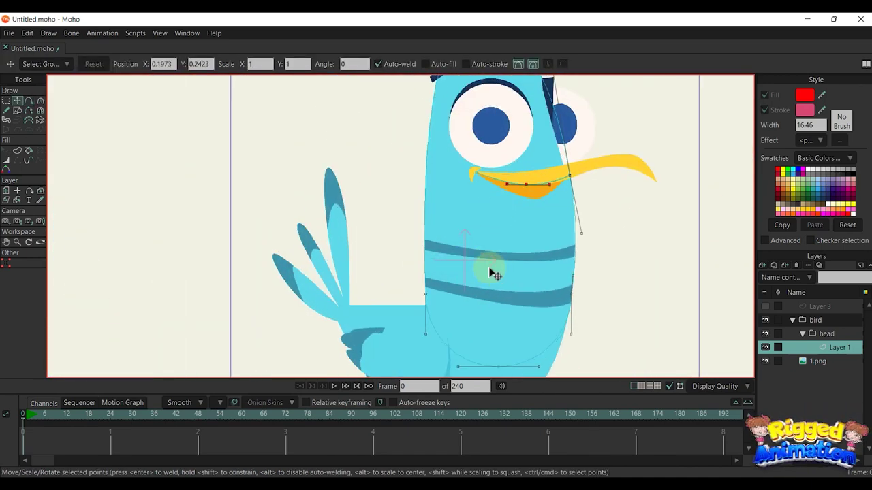
Step: Try to create a shape from the whole head outline
scroll(449, 133, down, 1)
key(g)
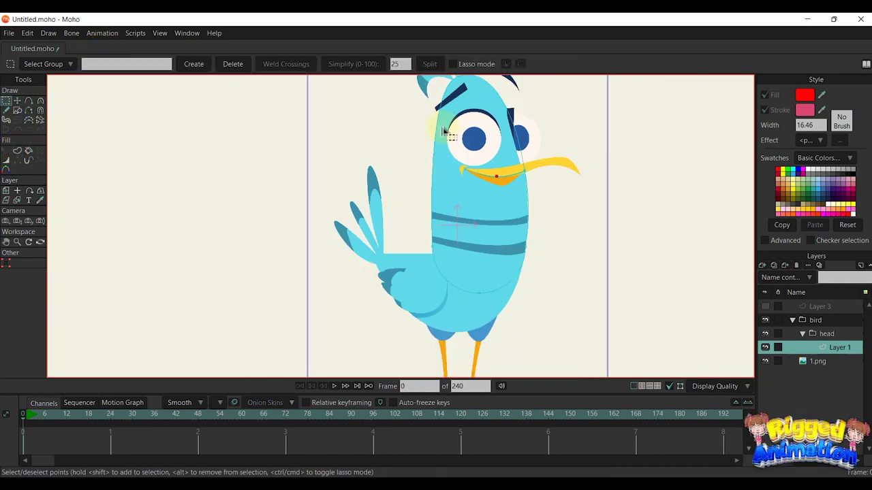
click(17, 151)
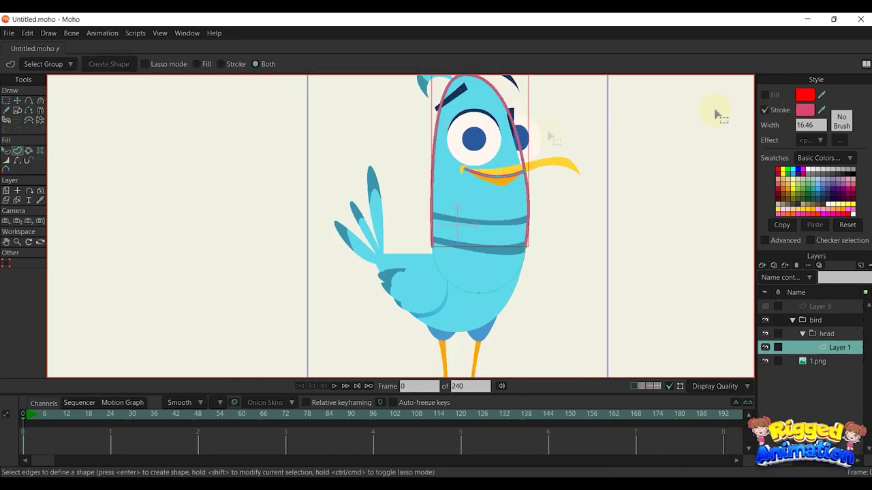
click(496, 238)
Step: Join the loose outline points where the head's edge meets the lower stripe's outer end to close the outline
scroll(415, 235, up, 5)
key(t)
drag(376, 234, 591, 184)
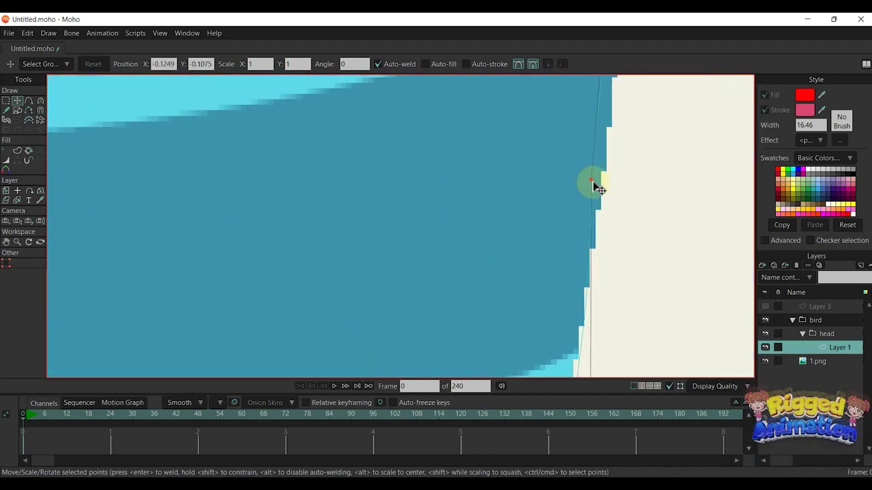
scroll(591, 184, down, 6)
Step: Create a fill-only shape from the whole head outline and colour it light blue 00C6FF
key(g)
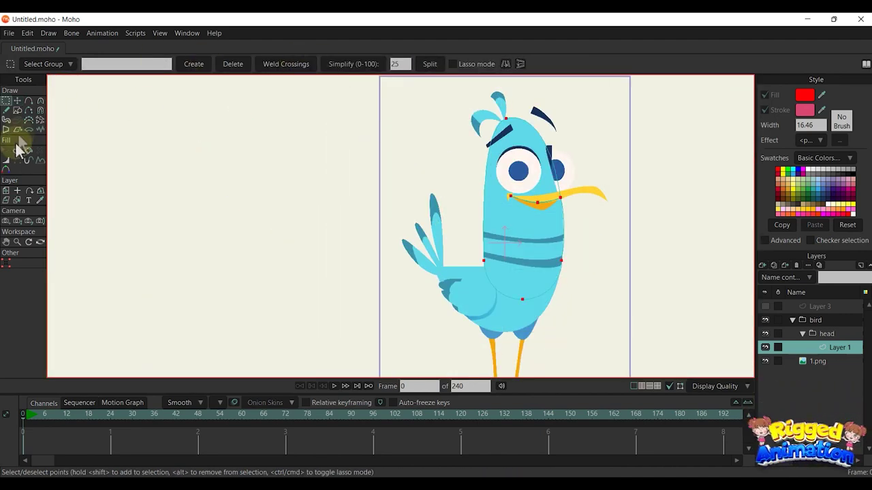
click(17, 150)
click(111, 64)
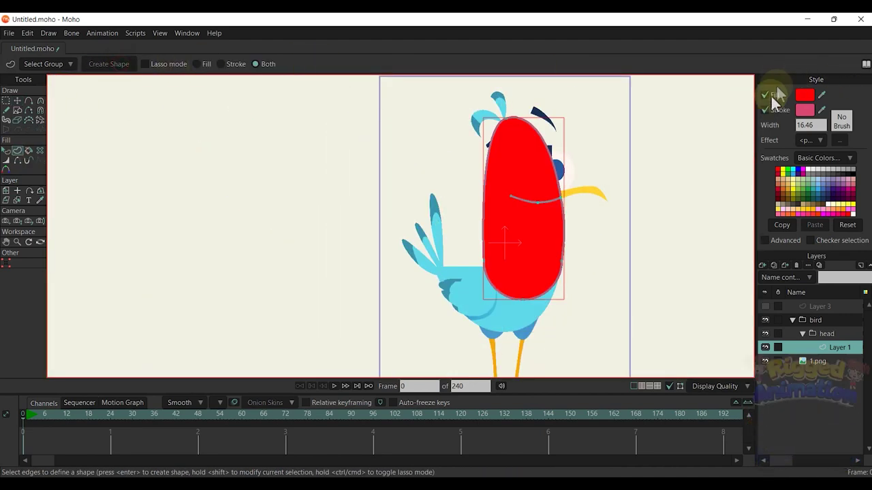
click(464, 271)
click(805, 95)
click(779, 160)
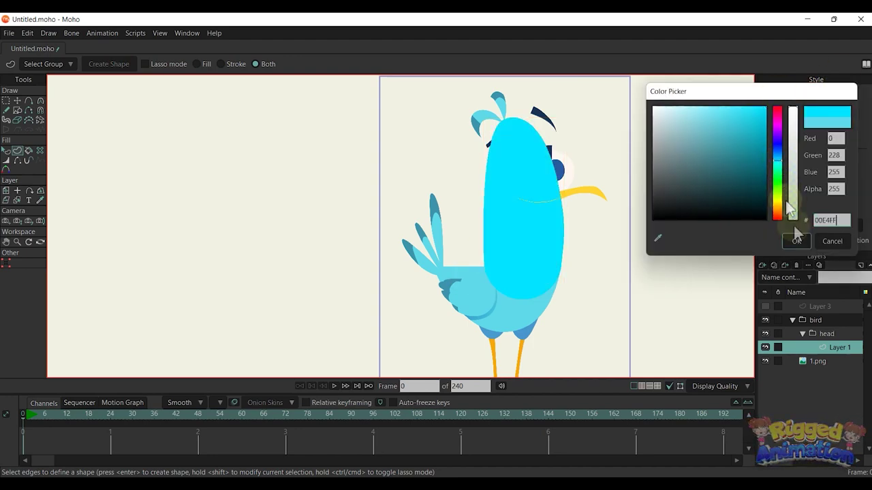
click(779, 159)
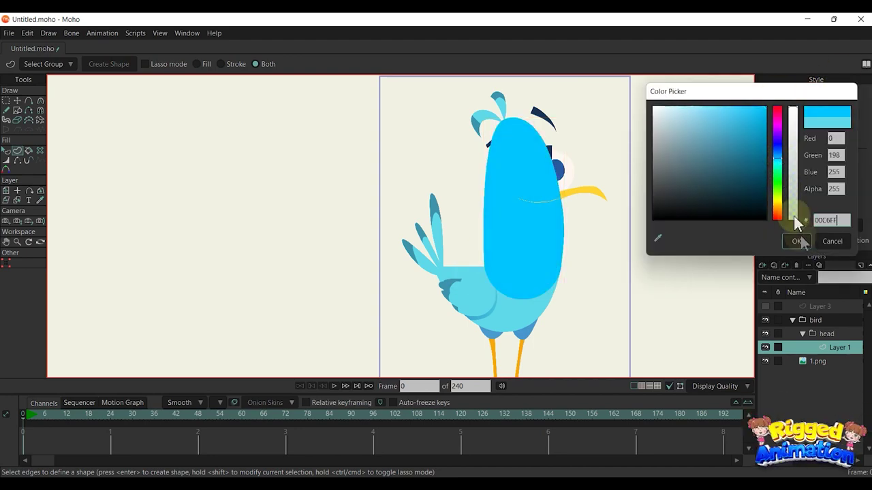
click(798, 241)
Step: Draw a closed outline of curve points around the reference's upper chest stripe in the face layer
scroll(537, 218, up, 5)
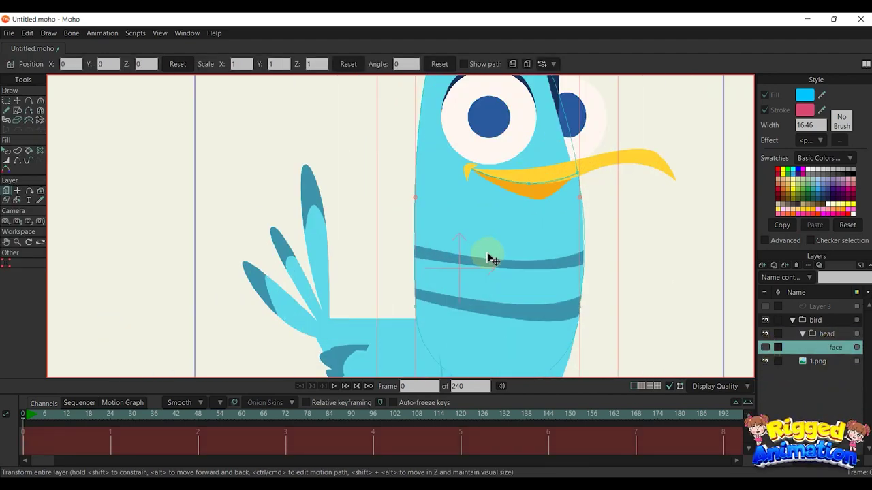
scroll(486, 252, up, 3)
key(a)
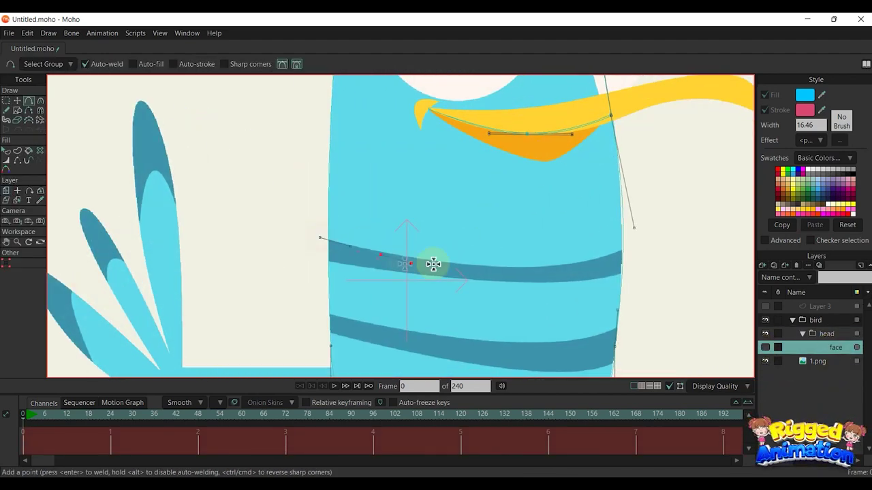
drag(488, 268, 629, 251)
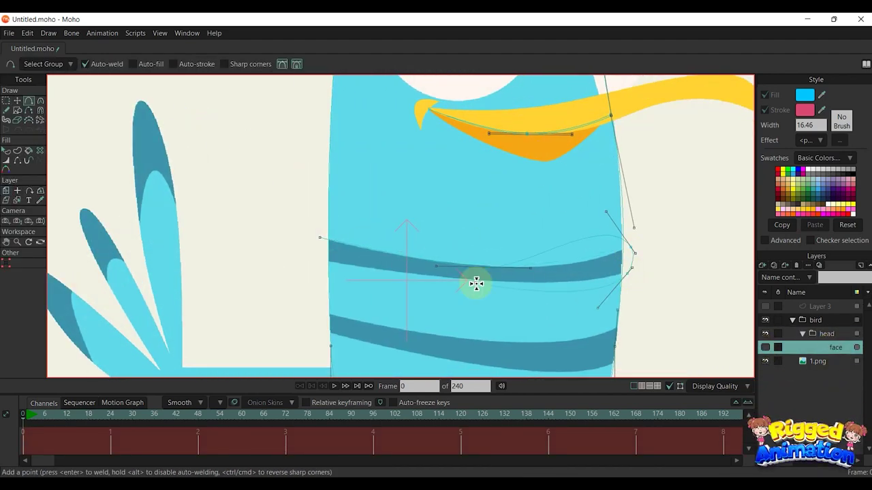
Step: Move the upper stripe outline's corner points onto the reference stripe's ends at the body edge
scroll(321, 243, up, 2)
scroll(317, 243, up, 2)
key(t)
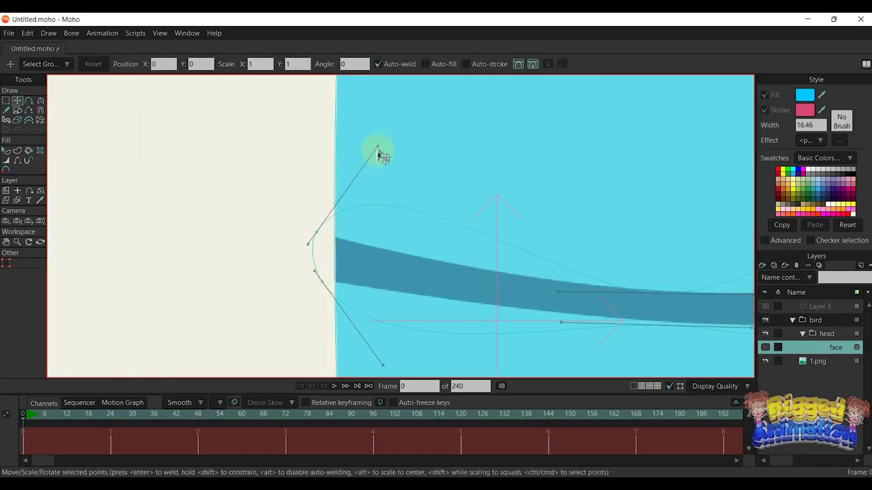
drag(374, 249, 312, 234)
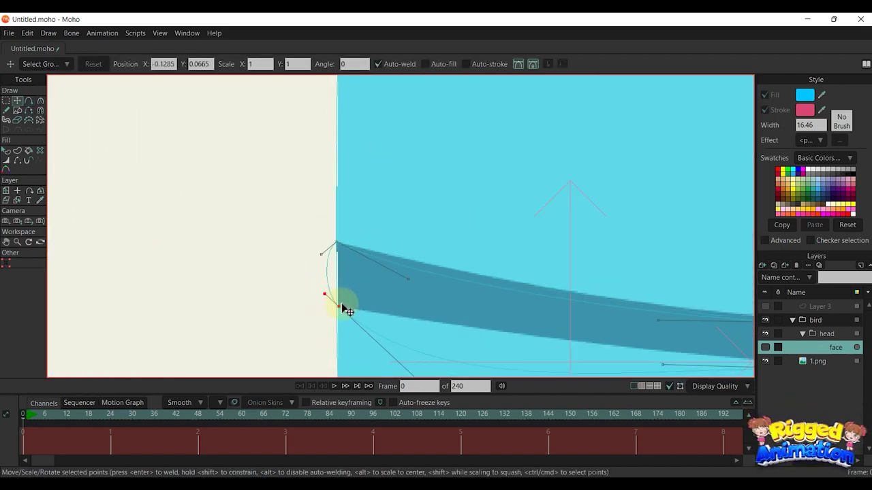
click(322, 254)
scroll(352, 263, down, 4)
scroll(661, 272, up, 4)
Step: Fit a copy of the upper stripe outline to the lower stripe by moving its corner points onto the stripe's ends
drag(578, 212, 535, 267)
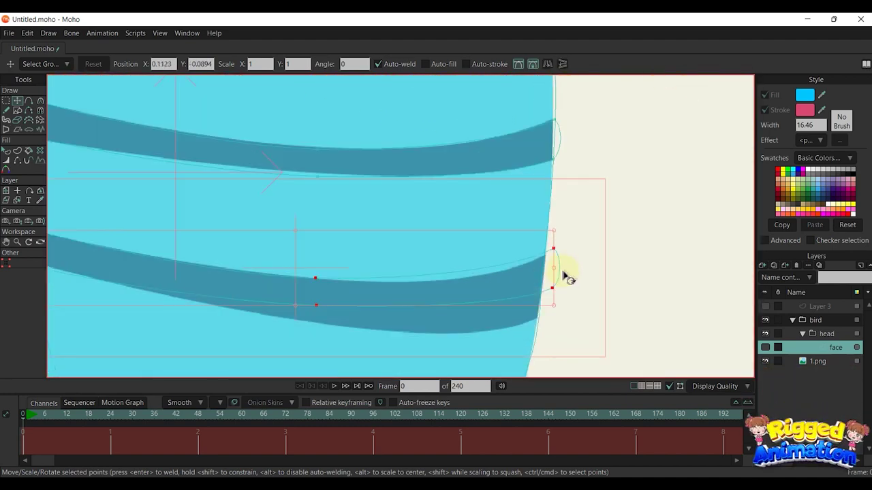
key(g)
drag(580, 287, 555, 233)
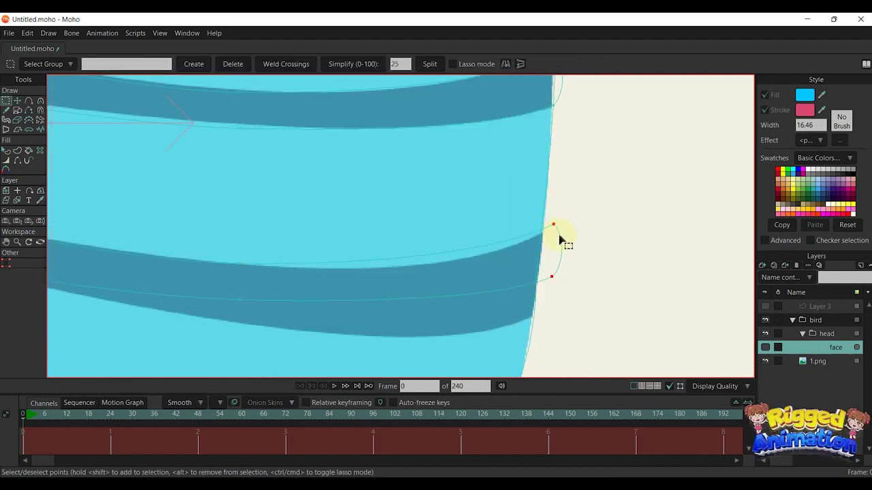
key(t)
drag(540, 286, 536, 306)
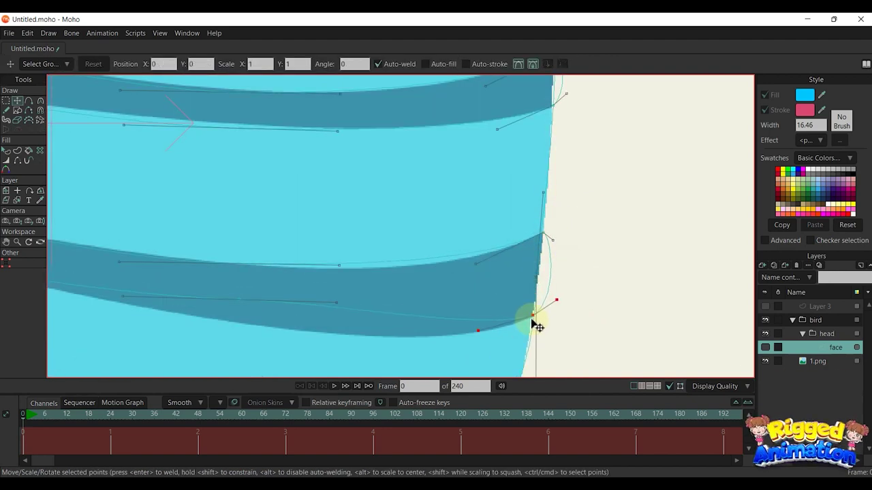
drag(376, 301, 477, 258)
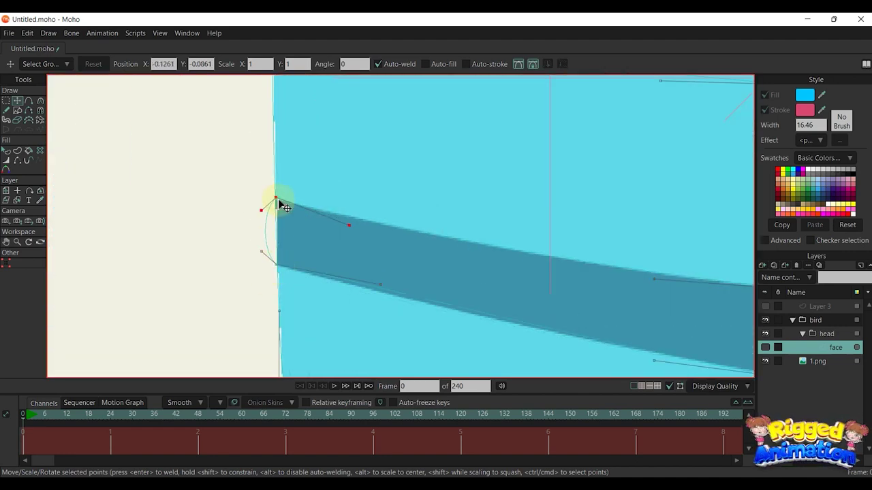
scroll(278, 236, down, 10)
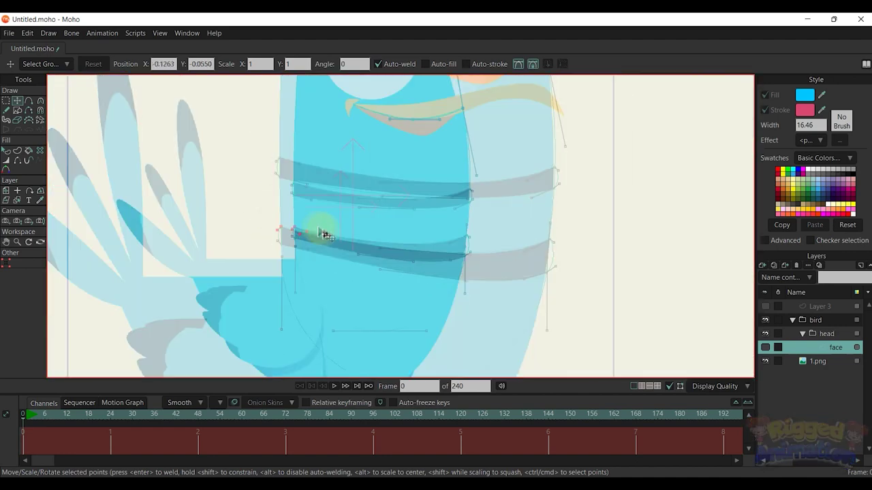
Step: Create a deep blue shape without a stroke from the upper stripe outline and show the face layer again
click(17, 150)
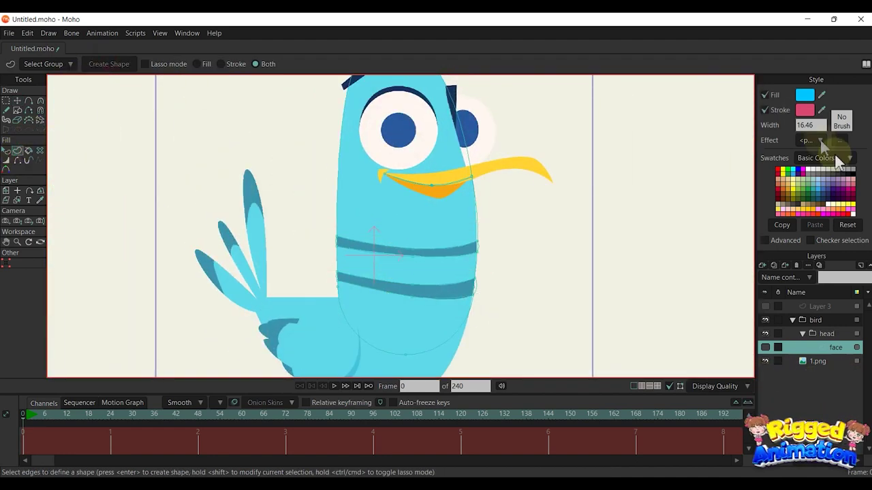
click(805, 94)
click(749, 129)
drag(774, 107, 785, 96)
click(790, 240)
click(765, 111)
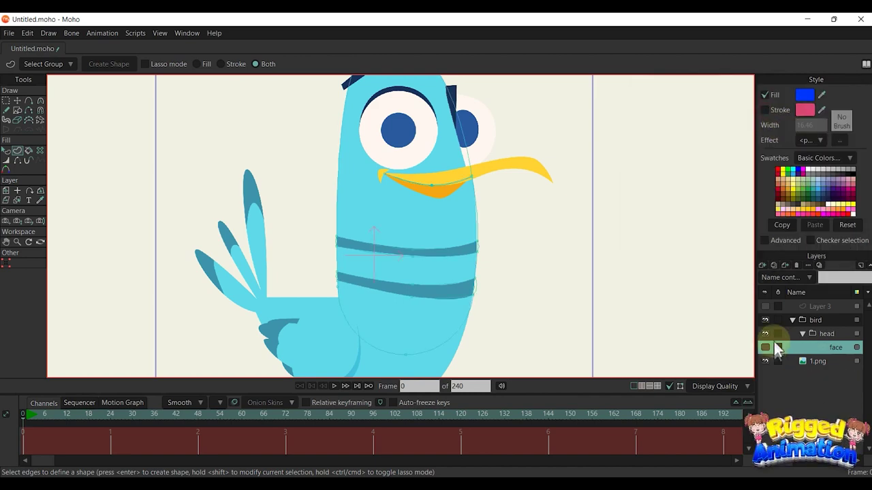
click(766, 348)
Step: Create a matching deep blue, stroke-free shape from the lower stripe outline
click(397, 286)
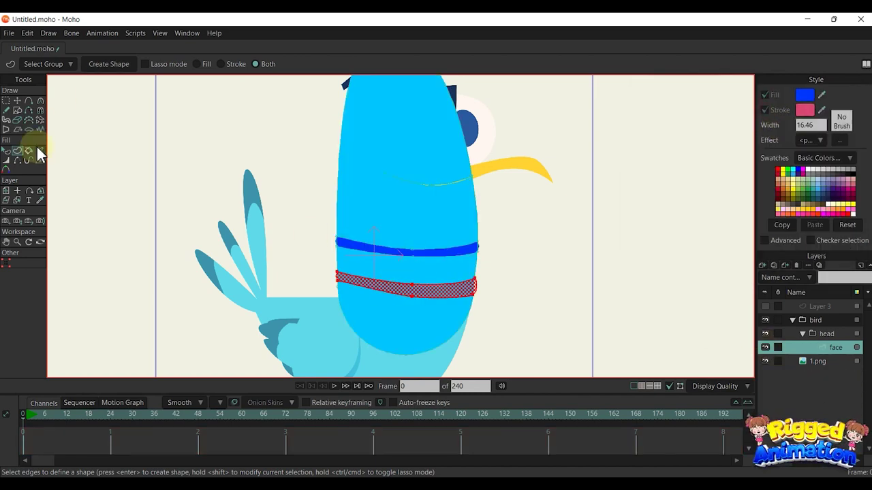
click(109, 64)
click(765, 110)
click(6, 151)
scroll(448, 295, down, 4)
scroll(449, 296, up, 5)
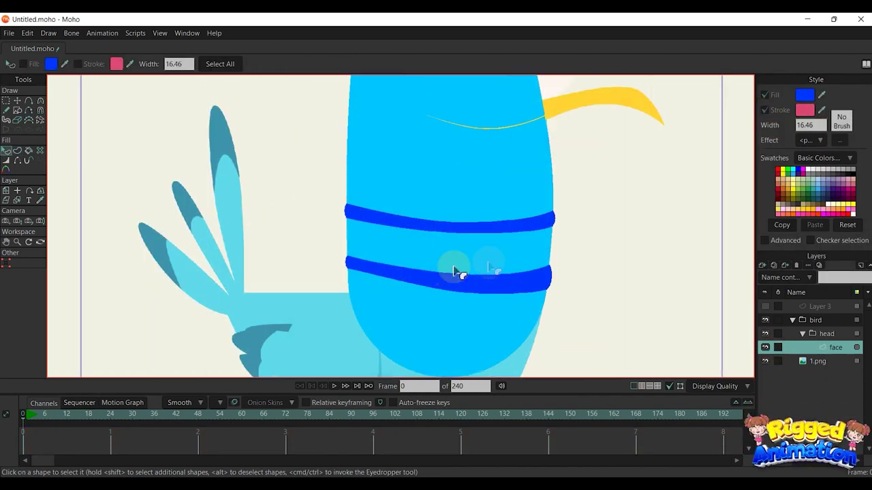
key(t)
key(q)
scroll(443, 274, down, 5)
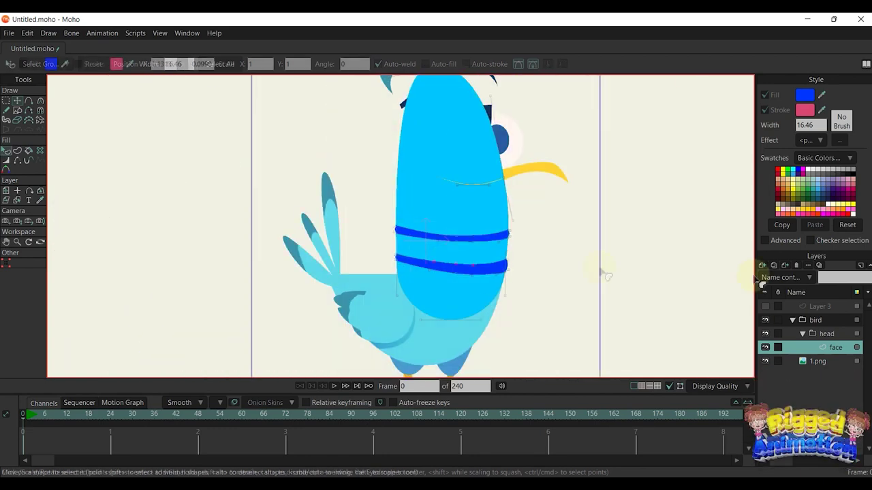
Step: Collapse the bird group and import the finished bird character as a Moho object from the bird project file
click(792, 320)
scroll(463, 272, down, 3)
click(8, 34)
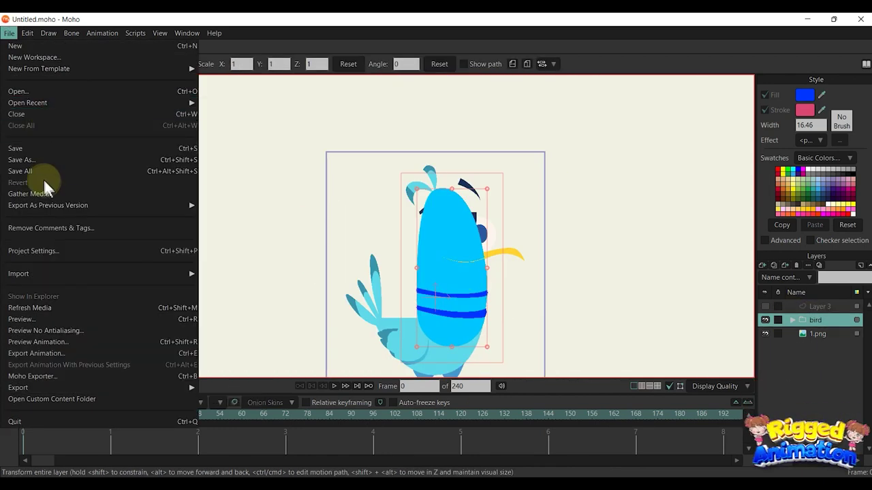
mouse_move(137, 274)
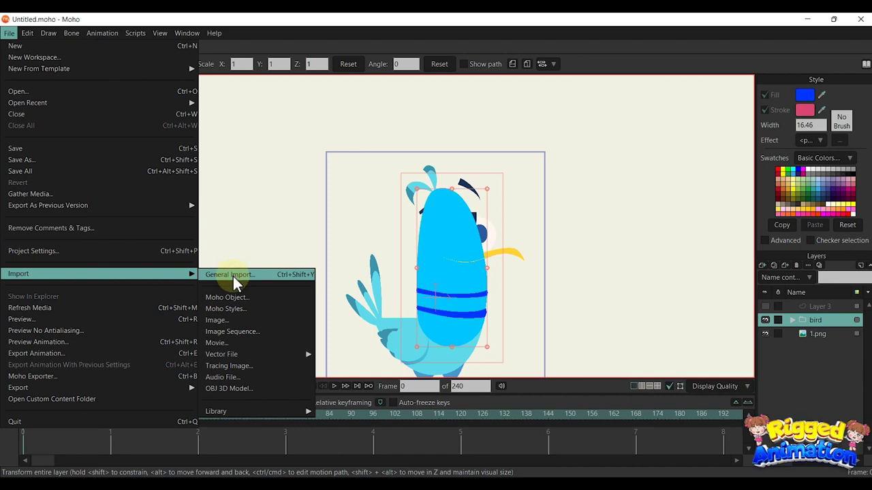
click(231, 298)
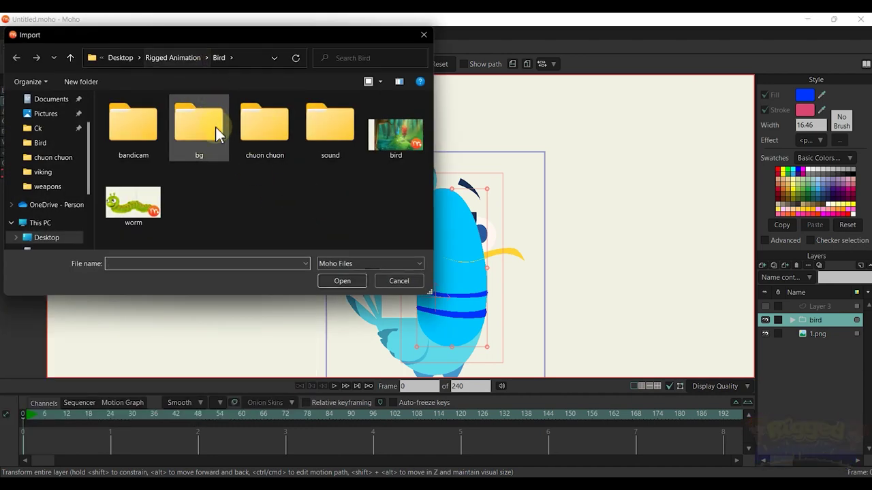
click(398, 130)
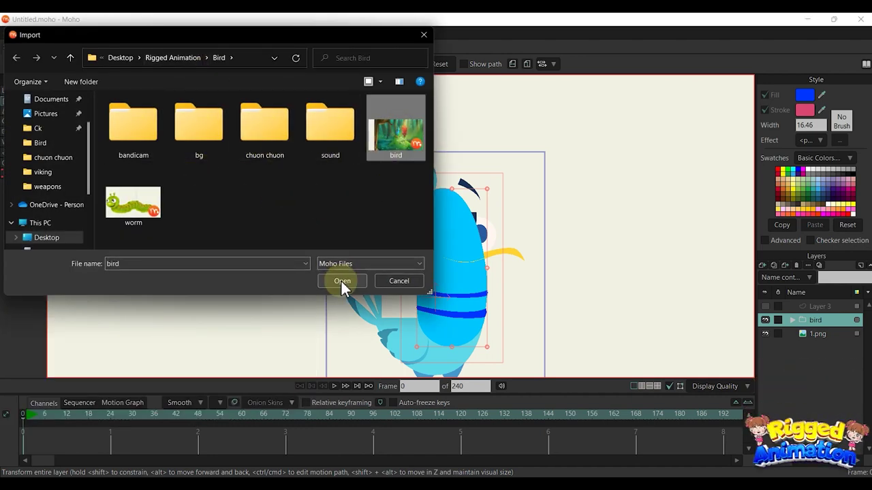
click(342, 280)
scroll(306, 228, down, 5)
click(290, 207)
click(550, 331)
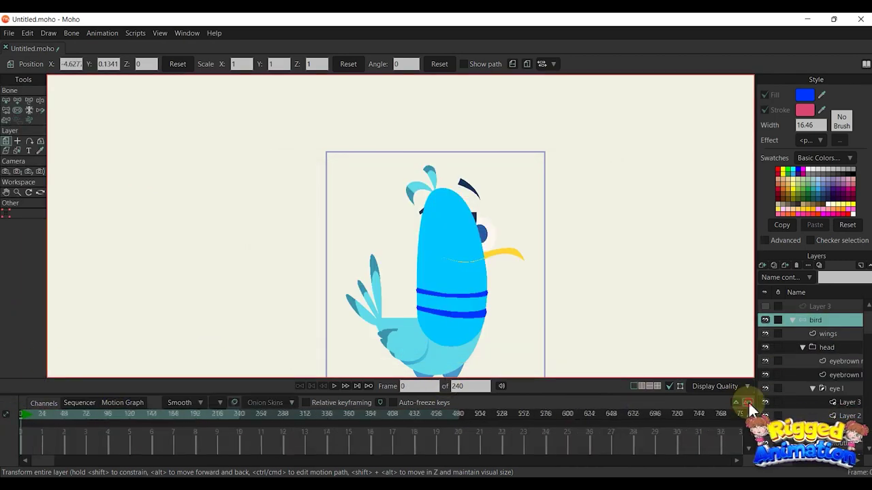
Step: Place the imported bird beside the traced artwork as a colour reference
drag(361, 267, 152, 266)
scroll(497, 241, up, 8)
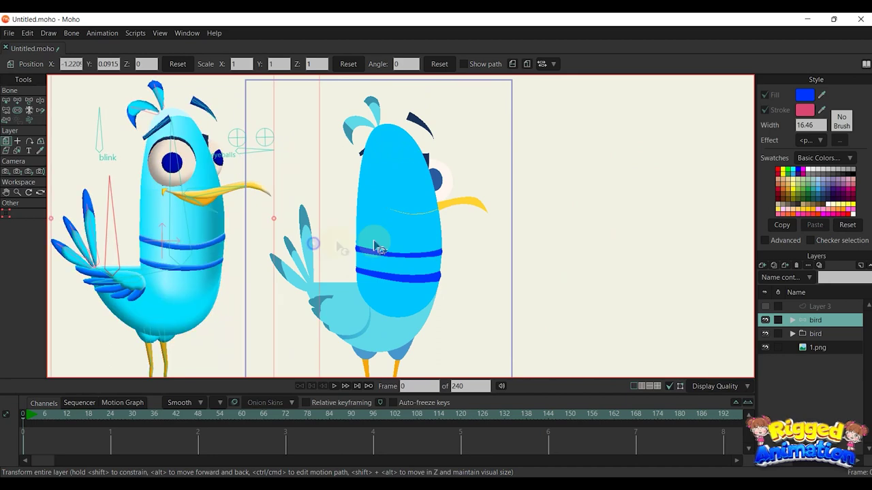
drag(394, 233, 540, 240)
Step: Recolour the face shape with the bright cyan sampled from the imported bird's body
alt+right_click(540, 240)
key(g)
click(541, 240)
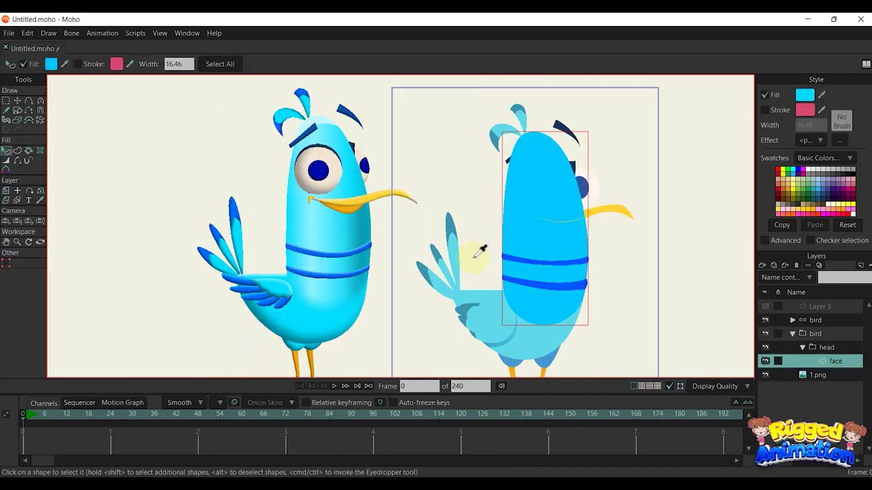
scroll(616, 236, up, 3)
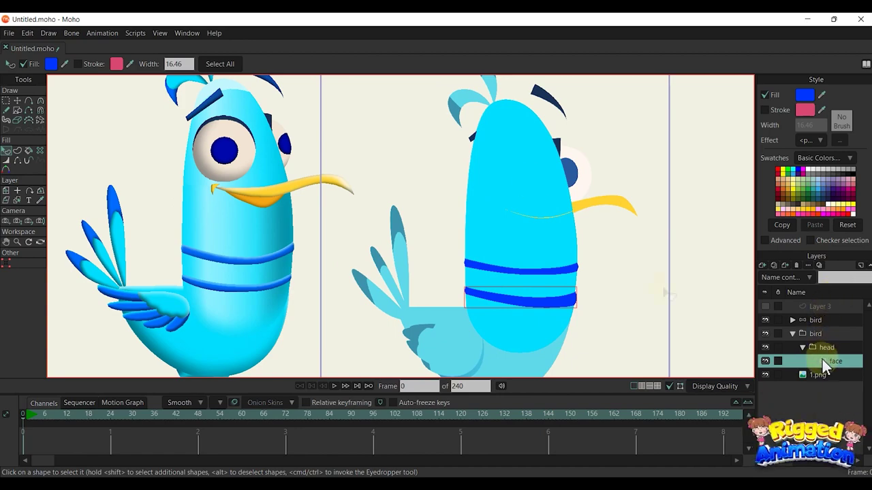
Step: Draw a closed point outline around the lower, curled crest feather, from its tip to the top of the head
click(29, 100)
scroll(497, 194, up, 5)
drag(448, 263, 576, 190)
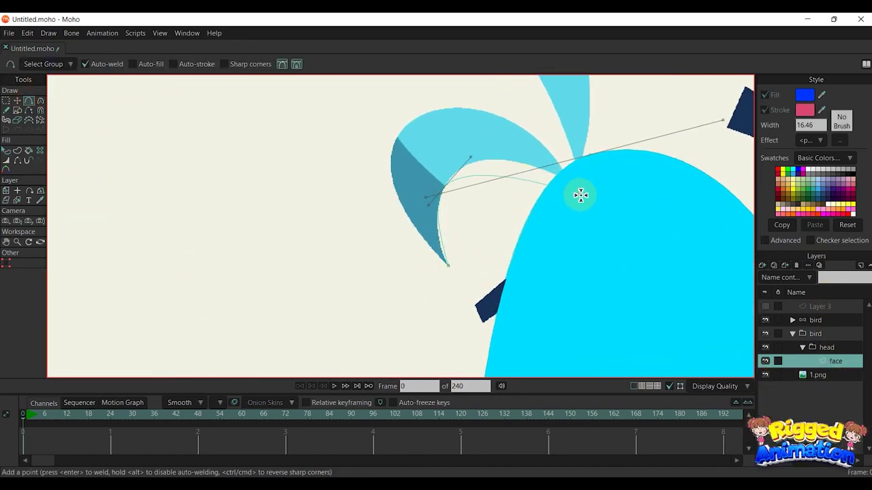
drag(449, 264, 469, 231)
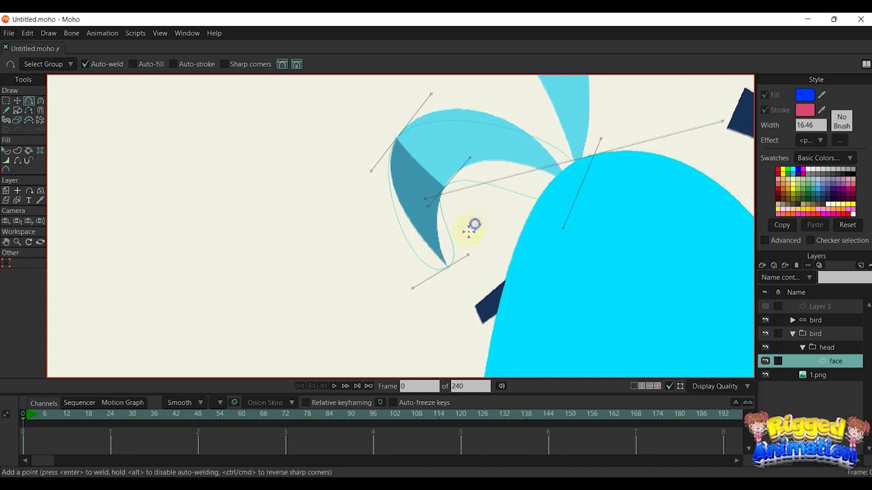
Step: Sharpen the lower crest feather's tip into a peak and curve its inner edge to follow the reference
key(c)
drag(455, 274, 416, 290)
scroll(470, 121, up, 2)
drag(470, 175, 482, 151)
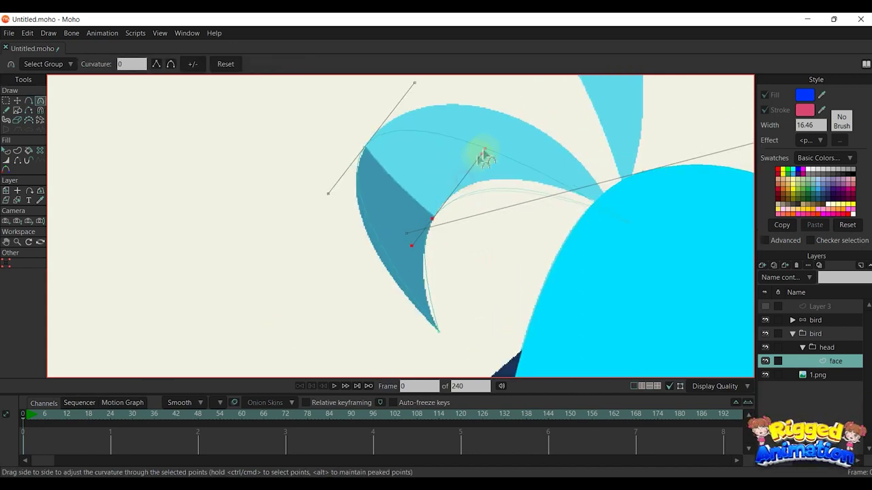
drag(436, 234, 463, 181)
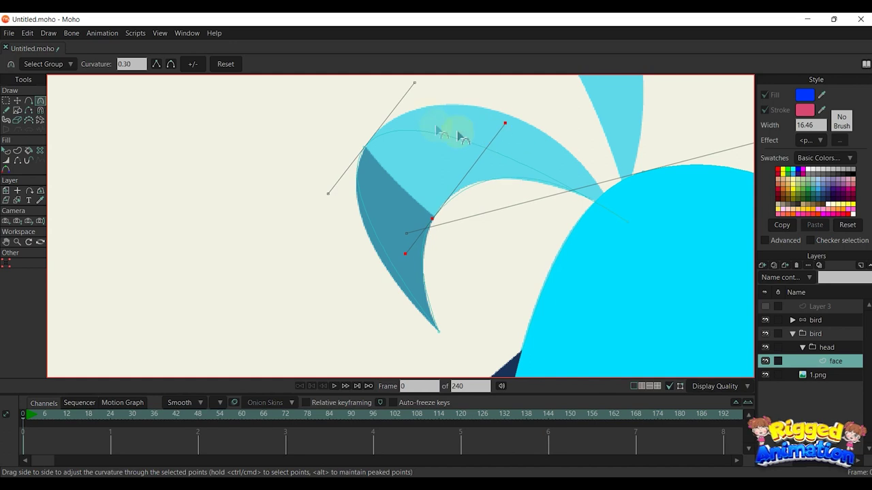
Step: Adjust the curve handles and point position at the lower crest feather's outer edge to match the reference arc
drag(410, 82, 403, 134)
drag(405, 134, 442, 112)
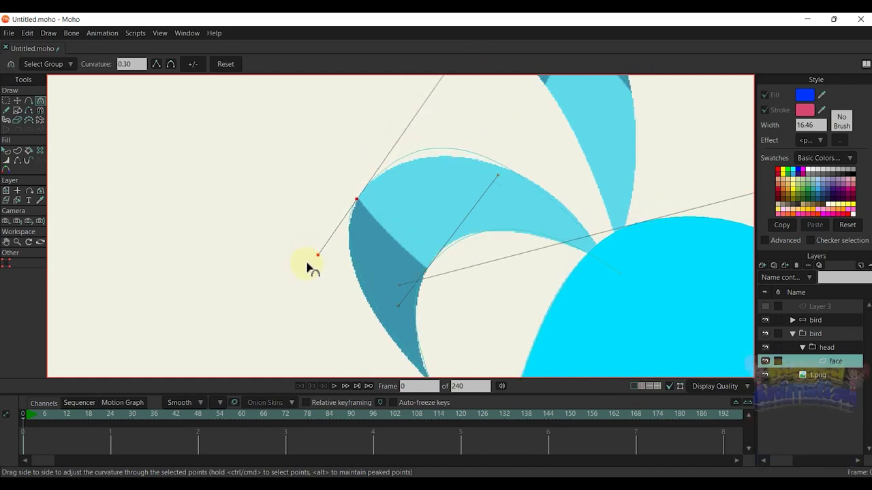
key(g)
click(357, 200)
key(t)
drag(440, 81, 435, 138)
drag(450, 118, 442, 137)
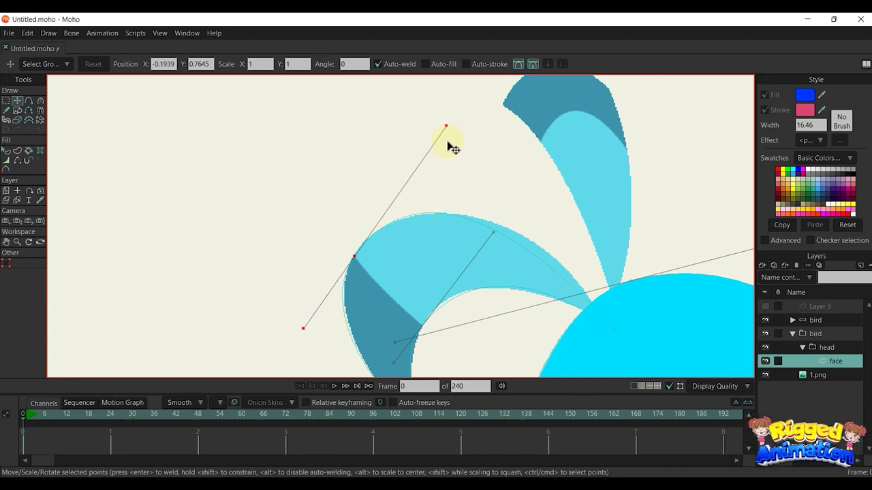
Step: Add a point on the lower crest feather's upper edge and curve it to follow the reference
key(a)
click(521, 245)
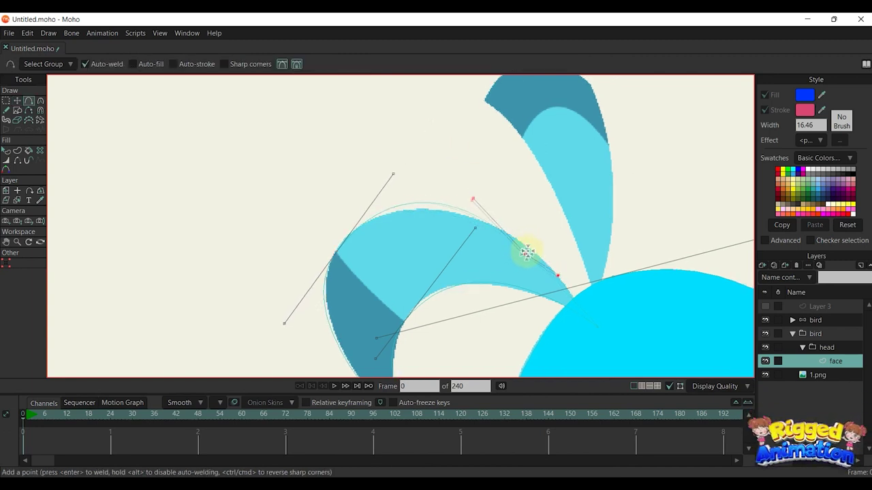
click(529, 245)
key(c)
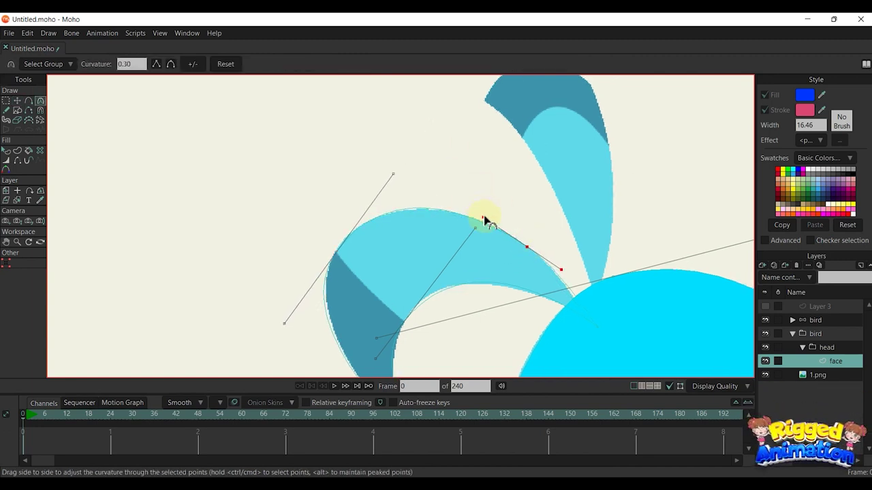
scroll(475, 279, down, 2)
scroll(459, 248, up, 2)
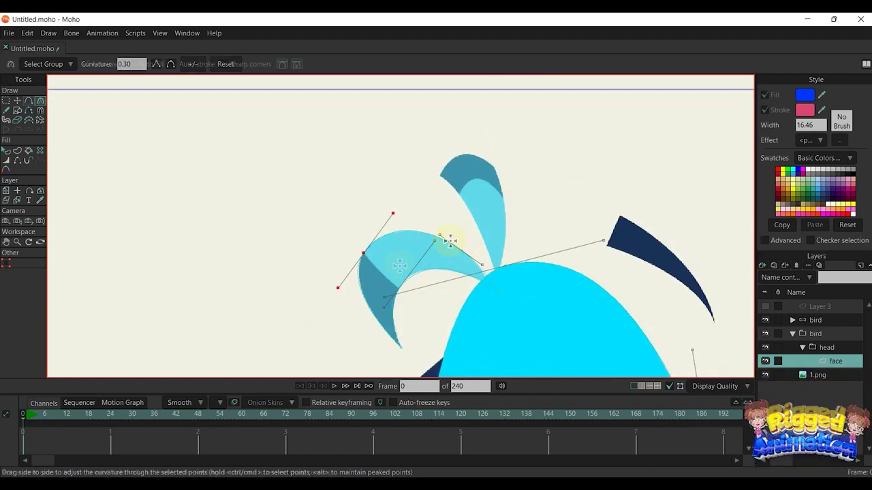
Step: Draw a curved dividing line across the lower crest feather between its dark tip and light base, welded to both edges
key(a)
scroll(432, 328, up, 2)
key(t)
scroll(288, 188, up, 2)
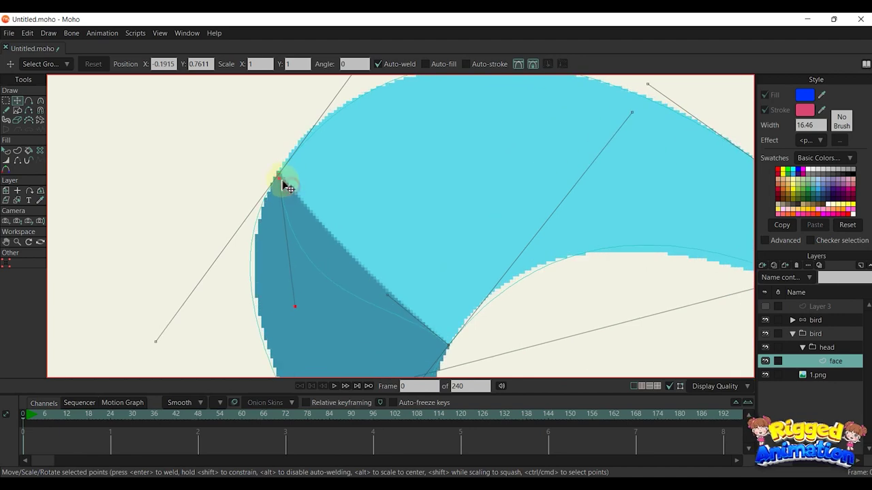
scroll(372, 273, down, 2)
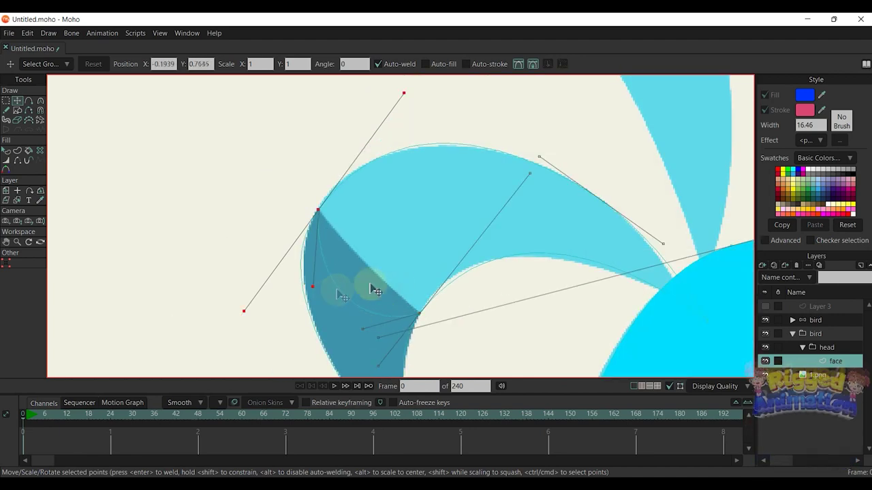
scroll(341, 297, down, 2)
Step: Create a blue fill shape from the points around the lower crest feather's tip
key(g)
drag(306, 184, 412, 361)
click(17, 150)
key(Return)
scroll(578, 191, down, 4)
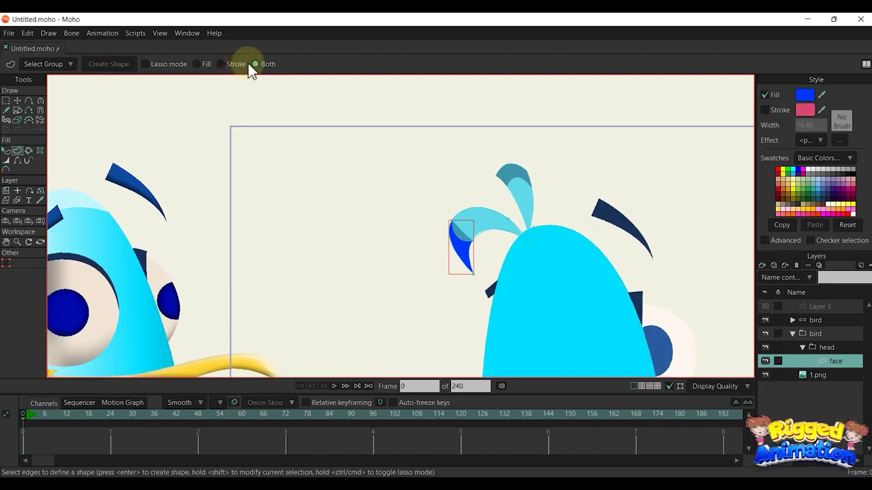
scroll(463, 194, down, 2)
scroll(482, 225, up, 3)
Step: Create a fill-only shape for the lower crest feather's base and colour it with the face's bright cyan
key(q)
click(481, 226)
scroll(455, 205, up, 2)
key(g)
drag(402, 156, 489, 219)
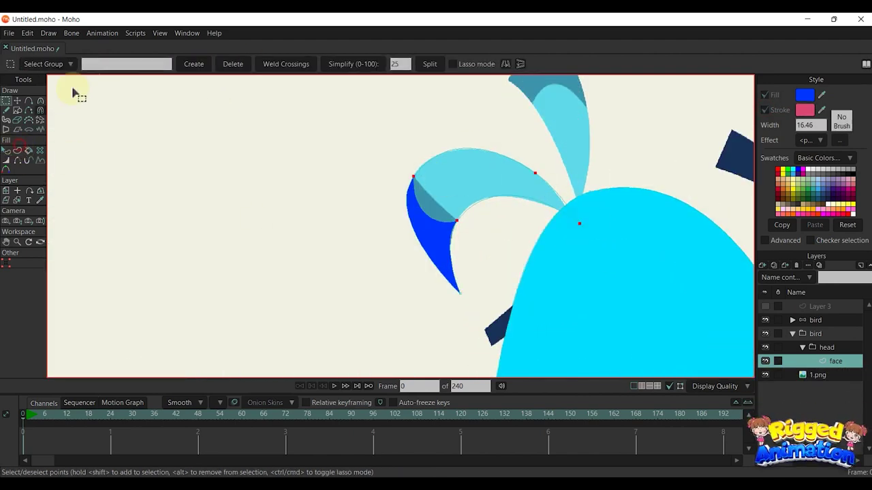
click(17, 150)
click(107, 66)
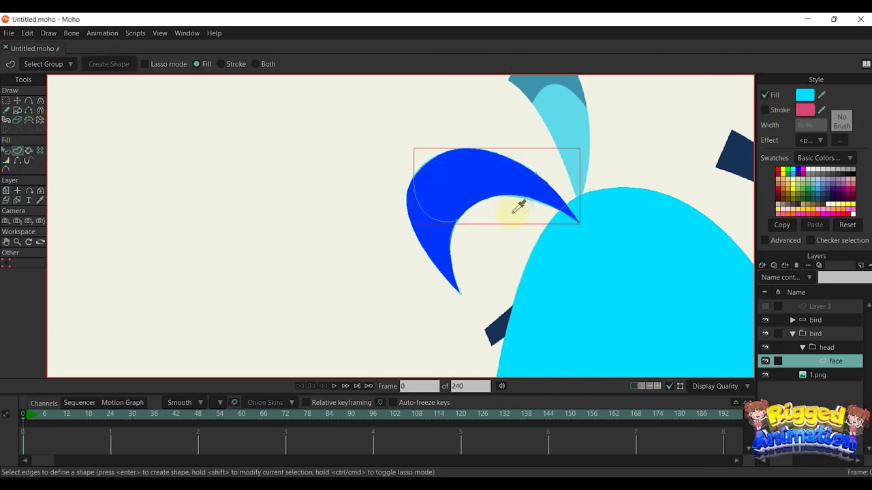
scroll(518, 218, down, 2)
Step: Draw a closed point outline around the upright crest feather, from its tip down into the head
key(g)
scroll(442, 141, up, 4)
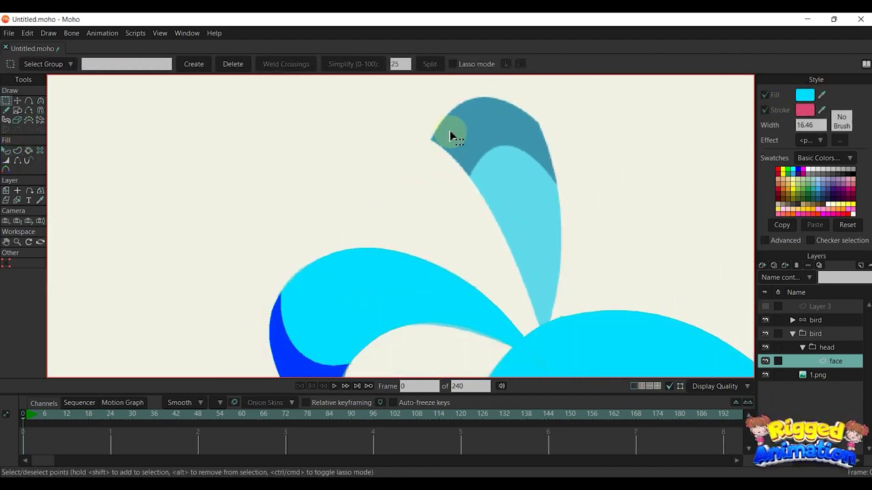
key(a)
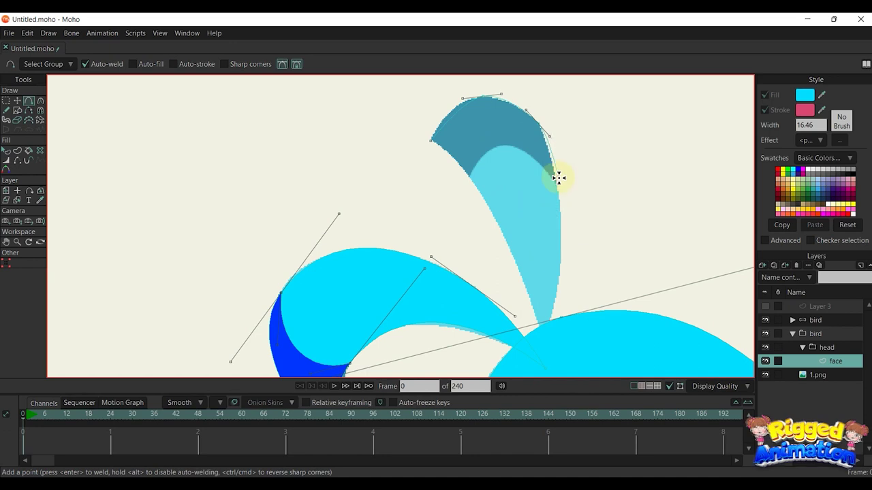
drag(473, 167, 470, 176)
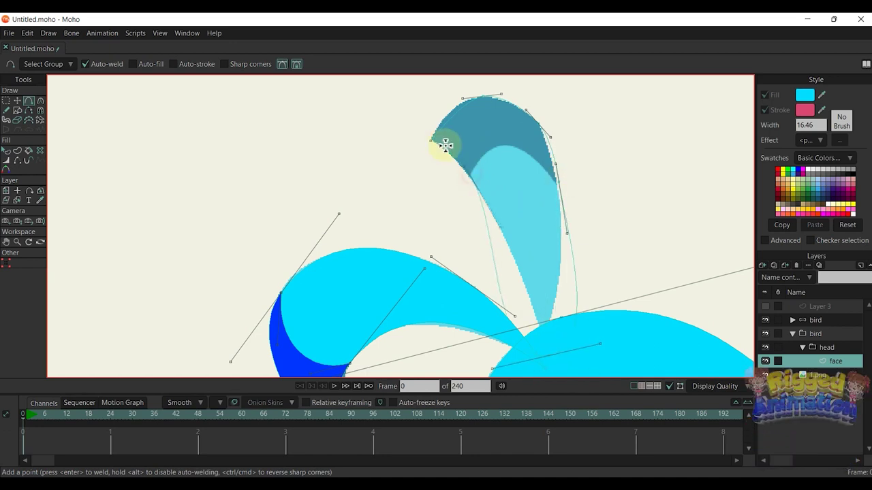
Step: Peak the upright crest feather's base and tip points and widen the curve along its top edge
key(c)
drag(550, 358, 503, 334)
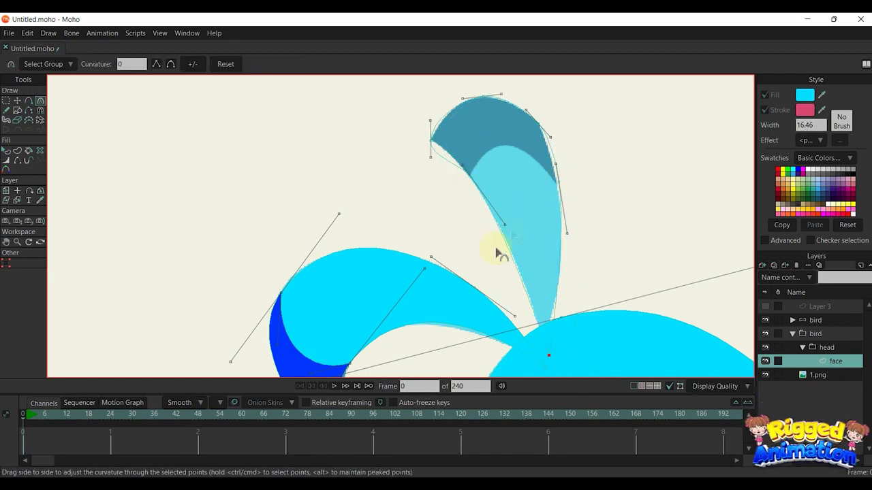
scroll(502, 211, up, 1)
drag(423, 164, 370, 186)
scroll(425, 128, up, 2)
drag(468, 107, 451, 113)
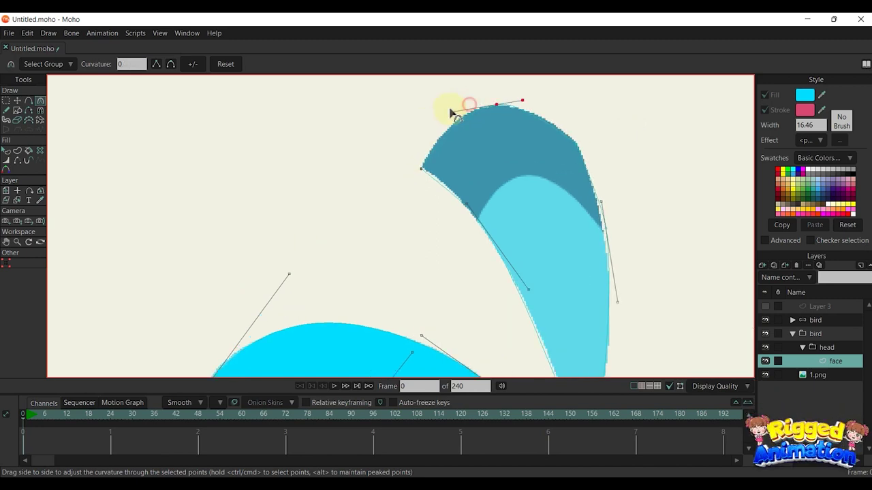
Step: Sharpen the upright crest feather's tip corner fully and align that point with the reference corner
key(t)
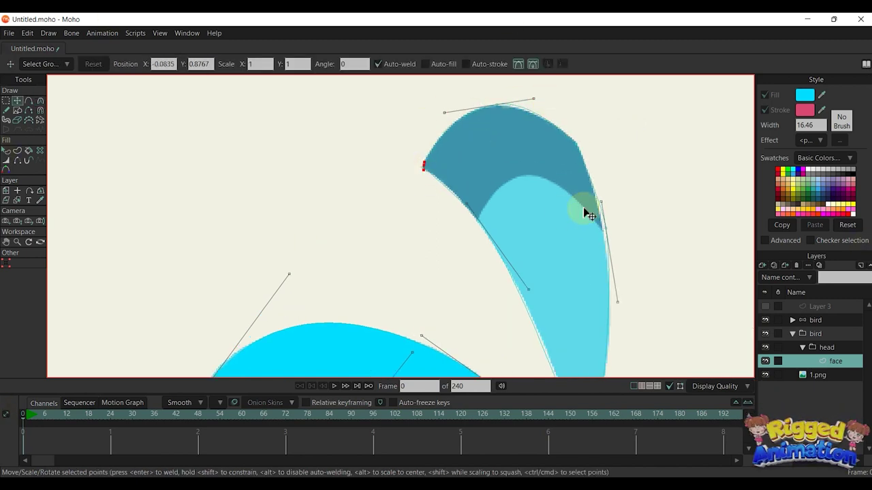
scroll(470, 162, up, 5)
key(c)
drag(353, 196, 39, 294)
key(t)
click(334, 179)
scroll(413, 197, down, 3)
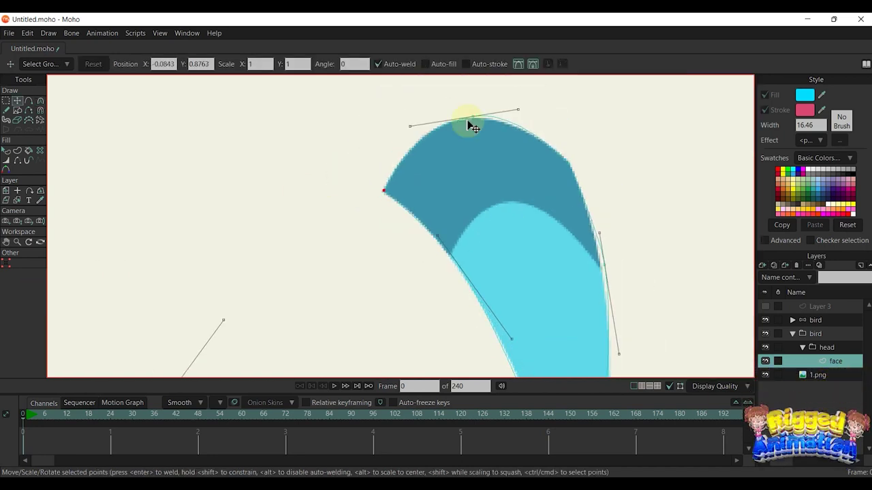
Step: Move the upright crest feather's side points to the colour boundary and reposition its base point inside the head
click(611, 241)
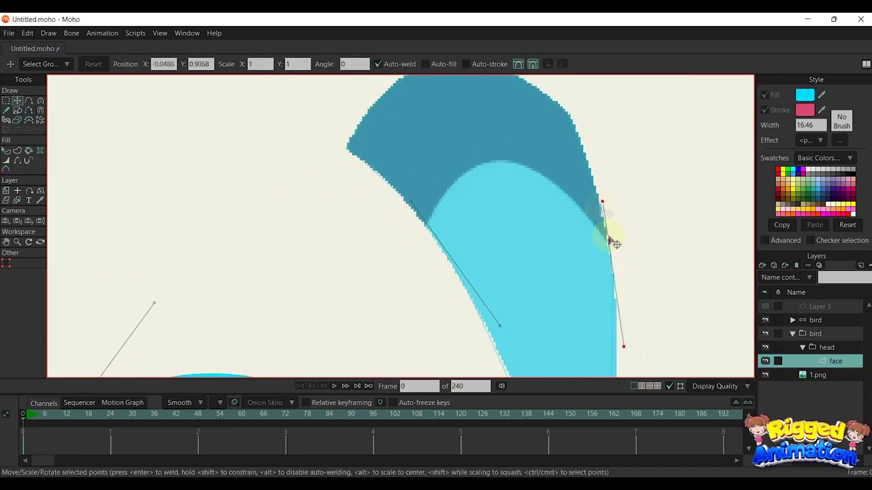
click(428, 228)
scroll(469, 277, down, 2)
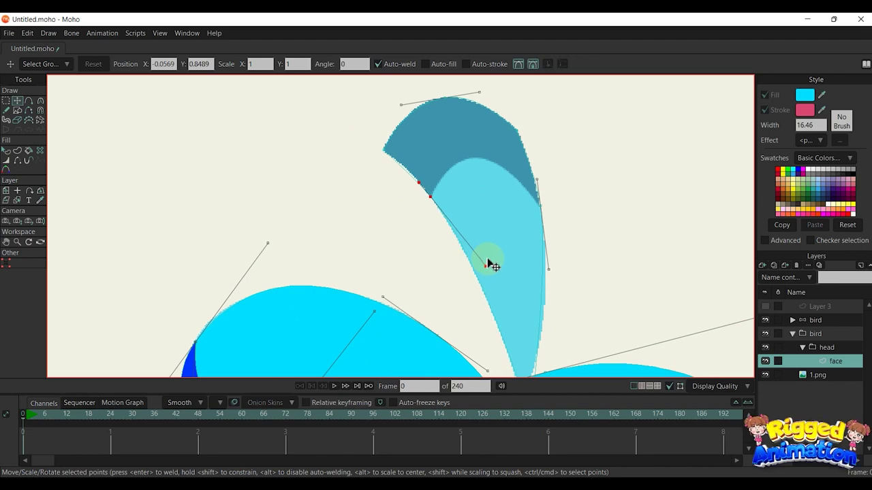
scroll(543, 223, down, 2)
drag(532, 371, 532, 320)
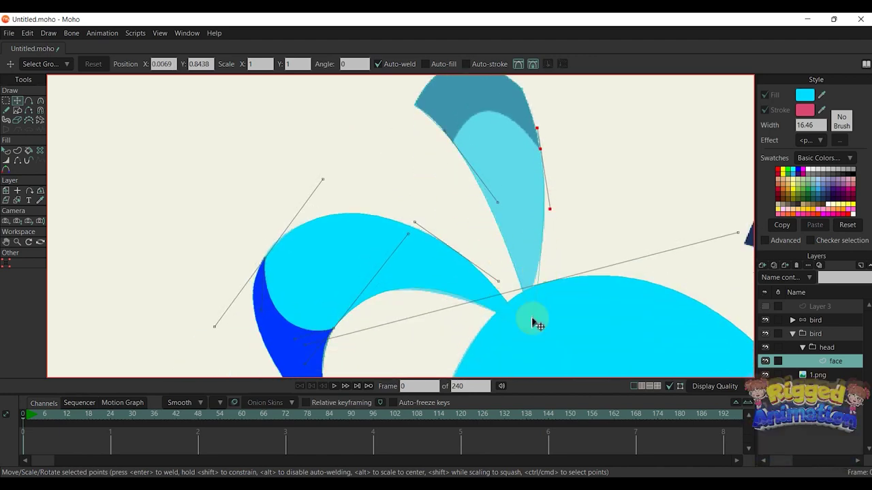
Step: Draw a curved dividing line across the upright crest feather between its dark tip and light base
scroll(531, 325, down, 4)
scroll(520, 240, up, 6)
key(a)
drag(435, 188, 472, 153)
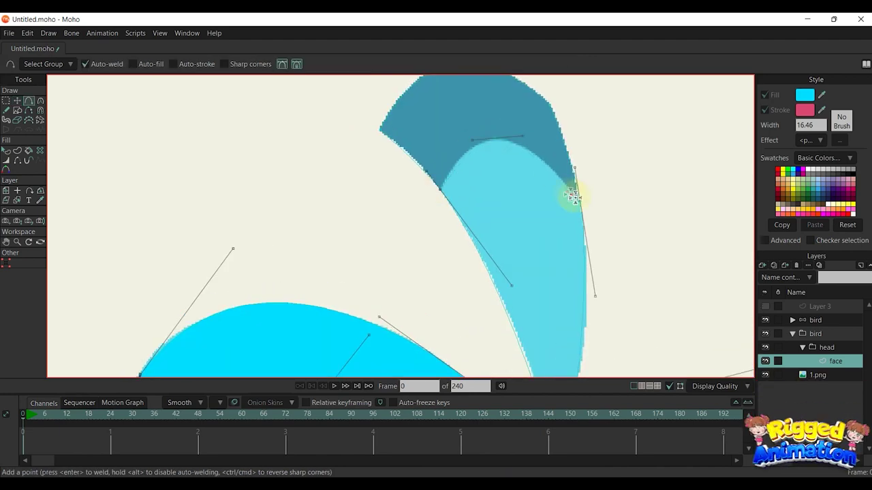
key(c)
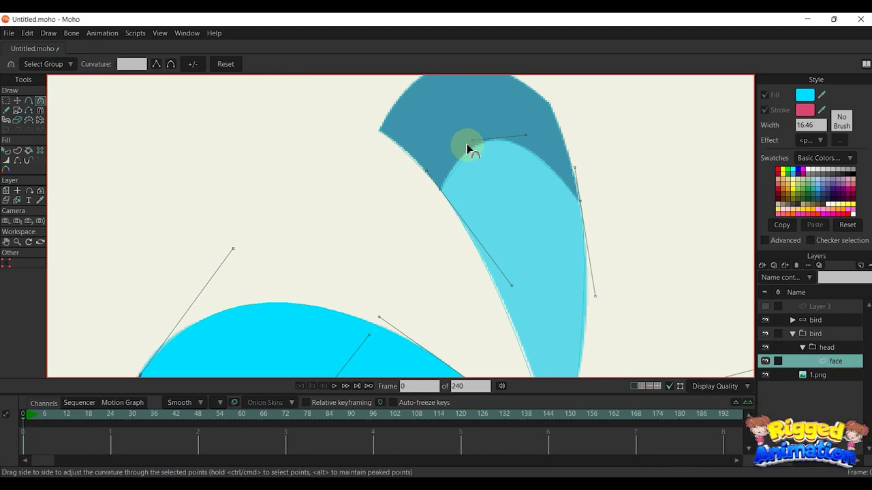
scroll(509, 176, down, 2)
drag(518, 179, 507, 175)
Step: Create a bright cyan fill shape from the points around the upright crest feather's base
key(g)
drag(430, 171, 447, 193)
drag(475, 127, 498, 155)
drag(537, 178, 567, 204)
drag(550, 329, 539, 259)
drag(515, 327, 537, 356)
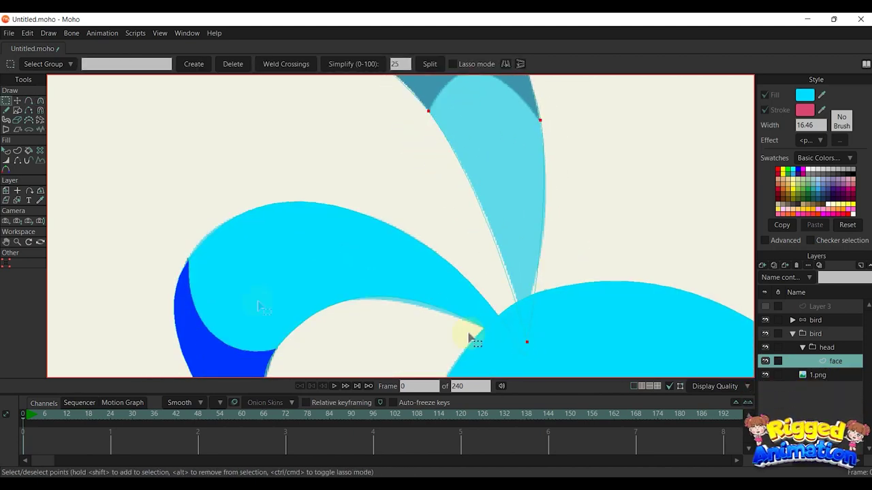
click(18, 151)
click(109, 64)
scroll(580, 164, down, 2)
Step: Create a fill shape for the upright crest feather's tip and colour it with the lower feather tip's blue
drag(496, 111, 478, 203)
key(g)
drag(411, 141, 556, 245)
click(17, 151)
click(114, 69)
click(321, 370)
Step: Hide the head group's artwork and add a new vector layer above the face layer
key(q)
scroll(510, 225, down, 6)
click(504, 212)
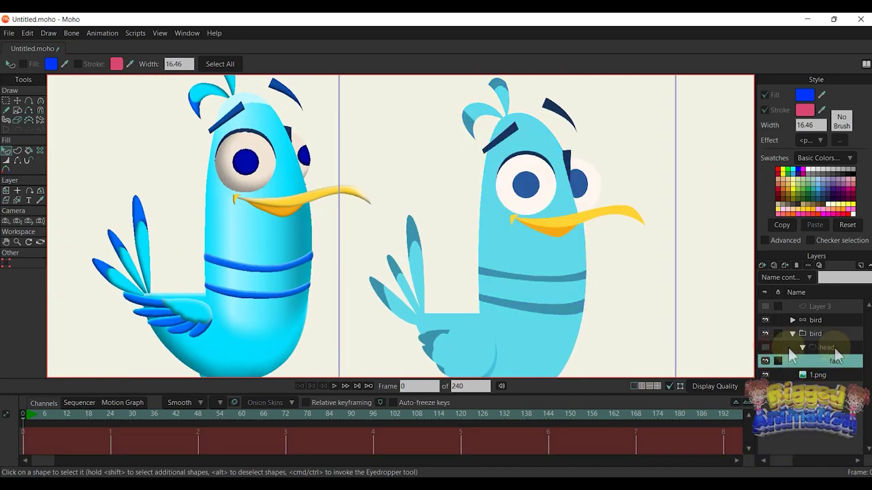
click(763, 266)
click(769, 277)
Step: Place the new vector layer in its own group and name the group eye L
right_click(835, 361)
click(828, 422)
click(812, 361)
double_click(839, 360)
text(eye L)
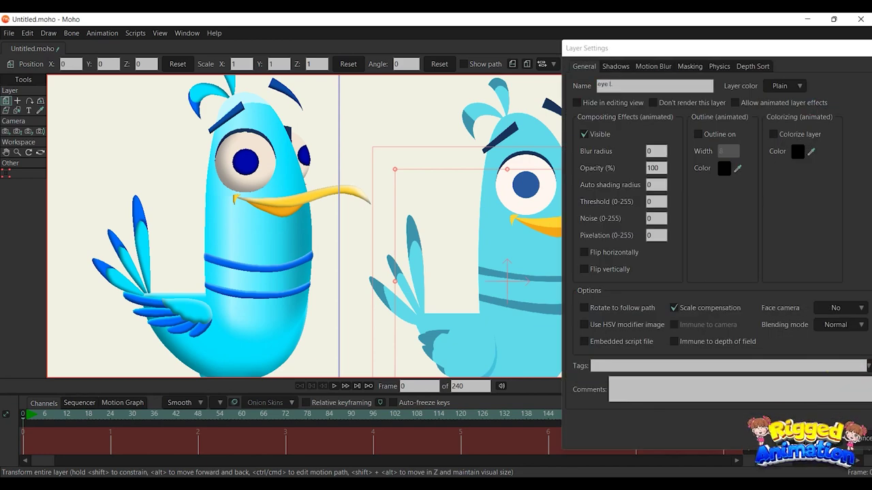
key(Return)
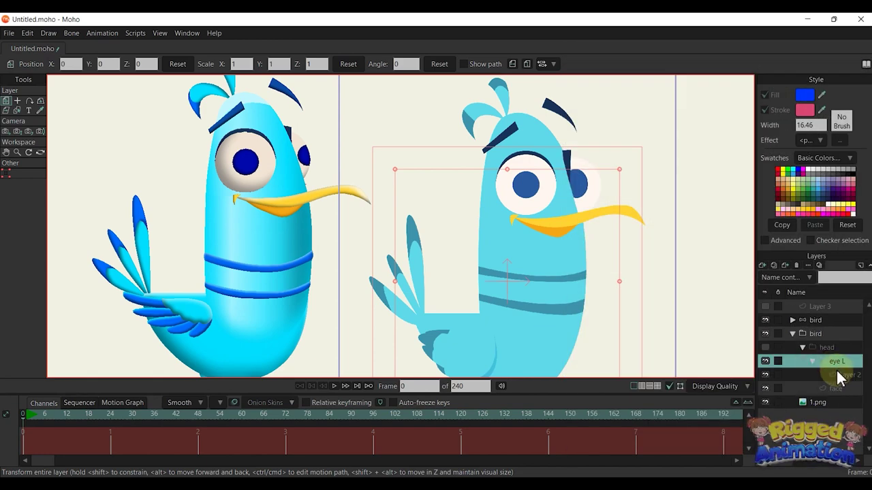
Step: Draw an oval around the large front eye of the reference on the vector layer in the eye L group
drag(839, 379, 840, 376)
click(18, 109)
scroll(545, 163, up, 3)
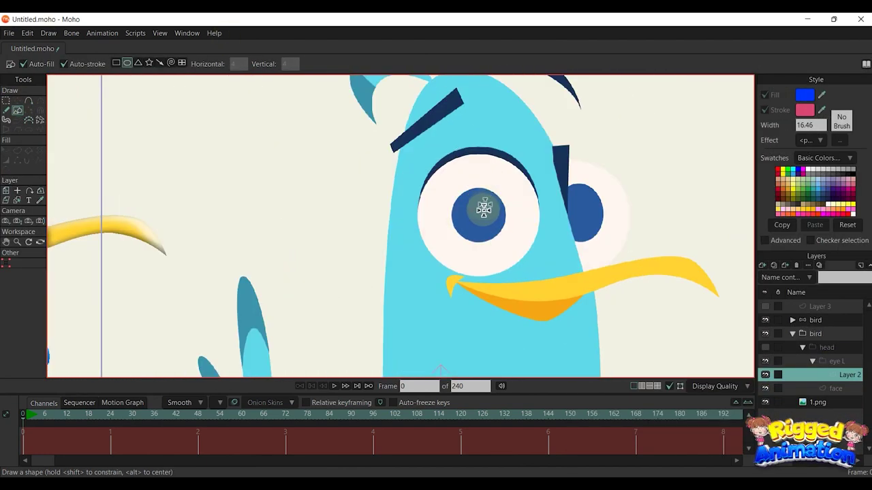
scroll(496, 171, up, 2)
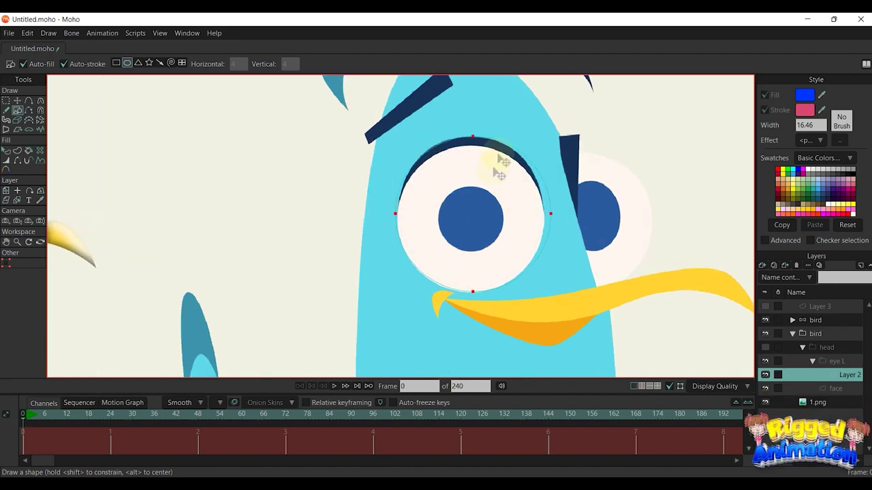
Step: Fill the eye oval with the dark navy sampled from the reference's upper eyelid
key(q)
drag(822, 95, 504, 139)
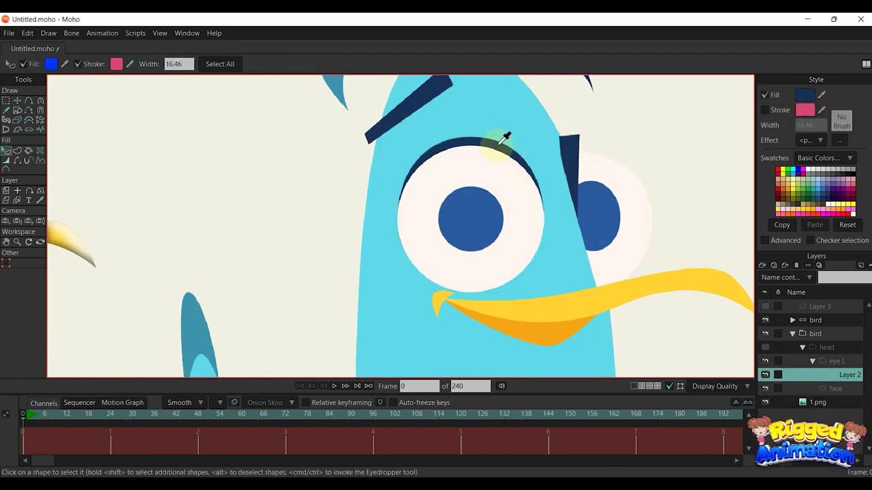
click(795, 99)
click(796, 241)
Step: Scale the eye oval and move its points so its edge matches the reference eye
key(t)
scroll(473, 168, up, 3)
scroll(545, 211, down, 3)
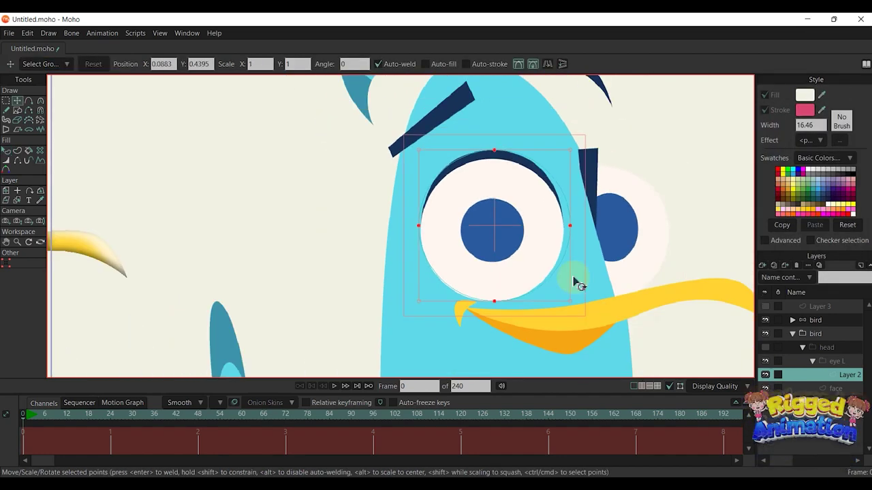
scroll(460, 216, up, 1)
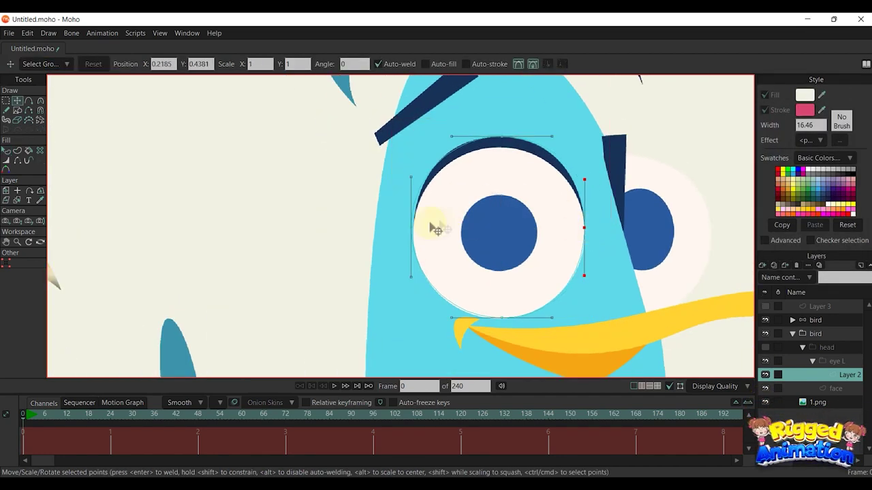
Step: Duplicate the navy eye oval's layer and lower the top of the copy to the reference's eyelid line
click(765, 347)
key(g)
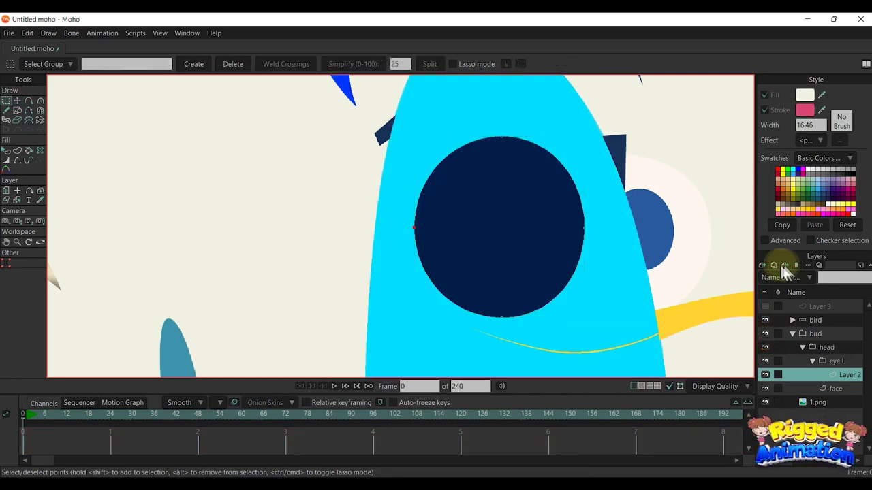
key(t)
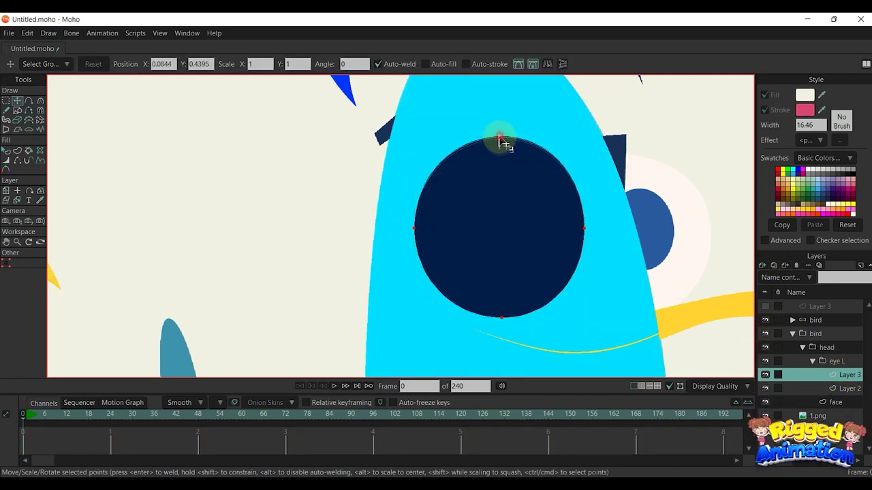
drag(500, 158, 500, 154)
Step: Fill the duplicated eye oval with off-white so only the navy eyelid crescent shows above it
key(q)
drag(821, 96, 705, 124)
scroll(525, 209, down, 6)
drag(525, 210, 559, 208)
scroll(661, 194, up, 2)
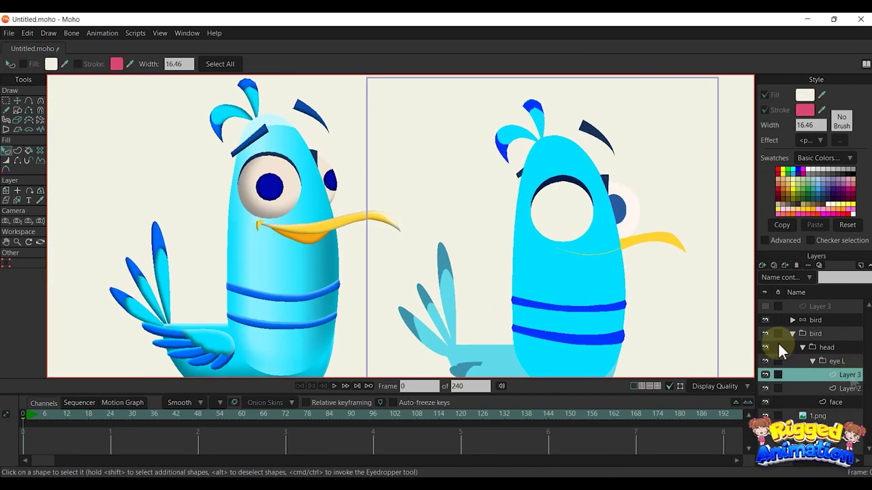
Step: Add a vector layer in the eye L group and draw a circle over the reference's front pupil
click(766, 348)
click(762, 265)
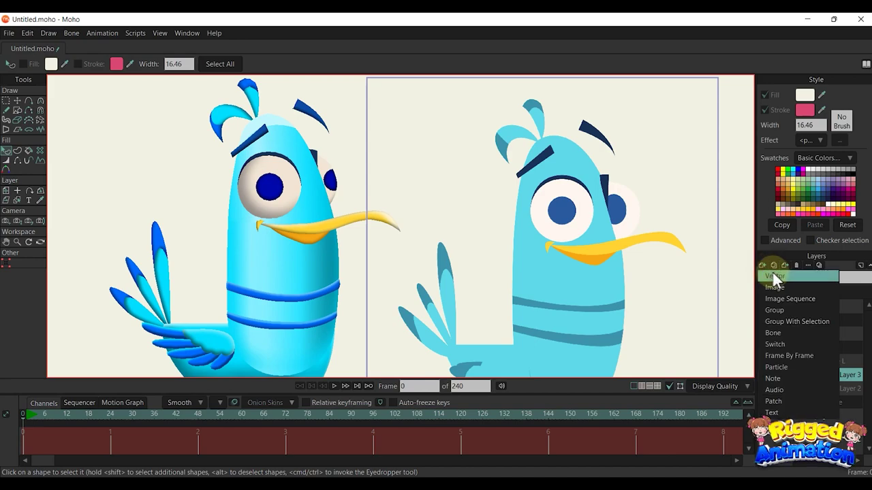
click(774, 276)
scroll(581, 228, up, 2)
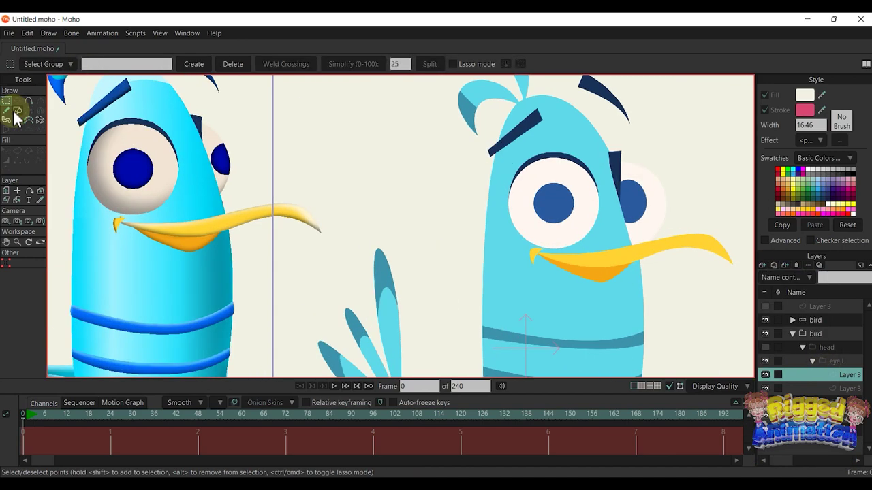
click(18, 110)
scroll(625, 229, up, 2)
drag(522, 192, 494, 163)
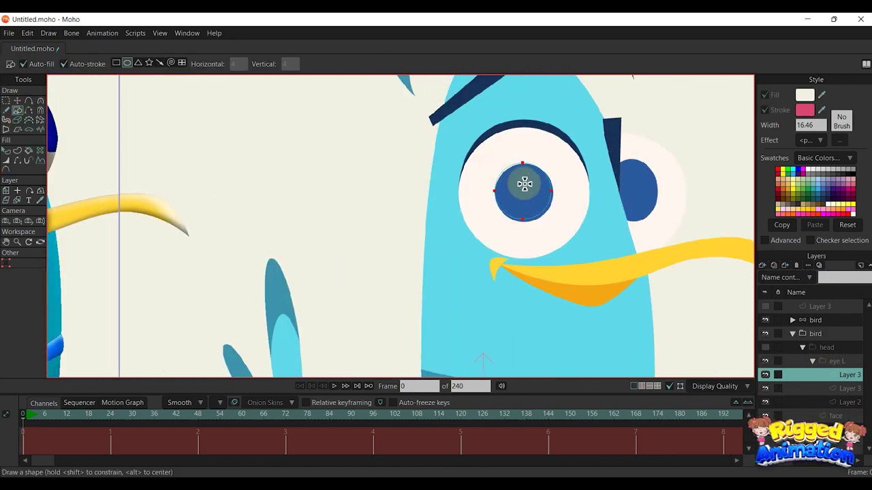
scroll(524, 184, up, 1)
Step: Fill the pupil circle with the dark blue sampled from the finished bird's front pupil, without a stroke
key(t)
scroll(529, 194, down, 4)
key(q)
click(822, 95)
click(184, 159)
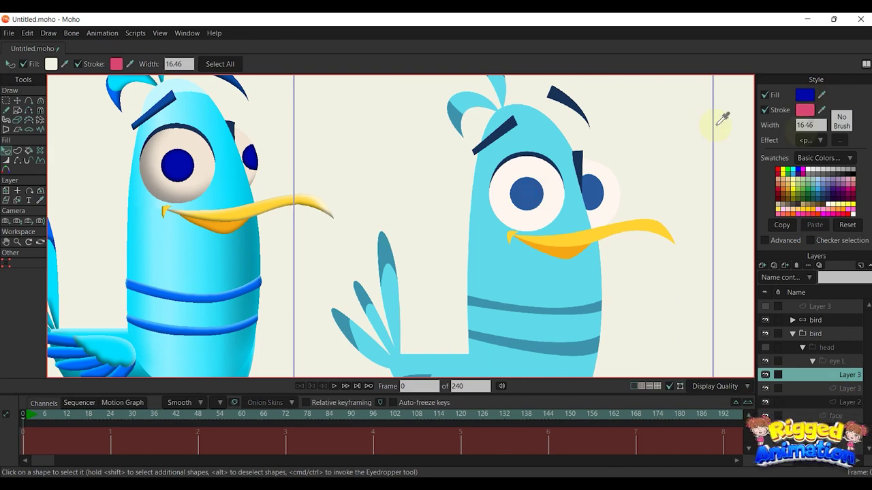
click(765, 347)
drag(552, 243, 587, 267)
key(t)
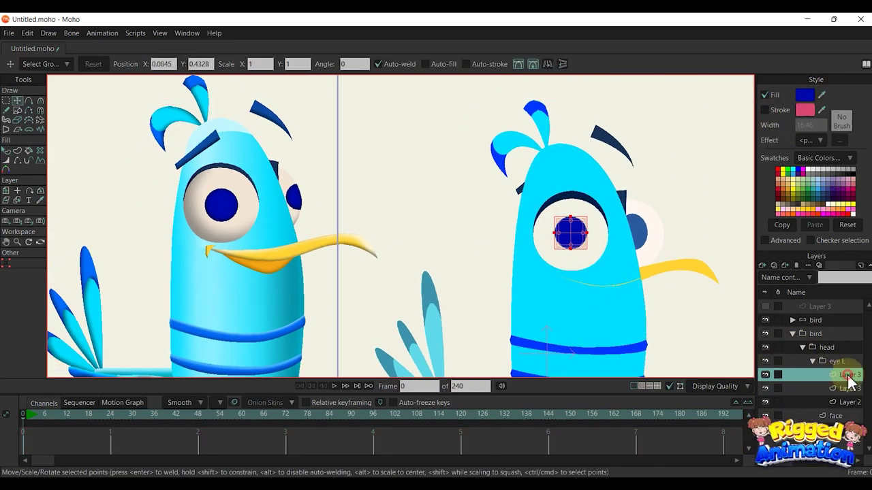
Step: Rename the pupil layer eyeball and the off-white oval's layer mask
double_click(848, 379)
text(eyeball)
key(Return)
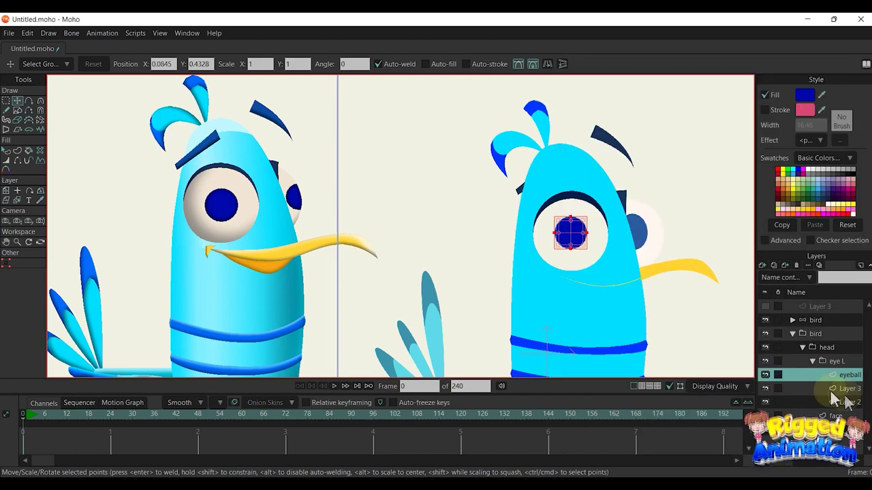
click(843, 389)
double_click(842, 392)
text(mask)
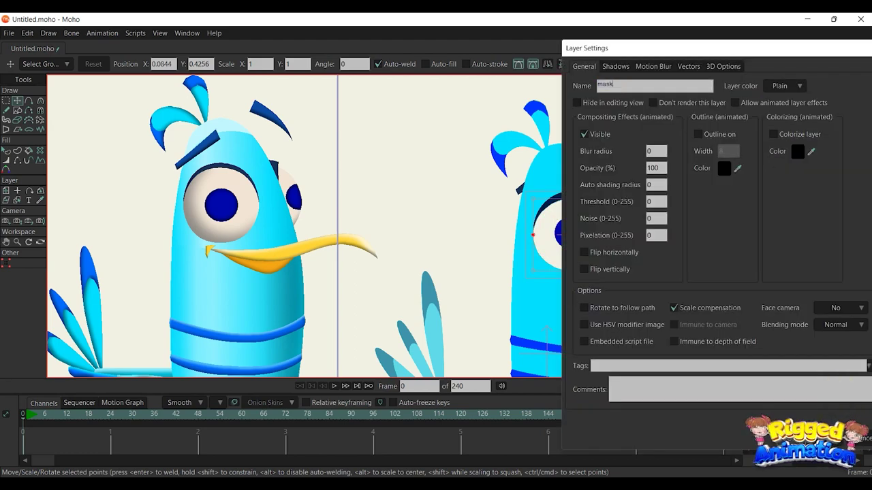
key(Return)
Step: Rename the navy oval's layer eye l and collapse the eye L group
double_click(845, 400)
text(eye)
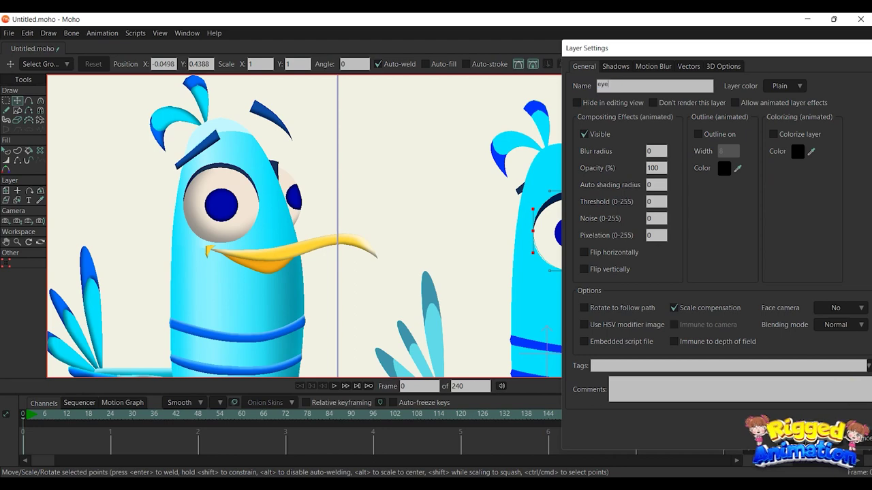
text( l)
key(Return)
click(814, 362)
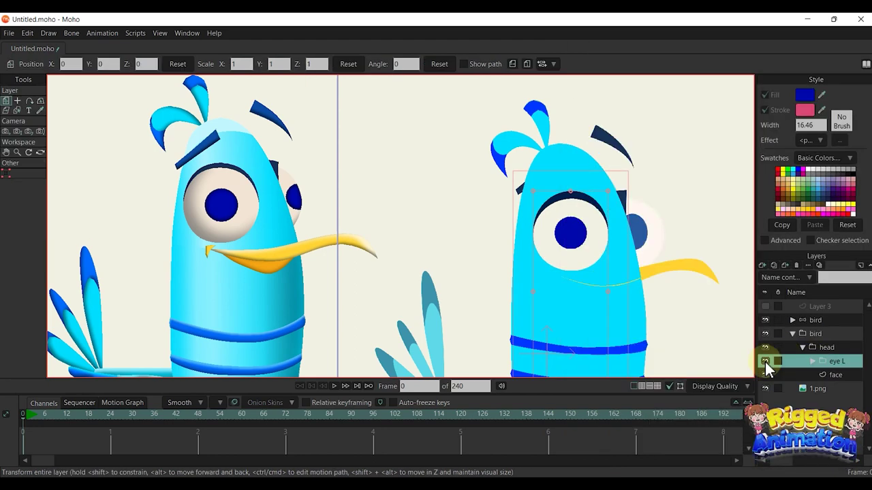
Step: Add a vector layer above the eye L group and name it eyebrown l
click(763, 265)
click(837, 360)
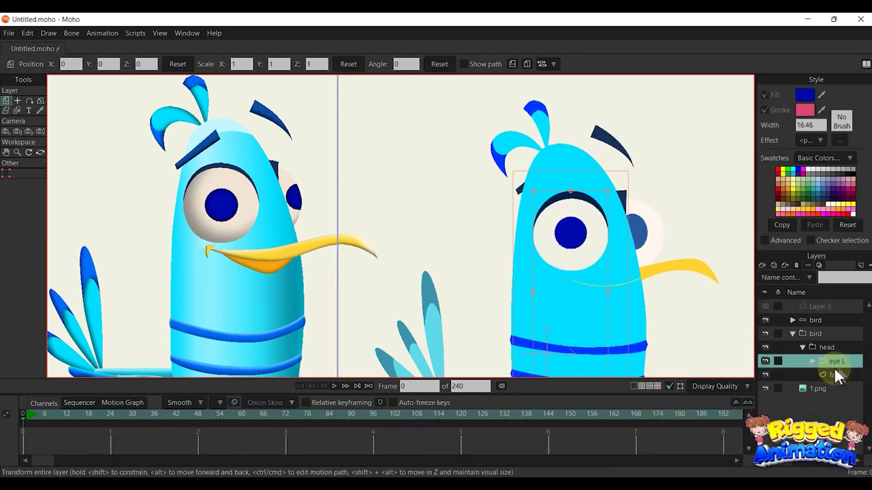
double_click(827, 364)
text(eyebrown l)
key(Return)
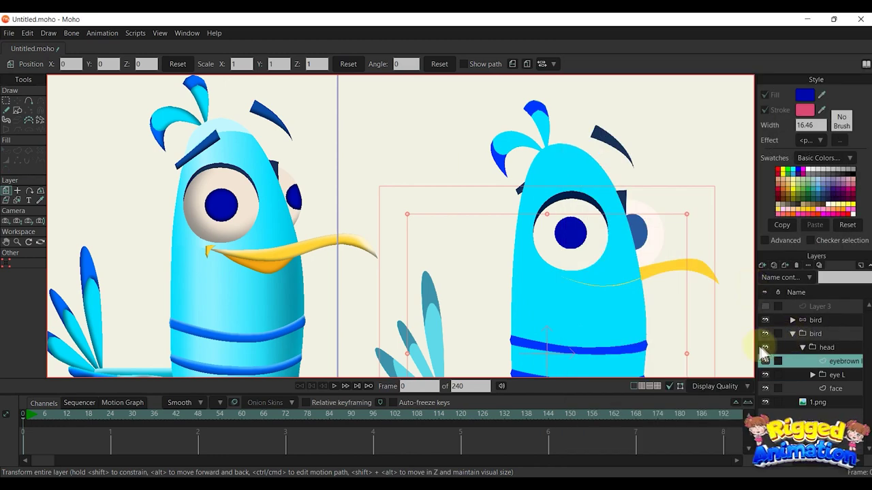
Step: Trace the front eyebrow of the reference with a closed outline and move its lower end points onto the corners
click(765, 334)
scroll(566, 157, up, 4)
key(a)
drag(440, 241, 480, 216)
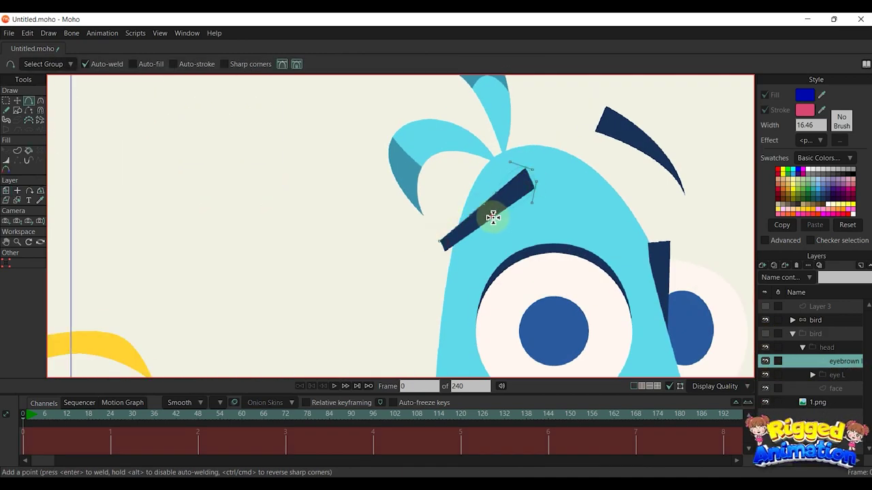
click(448, 251)
click(438, 243)
scroll(447, 247, up, 5)
key(t)
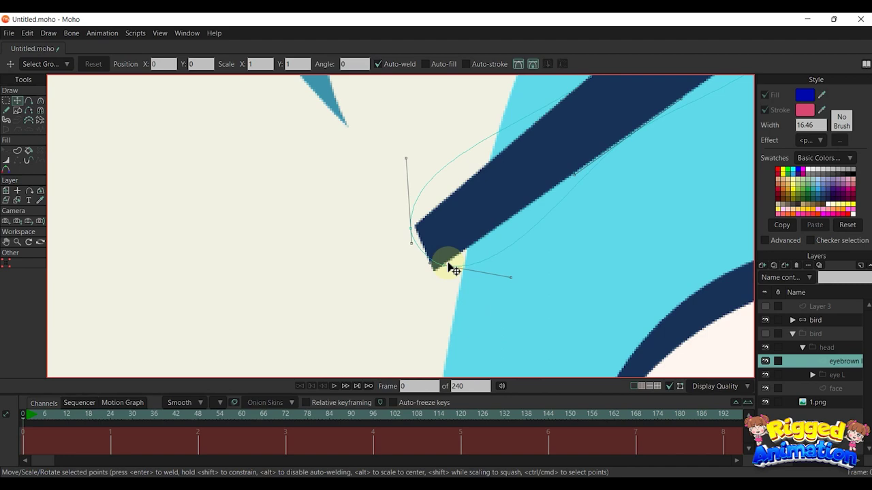
drag(410, 228, 417, 230)
drag(443, 265, 436, 267)
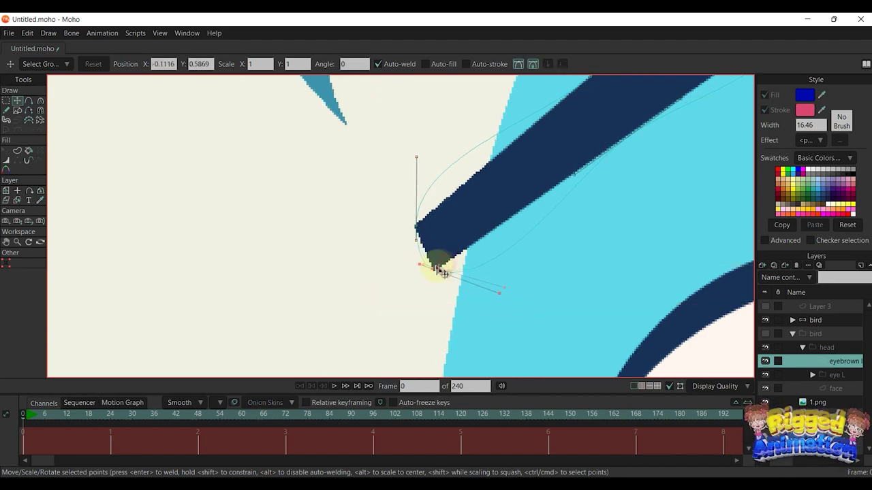
scroll(439, 257, down, 3)
Step: Turn the corner points at both ends of the front eyebrow outline into sharp peaks
key(g)
drag(406, 203, 463, 299)
scroll(480, 259, down, 2)
drag(631, 185, 567, 99)
key(c)
click(157, 64)
Step: Hide the 1.png reference and create a filled shape from the front eyebrow outline
scroll(486, 258, down, 1)
scroll(486, 259, down, 3)
drag(490, 262, 579, 234)
key(t)
click(17, 150)
click(766, 320)
click(766, 320)
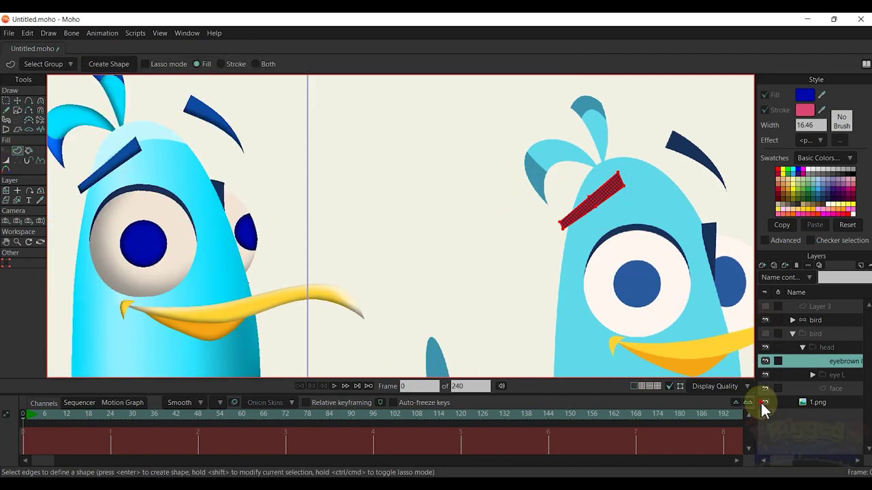
click(764, 402)
click(766, 334)
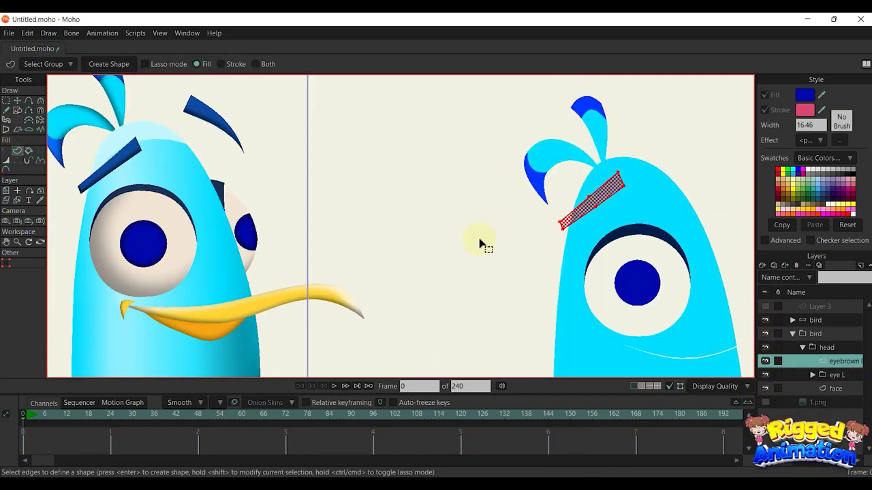
click(108, 64)
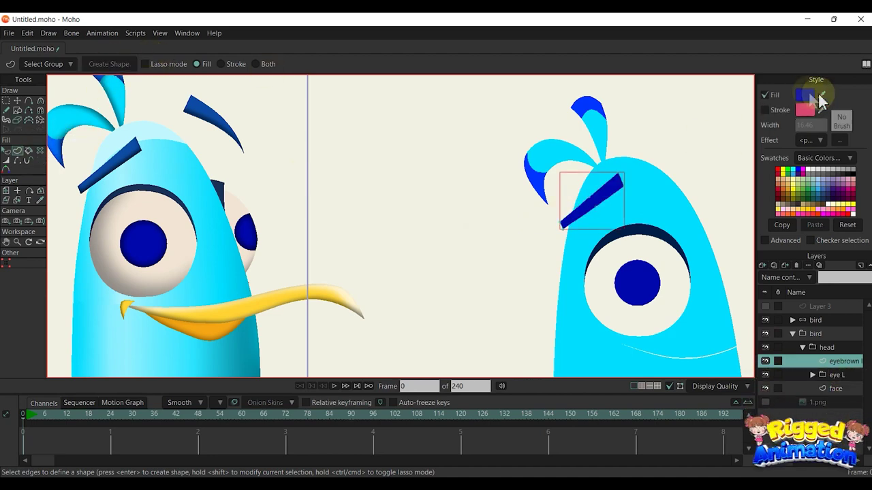
Step: Recolor the front eyebrow with the finished bird's eyebrow blue and adjust the shade in the Color Picker
key(q)
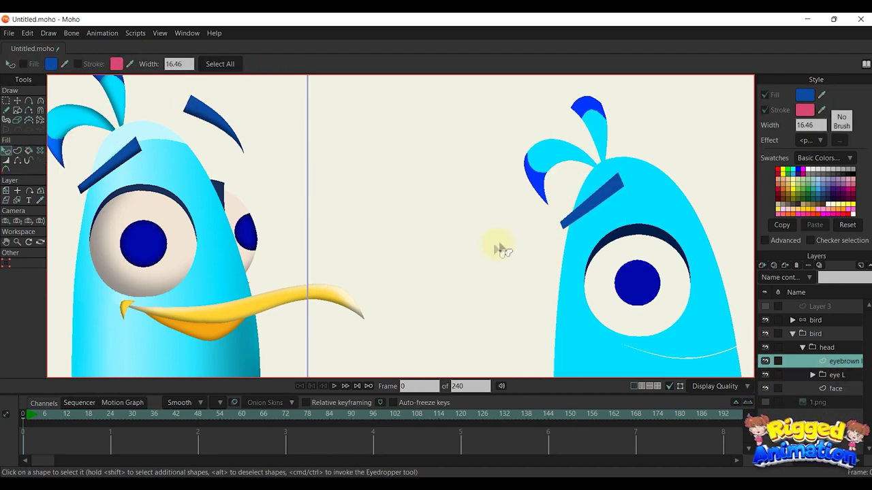
scroll(492, 248, down, 5)
scroll(577, 268, up, 6)
click(561, 181)
click(804, 96)
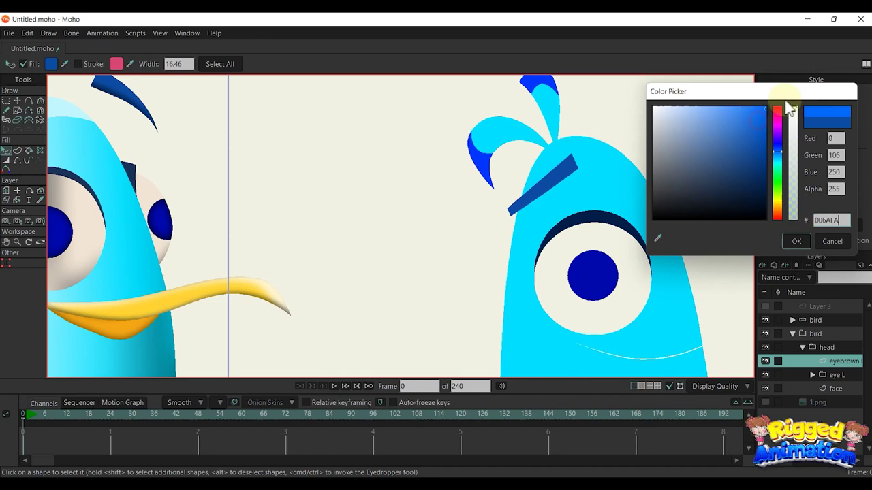
click(796, 241)
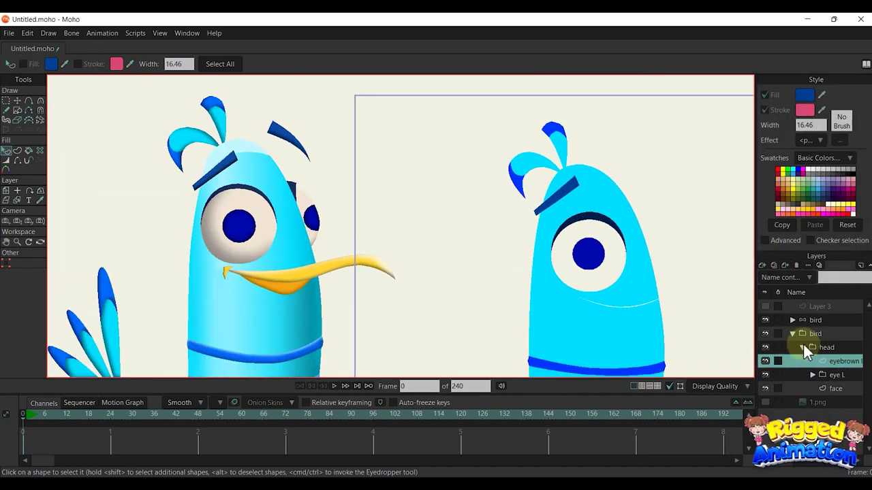
Step: Show the 1.png reference again and add a vector layer named eyebrown r above eyebrown l in the head group
click(803, 348)
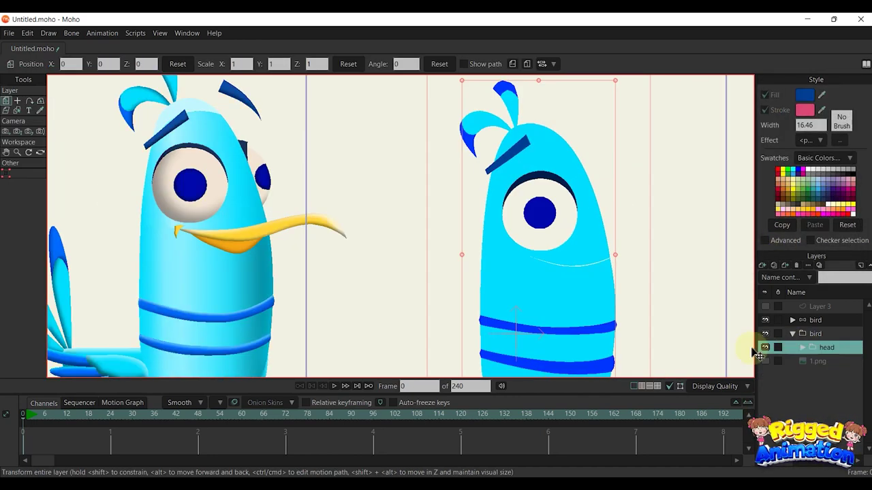
click(765, 361)
click(803, 348)
click(826, 362)
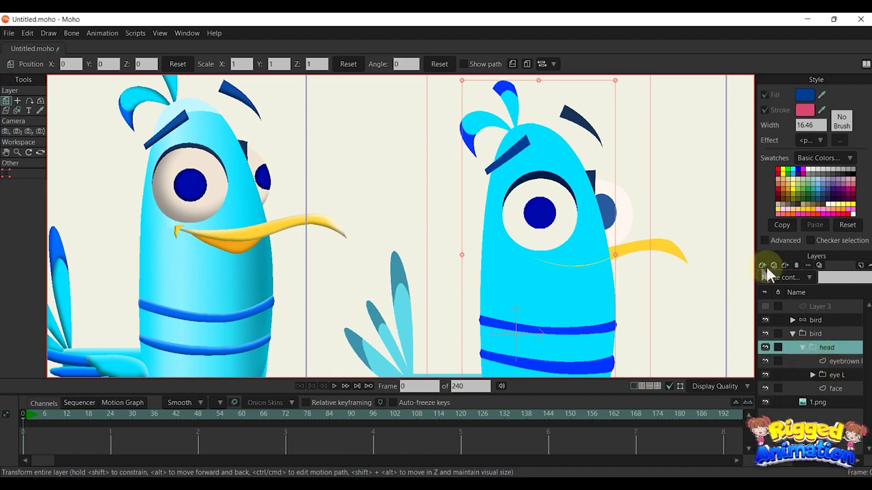
click(761, 266)
click(777, 278)
double_click(839, 359)
text(eyebrown r)
key(Return)
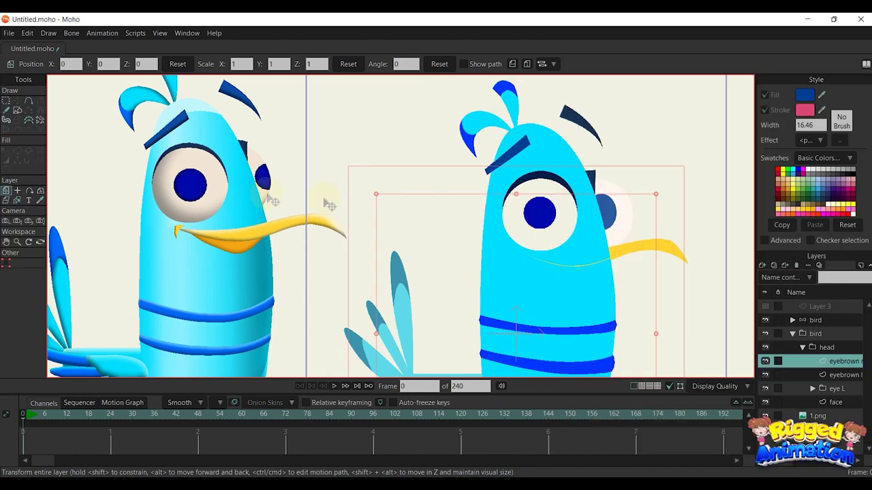
Step: Trace the far eyebrow of the reference with a closed outline on the eyebrown r layer
drag(539, 111, 475, 142)
scroll(480, 141, up, 5)
key(a)
drag(528, 141, 480, 177)
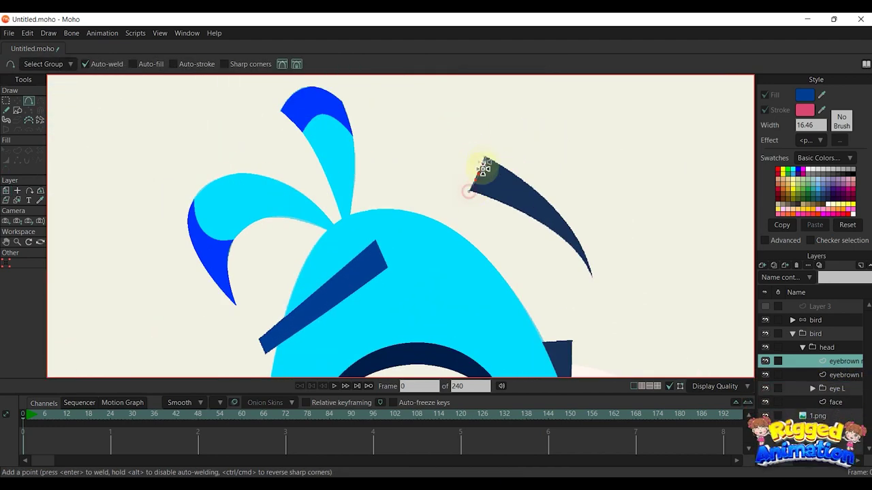
click(471, 192)
Step: Sharpen the end points of the far eyebrow outline and adjust its upper edge to follow the reference curve
key(g)
drag(446, 136, 504, 225)
shift+click(592, 274)
key(c)
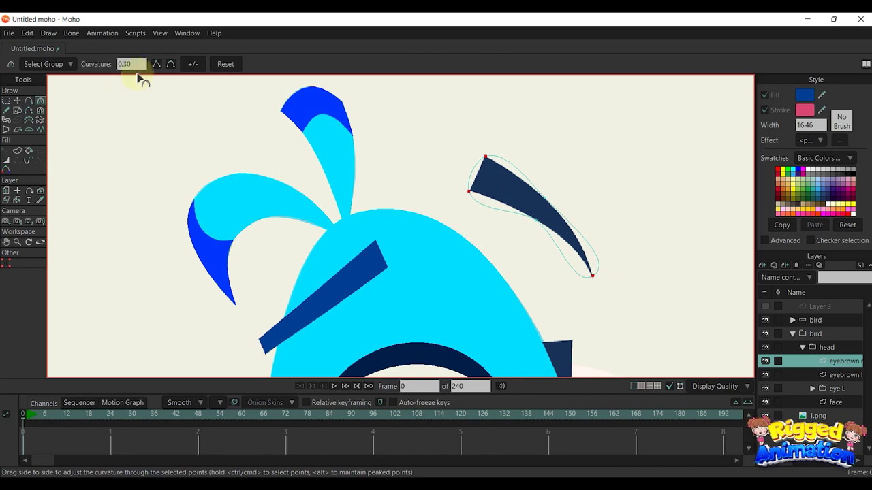
key(t)
scroll(570, 253, up, 3)
drag(567, 217, 592, 230)
scroll(487, 194, down, 5)
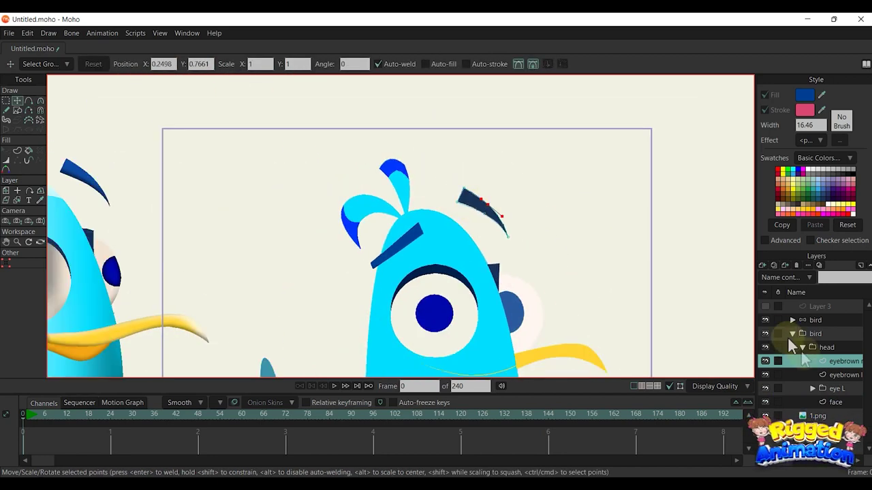
Step: Hide the 1.png reference and create a blue filled shape from the complete far eyebrow outline
click(766, 416)
drag(463, 189, 586, 275)
key(ctrl+z)
key(g)
drag(446, 175, 560, 266)
click(18, 150)
key(Return)
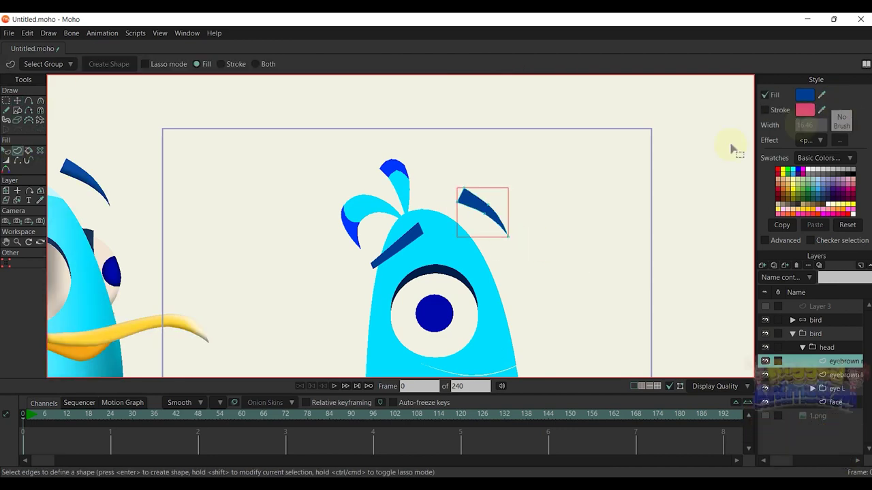
key(q)
click(543, 251)
scroll(488, 301, down, 3)
drag(488, 302, 593, 239)
scroll(593, 240, up, 2)
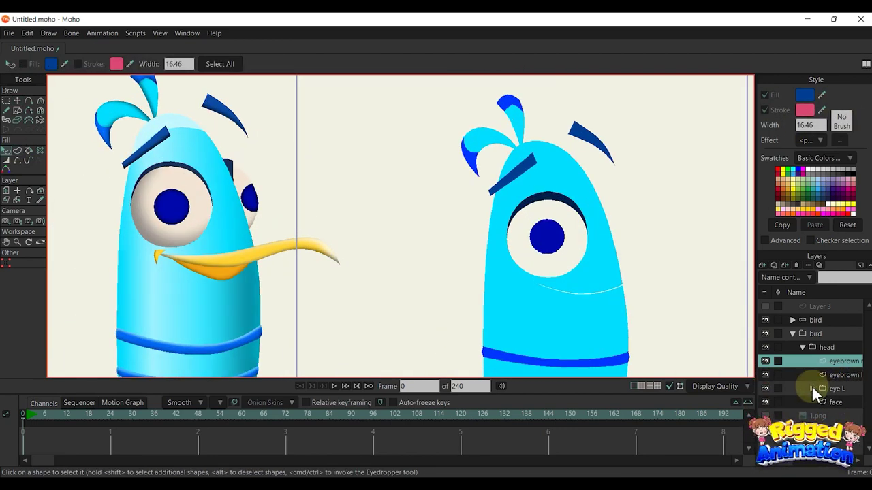
Step: Move the eyebrown r layer beneath the face layer, and duplicate the eye L group as eye r
key(t)
drag(769, 366, 838, 406)
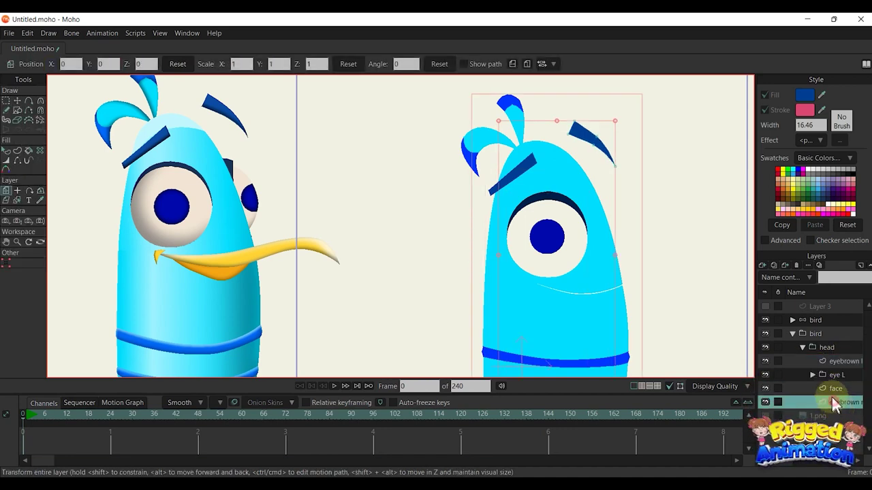
click(770, 390)
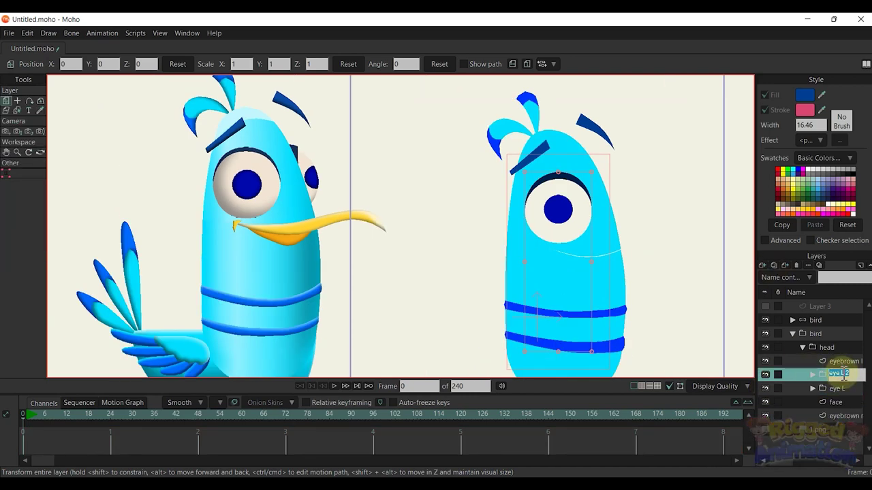
double_click(859, 374)
text(eye r)
key(Return)
Step: Place the eye r group beneath the face layer and shift it to the far side, about X 0.1124, Y 0.0131
drag(846, 380, 842, 409)
scroll(558, 182, up, 3)
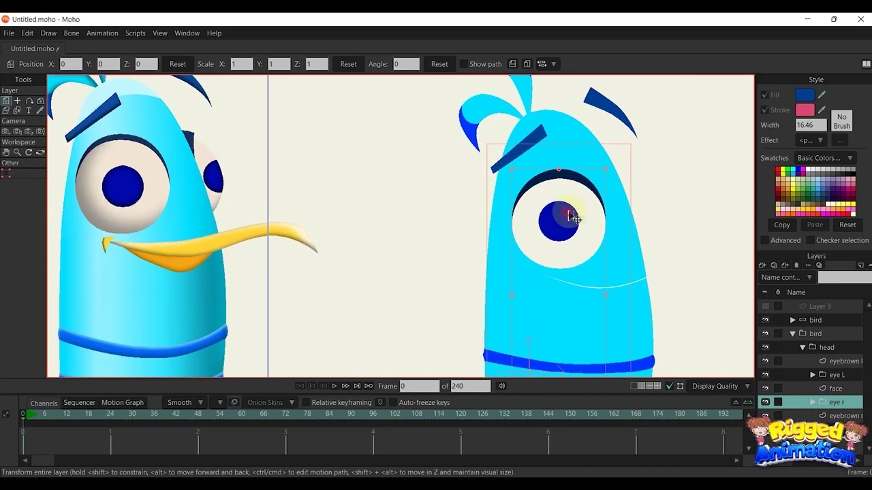
click(835, 402)
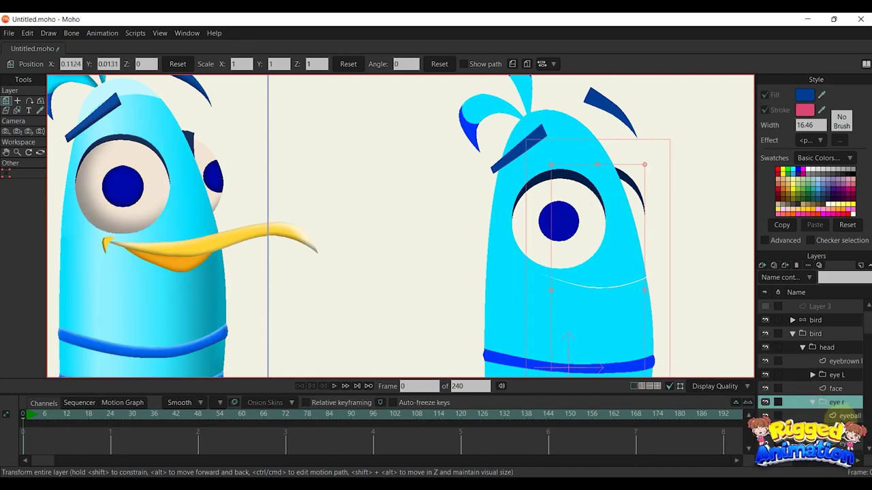
Step: Move the eyeball layer in the eye r group outward past the face edge, to about X 0.1149, Y 0.0056
scroll(620, 214, up, 2)
click(848, 415)
drag(603, 226, 655, 223)
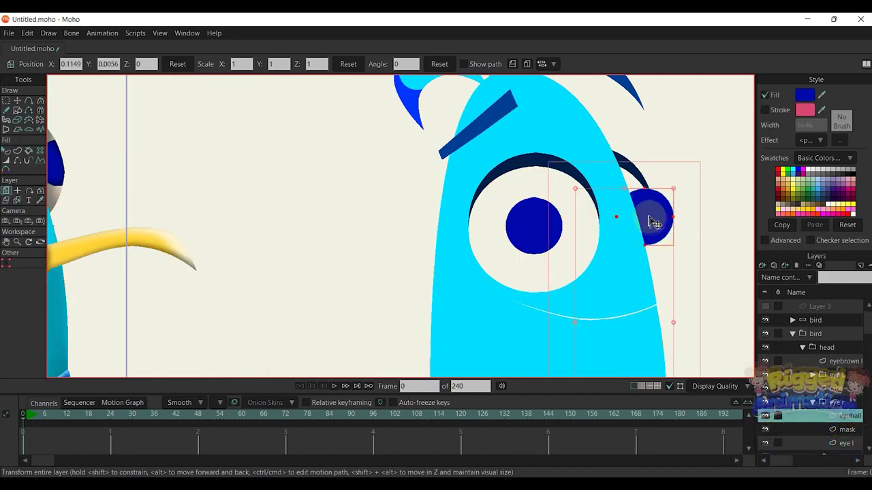
scroll(639, 199, down, 4)
scroll(642, 199, up, 3)
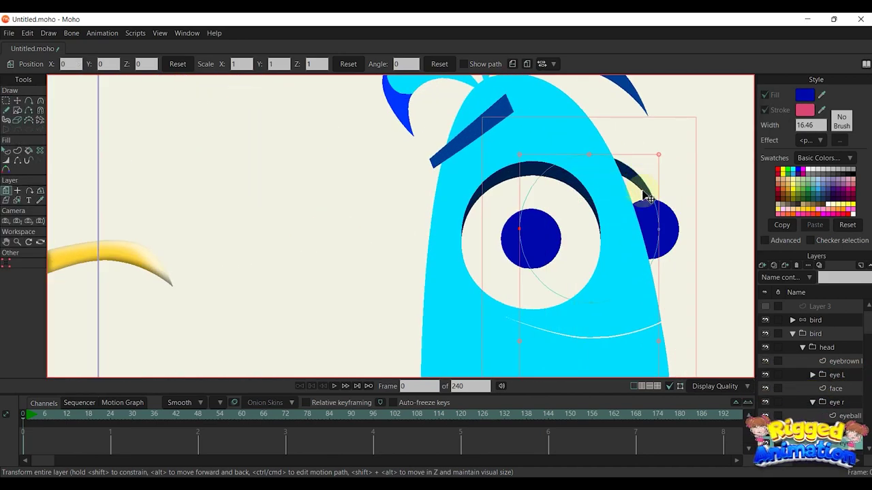
Step: Add points to the far eyelid outline in the eye r group's eye l layer and delete its outer curve segment
scroll(852, 423, down, 2)
click(845, 389)
key(t)
key(a)
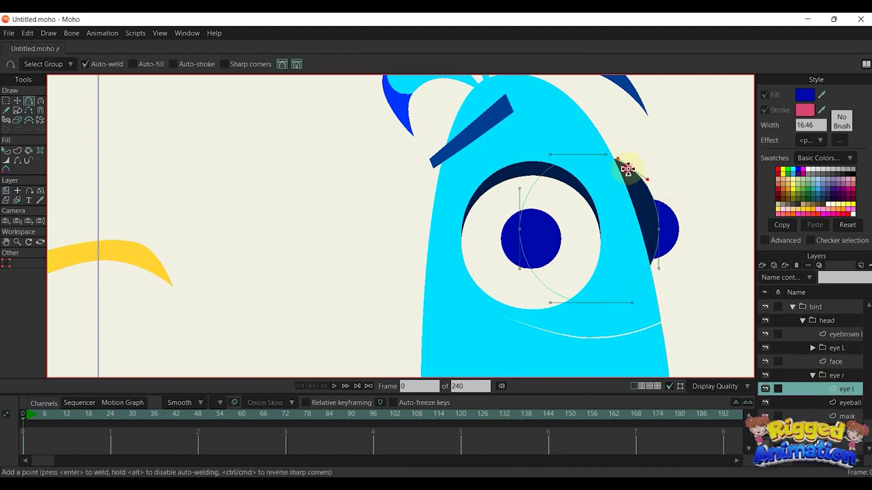
drag(628, 170, 611, 213)
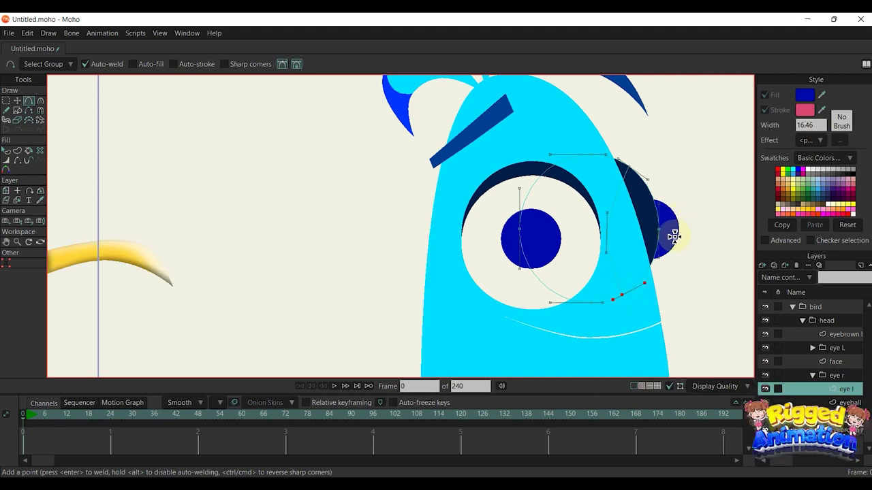
click(28, 110)
click(648, 197)
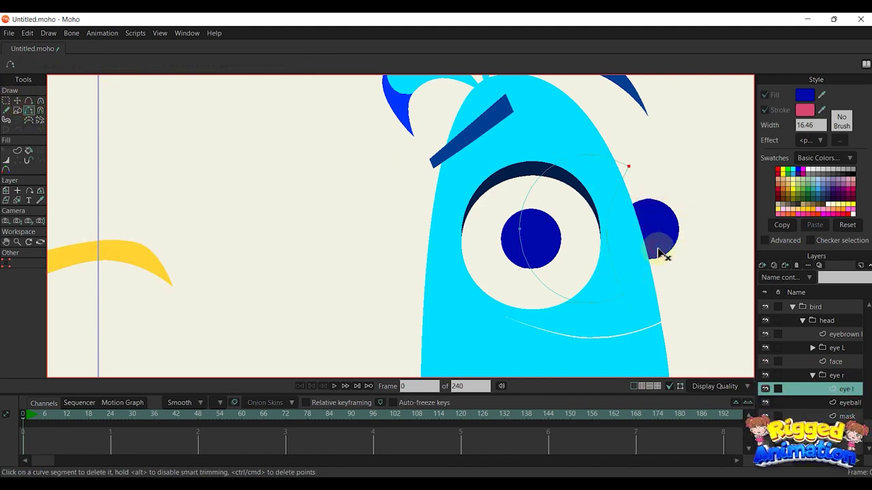
key(g)
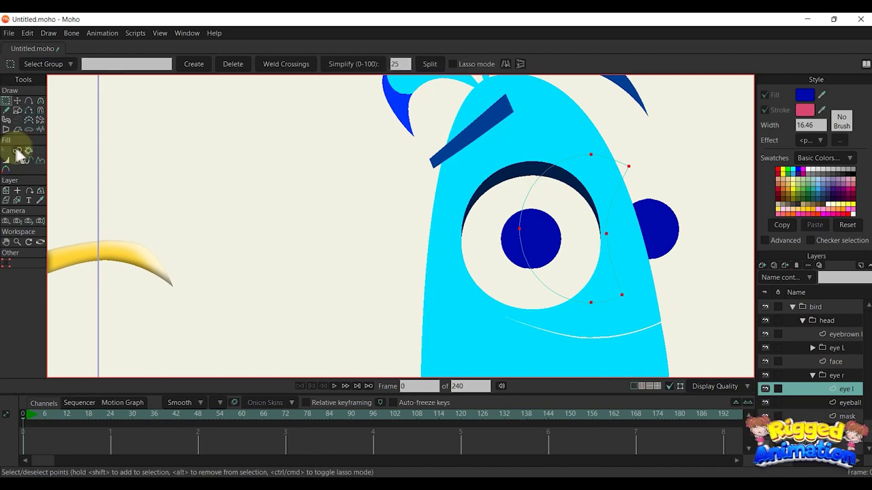
Step: Create a dark navy filled shape from the complete far eyelid outline
click(18, 151)
click(516, 168)
key(q)
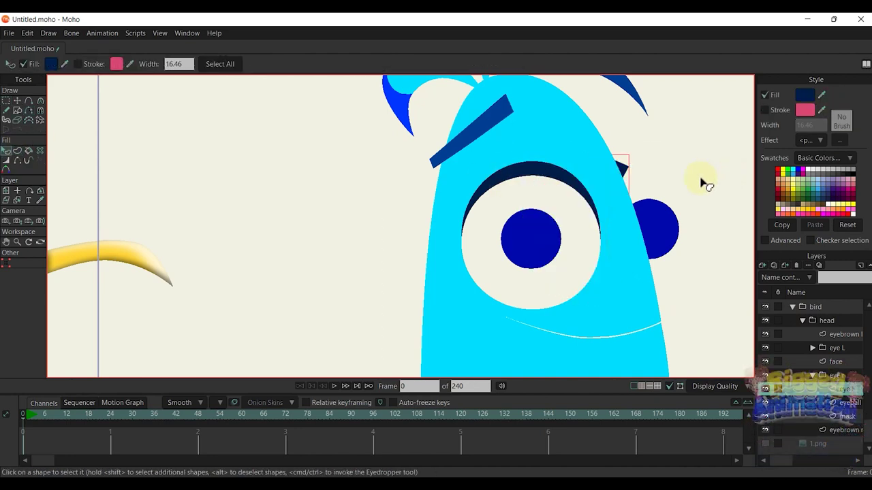
click(701, 182)
Step: Collapse the bird group and add a new vector layer beneath it, directly above the 1.png reference
scroll(809, 333, up, 2)
click(811, 335)
click(792, 334)
click(810, 348)
click(763, 265)
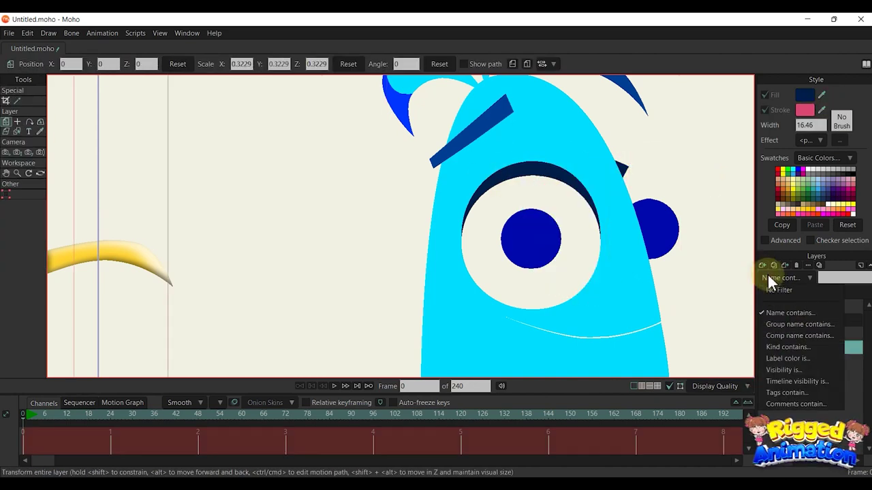
click(770, 287)
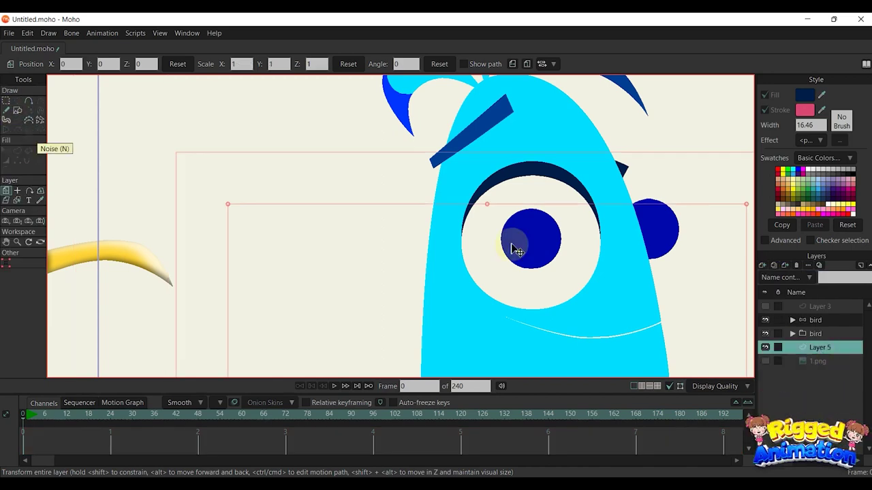
Step: Draw a large filled background rectangle behind the redrawn bird, extending beyond the canvas frame
scroll(511, 255, down, 5)
click(18, 111)
click(127, 64)
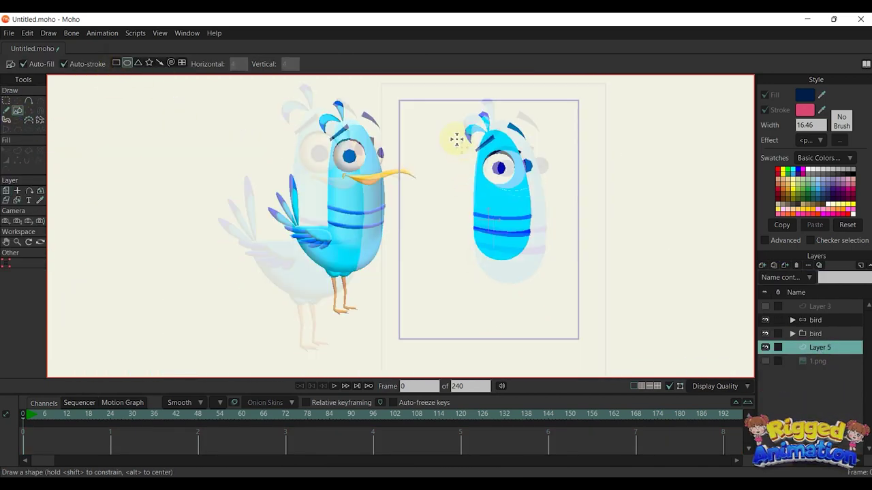
drag(457, 137, 570, 297)
mouse_move(399, 103)
mouse_down()
mouse_move(566, 291)
mouse_move(603, 319)
mouse_up()
Step: Change the background rectangle's fill to black
scroll(541, 249, up, 2)
key(q)
scroll(639, 204, up, 1)
click(805, 96)
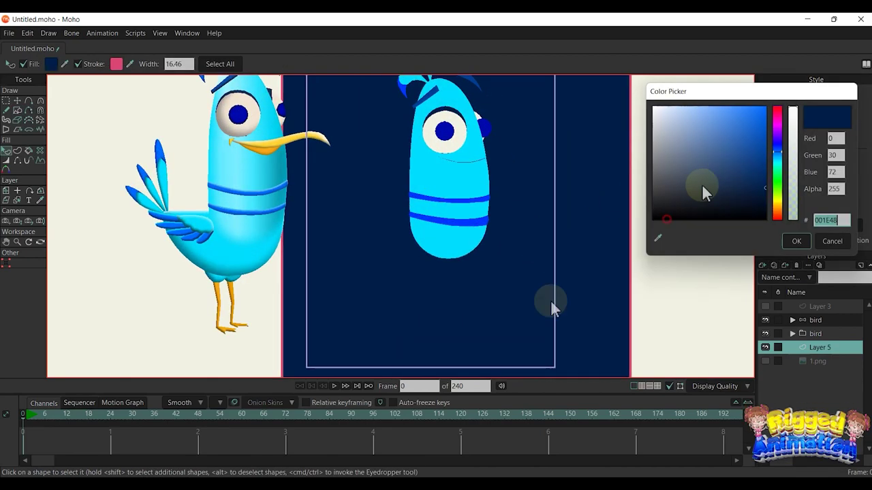
click(673, 218)
click(799, 243)
scroll(583, 194, up, 6)
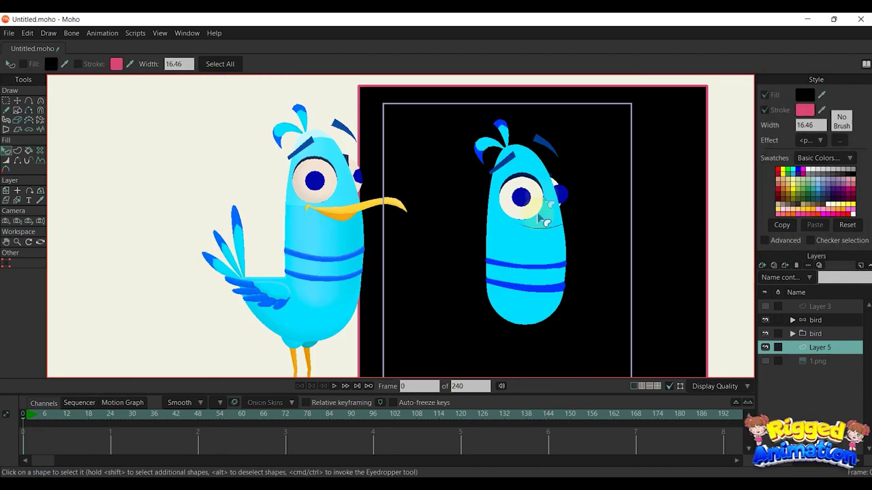
Step: Set the background rectangle's fill to the muted brownish red 7C4747
click(804, 95)
click(701, 166)
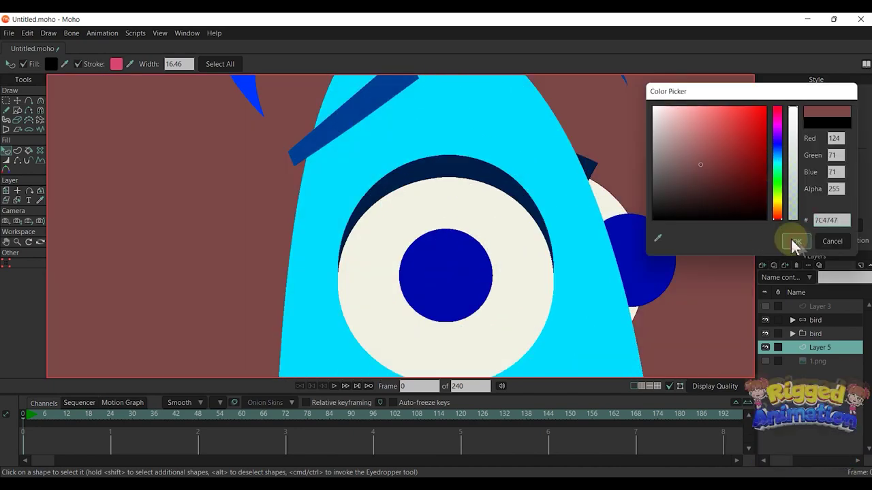
click(796, 241)
scroll(593, 225, down, 5)
scroll(558, 185, up, 5)
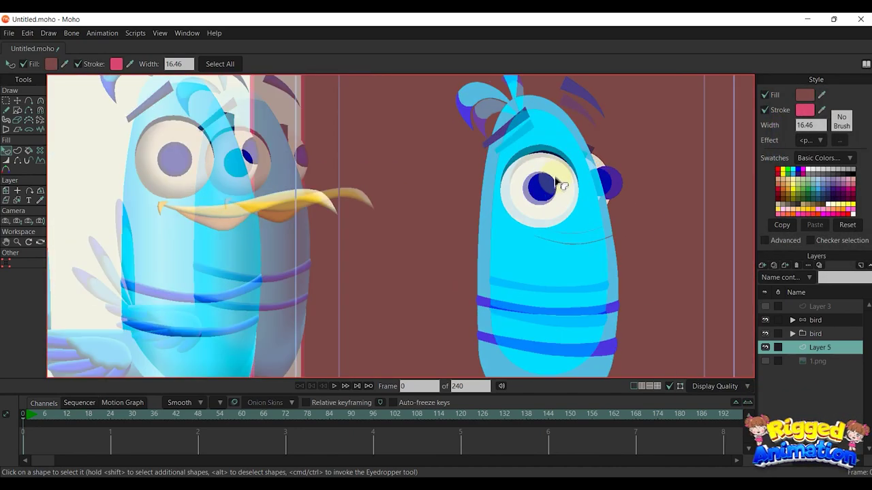
Step: Set the eye r group's masking to Hide all so the far eyeball is clipped to the eye shape
click(628, 193)
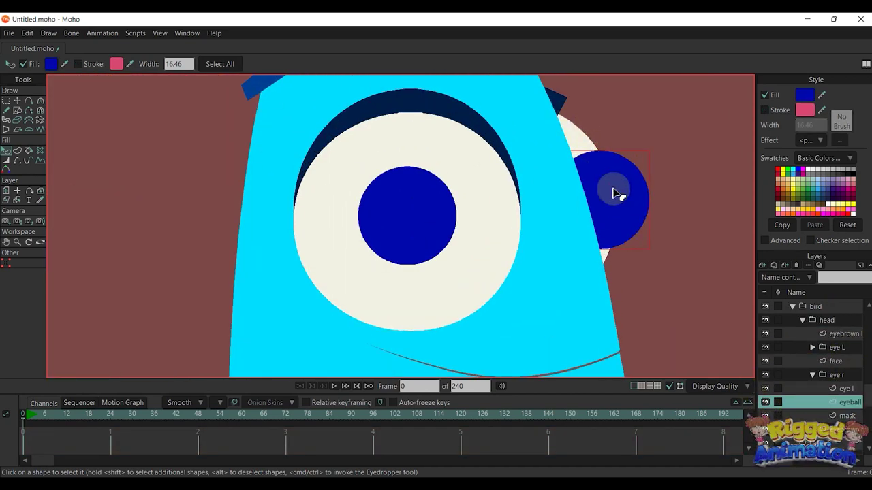
key(t)
drag(609, 195, 689, 218)
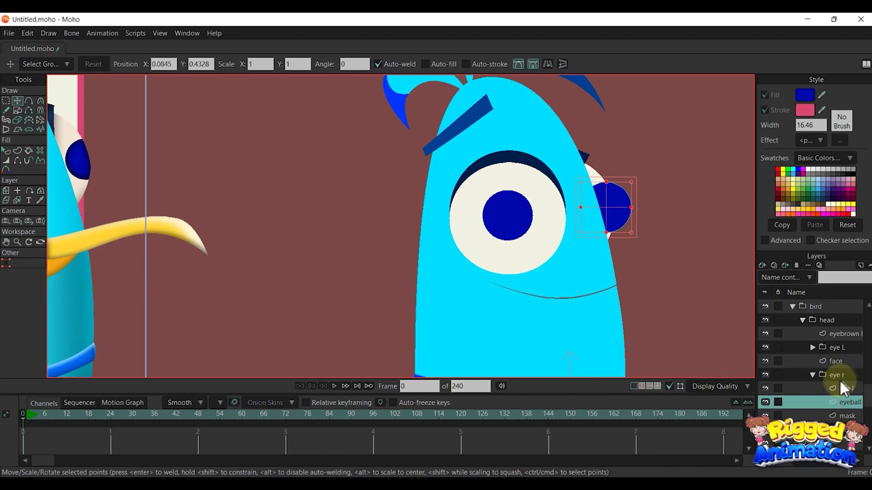
click(836, 375)
double_click(836, 402)
click(689, 66)
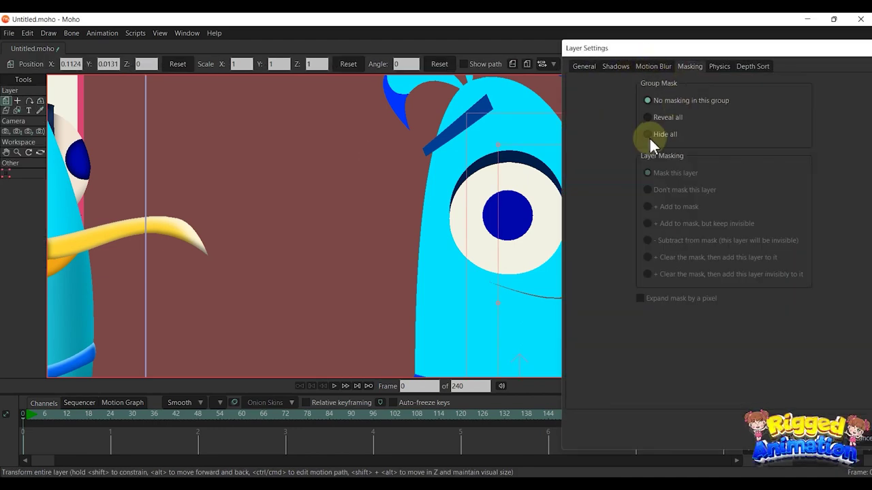
key(Return)
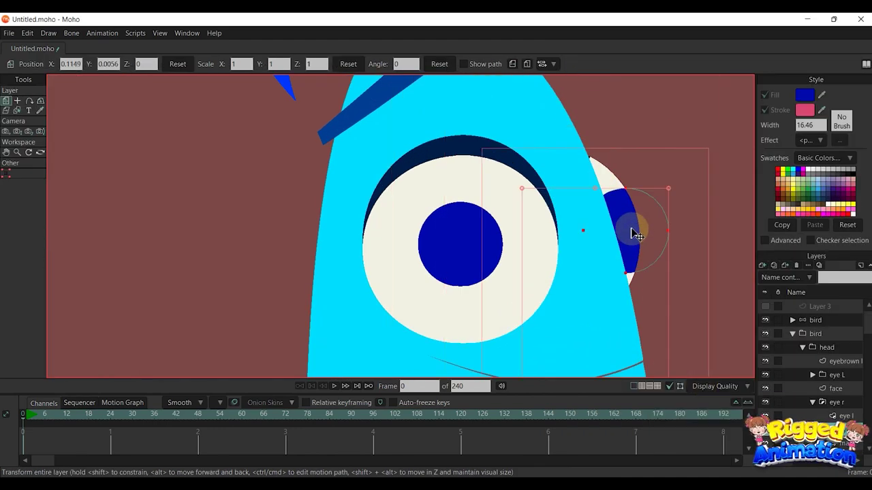
Step: Scale the far eyeball down and adjust its position within the far eye
click(669, 193)
key(t)
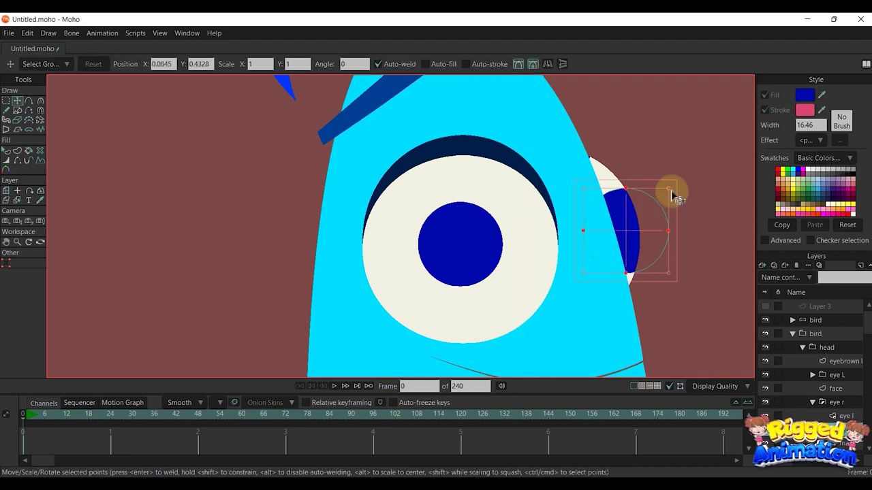
mouse_move(657, 203)
mouse_down()
mouse_move(629, 220)
mouse_move(650, 218)
mouse_up()
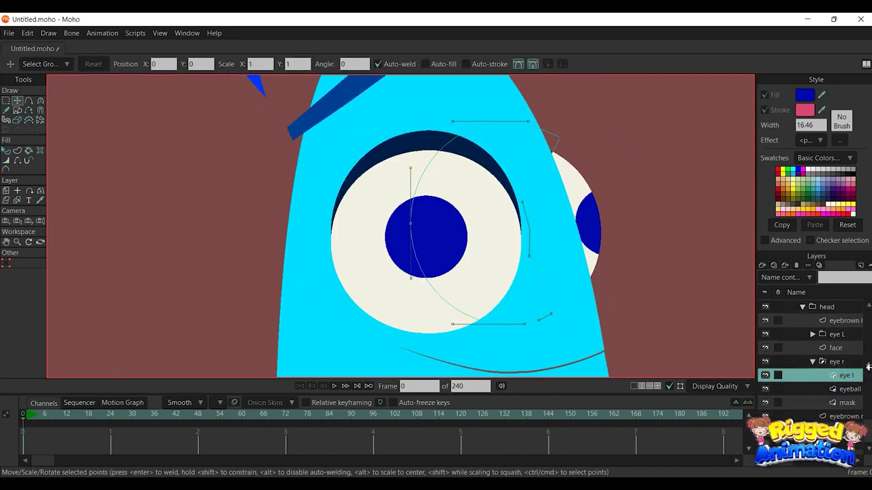
Step: Exclude the far eyelid layer, eye l, from the eye r group's mask
right_click(771, 320)
click(771, 319)
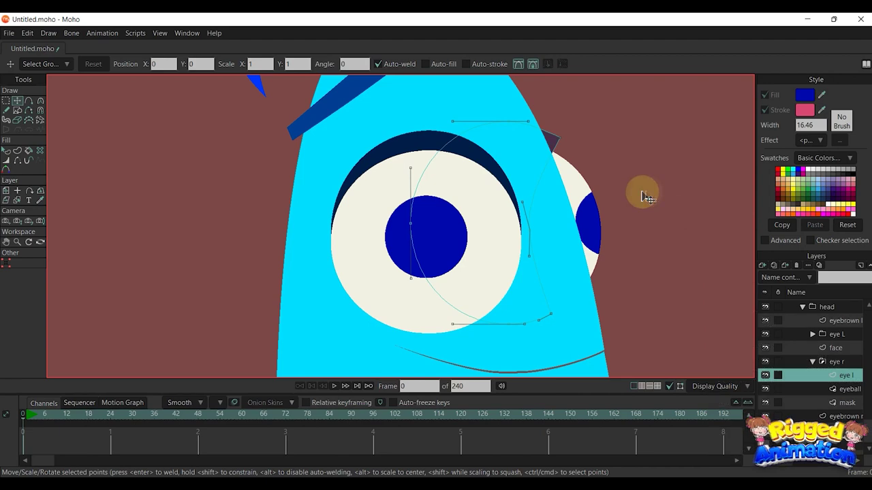
key(q)
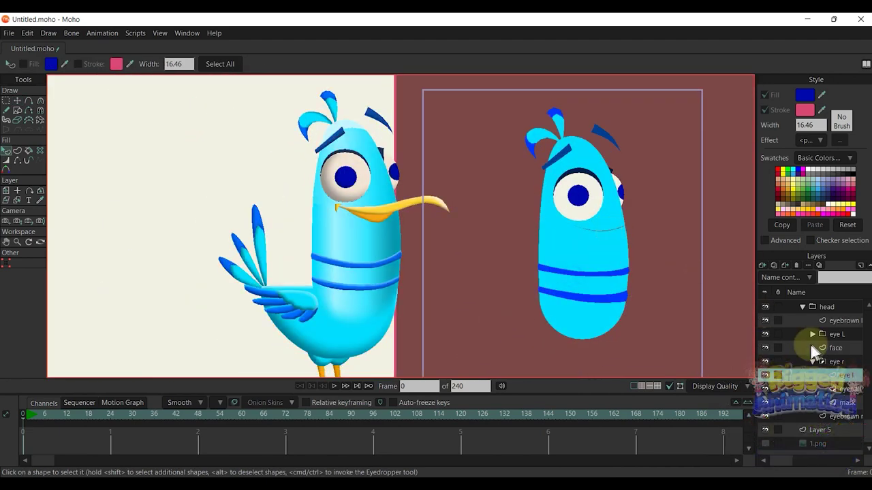
Step: Hide the bird artwork group and the Layer 5 background, and show the 1.png reference
scroll(814, 351, up, 3)
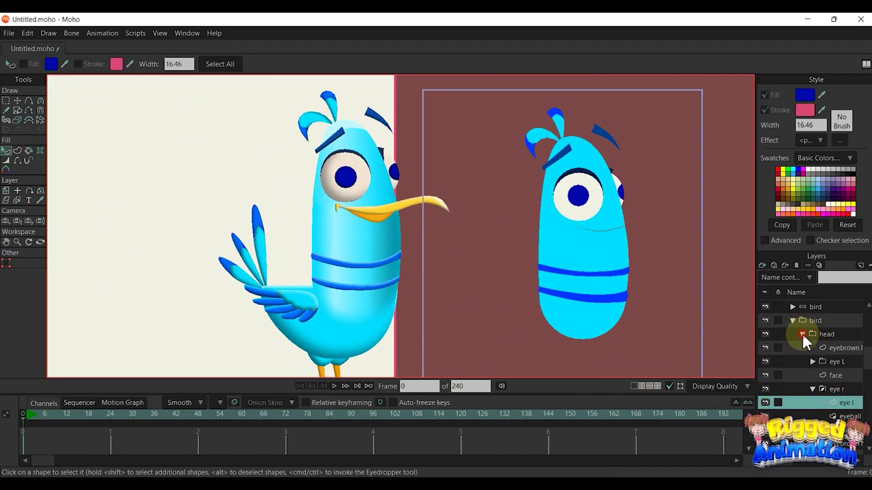
click(814, 349)
scroll(620, 234, up, 3)
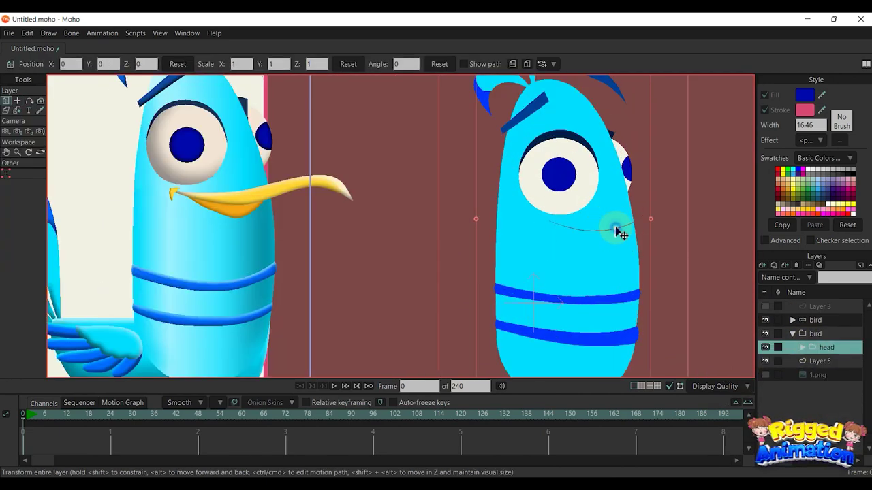
click(802, 348)
click(794, 388)
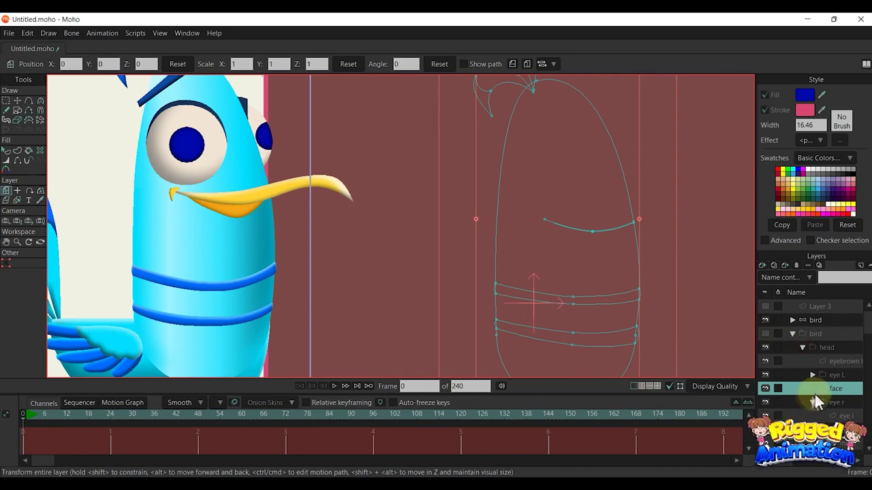
click(811, 348)
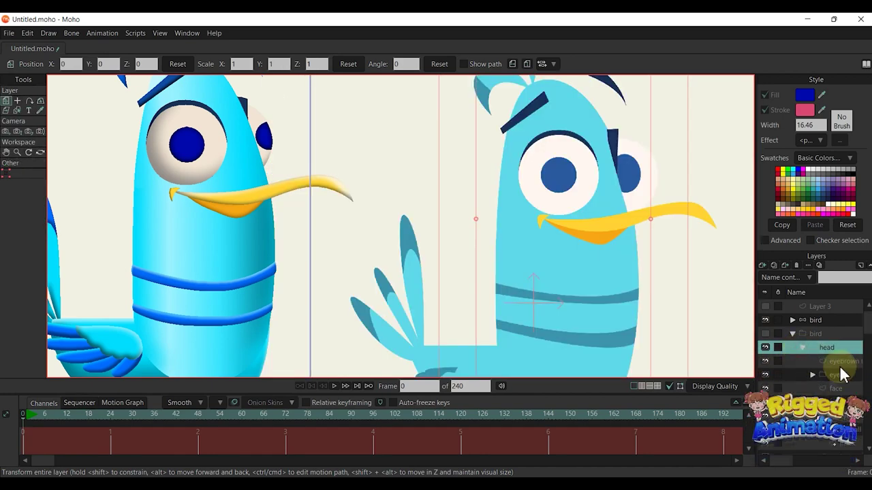
click(841, 374)
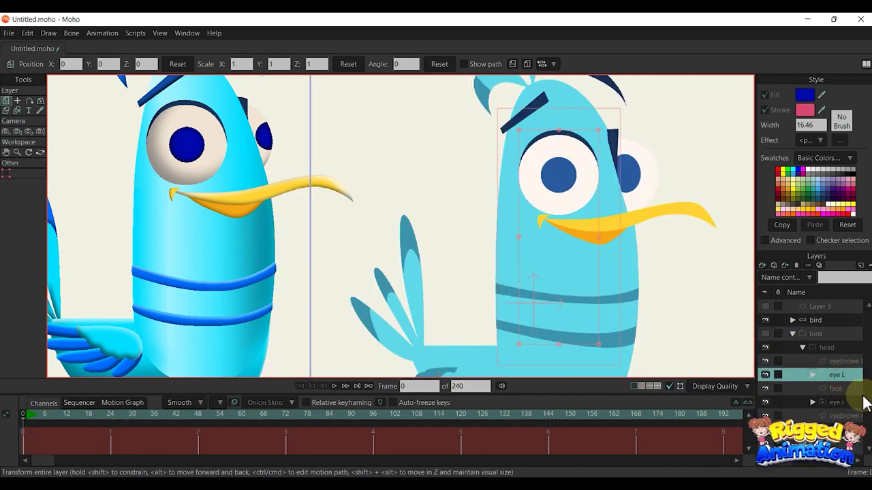
Step: Add a vector layer above the face layer and place it in a group named mouth
click(763, 265)
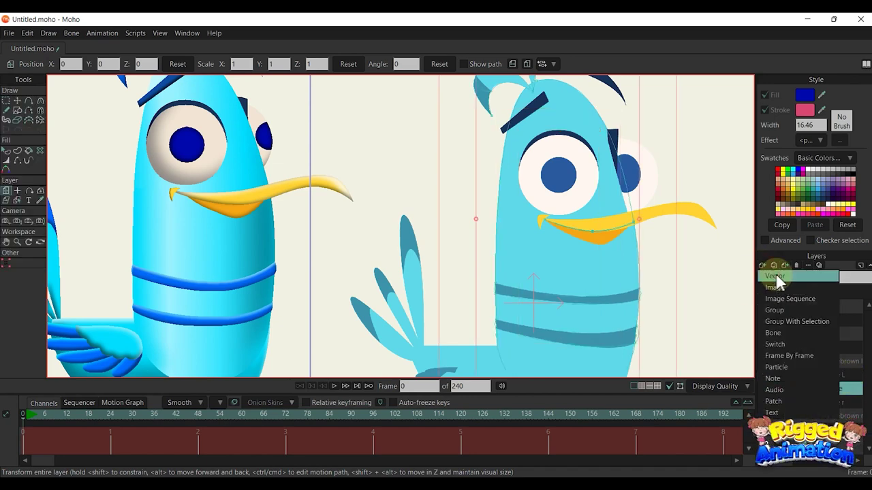
click(775, 279)
right_click(840, 389)
click(836, 432)
click(836, 389)
click(813, 389)
double_click(840, 389)
text(mouth)
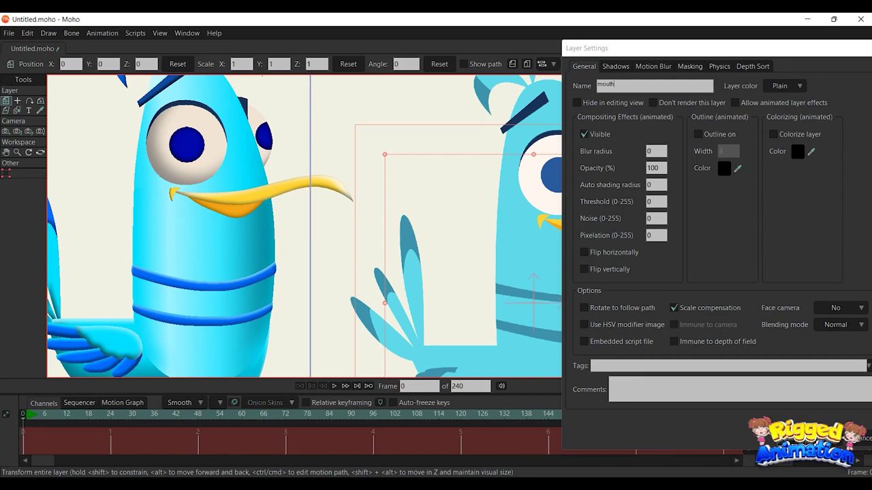
key(Return)
Step: Draw a closed outline around the yellow upper beak on the mouth group's vector layer
click(841, 402)
scroll(408, 234, up, 8)
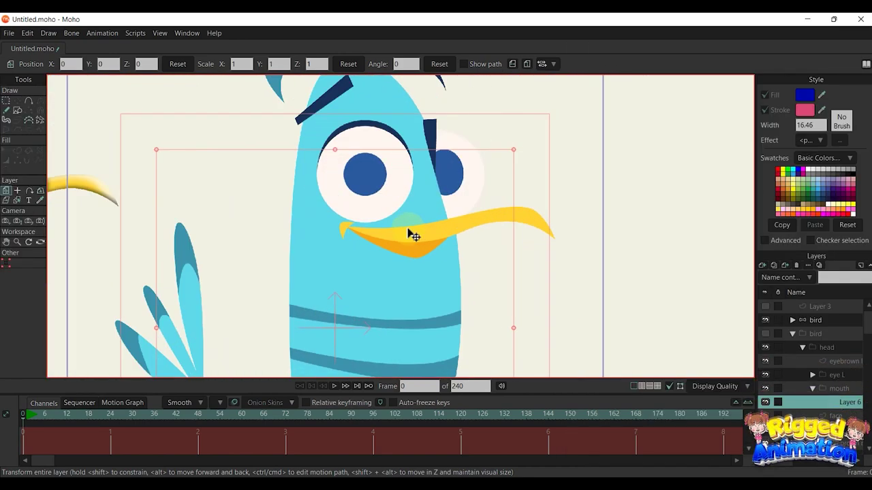
key(a)
scroll(288, 265, down, 3)
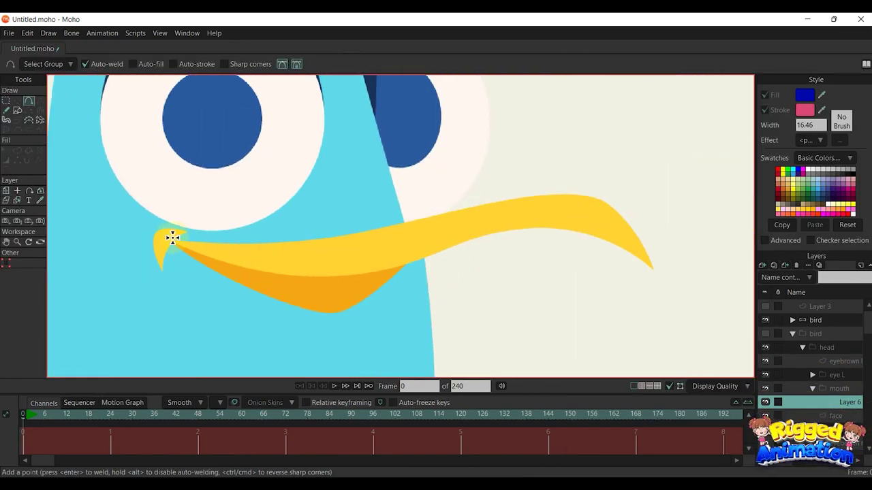
drag(304, 250, 577, 186)
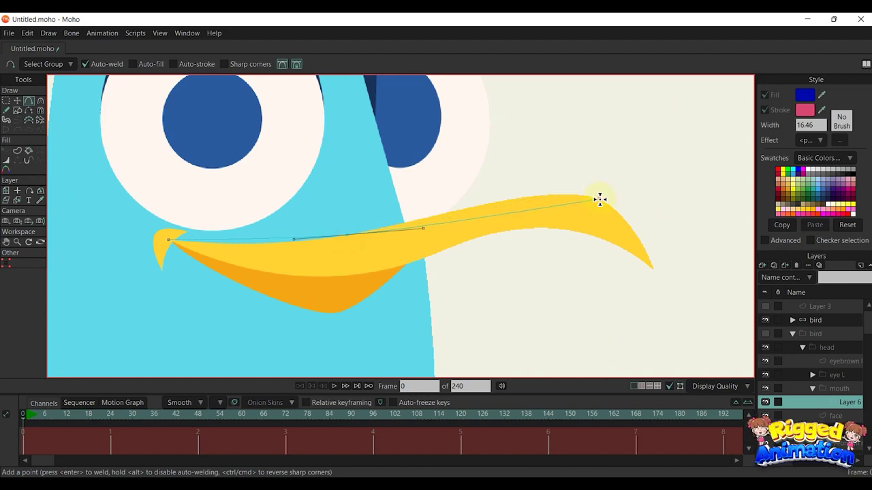
click(172, 240)
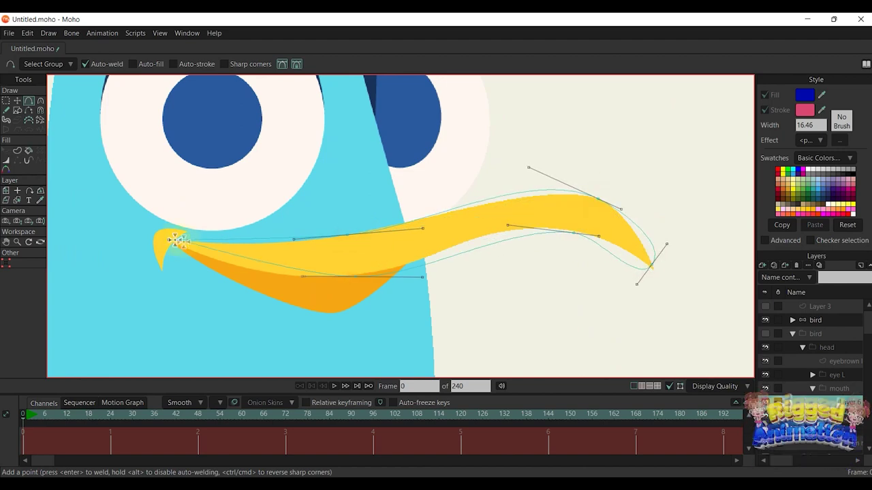
Step: Sharpen the end points of the upper beak outline and adjust the curvature of its edges to follow the reference
key(c)
scroll(233, 224, up, 1)
drag(325, 211, 168, 265)
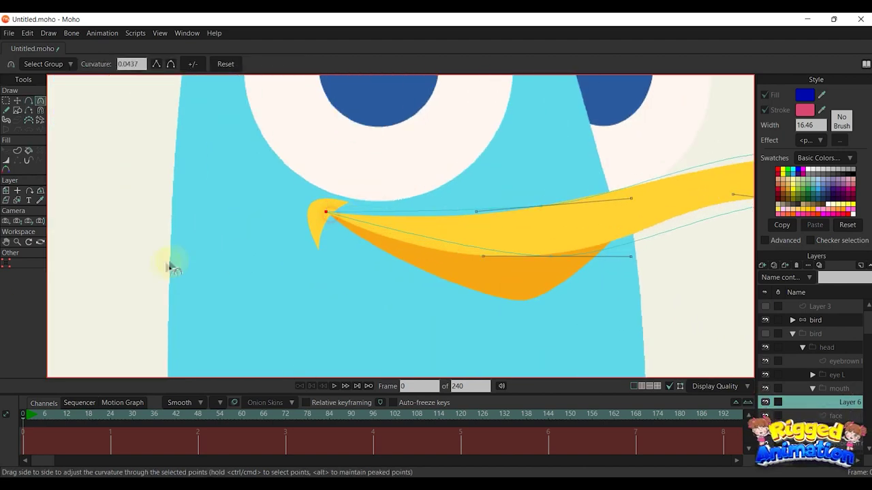
scroll(341, 252, down, 2)
drag(574, 246, 518, 233)
scroll(497, 204, up, 1)
scroll(488, 219, up, 1)
drag(449, 217, 411, 211)
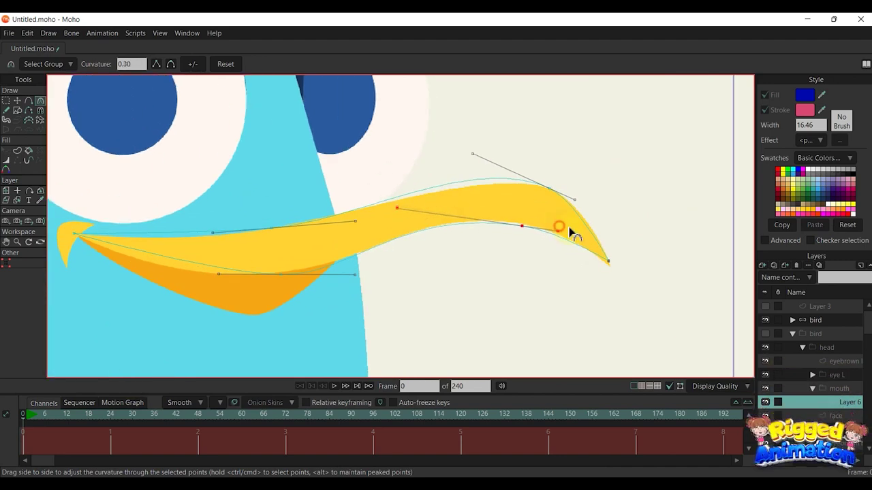
drag(572, 233, 528, 230)
Step: Reposition the upper beak outline's points so its upper and lower edges match the yellow shape in the reference
key(t)
drag(498, 162, 488, 182)
click(386, 232)
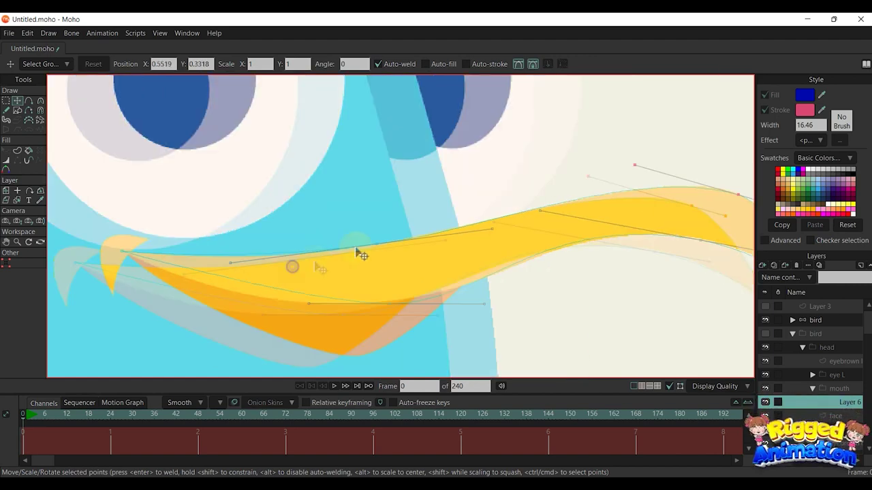
click(234, 307)
drag(234, 307, 228, 302)
drag(556, 217, 619, 214)
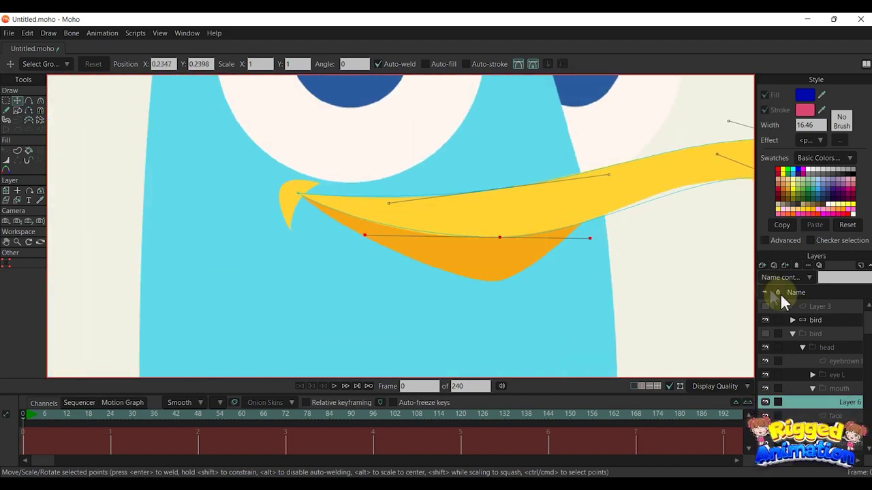
Step: Add a vector layer beneath the upper beak layer and draw a closed outline around the orange lower beak
click(762, 265)
click(774, 275)
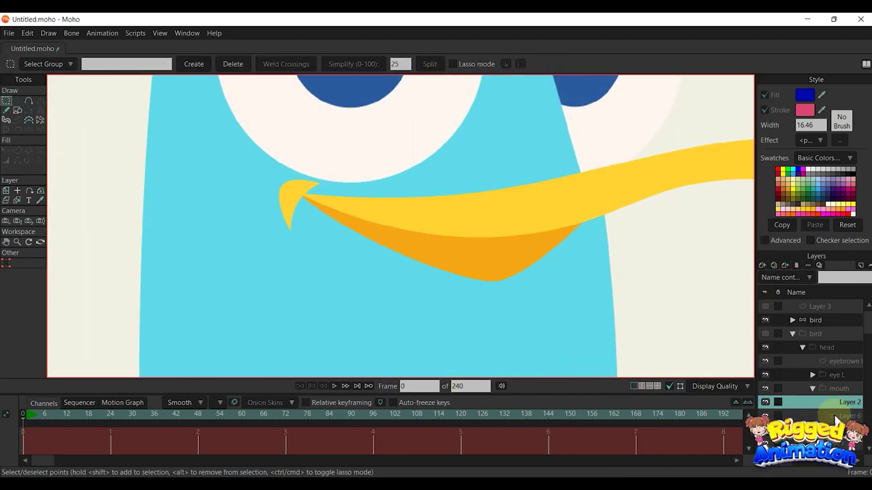
key(a)
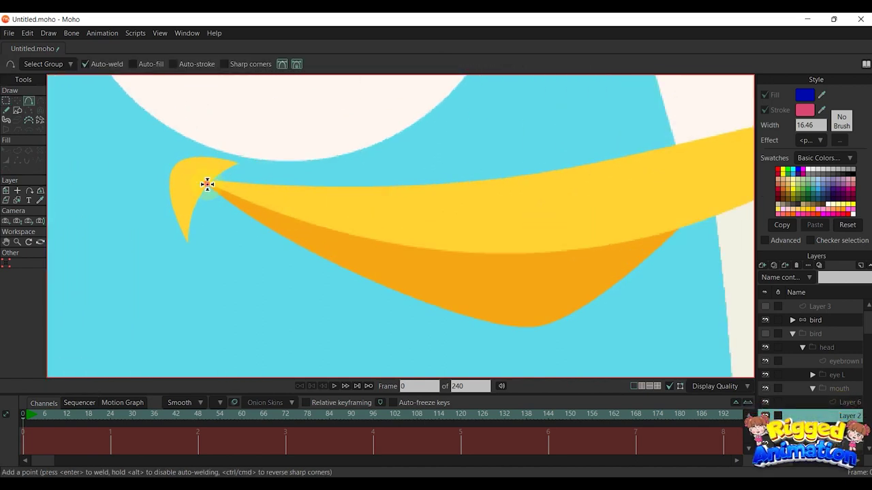
click(508, 231)
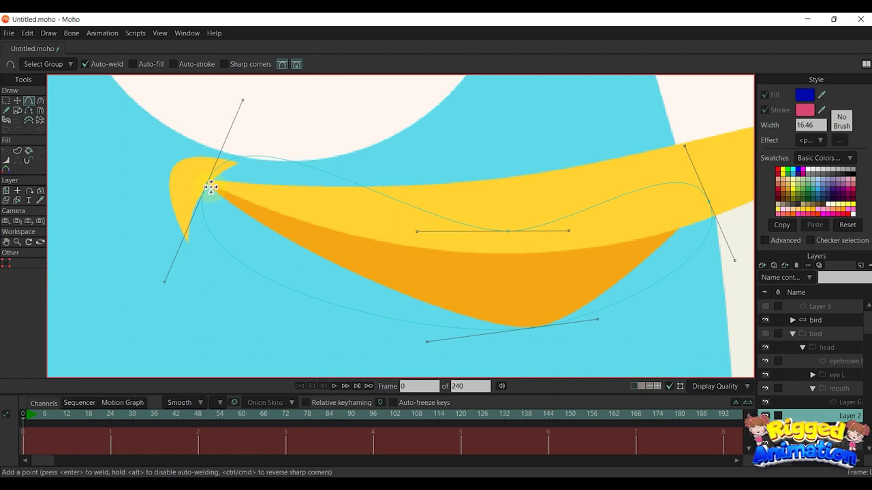
Step: Sharpen the lower beak outline's corners, add a point on its lower-left edge, and fit the curve to the reference
key(c)
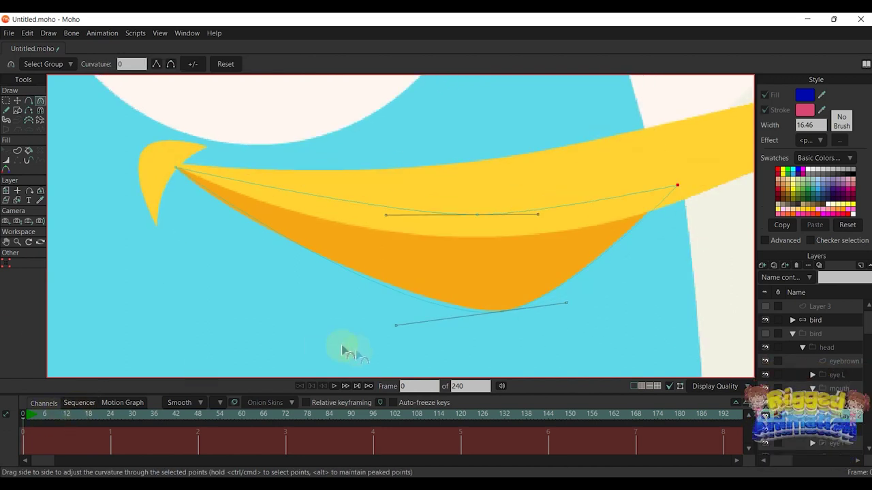
click(420, 319)
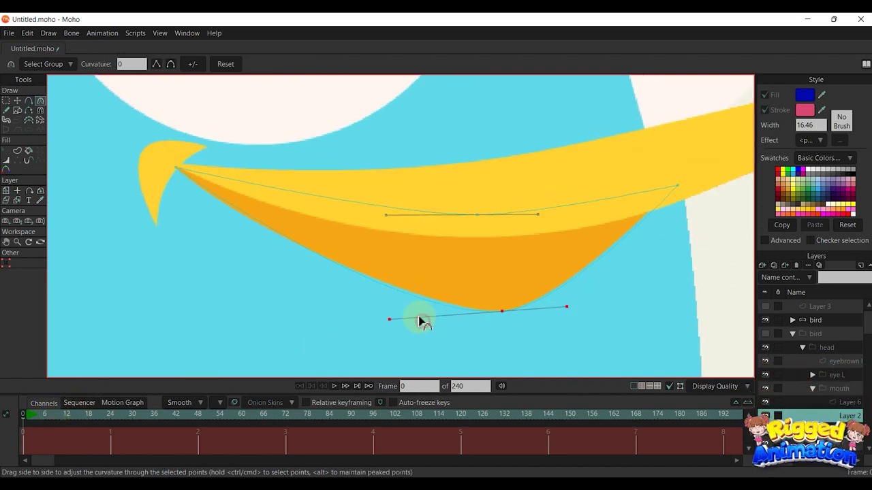
key(t)
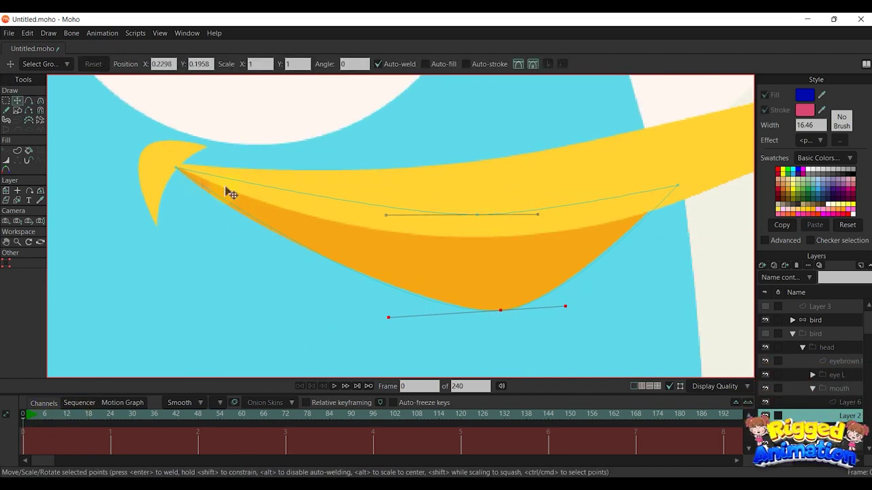
key(a)
click(271, 229)
key(t)
drag(338, 274, 337, 278)
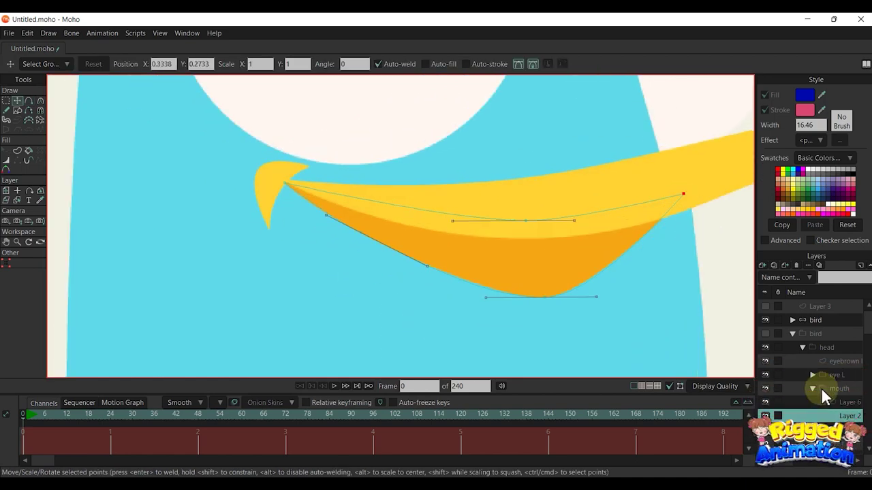
Step: Draw a closed outline around the small yellow crescent at the mouth corner on the upper beak layer, Layer 6
click(833, 402)
key(a)
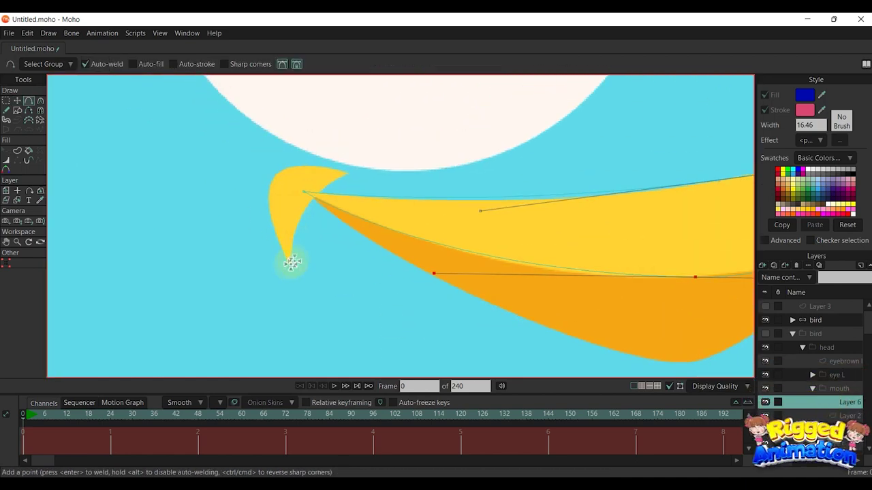
click(346, 175)
click(296, 169)
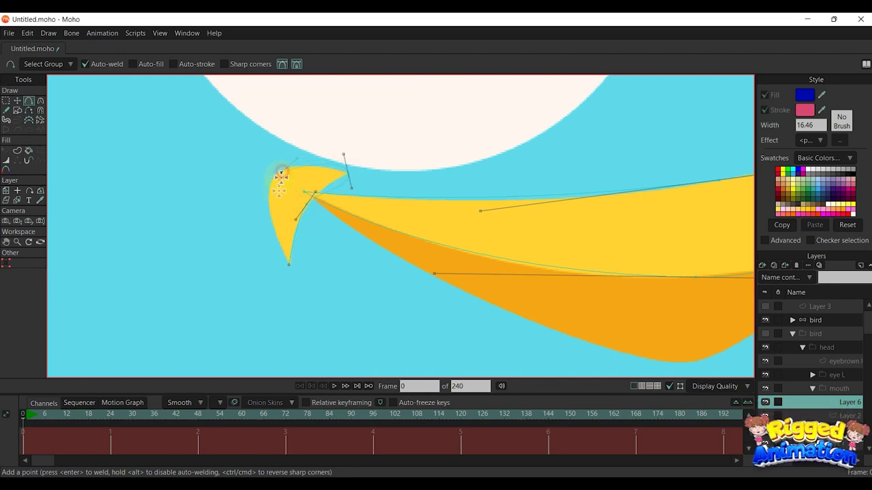
Step: Sharpen the crescent outline's tips and adjust its inner and outer curves to match the reference
key(c)
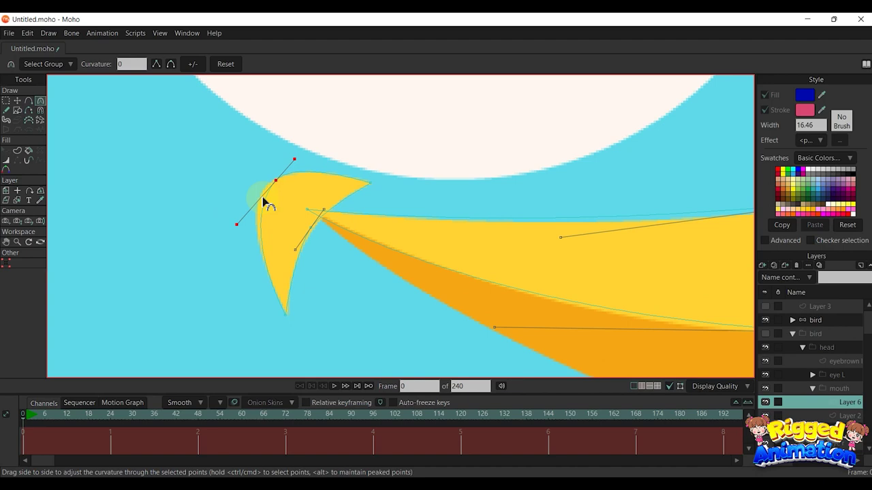
key(t)
click(312, 227)
scroll(394, 245, down, 12)
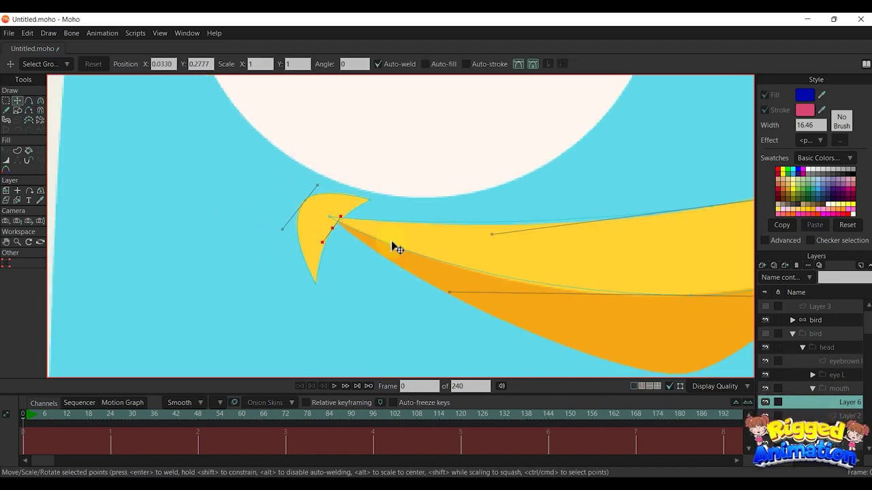
drag(469, 261, 493, 219)
Step: Rename Layer 6 as upper lip and Layer 2 as lower lip
double_click(809, 401)
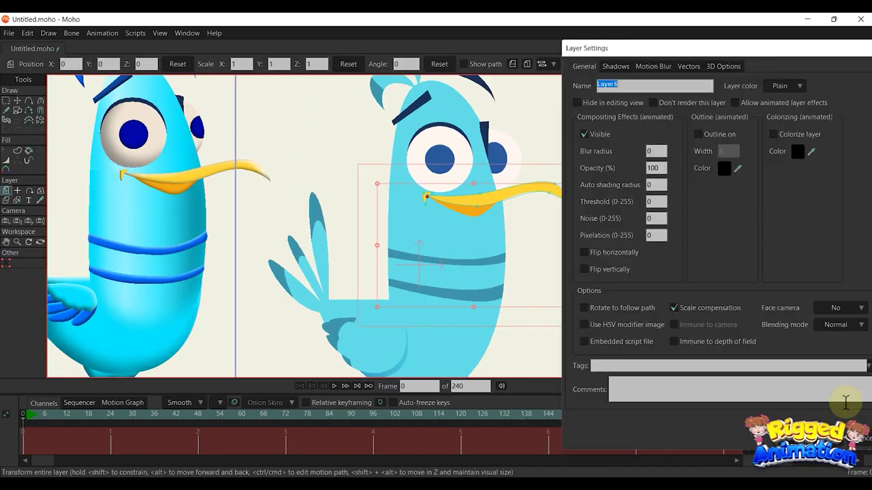
text(uppe)
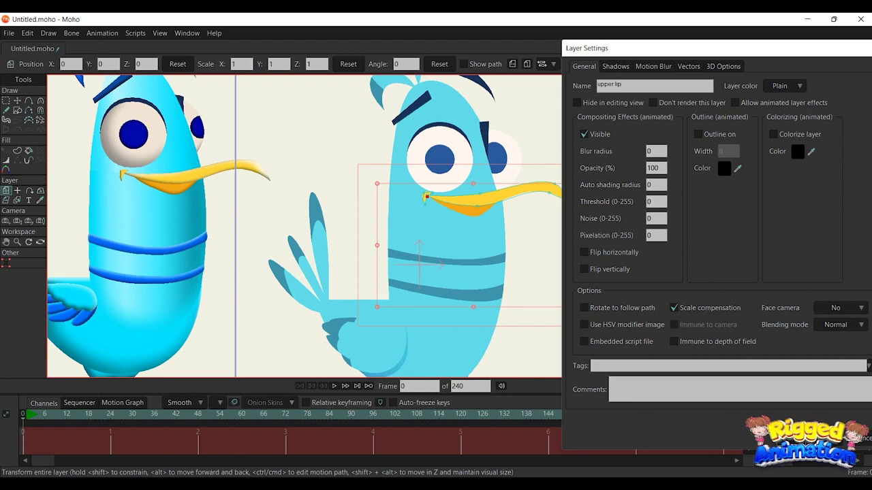
text(r lip)
key(Return)
double_click(845, 422)
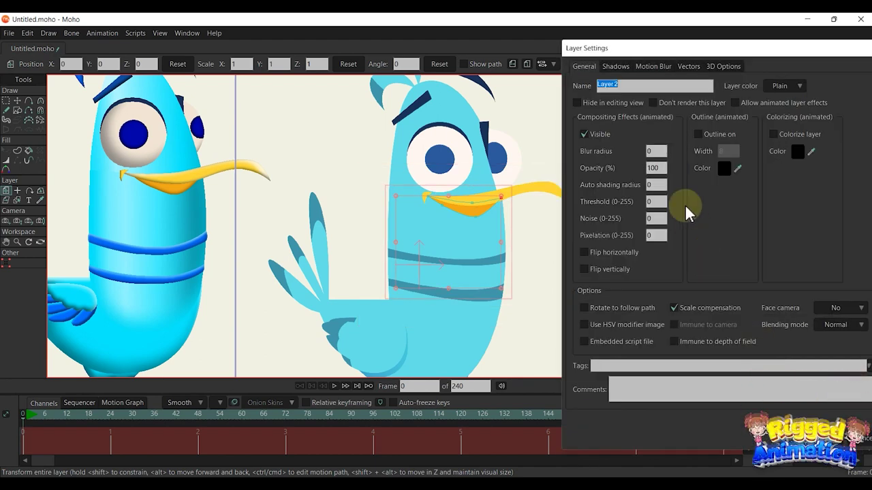
text(lower lip)
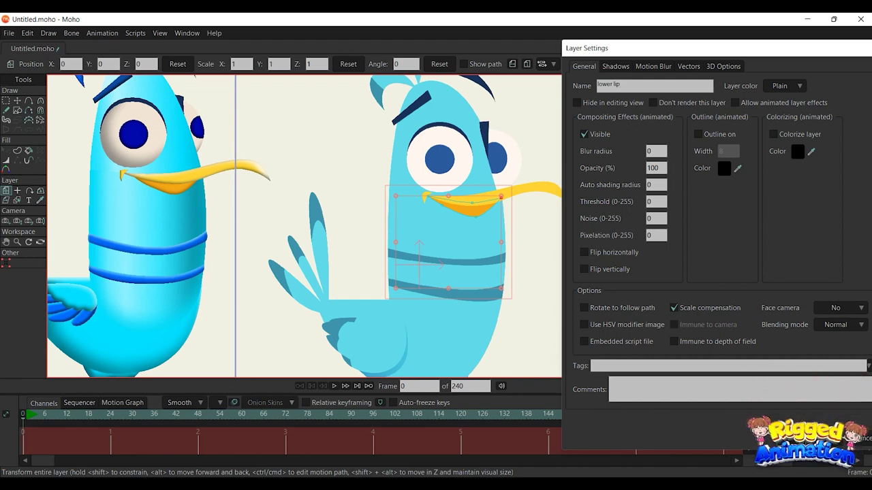
key(Return)
Step: Make room for the layer list and show the bird artwork group containing the head
drag(752, 271, 734, 271)
scroll(579, 227, down, 2)
click(745, 335)
scroll(513, 218, up, 3)
drag(506, 198, 501, 227)
scroll(505, 231, up, 2)
Step: Create a filled shape from the lower lip outline and set its fill colour to orange
key(g)
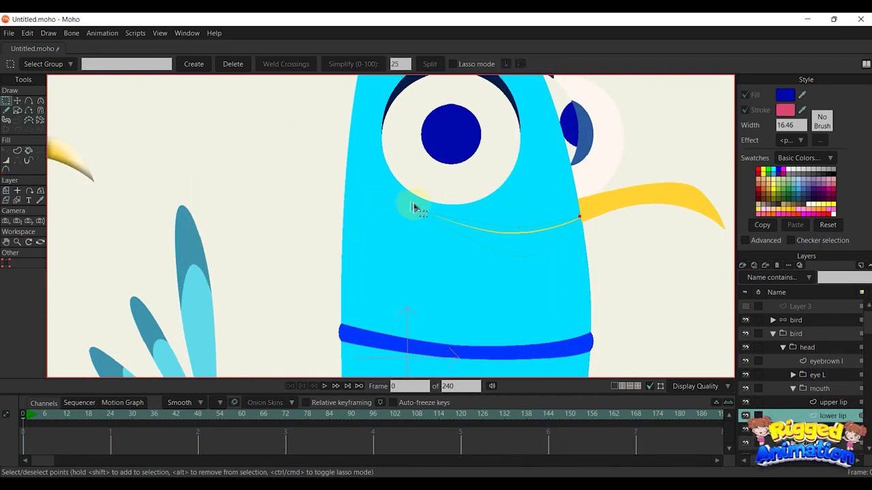
click(17, 151)
key(Return)
scroll(502, 243, down, 3)
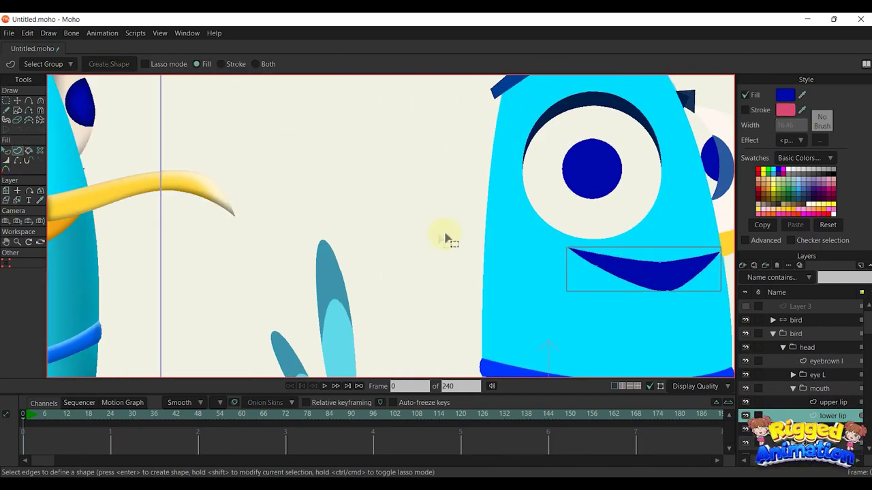
scroll(617, 304, up, 1)
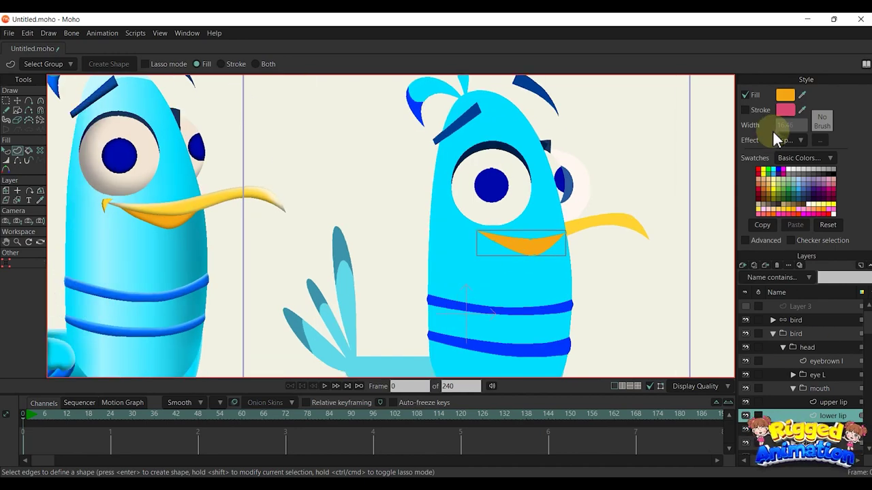
click(784, 95)
click(797, 242)
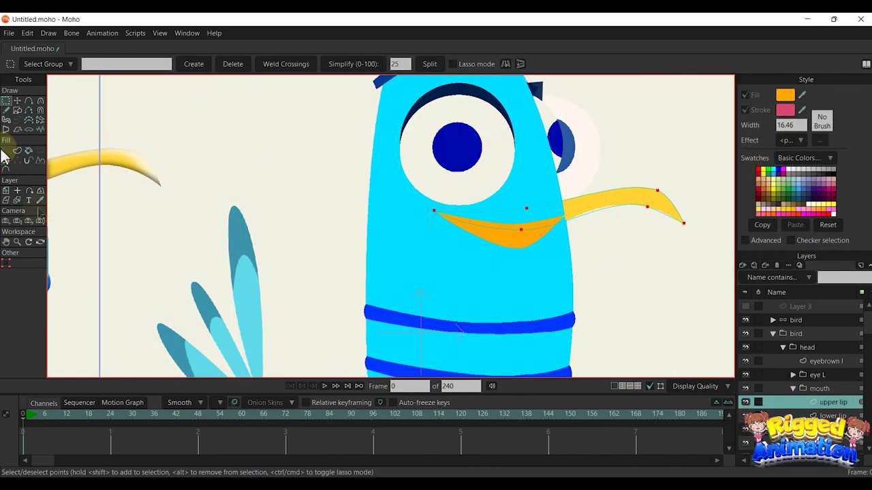
Step: Create a filled shape from the long beak outline on the upper lip layer and set its fill colour to FFEA00
click(17, 150)
click(109, 64)
scroll(498, 197, down, 2)
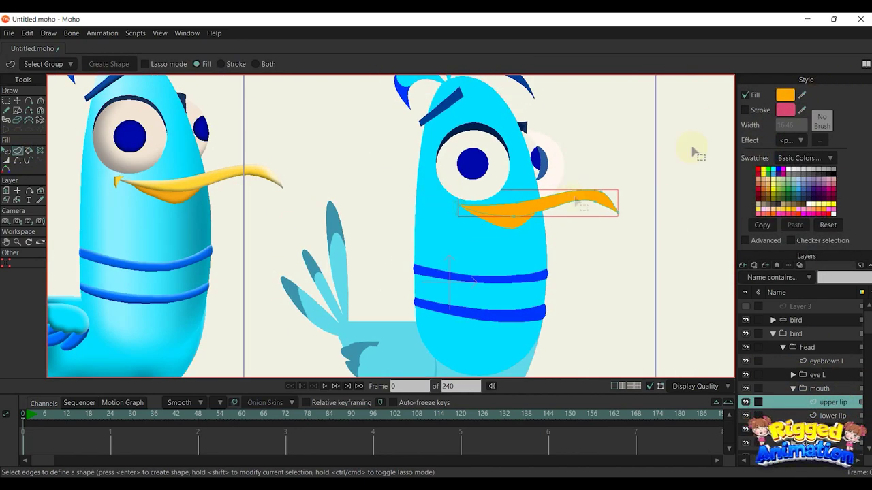
click(785, 94)
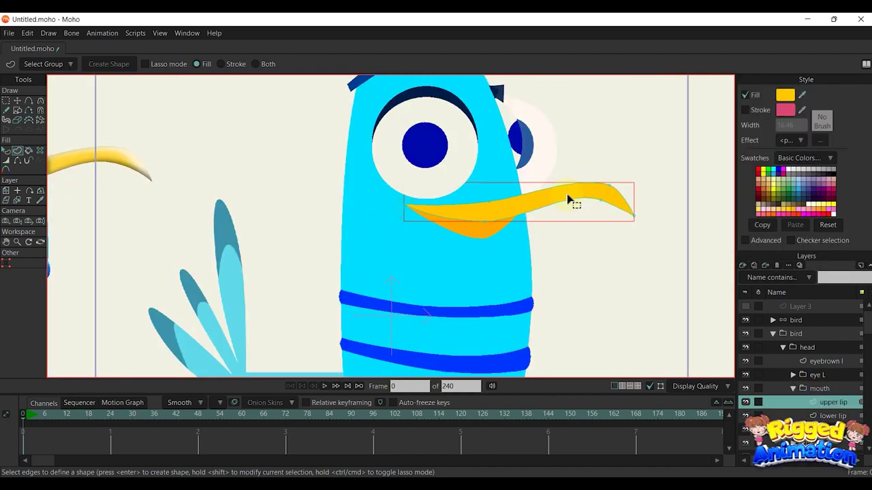
key(q)
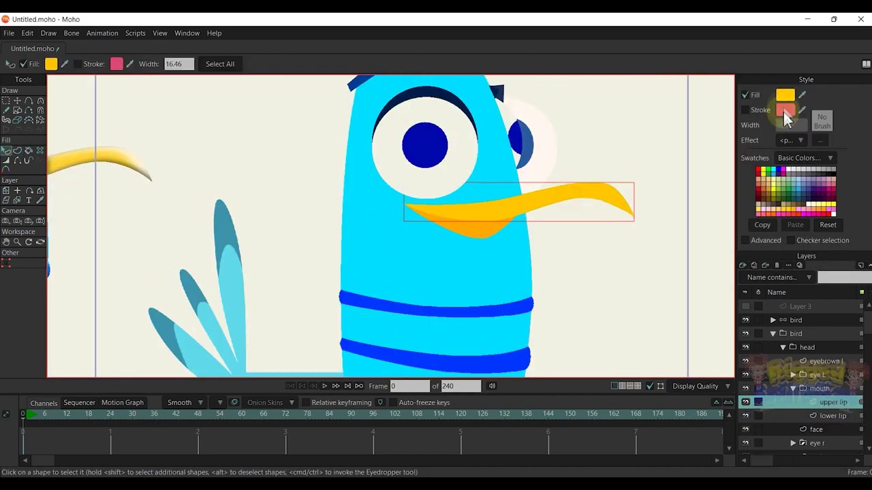
click(784, 99)
drag(778, 205, 778, 201)
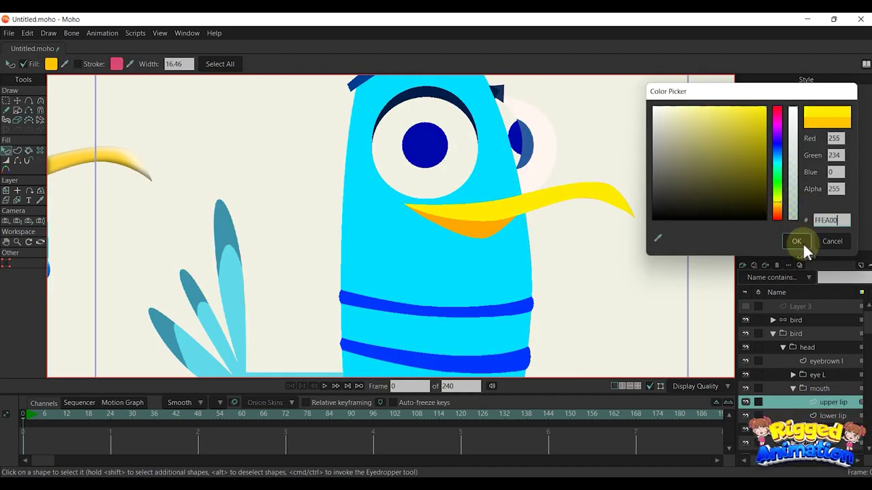
click(796, 241)
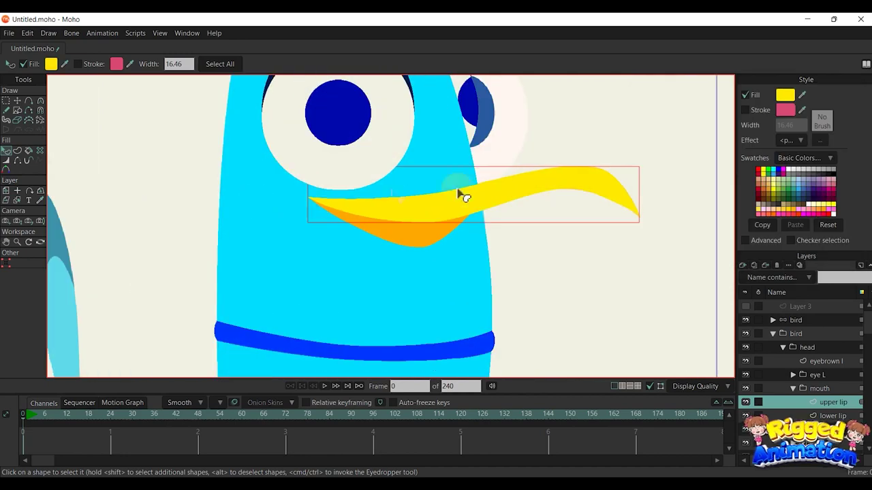
Step: Create a filled shape from the small crescent at the mouth corner with the same yellow fill
key(u)
click(305, 198)
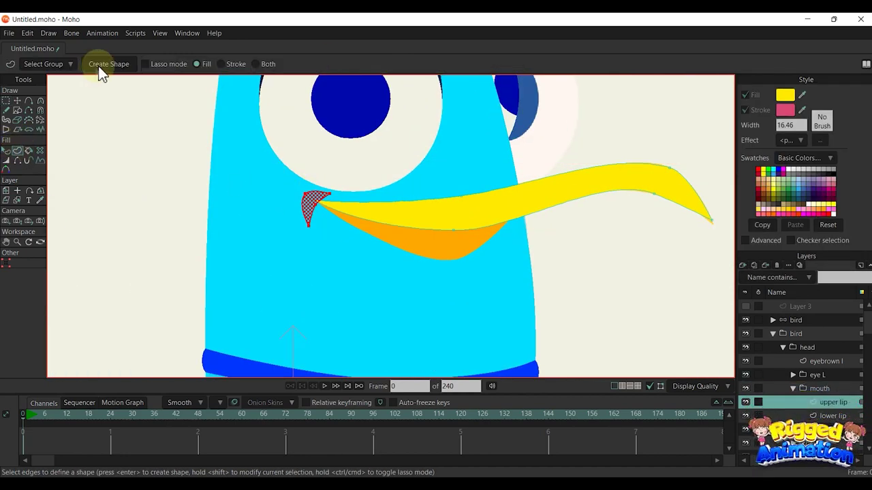
click(99, 69)
key(q)
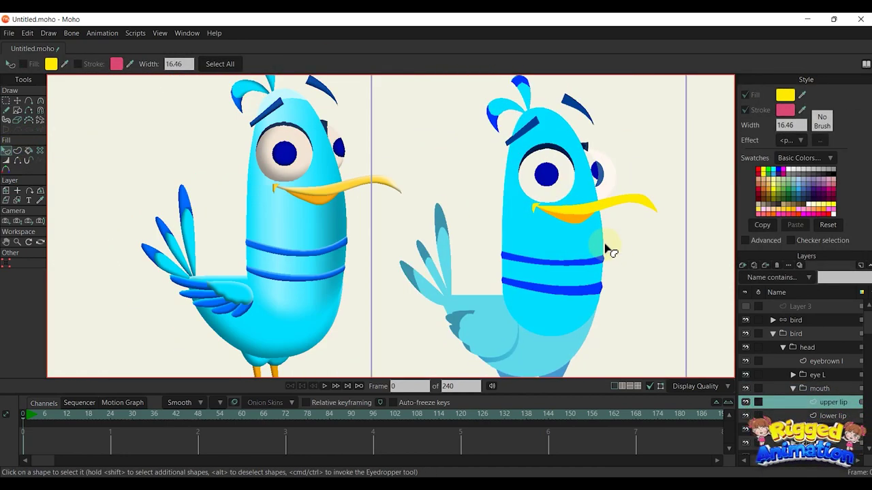
click(784, 347)
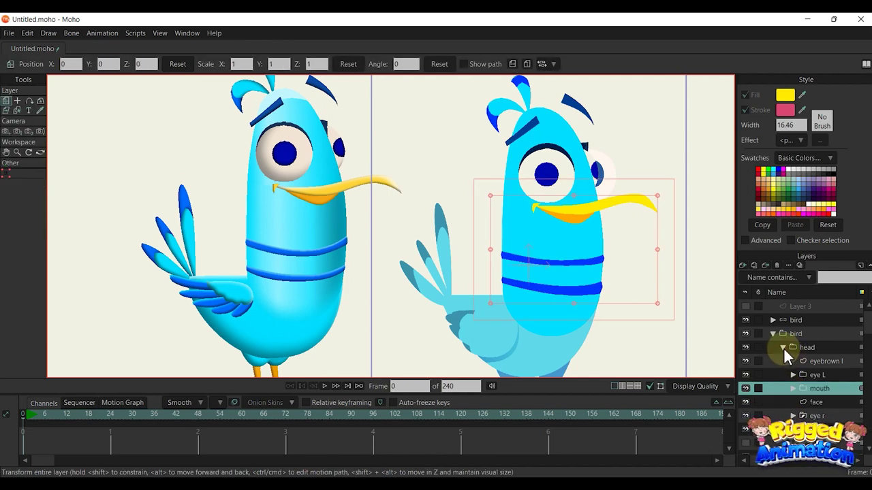
click(782, 347)
click(793, 388)
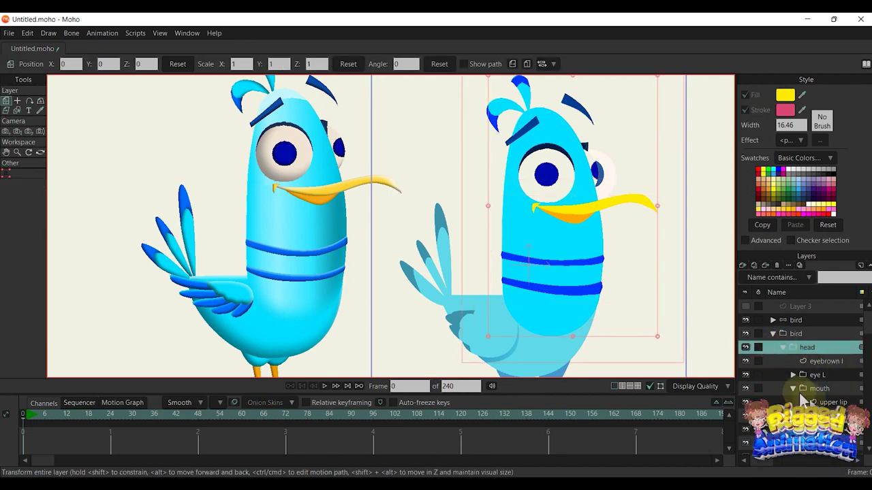
click(827, 416)
click(794, 390)
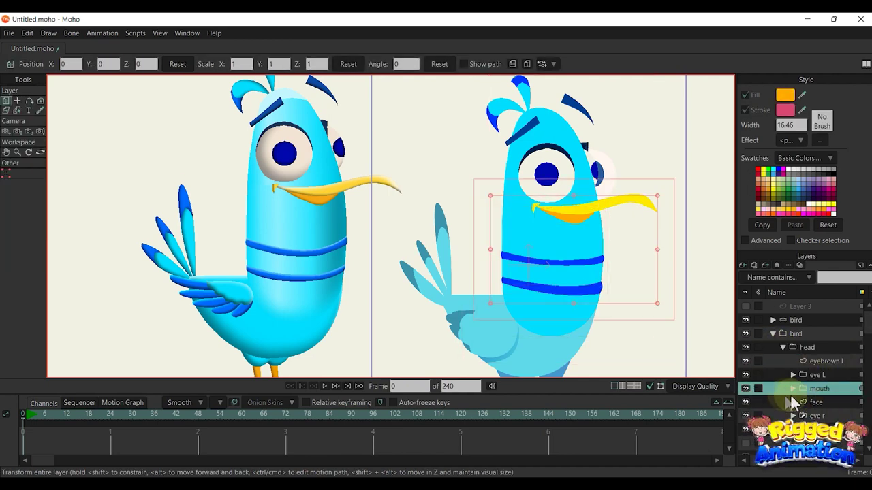
Step: Hide the mouth group and the reference image, and toggle the face layer's visibility to inspect the face artwork
scroll(622, 188, up, 4)
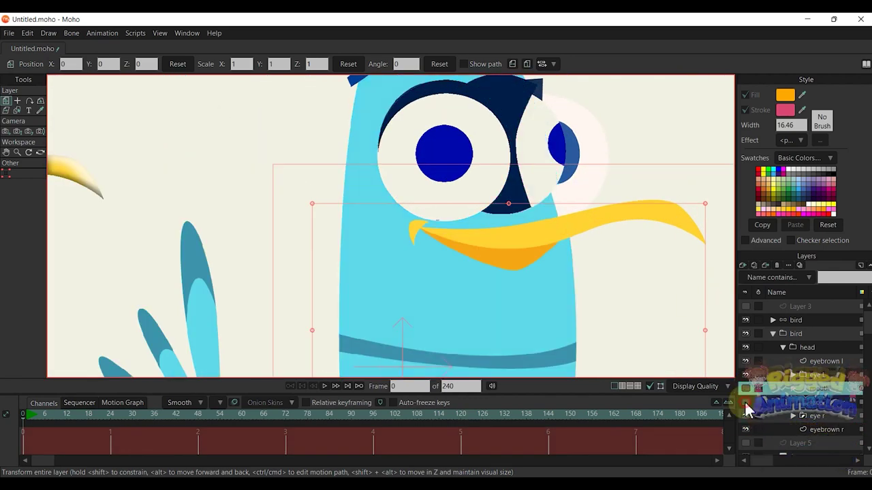
scroll(746, 439, down, 1)
click(746, 443)
click(746, 388)
click(746, 389)
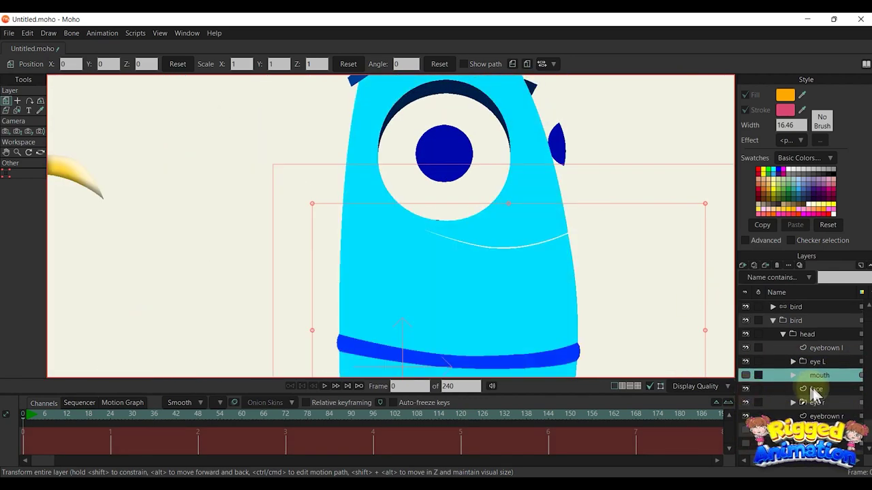
Step: Add a vector layer directly beneath the face layer and draw an oval on it over the mouth area
click(816, 390)
click(819, 403)
click(747, 272)
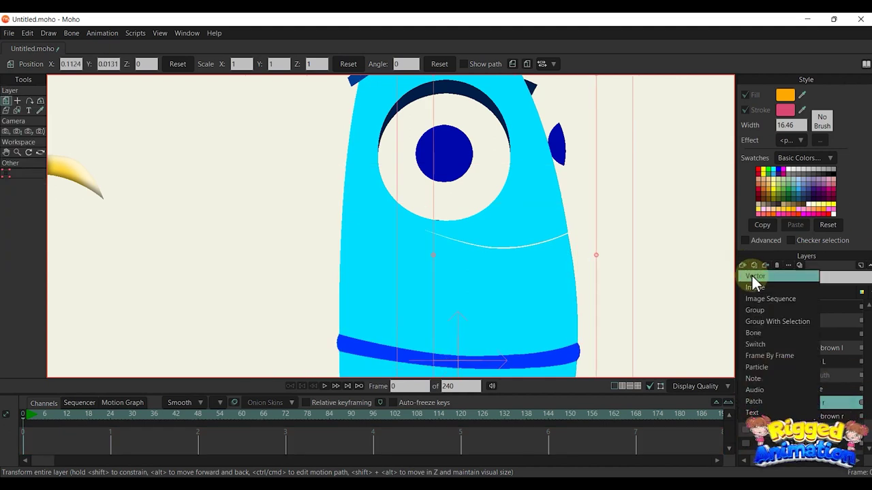
click(752, 276)
click(18, 111)
drag(424, 233, 485, 269)
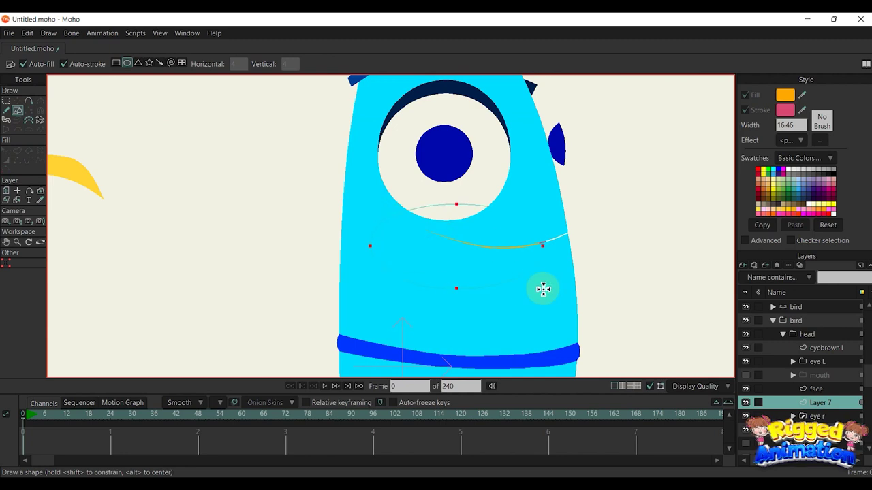
key(t)
Step: Try to widen the face's mouth opening by raising its upper edge points, and undo those moves
click(816, 390)
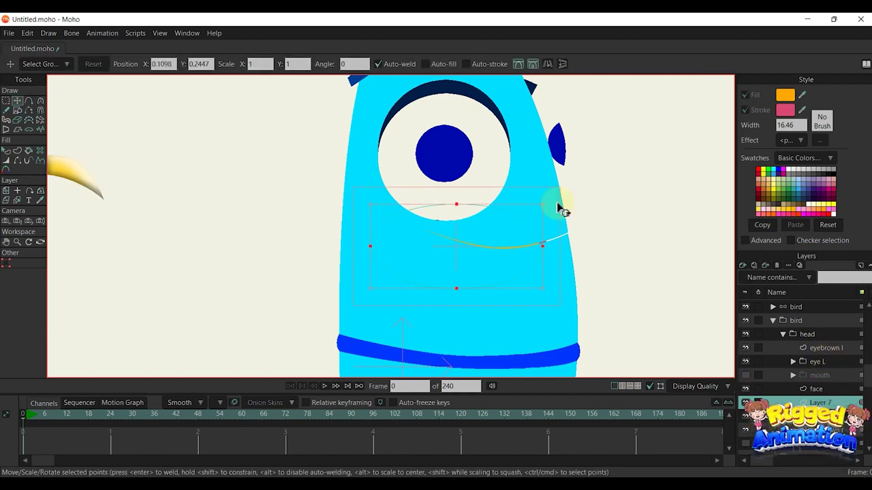
scroll(569, 234, up, 2)
drag(569, 234, 567, 214)
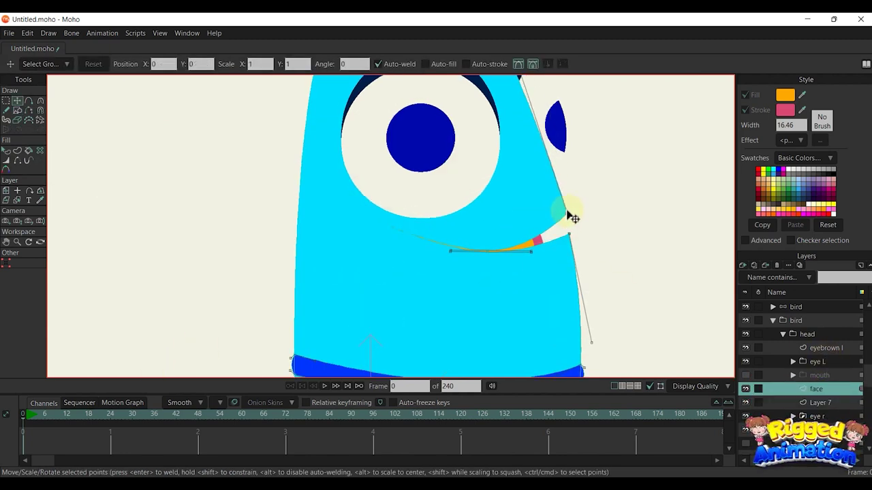
drag(491, 251, 495, 227)
scroll(505, 226, down, 6)
scroll(513, 242, up, 3)
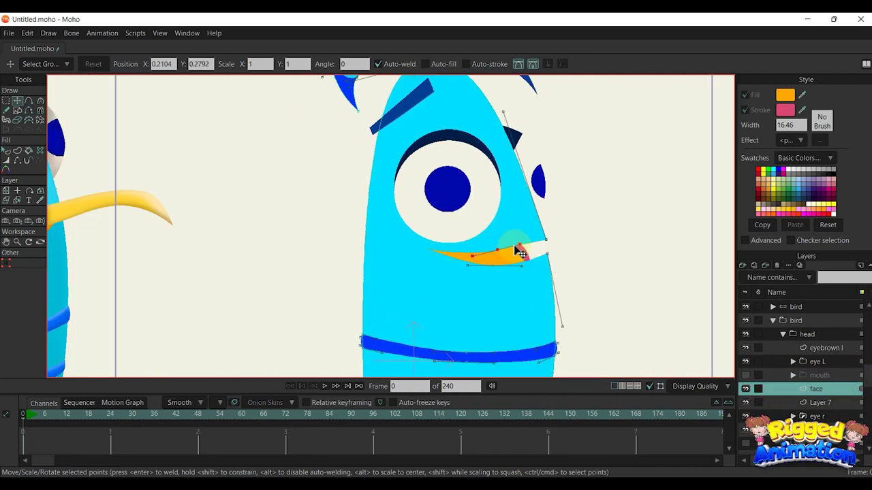
key(ctrl+z)
key(ctrl+z)
key(ctrl+z)
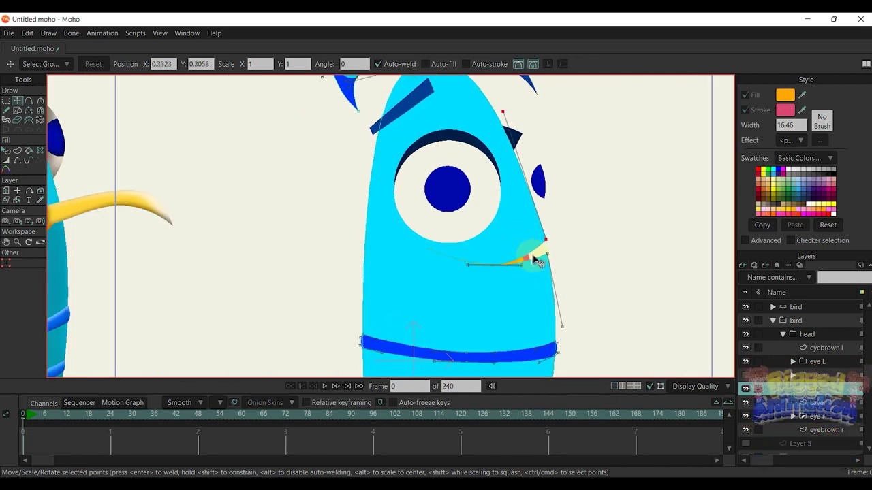
Step: Turn the mouth oval's upper and lower points into sharp corners and shift them toward the beak side
click(807, 402)
scroll(451, 280, up, 2)
drag(551, 264, 559, 200)
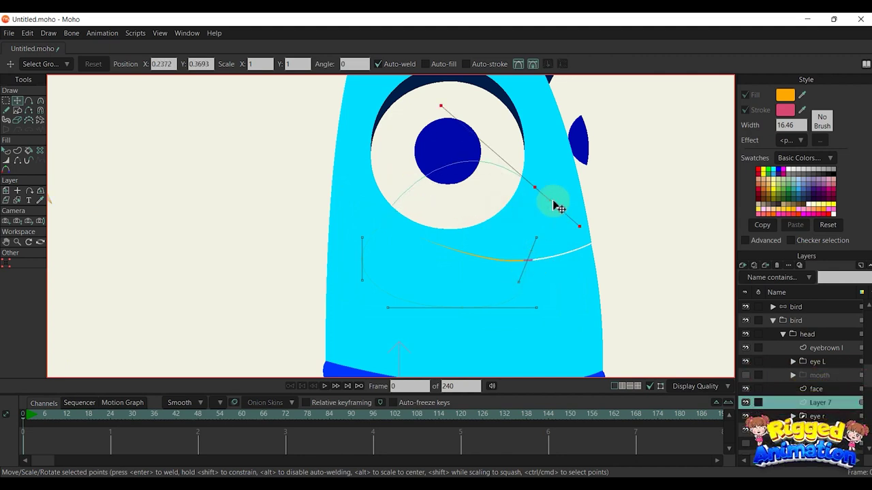
key(c)
drag(462, 307, 331, 414)
key(x)
key(t)
drag(463, 308, 499, 322)
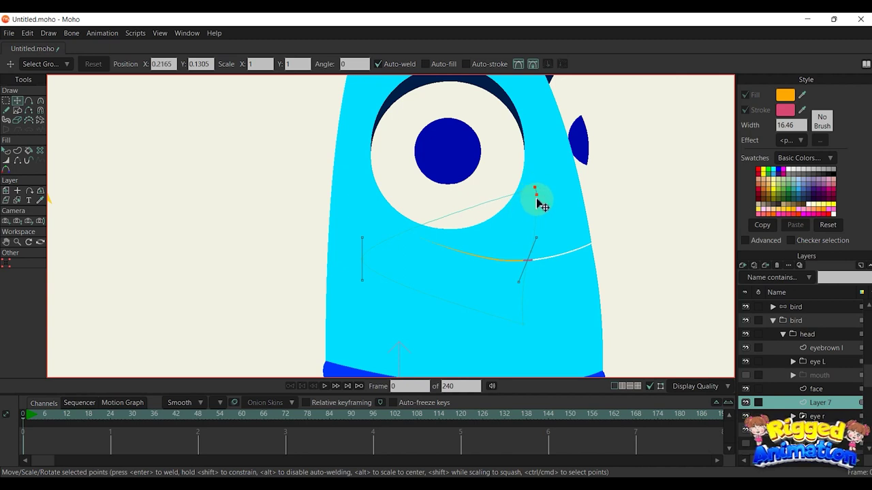
Step: Pull the mouth shape's beak-side edge inward, spread its corners outward, and lengthen the handles at the back edge for a rounder curve
drag(531, 234, 500, 253)
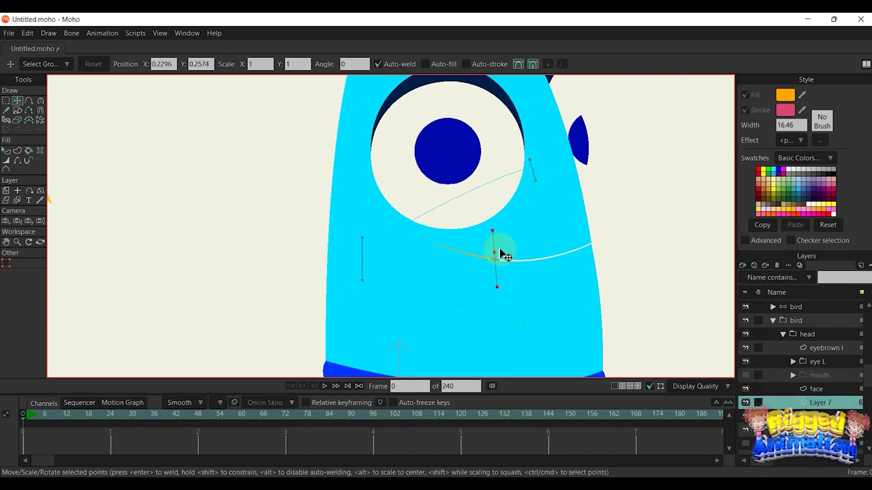
click(533, 170)
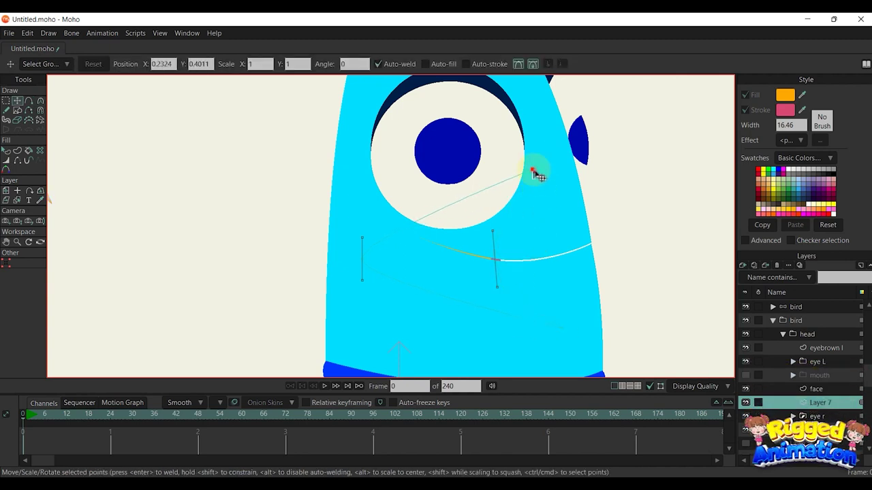
drag(537, 180, 538, 259)
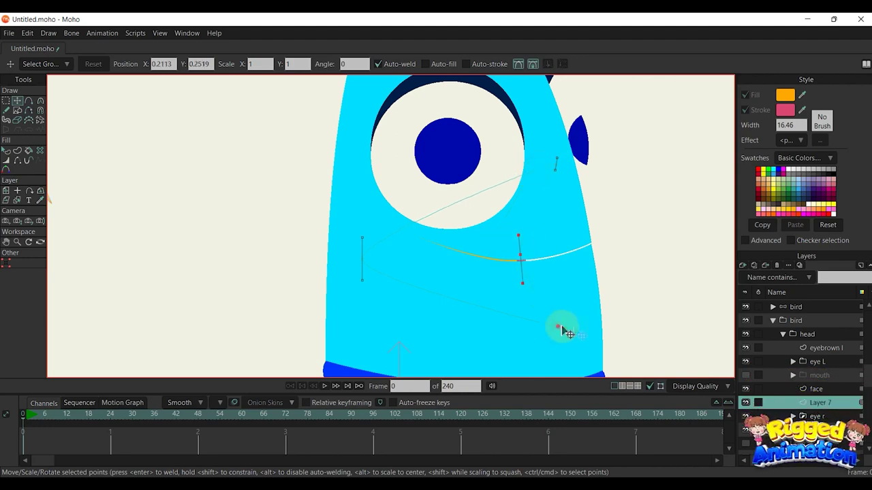
drag(364, 238, 372, 178)
drag(363, 281, 372, 344)
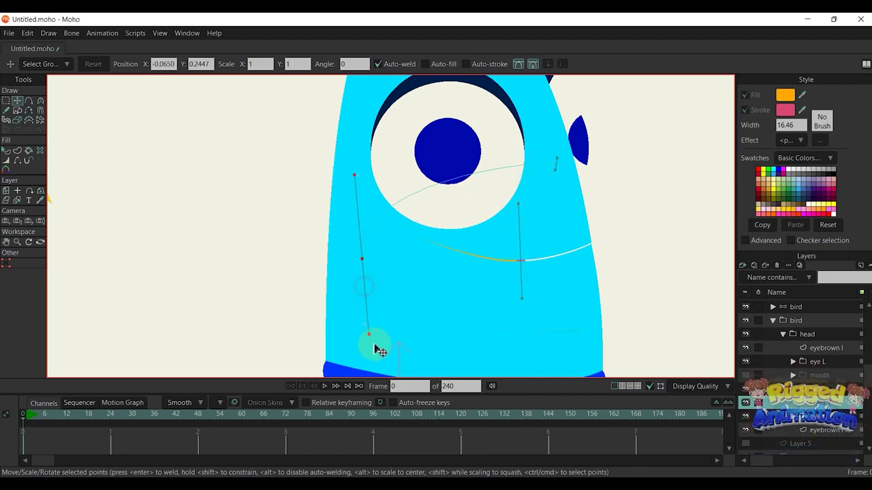
key(q)
scroll(512, 262, down, 1)
scroll(512, 262, up, 1)
key(t)
scroll(517, 261, up, 1)
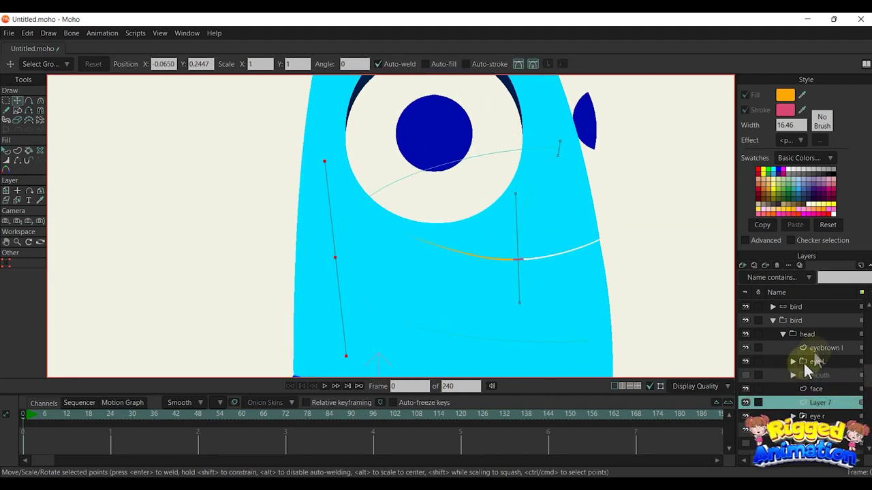
Step: Hide the face layer, remove the mouth shape's stroke, and set its fill colour to dark red 520002
click(746, 389)
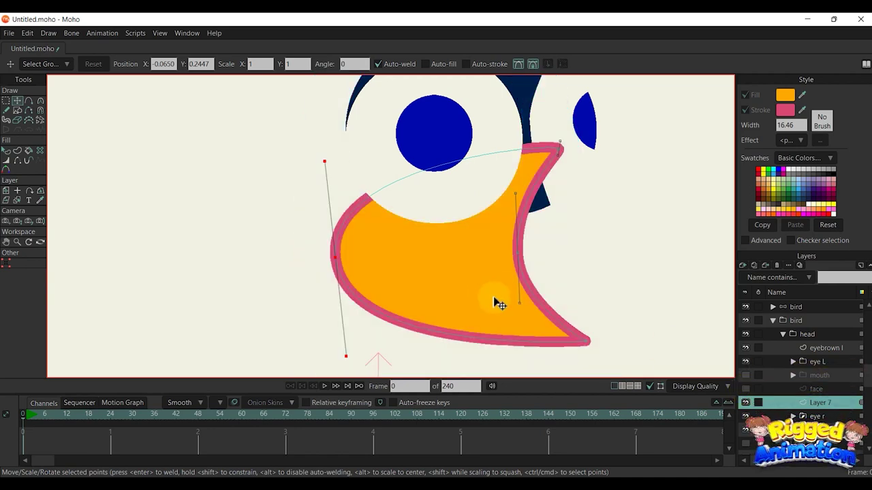
key(q)
click(500, 300)
click(746, 109)
click(785, 95)
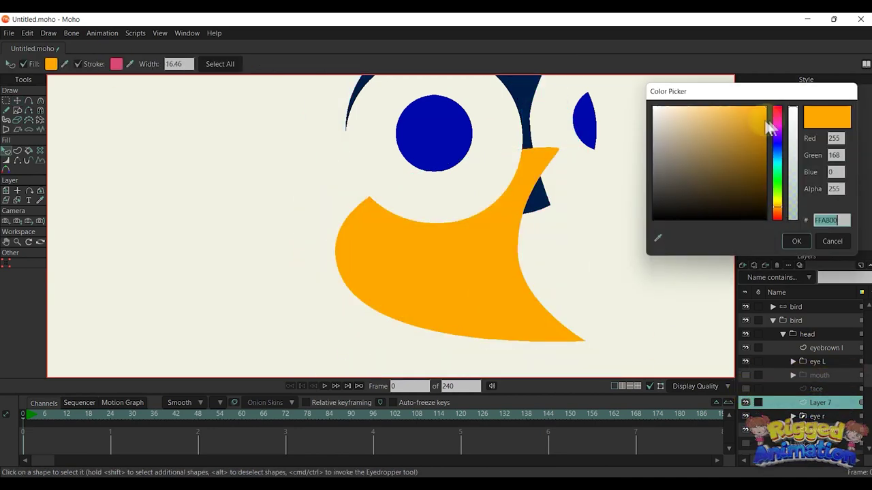
click(777, 107)
drag(757, 163, 766, 167)
drag(803, 193, 785, 217)
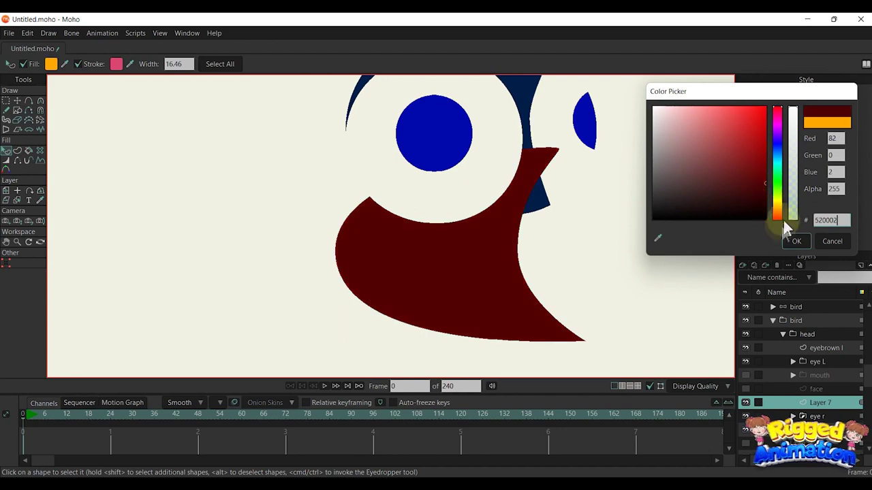
click(797, 241)
Step: Place the mouth interior layer inside a new group and select the layer within it
right_click(827, 402)
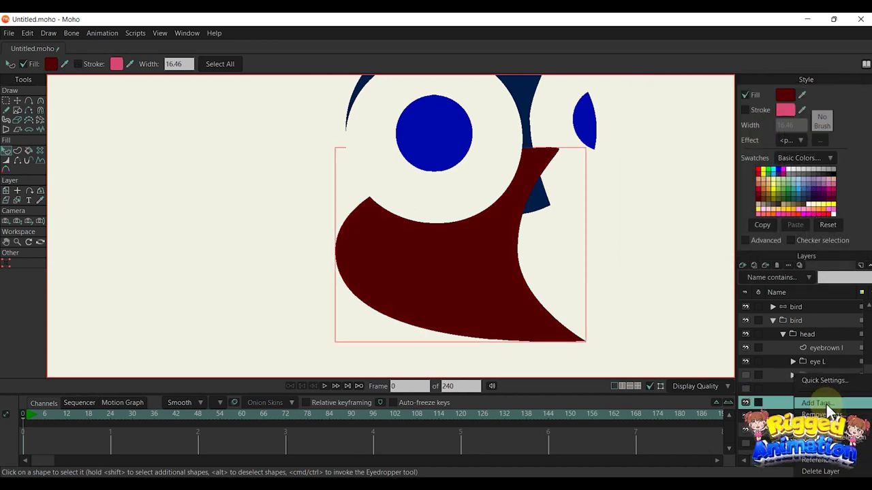
click(796, 405)
click(826, 417)
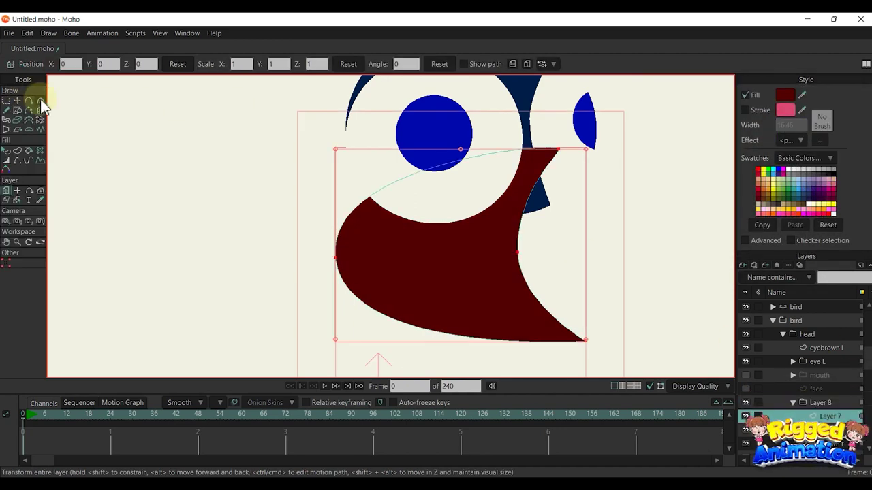
Step: Draw a closed tongue outline with a notched upper edge inside the dark red mouth
click(29, 100)
drag(401, 263, 423, 252)
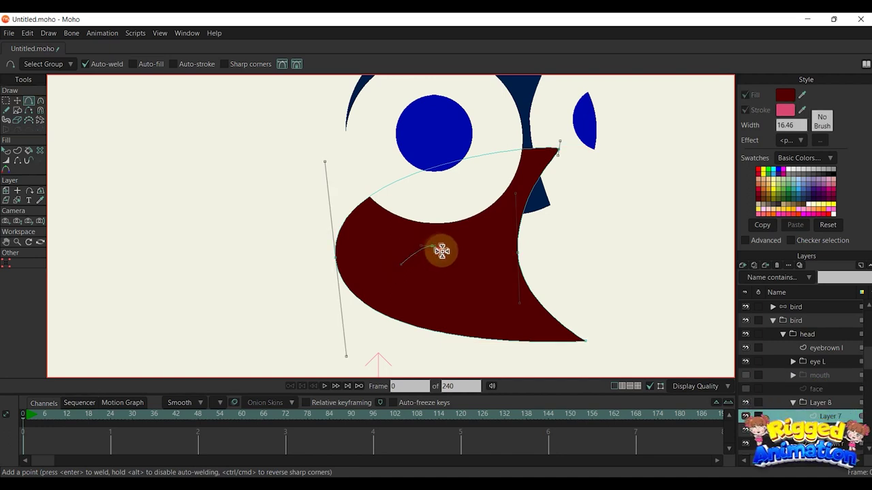
drag(512, 314, 496, 276)
drag(496, 277, 434, 283)
key(t)
scroll(455, 294, up, 2)
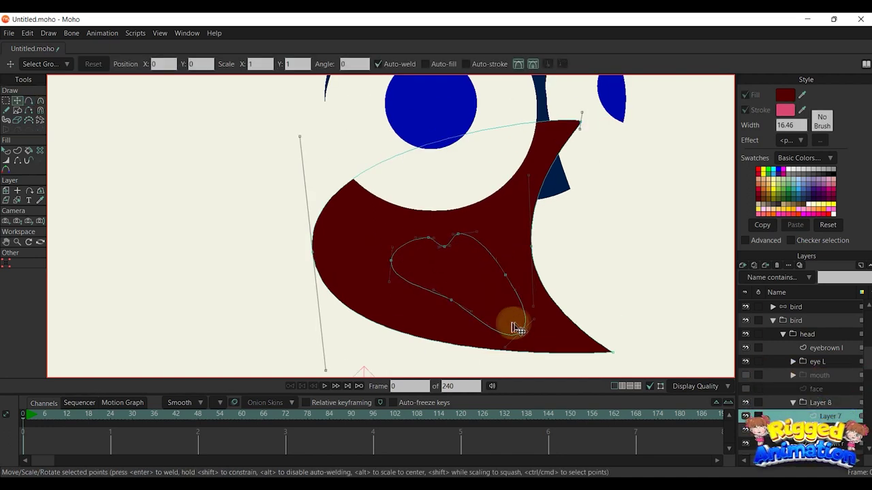
Step: Refine the tongue outline by adjusting its points and handles and sharpening the notch between its two lobes
drag(534, 320, 517, 323)
drag(378, 262, 393, 260)
key(c)
scroll(450, 227, up, 2)
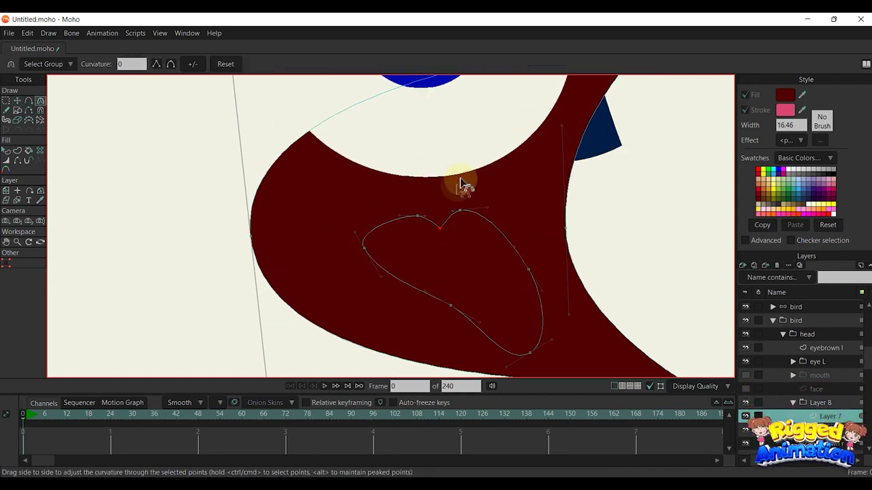
click(435, 223)
mouse_move(443, 240)
mouse_down()
mouse_move(364, 259)
mouse_move(383, 293)
mouse_move(429, 236)
mouse_up()
drag(421, 269, 421, 263)
drag(540, 298, 579, 293)
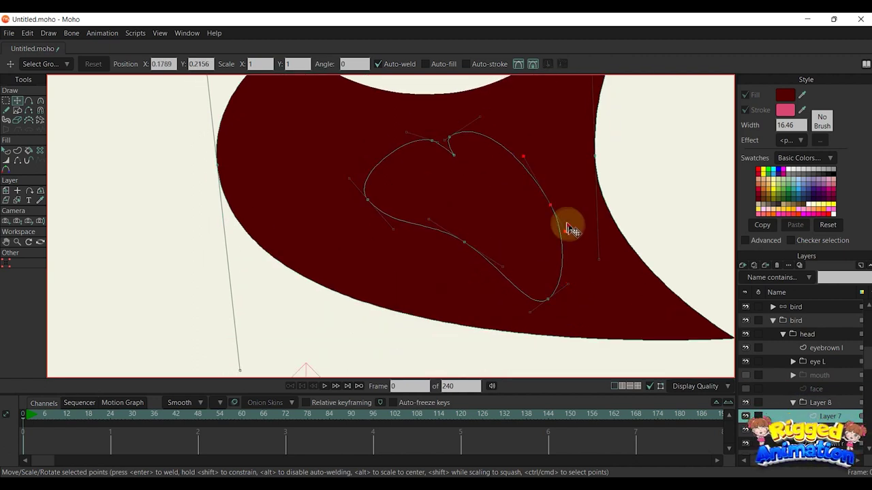
Step: Create a fill-only shape from the whole tongue outline and set its fill colour to bright red
click(406, 145)
click(391, 154)
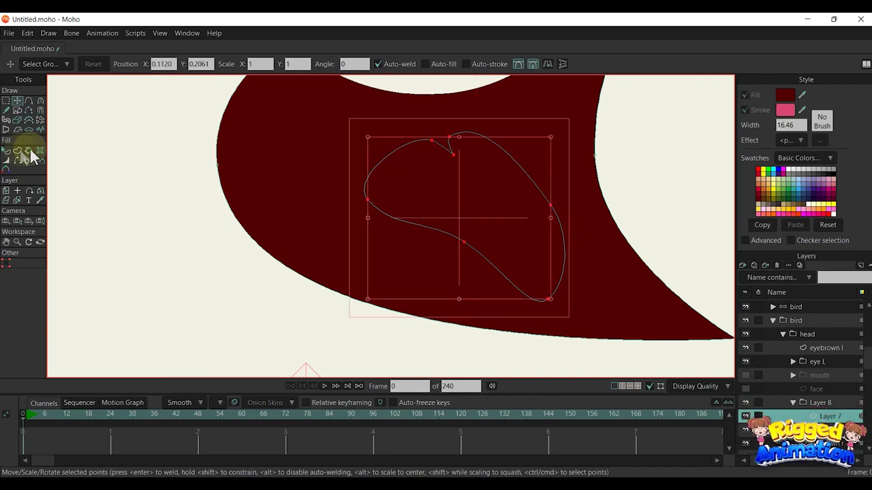
click(18, 150)
click(111, 65)
click(784, 96)
drag(761, 134, 780, 138)
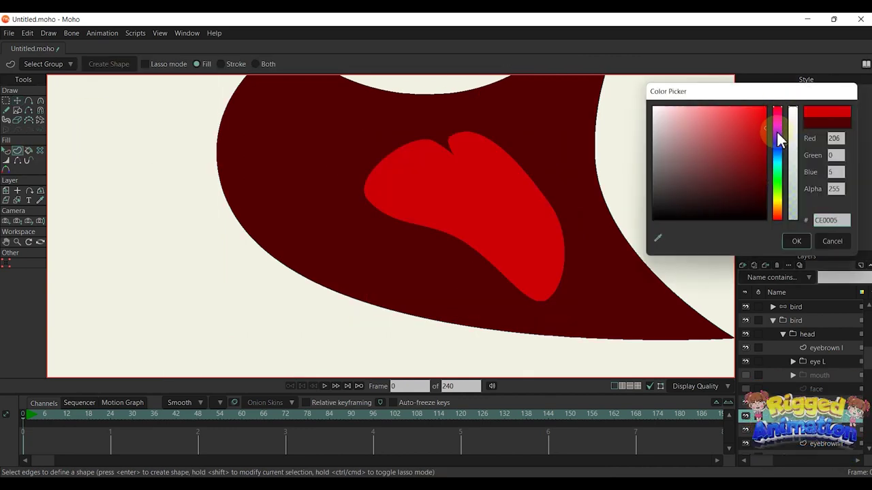
click(808, 240)
Step: Adjust the curve handles along the red tongue's side and lower edges to smooth its contour
key(t)
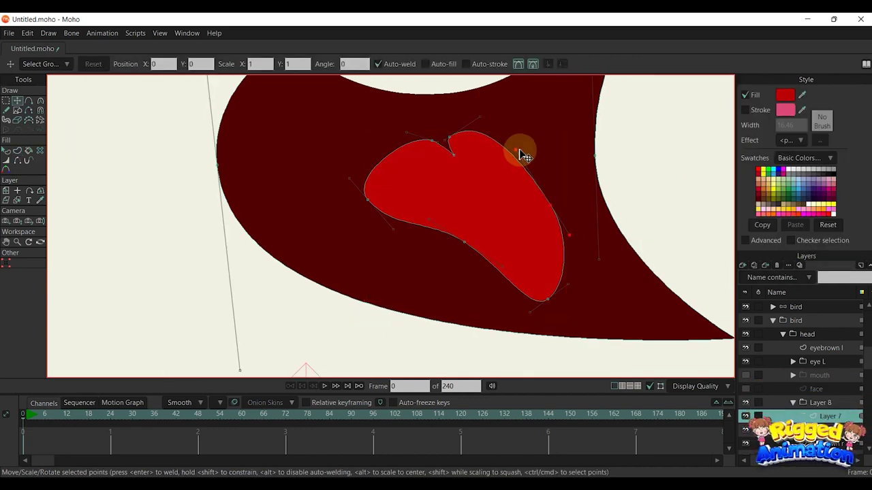
drag(503, 266, 508, 263)
drag(440, 233, 430, 218)
key(q)
scroll(518, 231, down, 6)
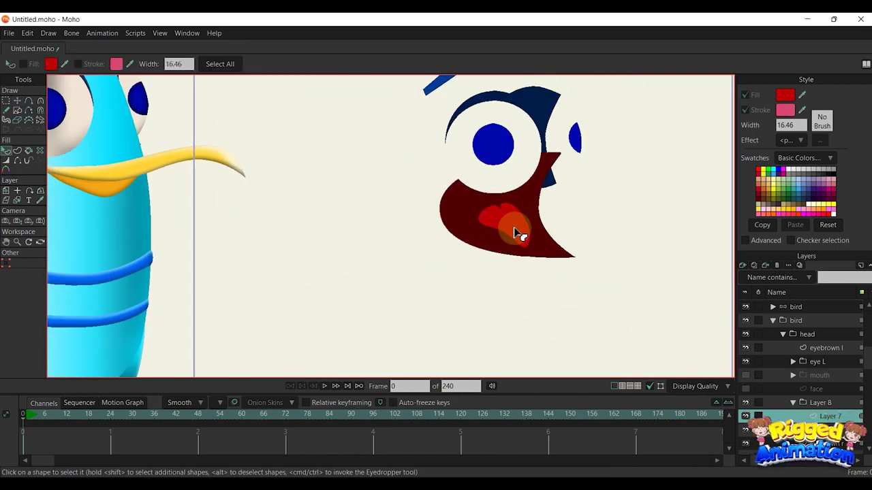
Step: Draw a curved crease line from the tongue's notch down toward its middle
drag(517, 231, 594, 237)
scroll(594, 237, up, 4)
key(a)
scroll(596, 242, up, 4)
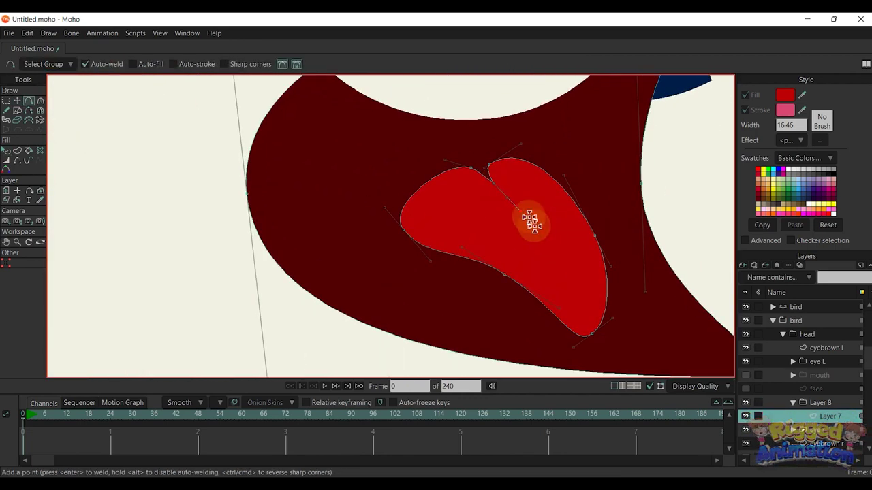
scroll(535, 226, up, 2)
key(c)
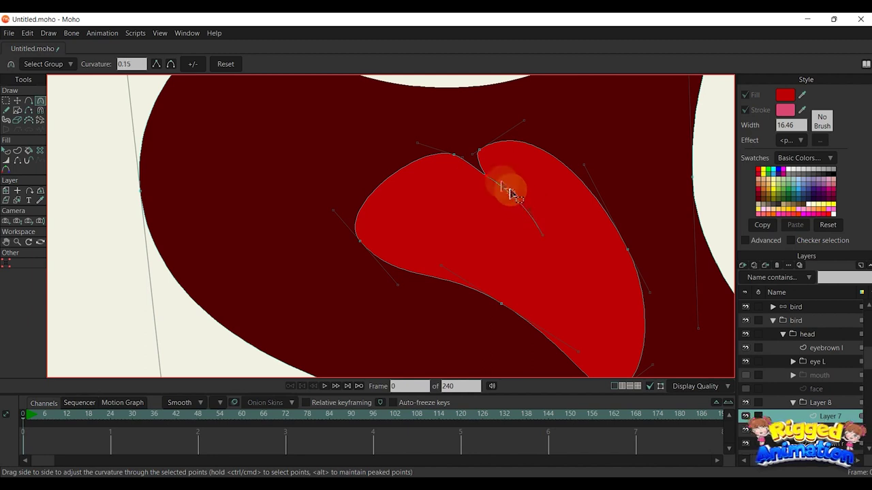
Step: Create a stroke-only shape from the crease line, with its stroke colour sampled from the dark red mouth
drag(483, 166, 562, 258)
click(17, 151)
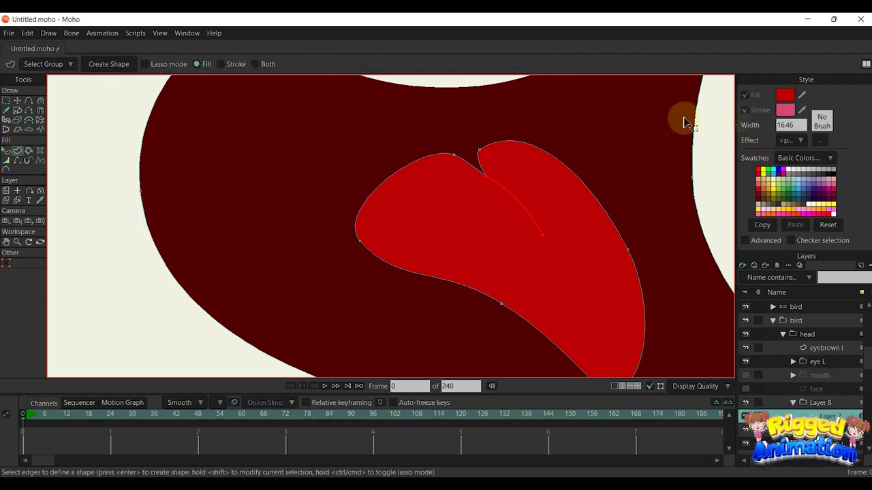
click(223, 64)
click(106, 65)
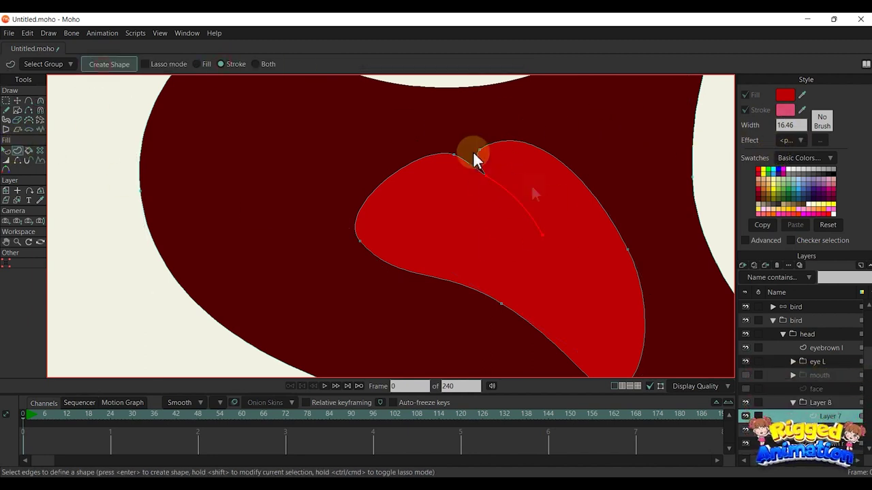
drag(802, 110, 659, 124)
click(658, 123)
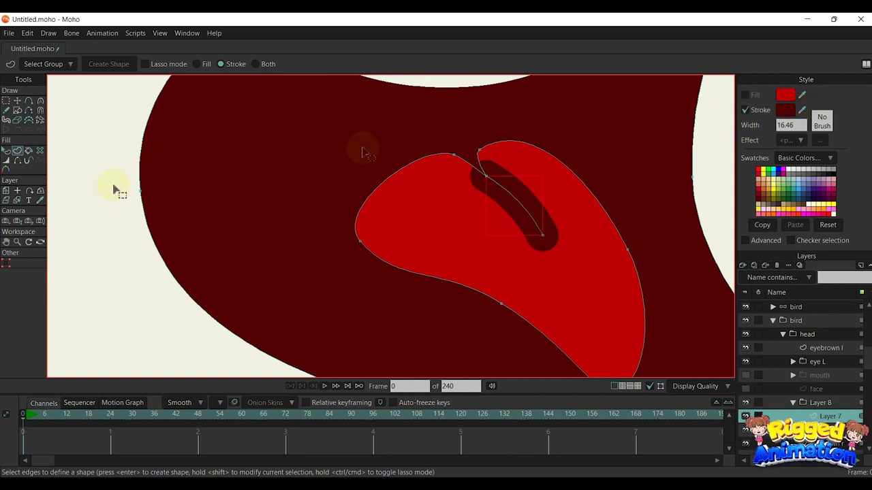
Step: Add a midpoint to the tongue crease and adjust the line width at its points to make a thin, tapered stroke
click(7, 160)
key(a)
click(518, 201)
click(6, 162)
mouse_move(499, 185)
mouse_down()
mouse_move(550, 228)
mouse_move(512, 212)
mouse_up()
key(q)
scroll(507, 214, down, 8)
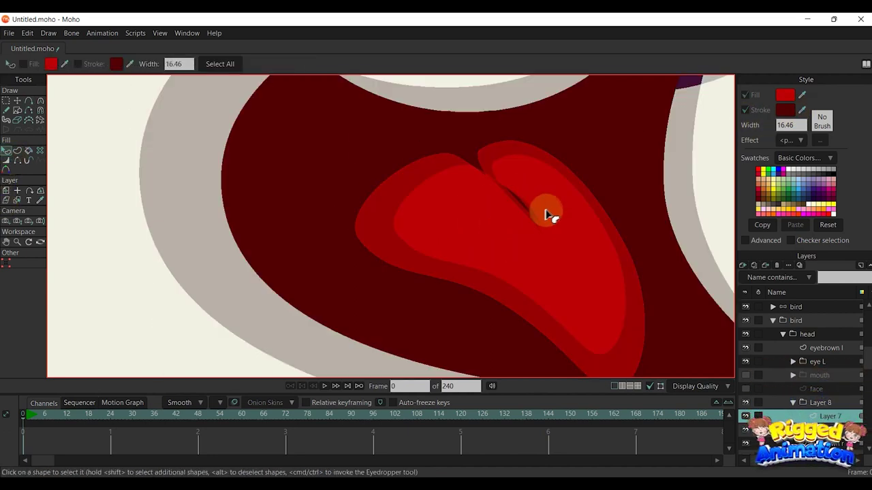
Step: Toggle the face layer's visibility to check how the mouth interior sits behind it
click(744, 389)
click(745, 389)
click(745, 389)
click(746, 391)
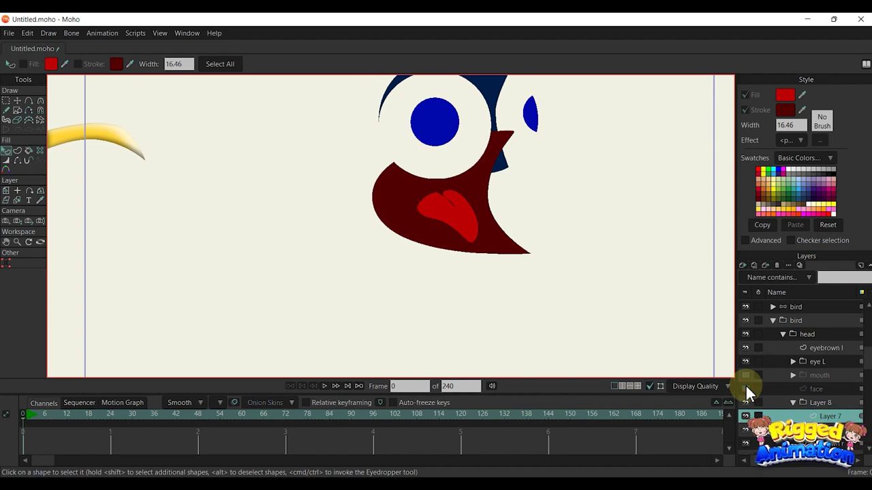
Step: Move the mouth interior layer out of its group and delete the empty group
click(819, 404)
scroll(469, 233, up, 4)
drag(825, 417, 824, 423)
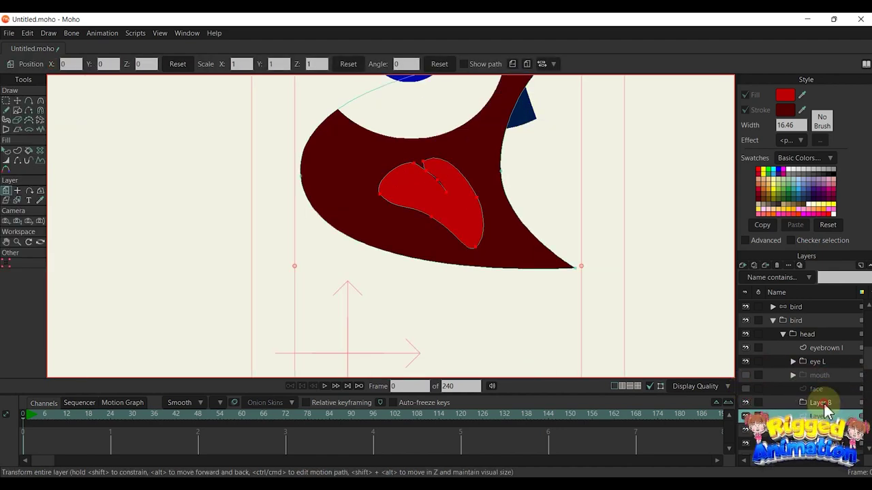
click(823, 404)
click(776, 266)
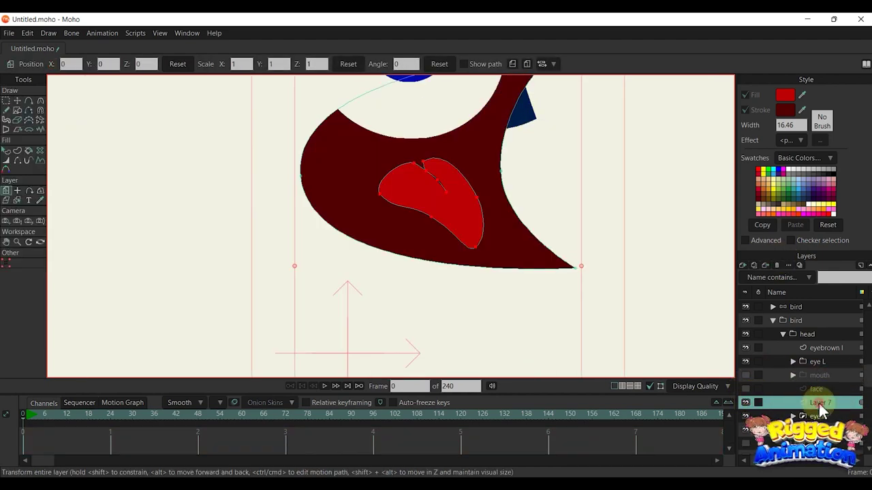
Step: Rename the mouth interior layer as throat and show the face and mouth layers again
double_click(816, 403)
text(throat)
key(Return)
scroll(445, 230, down, 4)
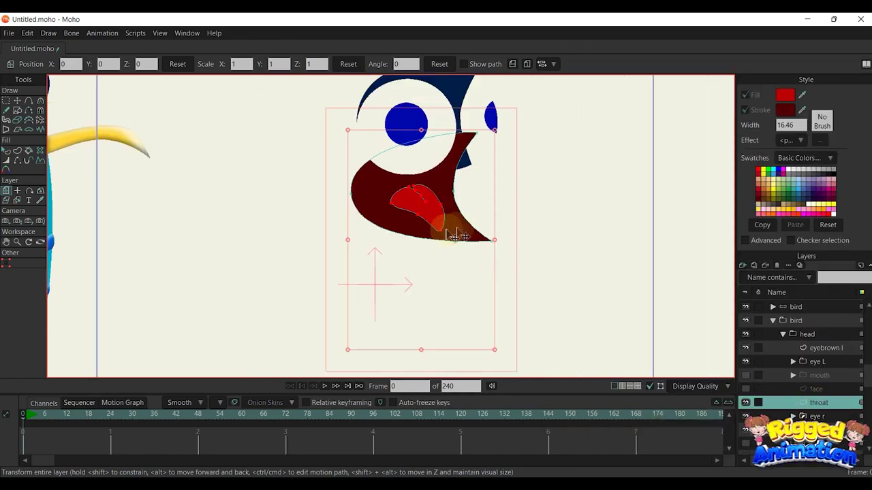
key(q)
click(745, 389)
click(745, 374)
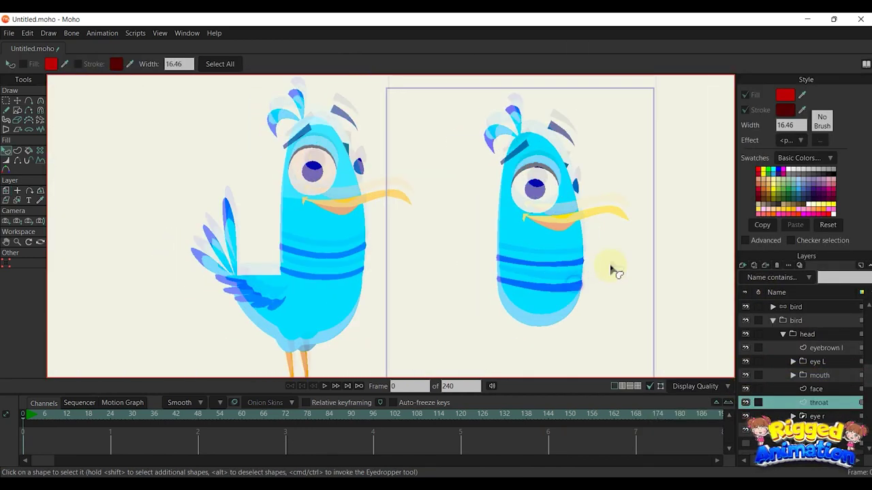
Step: Collapse the head group and show the Layer 5 background layer
scroll(795, 371, down, 1)
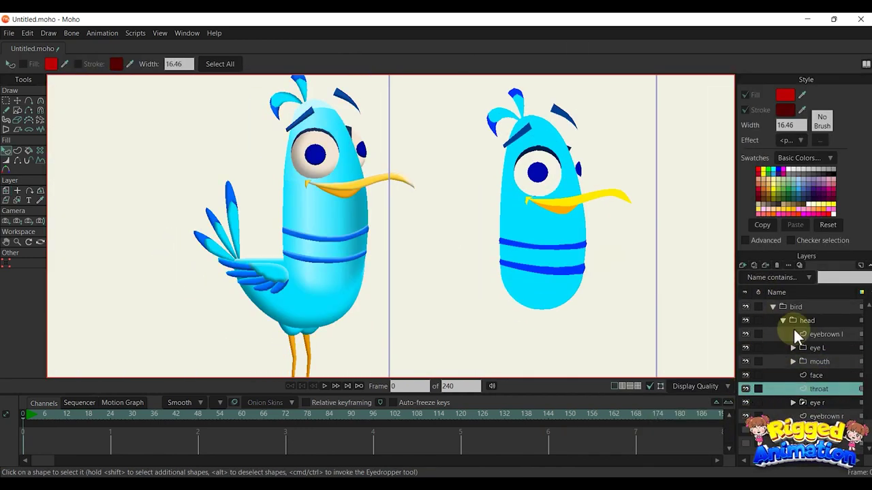
click(782, 321)
click(746, 334)
click(745, 334)
click(798, 360)
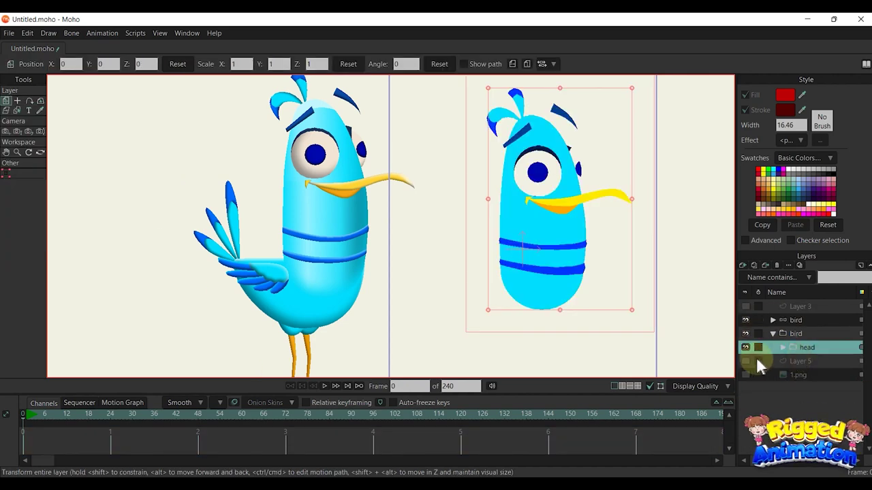
click(746, 362)
Step: Add a vector layer named body beneath the head group
click(742, 266)
click(750, 277)
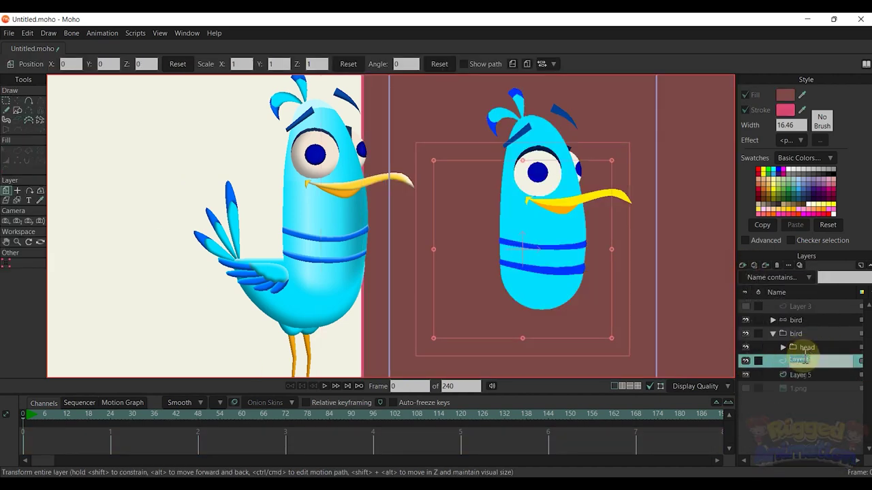
double_click(793, 361)
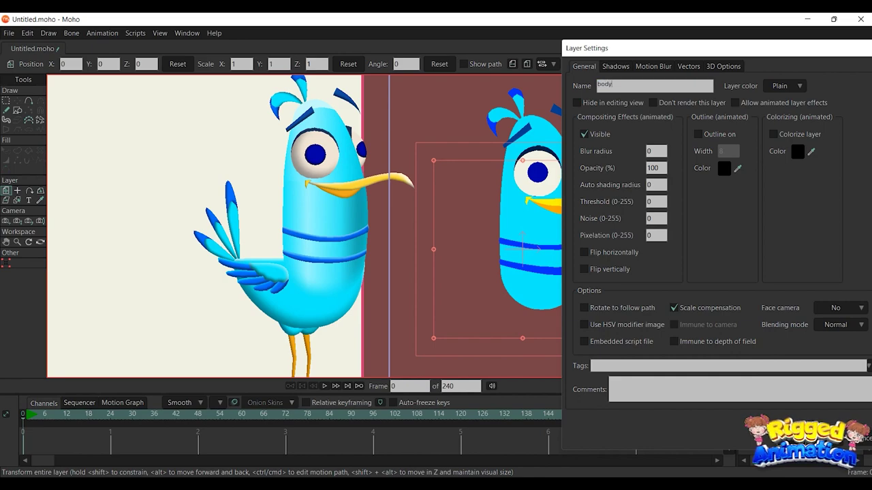
text(body)
key(Return)
Step: Show the 1.png reference, place Layer 5 beneath it, and make the body layer active
click(745, 375)
click(745, 388)
drag(801, 376, 764, 396)
click(745, 388)
click(807, 361)
Step: Draw a closed curved outline around the bird's body, from the tail base through the neck side and belly
scroll(496, 291, up, 5)
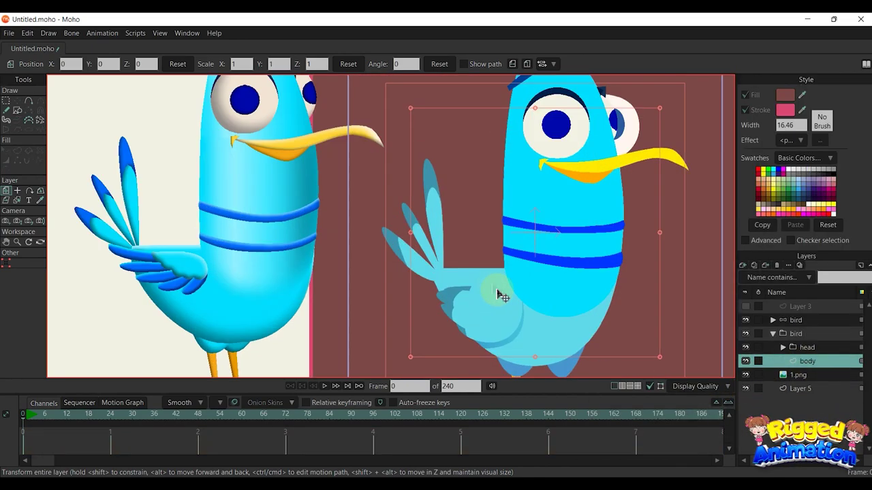
key(a)
scroll(499, 256, up, 4)
drag(360, 214, 540, 215)
drag(664, 219, 595, 331)
drag(582, 332, 523, 344)
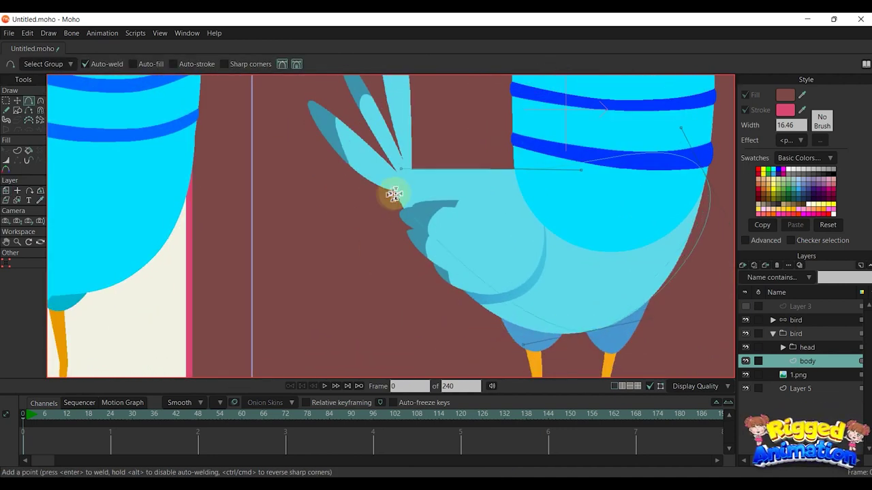
drag(402, 172, 400, 175)
Step: Shorten the handle at the tail base corner, add a point beneath the tail, and adjust the curvature there
key(t)
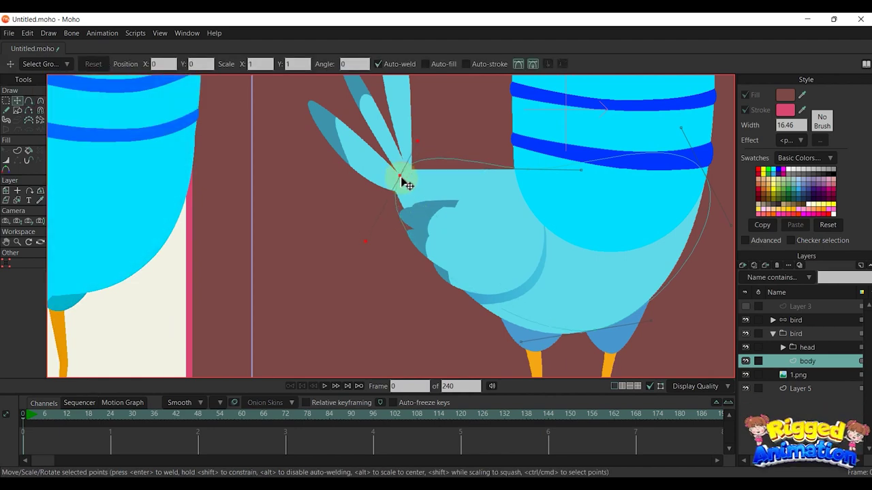
drag(420, 141, 405, 170)
scroll(400, 176, up, 2)
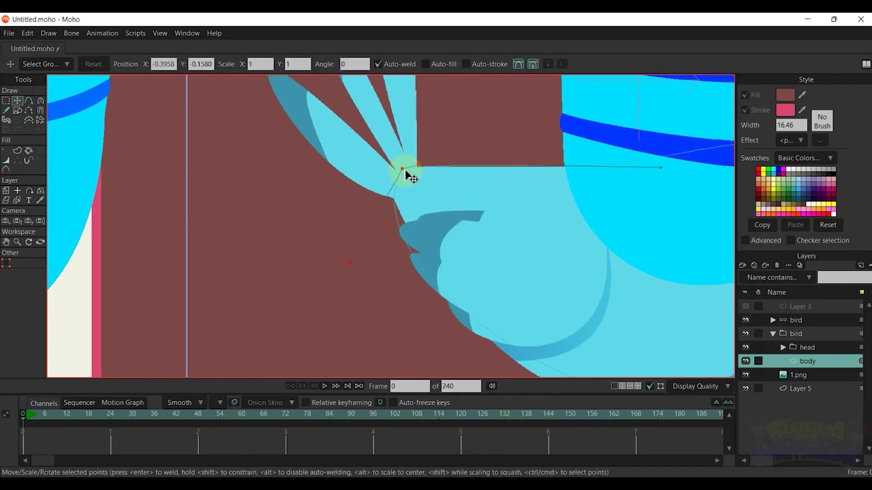
key(a)
click(395, 198)
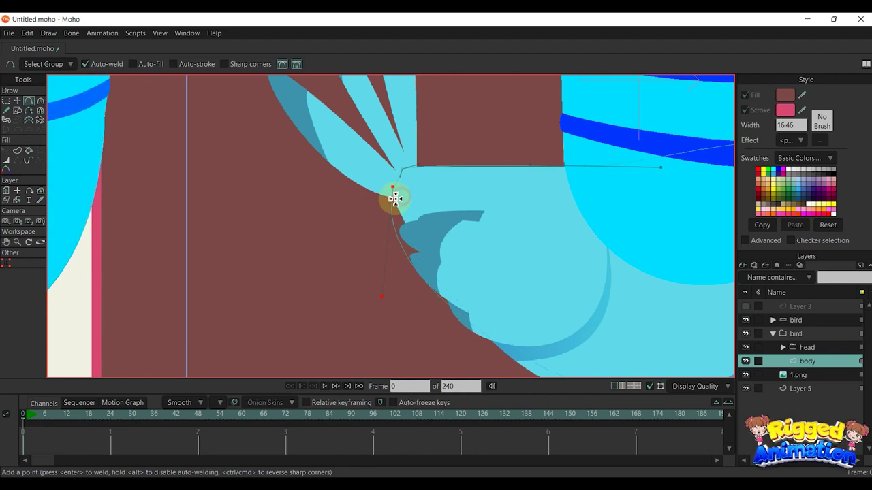
scroll(398, 197, up, 3)
key(c)
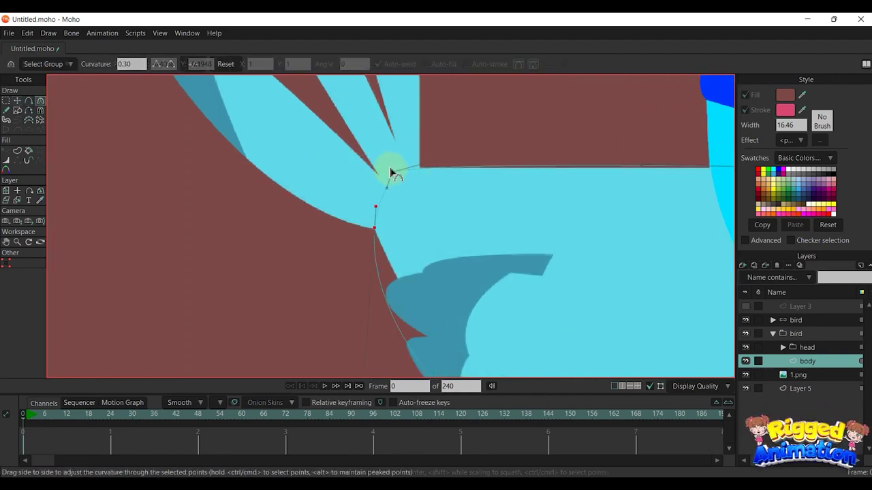
scroll(441, 155, down, 1)
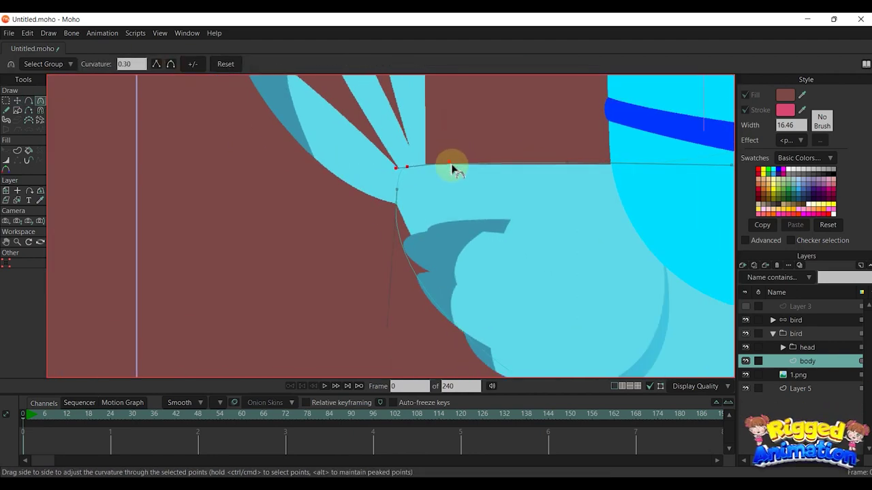
Step: Adjust the point handles beneath the tail so the body's rear edge follows the reference behind the wing
key(t)
scroll(422, 171, up, 1)
drag(393, 240, 416, 264)
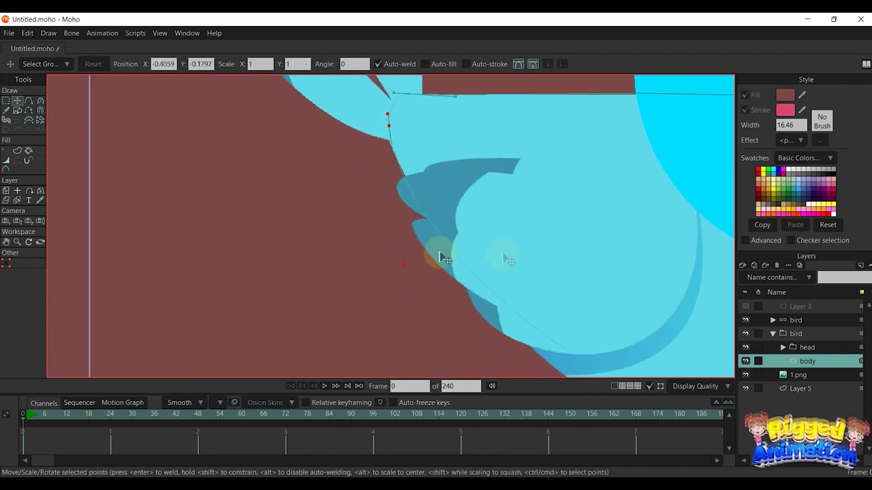
scroll(440, 253, down, 3)
drag(449, 217, 424, 229)
scroll(360, 131, up, 3)
drag(359, 131, 355, 134)
scroll(392, 205, down, 2)
drag(570, 367, 547, 329)
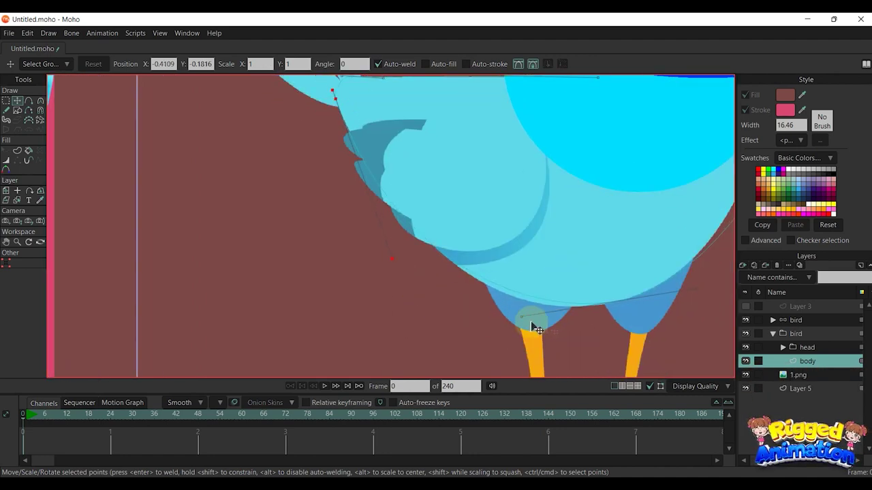
Step: Adjust the belly and chest points and handles so the body outline matches the reference's lower curve
drag(686, 289, 448, 367)
drag(549, 232, 485, 337)
drag(277, 380, 282, 358)
drag(395, 225, 417, 261)
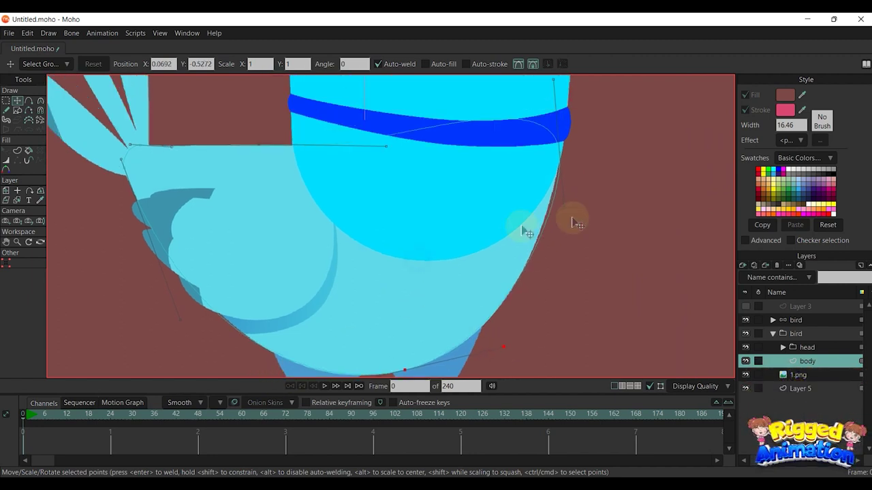
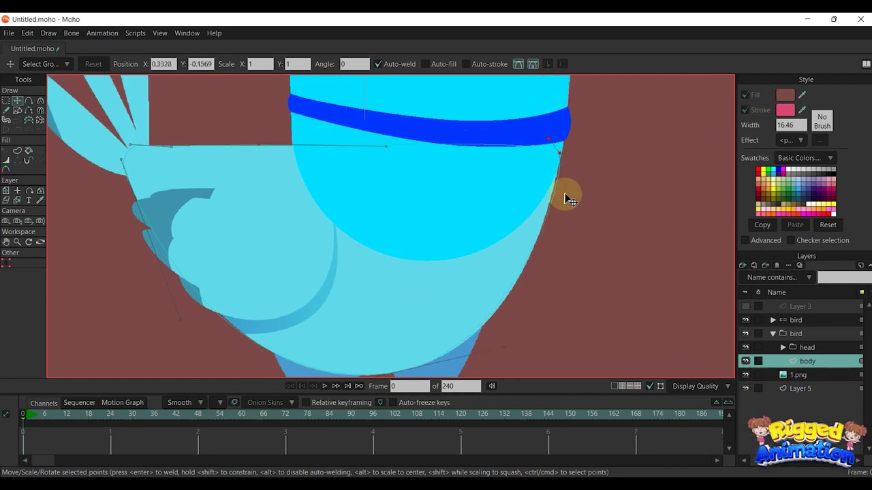
drag(509, 344, 521, 339)
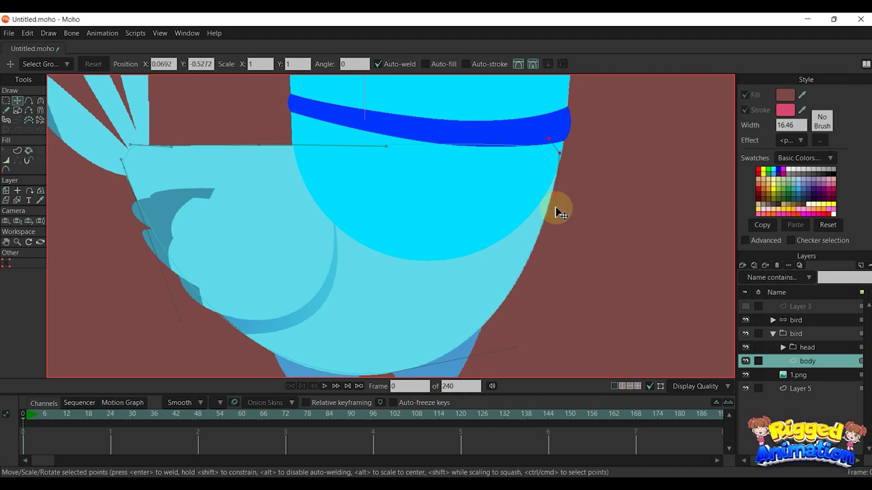
key(ctrl+z)
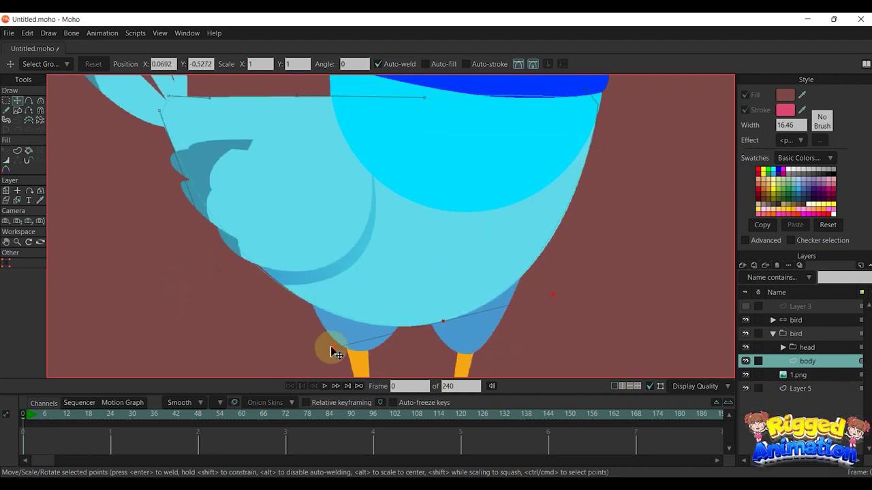
scroll(502, 234, down, 5)
click(499, 262)
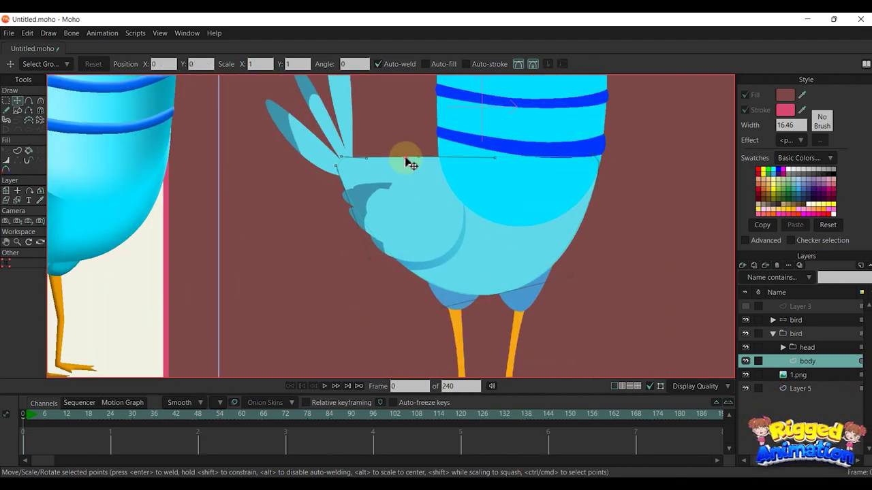
Step: Hide the 1.png reference and create a fill-only shape from the body outline in the bird's light blue
click(745, 374)
click(17, 150)
key(Return)
click(745, 110)
click(745, 95)
click(109, 64)
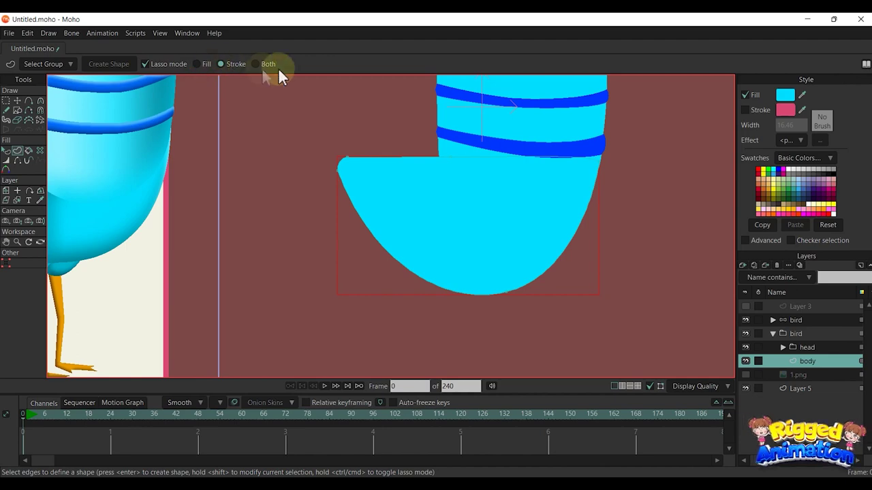
Step: Add a vector layer named wing above the head group, with the 1.png reference shown and the body hidden
click(745, 375)
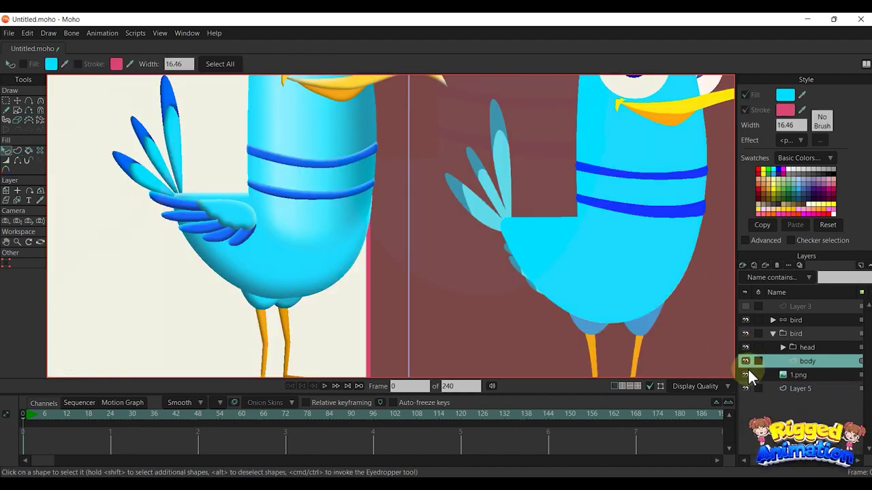
click(743, 265)
click(757, 284)
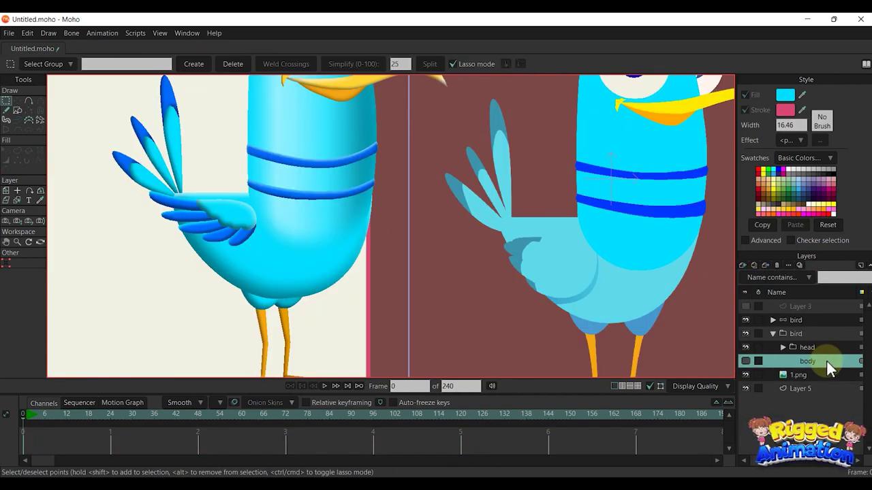
double_click(814, 361)
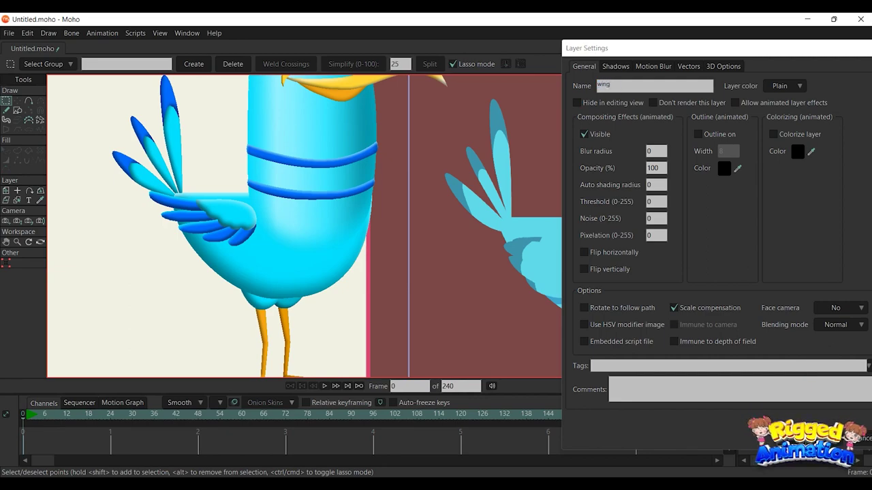
key(Return)
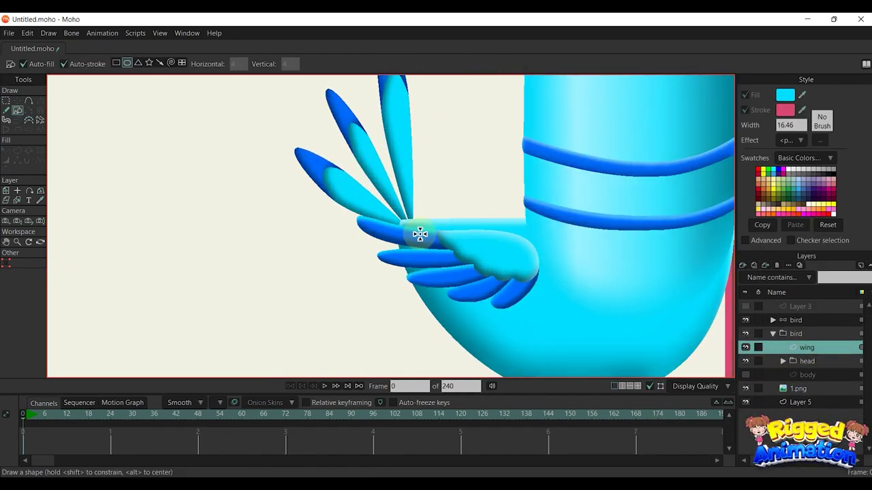
Step: Draw a closed outline around the wing's light blue upper part, placing points where its scallops meet
scroll(415, 234, up, 5)
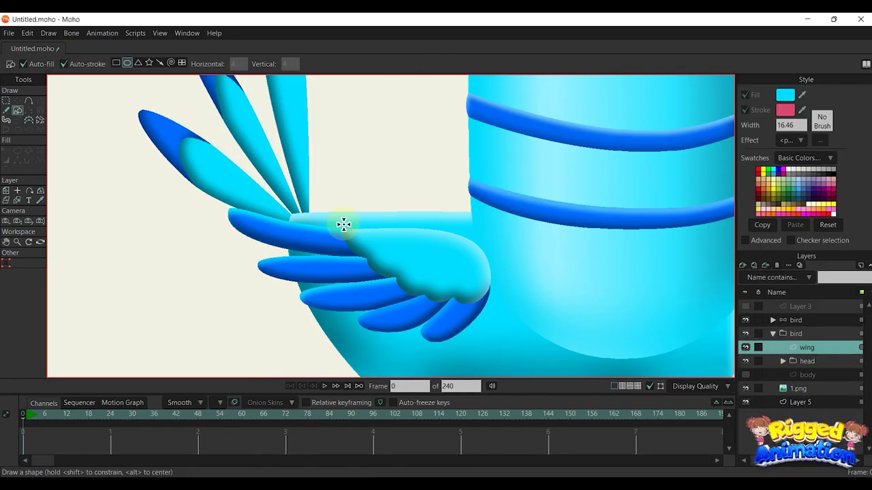
click(28, 100)
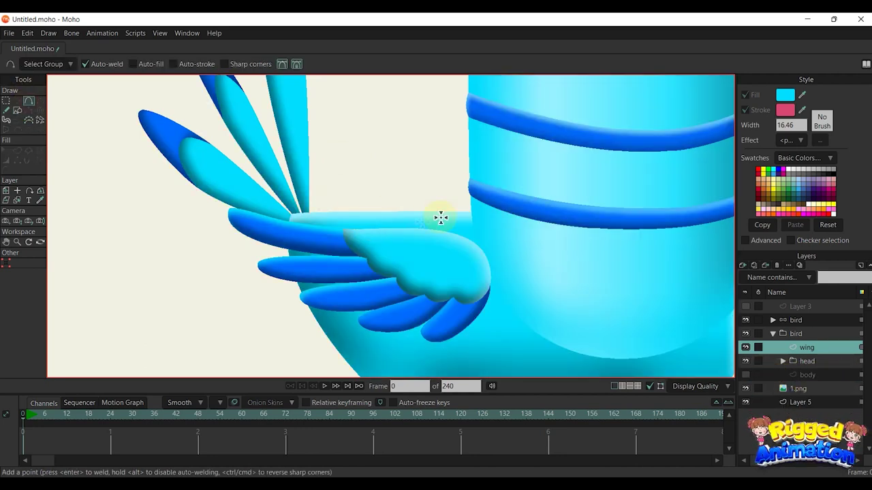
scroll(314, 233, up, 3)
drag(340, 236, 344, 235)
key(t)
key(a)
click(455, 240)
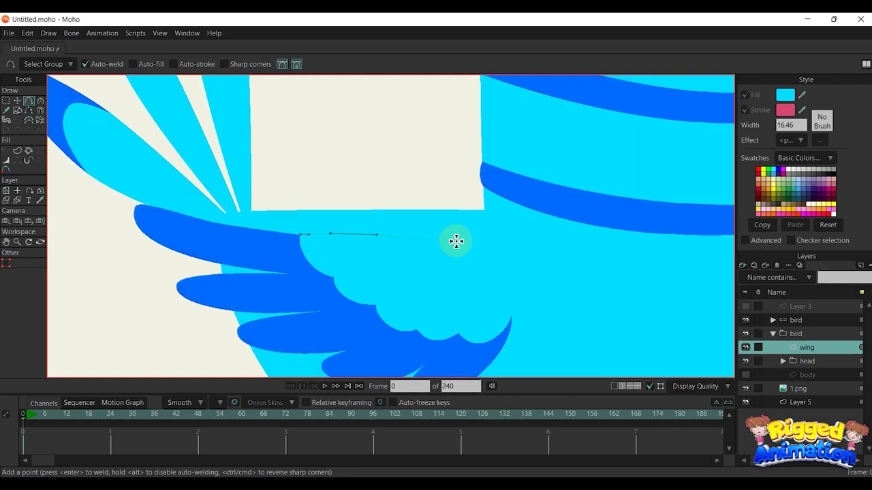
mouse_move(511, 295)
mouse_down()
mouse_move(512, 316)
mouse_move(482, 343)
mouse_move(419, 330)
mouse_up()
click(334, 276)
click(301, 236)
Step: Adjust the points and handles along the wing's upper edge and rounded front end to match the reference
scroll(313, 248, up, 2)
scroll(459, 236, up, 2)
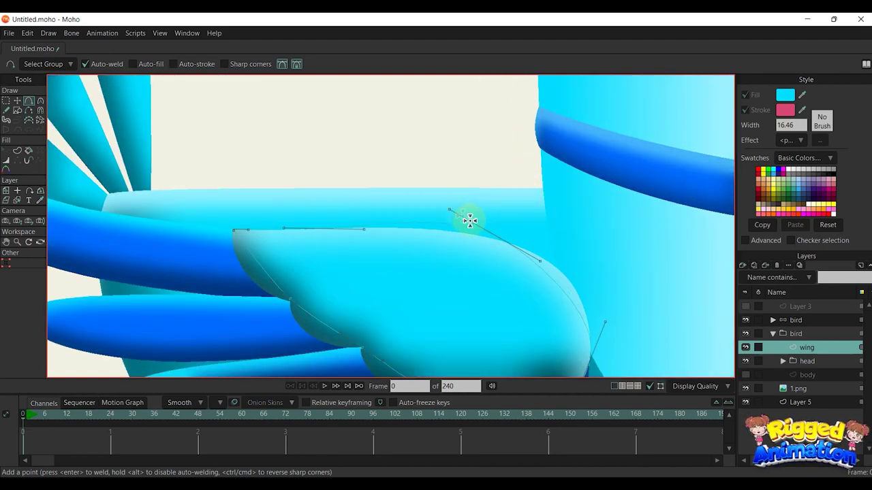
key(t)
drag(450, 211, 453, 223)
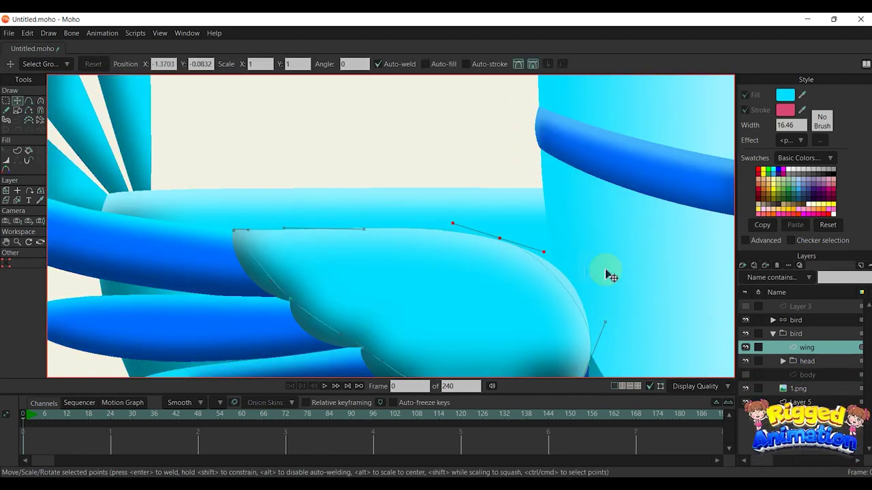
drag(511, 246, 577, 260)
drag(590, 297, 598, 263)
drag(379, 195, 382, 193)
drag(459, 197, 458, 192)
drag(579, 226, 583, 227)
drag(613, 293, 613, 260)
drag(587, 198, 588, 197)
drag(587, 324, 603, 282)
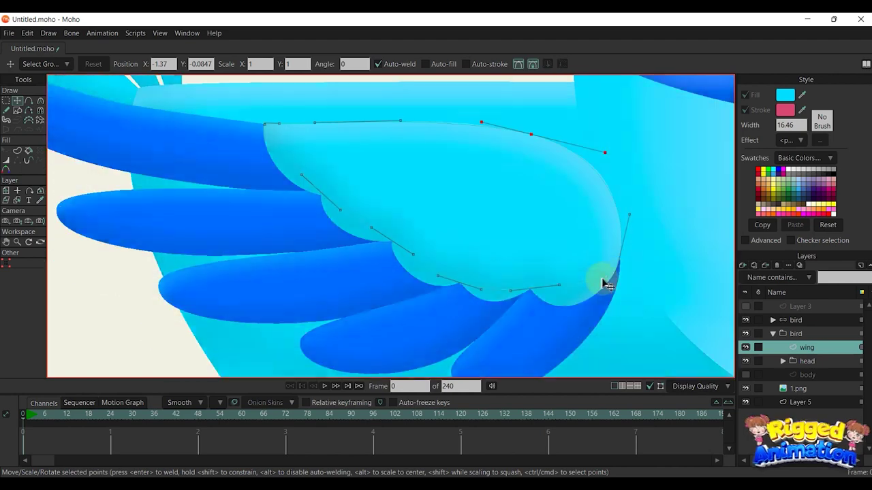
Step: Adjust the handles of the wing's front points so the frontmost scallop follows the reference
scroll(602, 280, up, 3)
drag(547, 327, 552, 333)
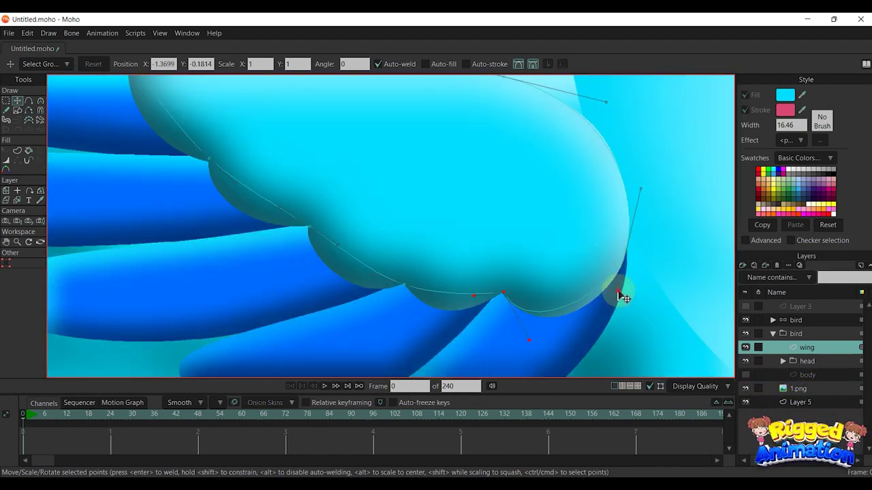
drag(618, 292, 612, 324)
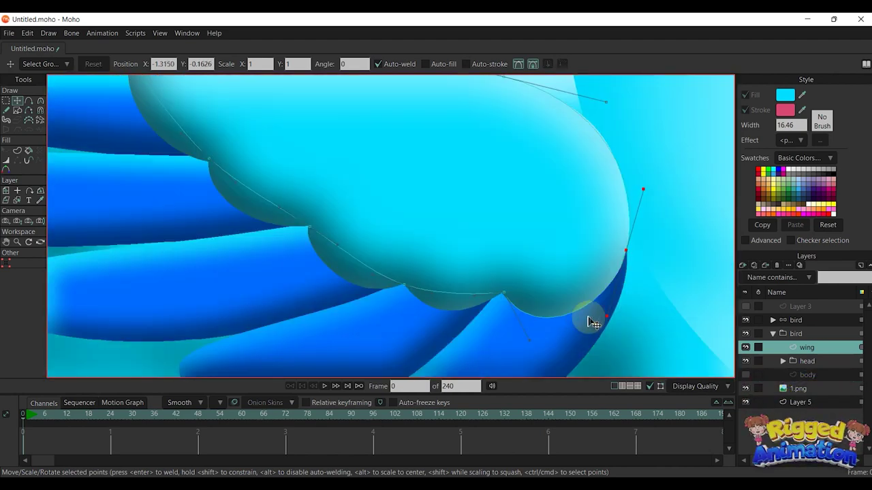
mouse_move(456, 318)
mouse_down()
mouse_move(429, 306)
mouse_move(457, 325)
mouse_up()
Step: Bend the handles between the middle scallops so each arc follows the lower edge of the light blue area
scroll(433, 276, up, 5)
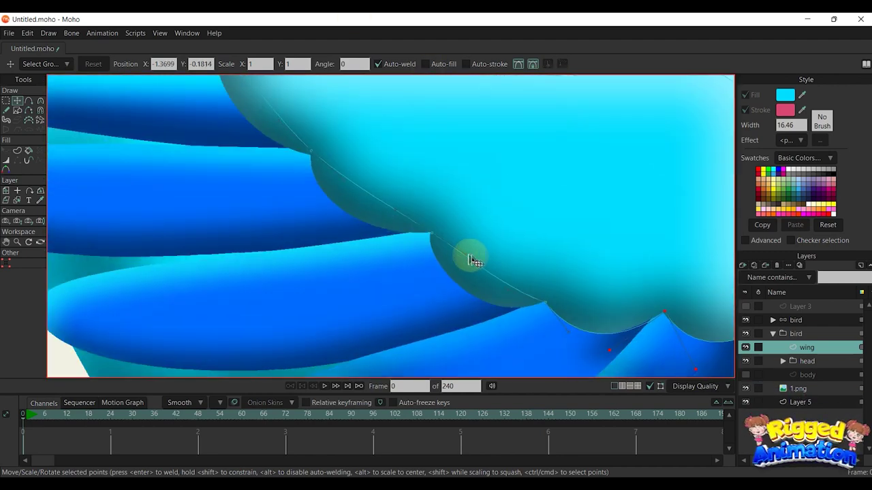
drag(507, 291, 503, 318)
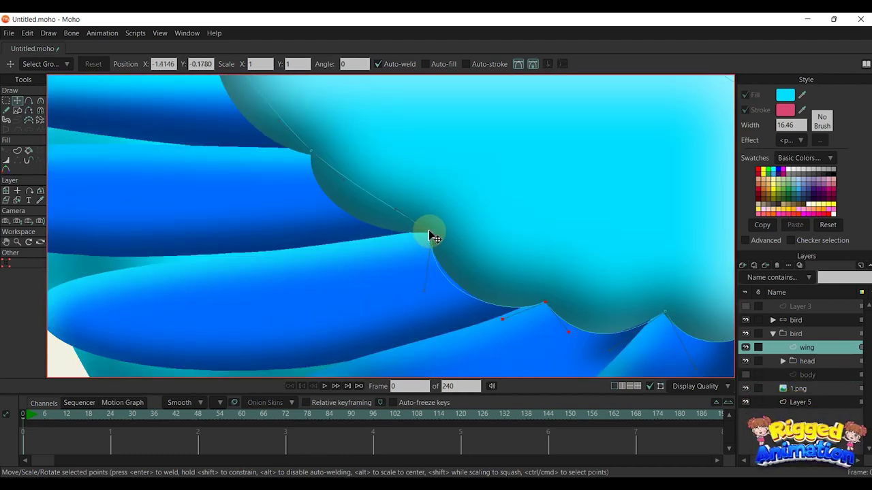
click(429, 234)
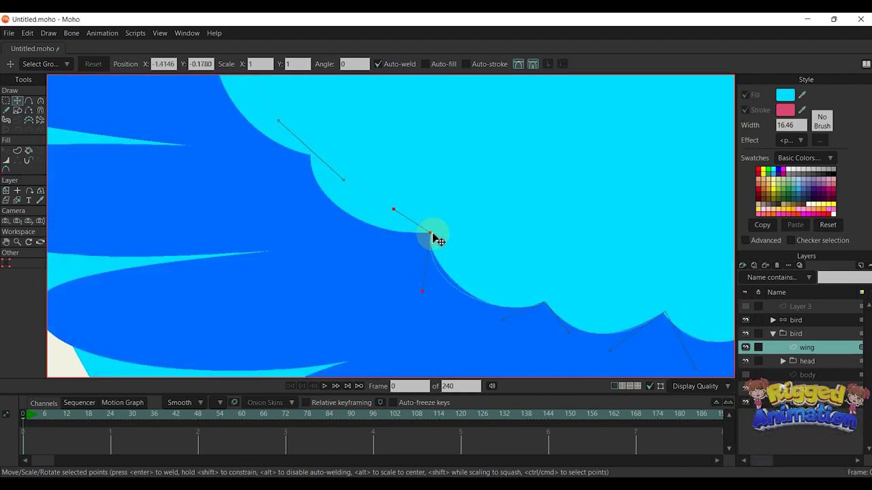
drag(423, 292, 428, 283)
drag(381, 232, 460, 286)
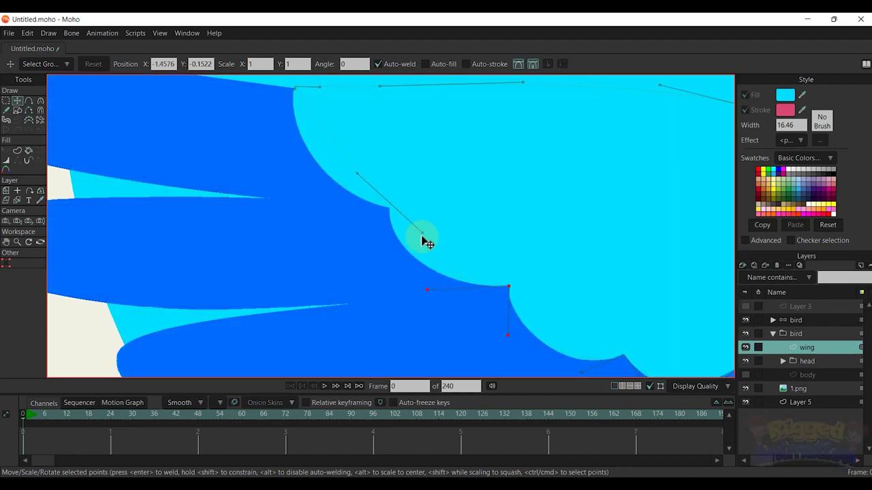
Step: Shape the rear scallops by separating the corner point's handles and curving the outline up to the wing's rear tip
click(393, 241)
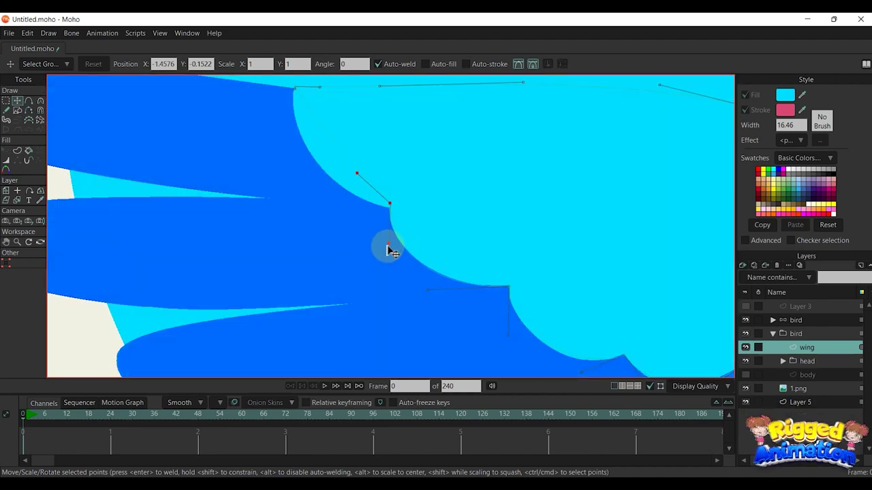
drag(393, 242, 391, 207)
drag(391, 247, 514, 293)
drag(451, 246, 413, 257)
click(388, 167)
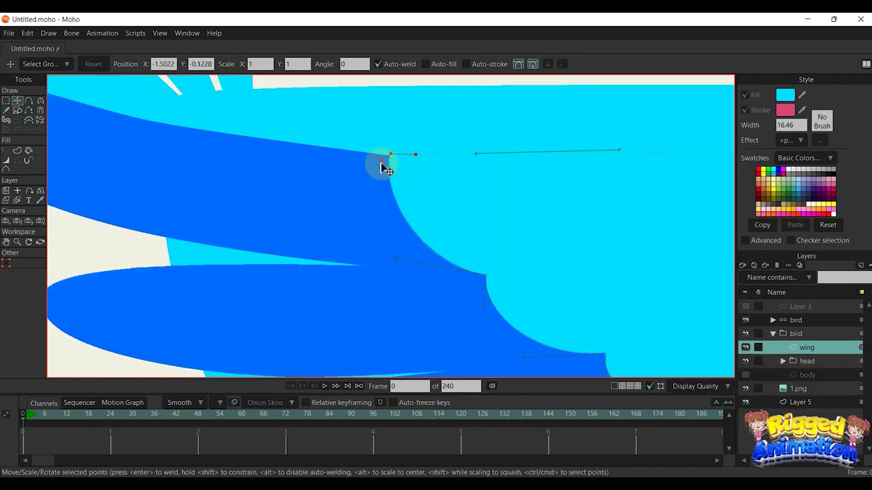
Step: Create a fill-only light blue shape from the scalloped wing outline
scroll(477, 245, down, 3)
key(a)
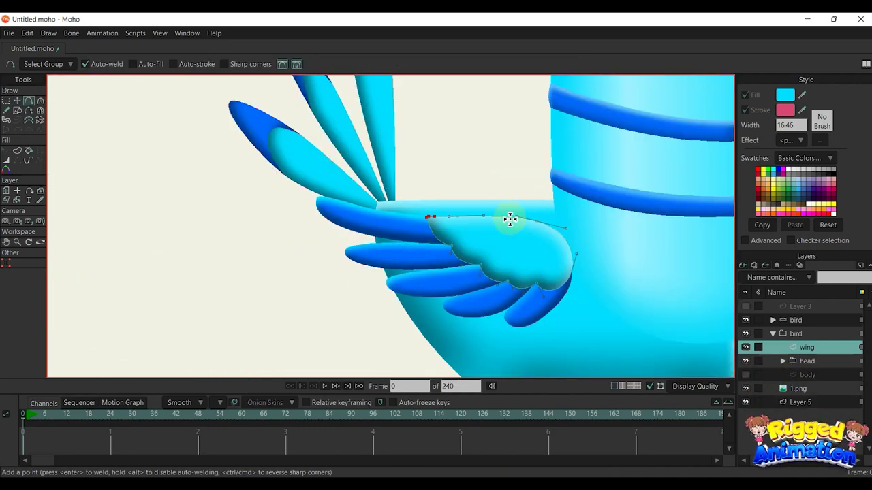
click(18, 149)
key(Return)
scroll(463, 253, down, 6)
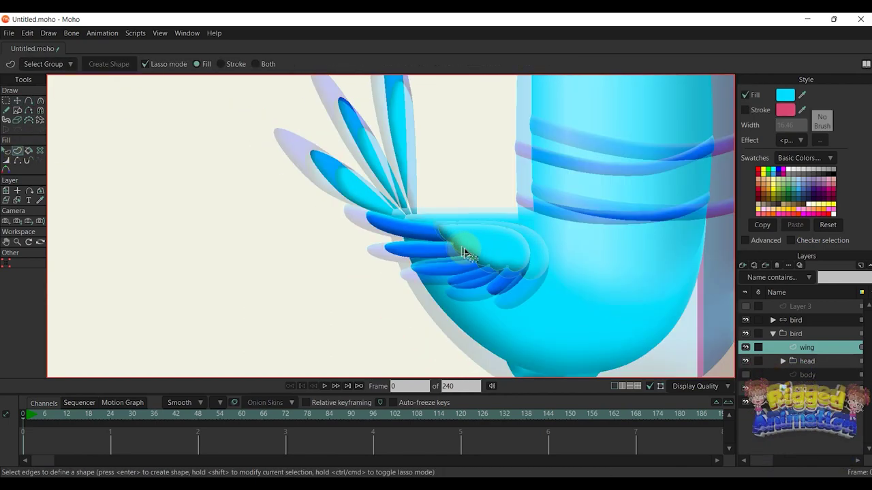
Step: Draw a rough outline around the uppermost dark blue wing feather, with its inner end extending under the light blue part
scroll(417, 258, up, 7)
key(a)
scroll(425, 213, up, 2)
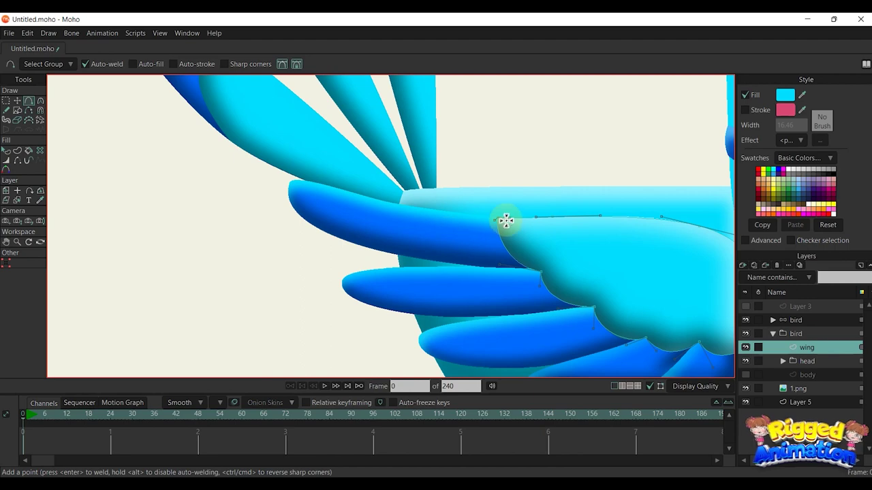
scroll(508, 220, up, 4)
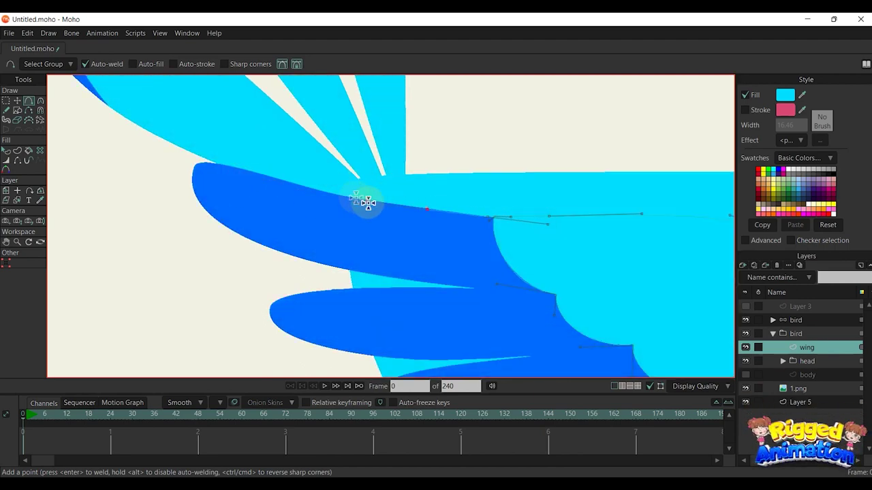
drag(384, 274, 559, 300)
scroll(550, 226, down, 3)
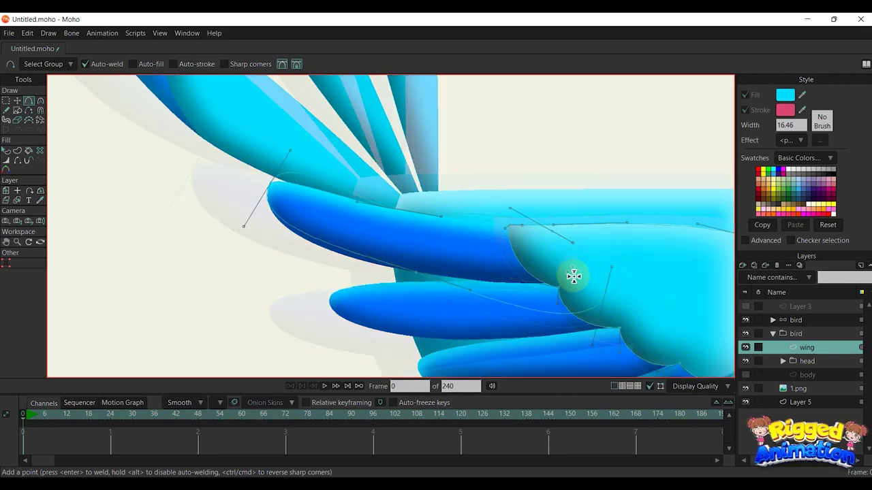
Step: Smooth the curvature of the uppermost feather's outline and move its outer point and handles toward the feather's tip
key(c)
scroll(460, 270, up, 2)
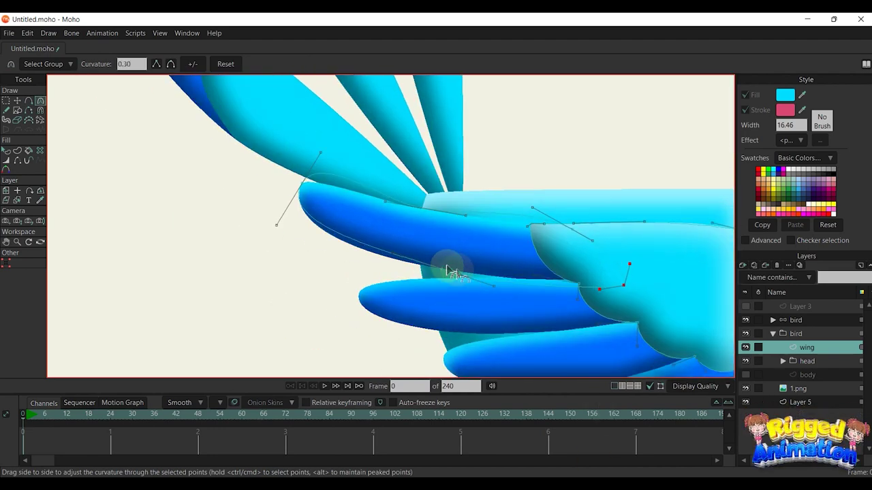
drag(310, 194, 374, 236)
scroll(374, 234, up, 3)
drag(393, 159, 387, 173)
key(t)
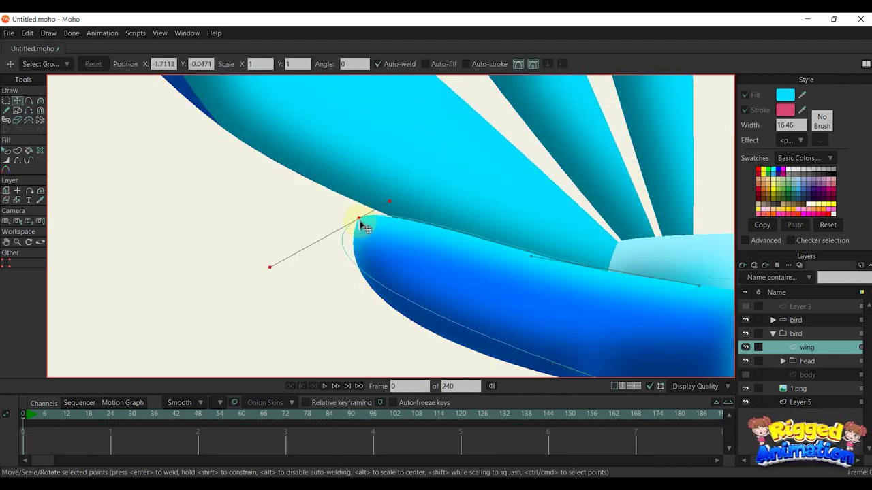
drag(260, 285, 308, 329)
drag(530, 258, 437, 203)
Step: Fine-tune the curvature and position of the uppermost feather's tip point to match its rounded end
scroll(370, 170, down, 2)
key(c)
key(c)
drag(302, 154, 119, 84)
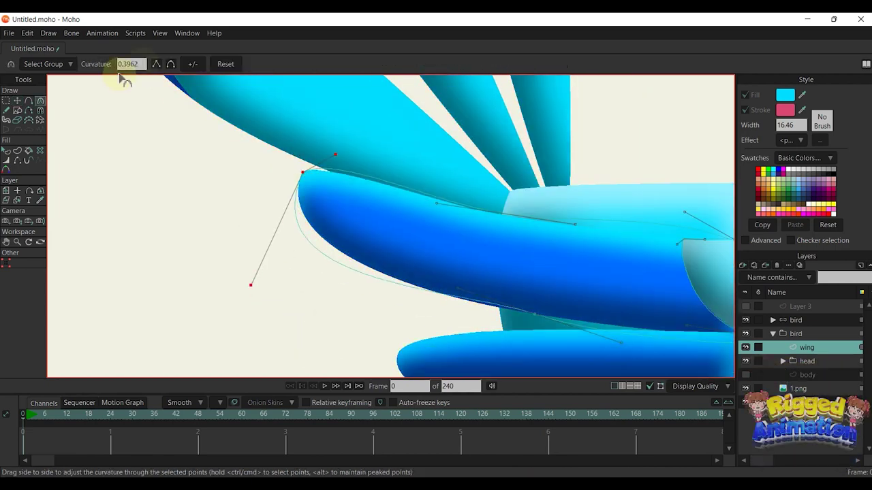
key(t)
mouse_move(302, 175)
mouse_down()
mouse_move(305, 186)
mouse_move(299, 177)
mouse_up()
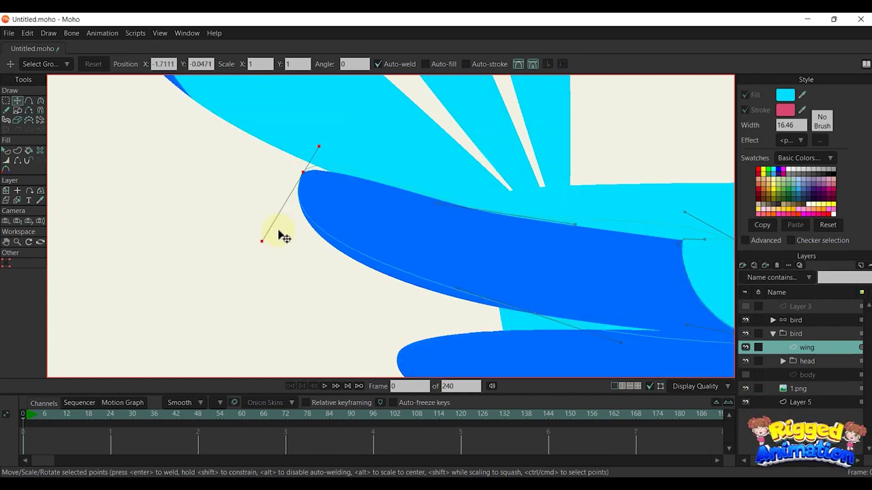
Step: Refine the long upper and lower edges and the inner end of the uppermost feather to follow the reference
drag(500, 247, 434, 213)
drag(392, 255, 393, 267)
drag(249, 111, 244, 119)
drag(606, 183, 501, 177)
drag(508, 165, 515, 178)
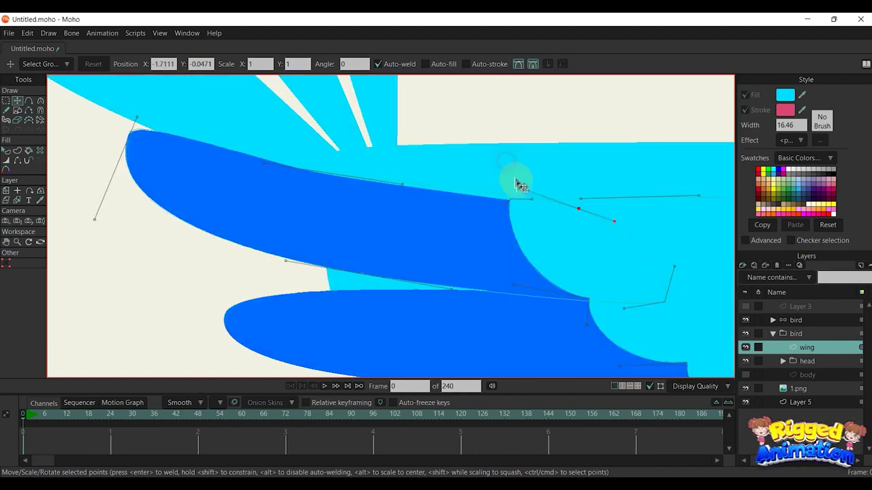
click(403, 185)
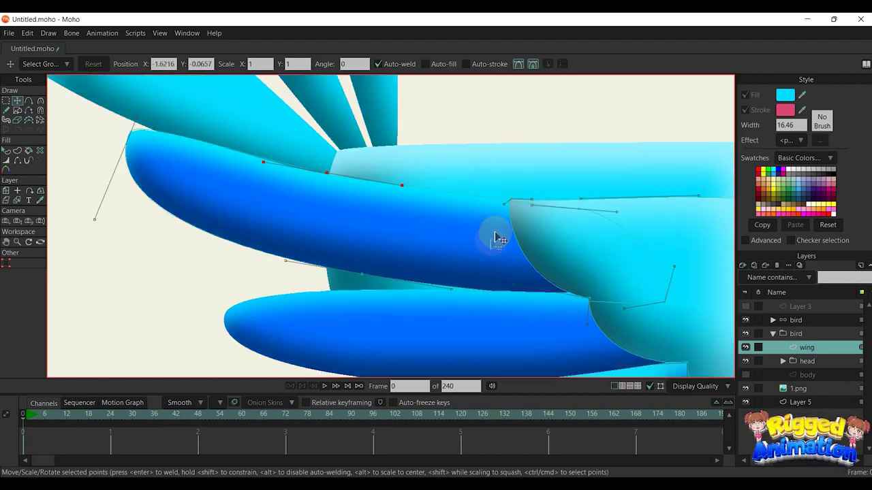
drag(438, 251, 375, 234)
Step: Duplicate the uppermost feather's outline and fit the copy to the second feather, adjusting its tip handles
scroll(425, 216, down, 4)
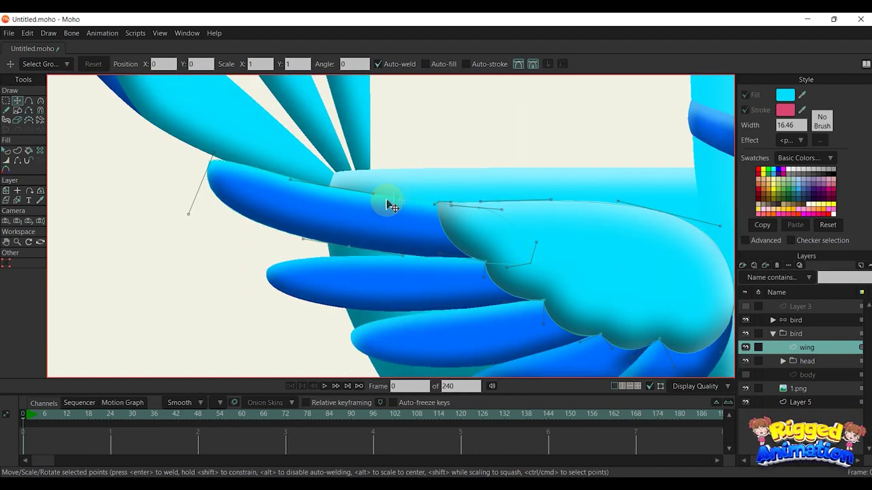
click(413, 208)
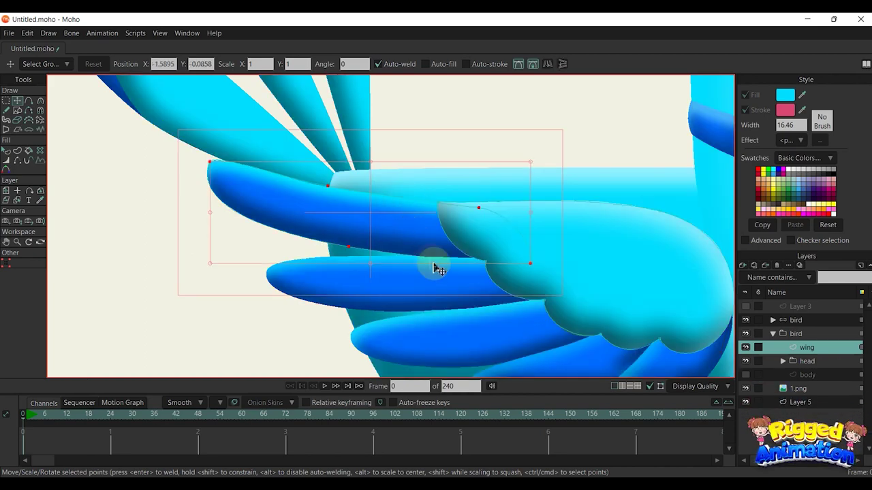
mouse_move(457, 282)
mouse_down()
mouse_move(580, 272)
mouse_move(603, 256)
mouse_up()
drag(436, 295, 441, 299)
click(236, 353)
drag(263, 250, 266, 271)
drag(264, 321, 261, 311)
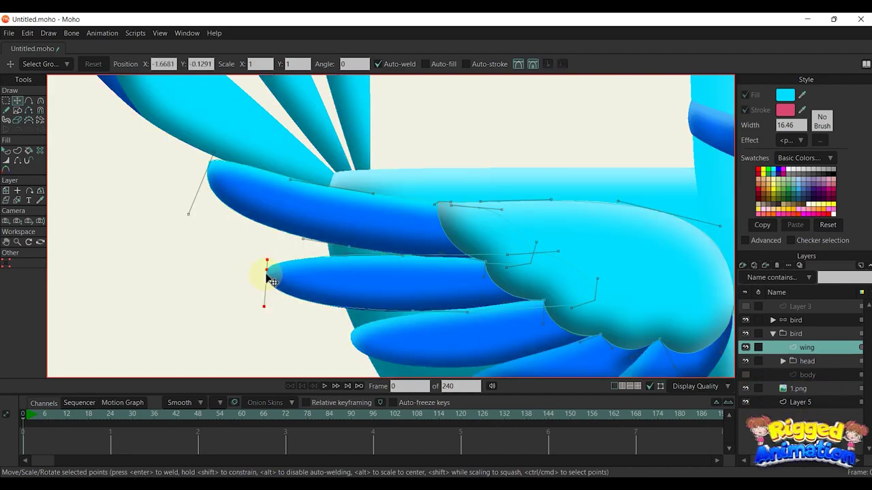
Step: Refine the handles along the gap between the first and second feathers
scroll(402, 300, up, 2)
drag(437, 302, 345, 231)
click(344, 230)
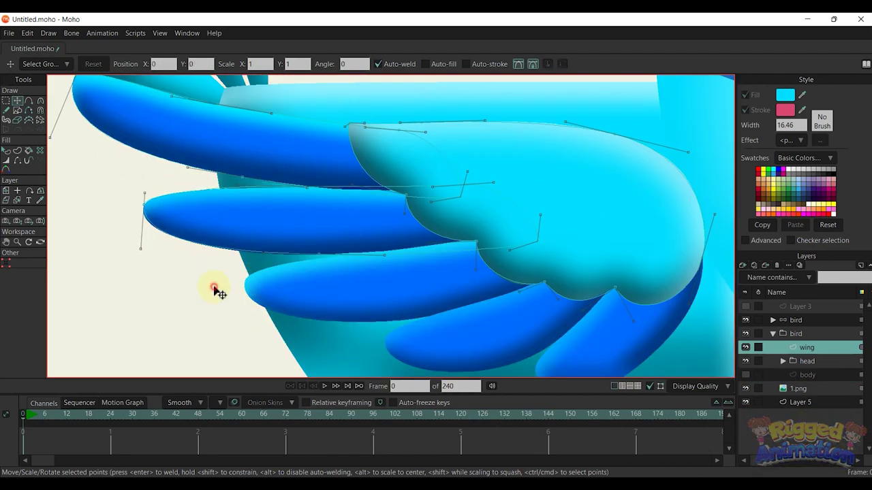
scroll(415, 185, up, 2)
click(482, 196)
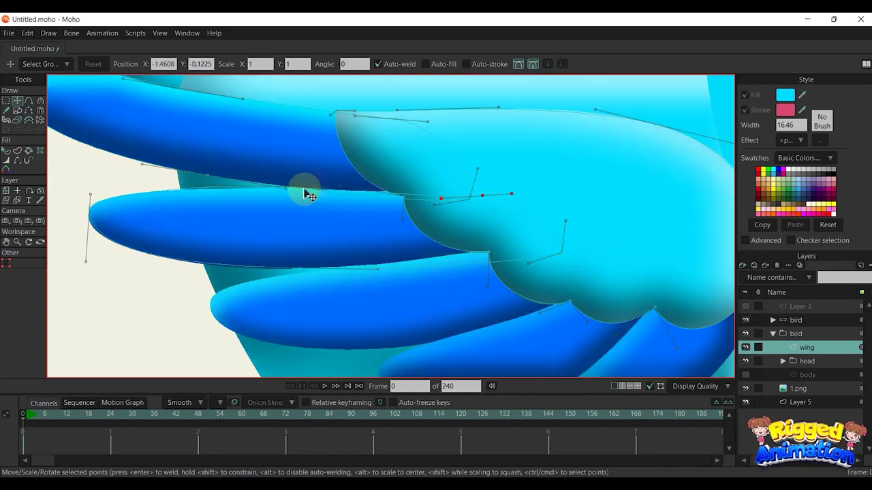
scroll(288, 189, up, 2)
mouse_move(287, 189)
mouse_down()
mouse_move(303, 181)
mouse_move(285, 191)
mouse_up()
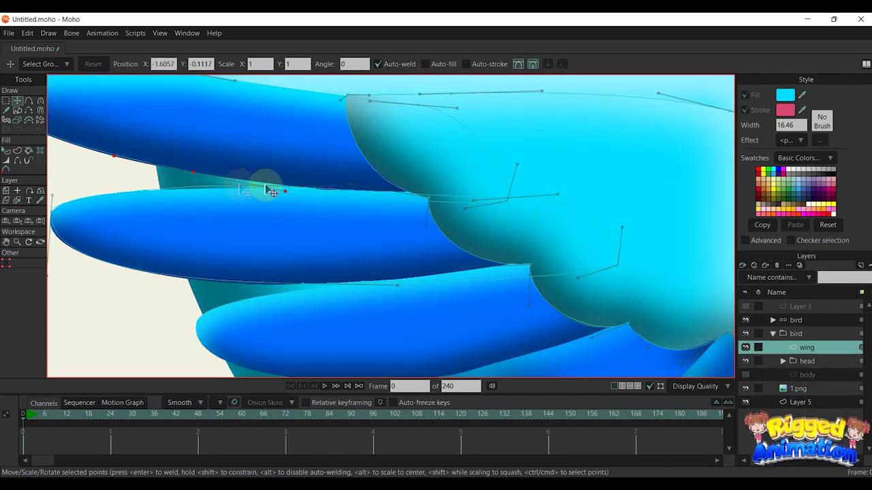
Step: Correct the scallop corner above the second feather and lower the feather's upper edge point to match the reference
scroll(368, 184, up, 2)
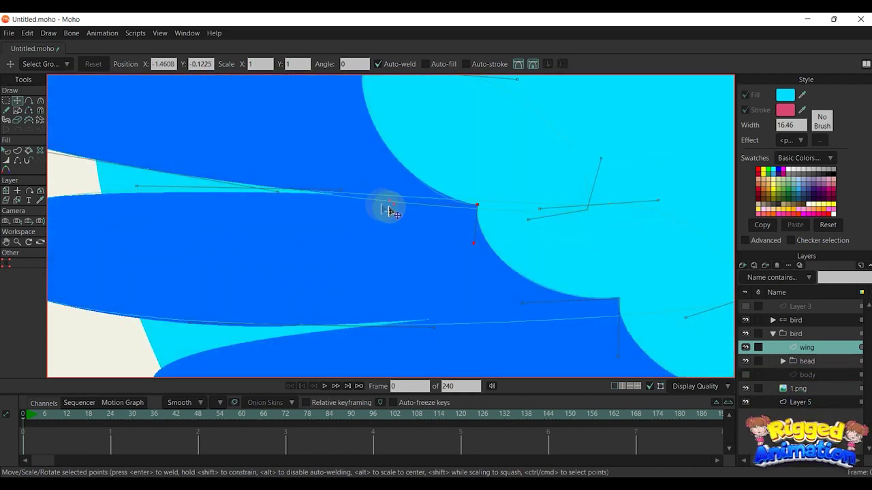
drag(380, 204, 394, 197)
click(155, 185)
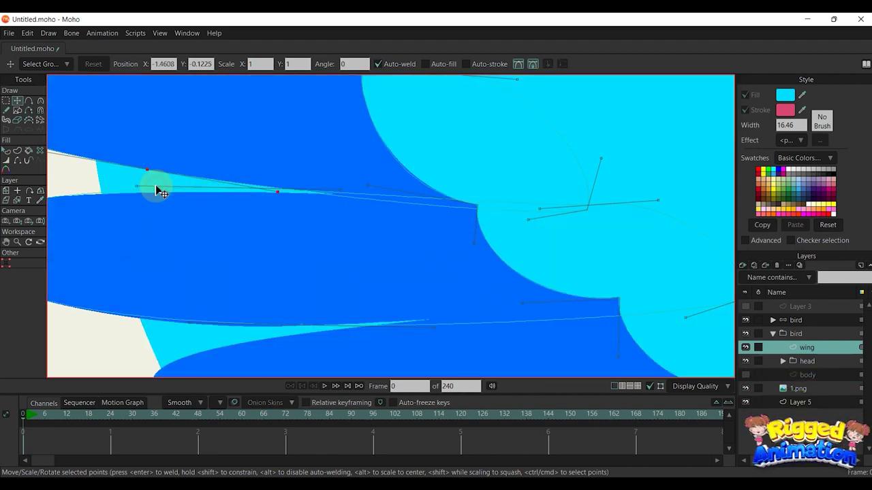
click(131, 191)
click(230, 189)
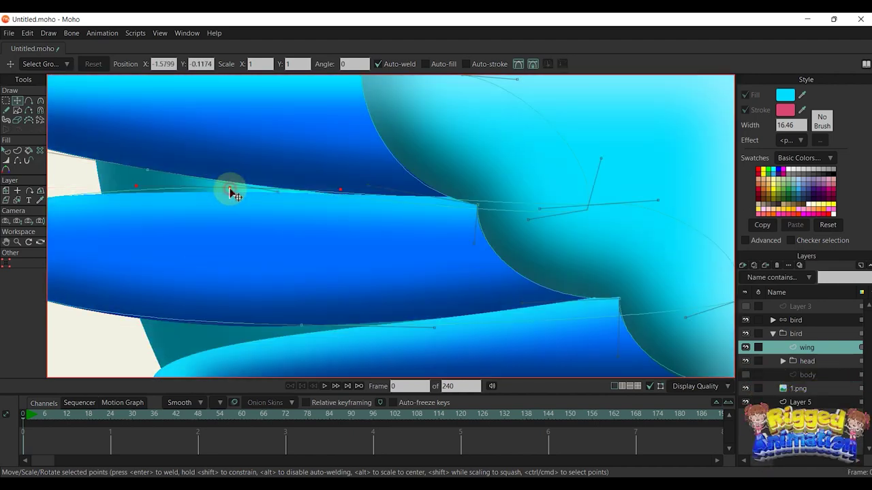
drag(230, 189, 230, 194)
scroll(358, 213, down, 5)
drag(498, 237, 489, 228)
Step: Duplicate the second feather's outline and place the copy over the third feather
click(342, 208)
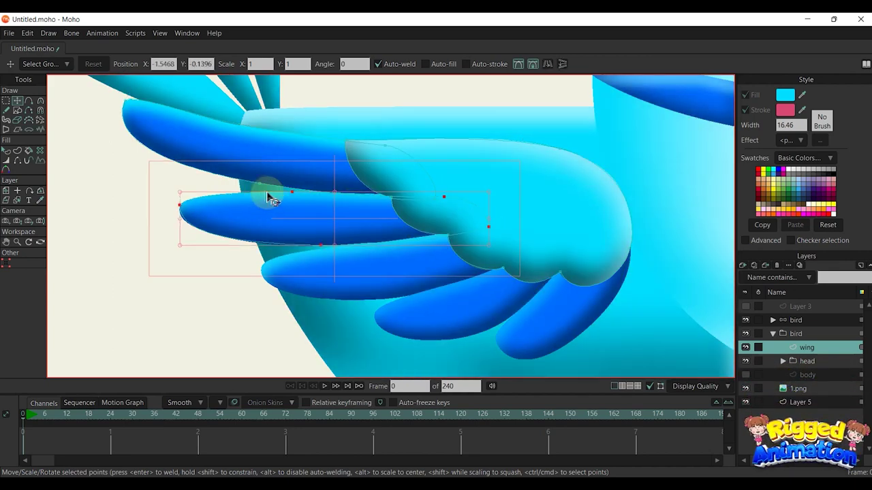
drag(386, 256, 421, 278)
mouse_move(579, 247)
mouse_down()
mouse_move(468, 256)
mouse_move(477, 246)
mouse_up()
click(264, 275)
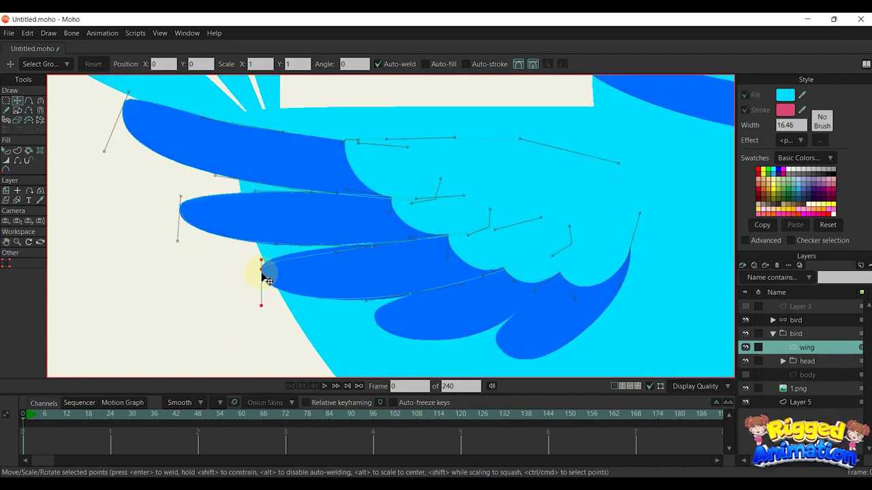
Step: Adjust the third feather's edge points and tip handles to match the reference
drag(336, 255, 323, 249)
drag(264, 256, 261, 253)
drag(280, 302, 258, 306)
drag(367, 302, 360, 305)
drag(422, 275, 352, 252)
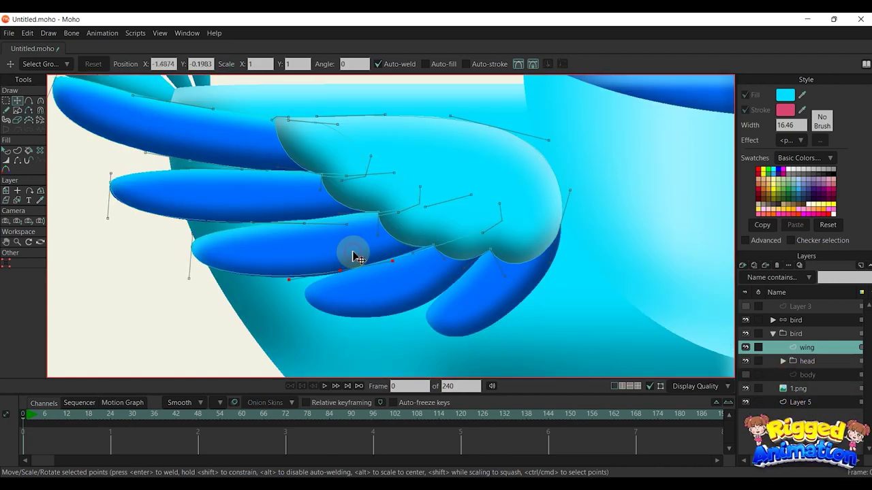
Step: Duplicate the third feather's outline, then move and fit the copy onto the fourth feather
click(230, 236)
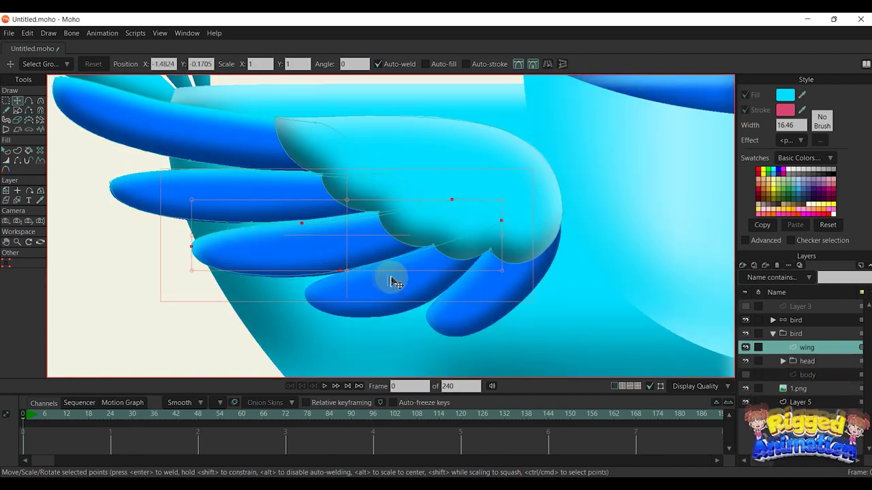
drag(410, 286, 431, 289)
drag(643, 255, 521, 237)
mouse_move(520, 240)
mouse_down()
mouse_move(485, 227)
mouse_move(558, 195)
mouse_move(525, 224)
mouse_move(502, 198)
mouse_move(478, 229)
mouse_move(282, 341)
mouse_move(311, 292)
mouse_move(388, 280)
mouse_move(381, 263)
mouse_move(325, 284)
mouse_move(446, 314)
mouse_move(404, 327)
mouse_move(331, 253)
mouse_move(336, 261)
mouse_up()
Step: Duplicate the fourth feather's outline and rotate and move the copy onto the fifth, frontmost feather
click(336, 258)
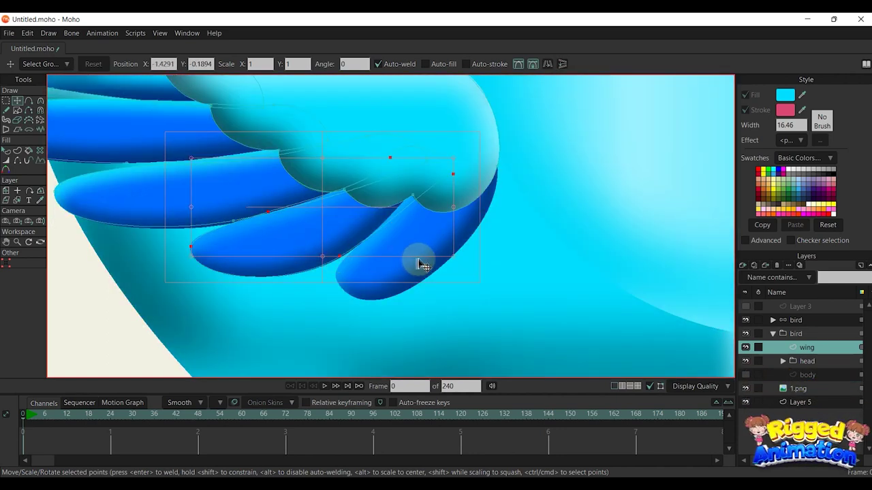
drag(423, 265, 443, 269)
drag(592, 201, 559, 150)
drag(549, 202, 486, 187)
drag(502, 133, 488, 149)
Step: Adjust the points and handles of the frontmost feather's tip, sides and upper end to match the reference
key(Return)
click(502, 134)
drag(303, 333, 351, 307)
drag(354, 249, 390, 221)
mouse_move(313, 285)
mouse_down()
mouse_move(457, 255)
mouse_move(411, 312)
mouse_up()
mouse_move(509, 178)
mouse_down()
mouse_move(498, 167)
mouse_move(509, 178)
mouse_move(495, 192)
mouse_up()
Step: Select all the wing's points and move the whole wing from the reference onto the bird drawing beside it
scroll(444, 227, down, 6)
key(q)
scroll(509, 249, down, 1)
key(g)
mouse_move(273, 147)
mouse_down()
mouse_move(224, 149)
mouse_move(235, 147)
mouse_up()
key(t)
drag(387, 225, 501, 217)
scroll(334, 212, up, 3)
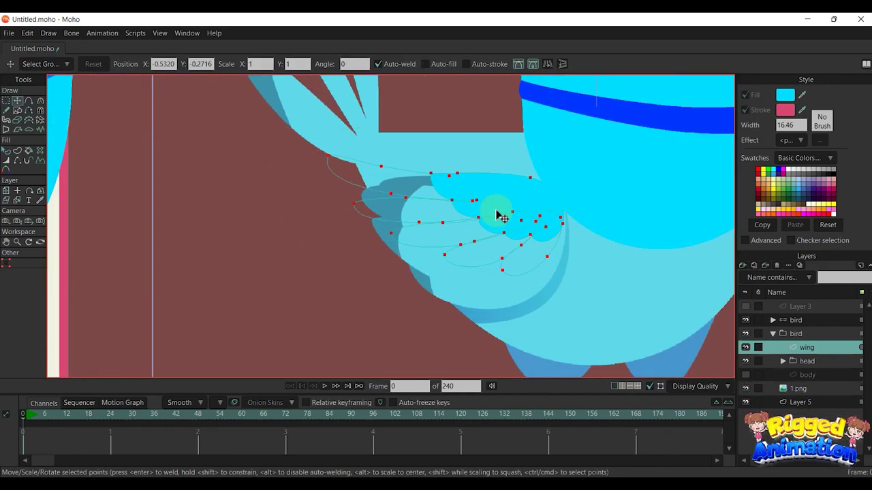
scroll(494, 212, down, 2)
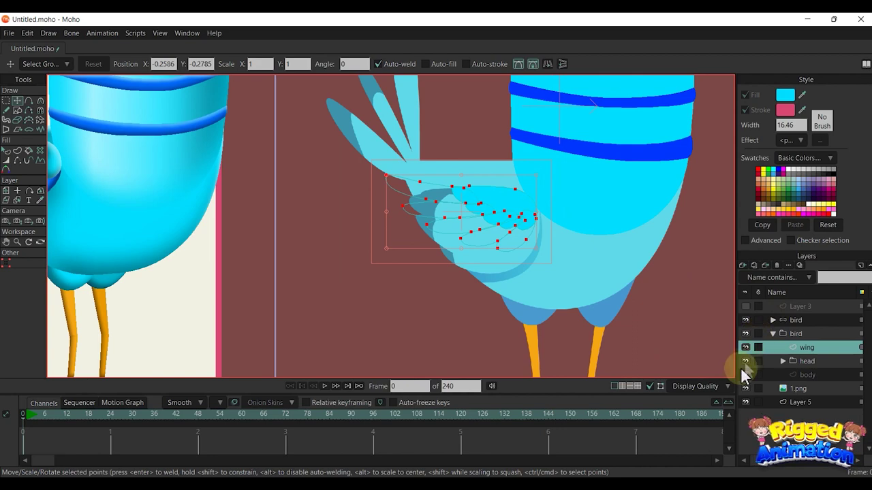
Step: Hide the 1.png reference and create a cyan filled shape from the upper part of the wing
click(745, 389)
scroll(508, 210, up, 4)
click(499, 169)
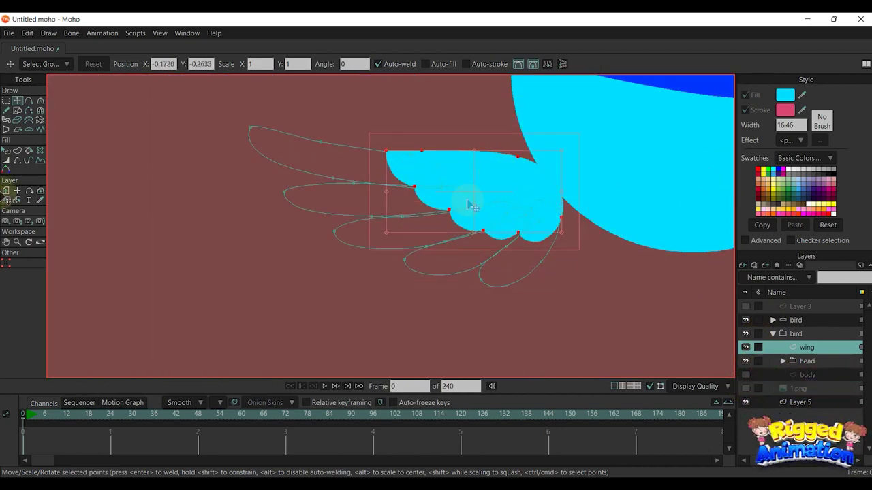
click(17, 151)
click(102, 64)
scroll(364, 153, up, 1)
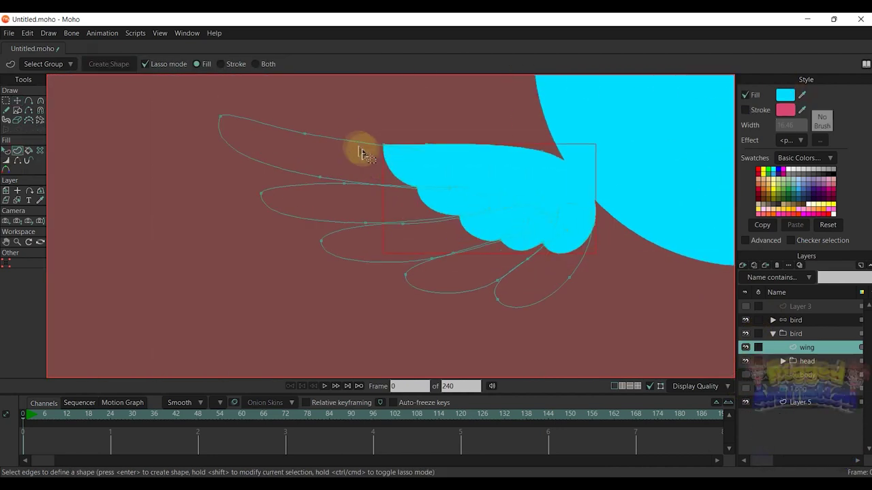
Step: Create filled shapes for the wing's top two feathers, coloured dark blue like the body stripes
key(Return)
scroll(490, 204, down, 4)
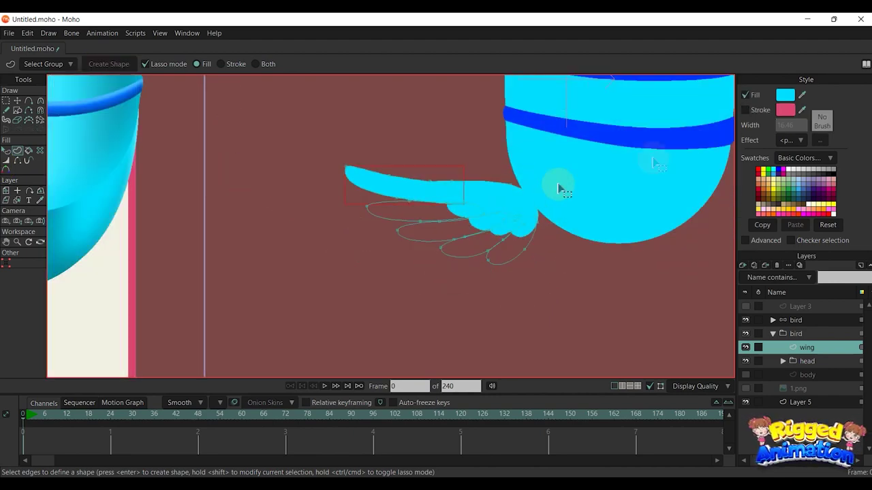
drag(772, 104, 714, 132)
scroll(402, 205, up, 1)
key(q)
key(g)
click(384, 202)
click(16, 151)
key(Return)
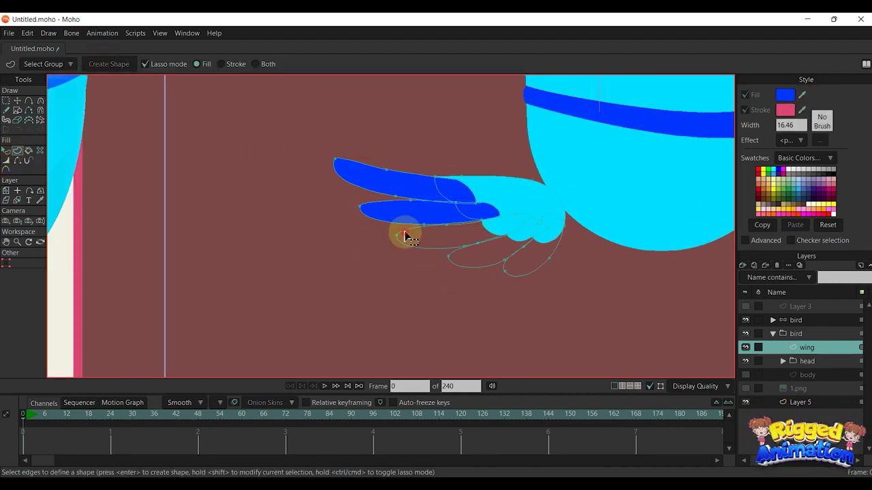
Step: Create dark blue filled shapes for the wing's remaining three feathers
drag(403, 235, 408, 240)
click(120, 64)
click(462, 251)
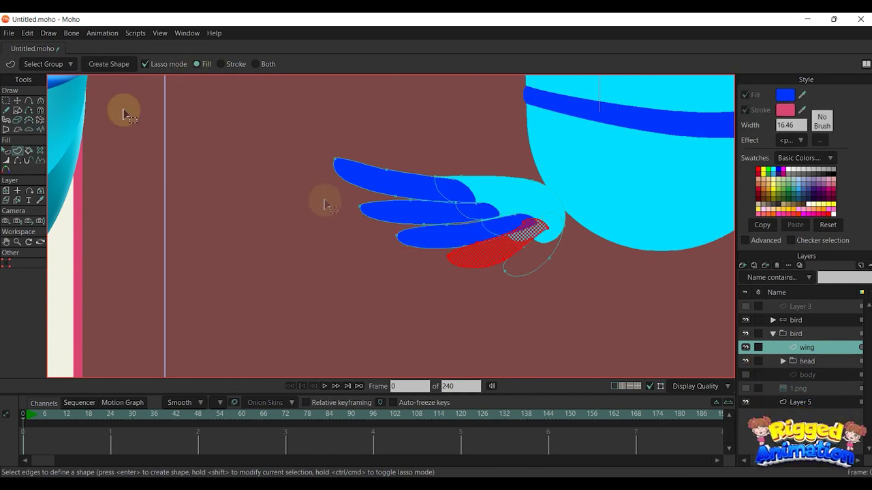
click(121, 64)
click(469, 250)
drag(470, 256, 506, 273)
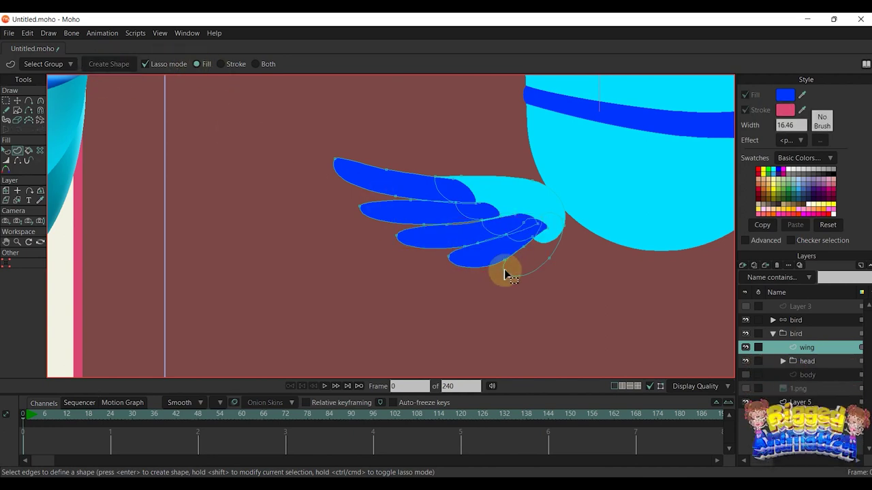
click(119, 64)
Step: Bring the cyan upper wing shape in front of the feathers and adjust the feathers' edge points to close the gaps between them
key(q)
click(523, 198)
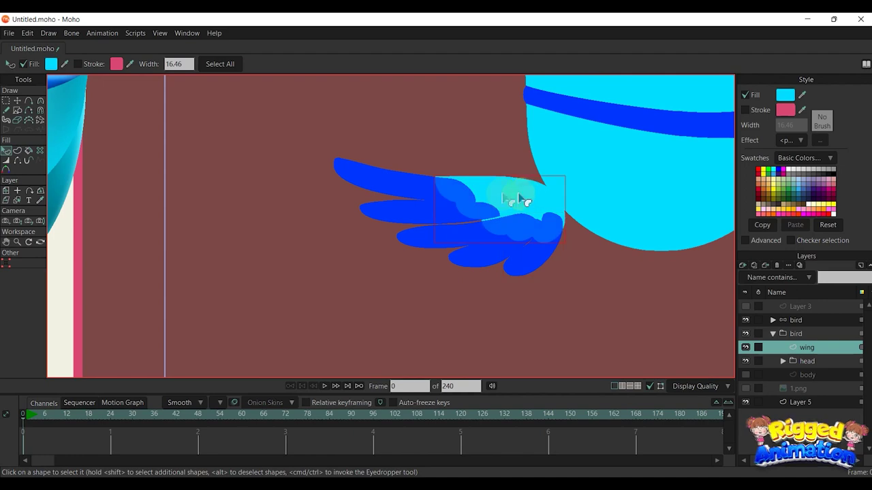
key(t)
scroll(468, 211, up, 6)
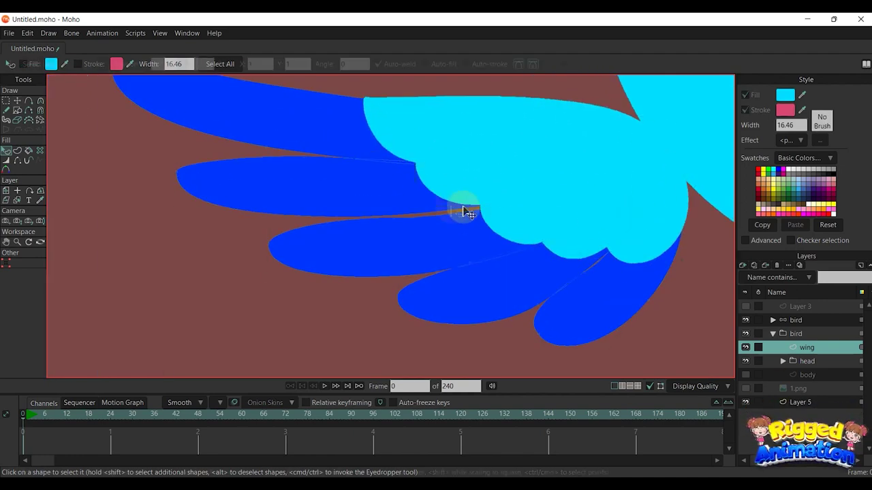
drag(381, 227, 281, 218)
scroll(454, 249, down, 2)
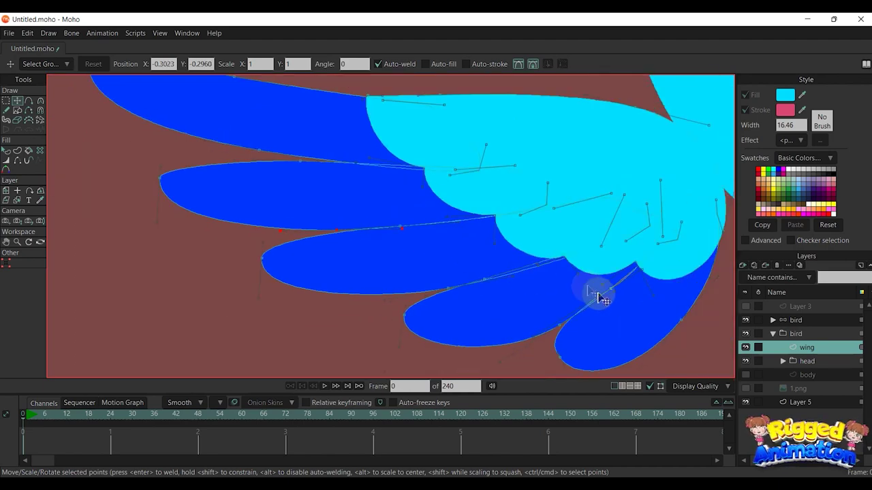
scroll(603, 289, up, 1)
drag(616, 287, 609, 293)
key(q)
scroll(470, 271, down, 7)
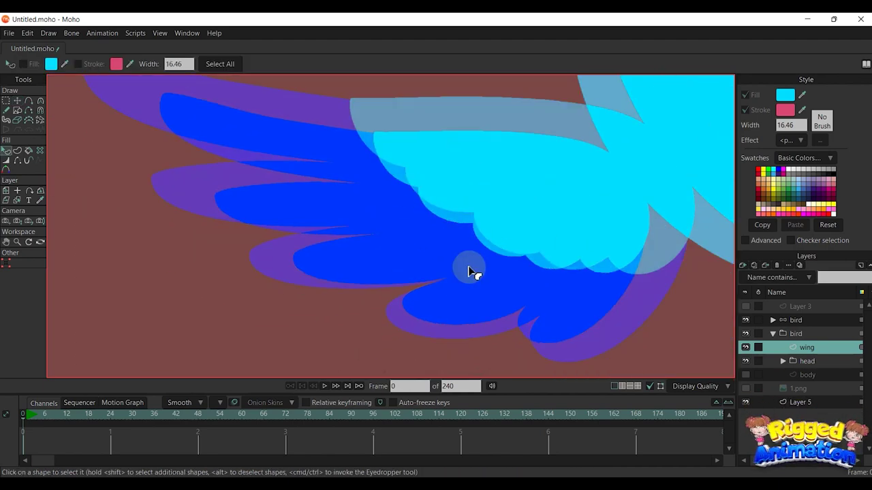
Step: Show the body layer, then duplicate the wing layer and place the copy beneath the body
click(746, 375)
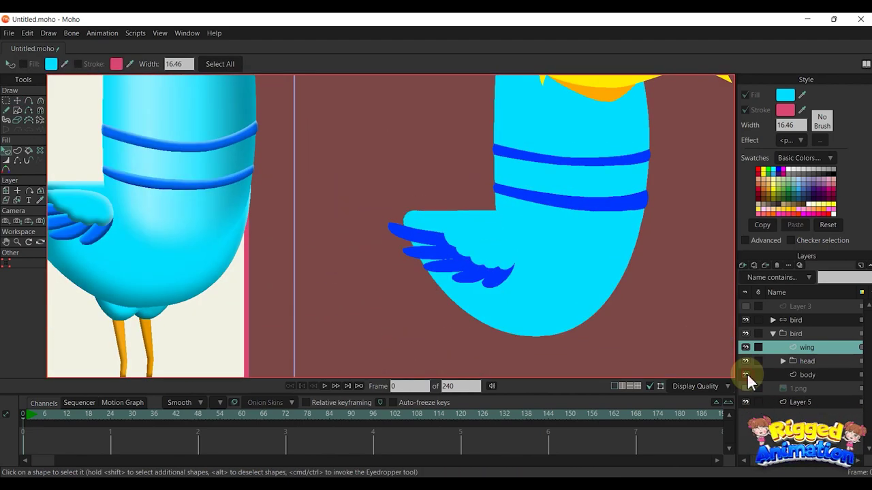
click(800, 346)
click(754, 265)
drag(821, 397, 820, 397)
Step: Set the wing copy's origin near the wing's inner end, resize the copy slightly, and compare both wings with the body hidden
scroll(487, 289, up, 3)
key(m)
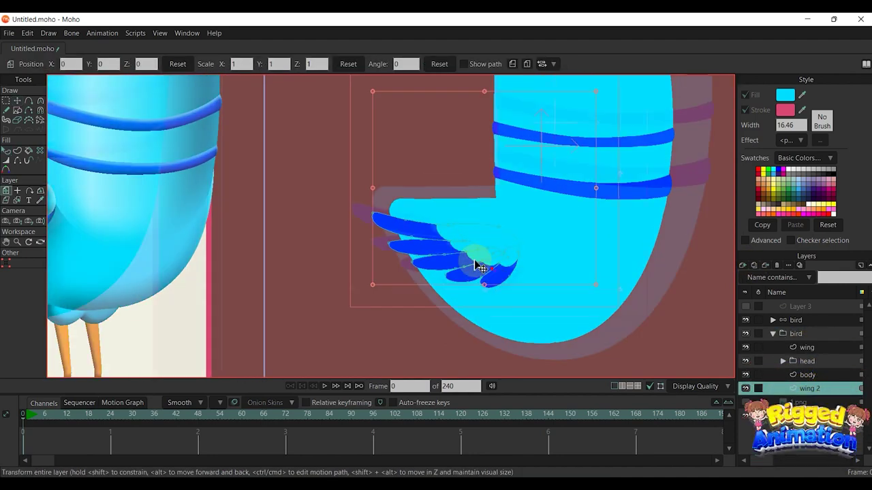
key(0)
click(508, 232)
key(m)
drag(350, 203, 359, 208)
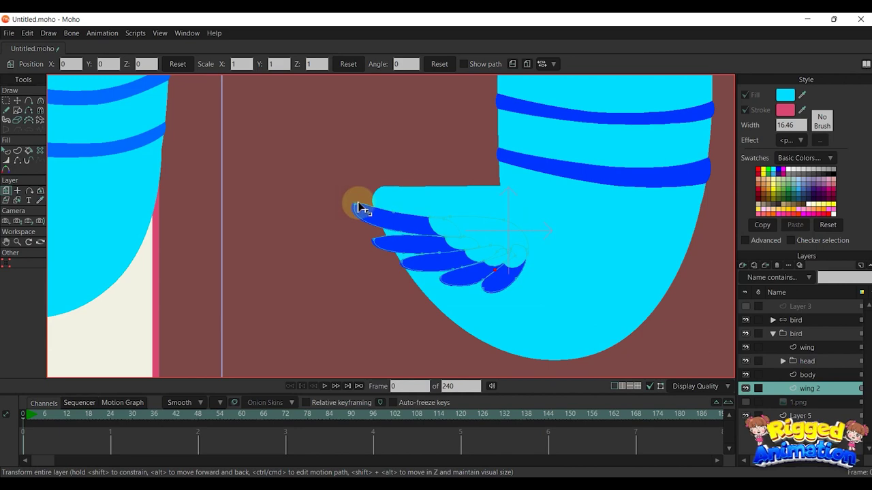
key(q)
click(746, 374)
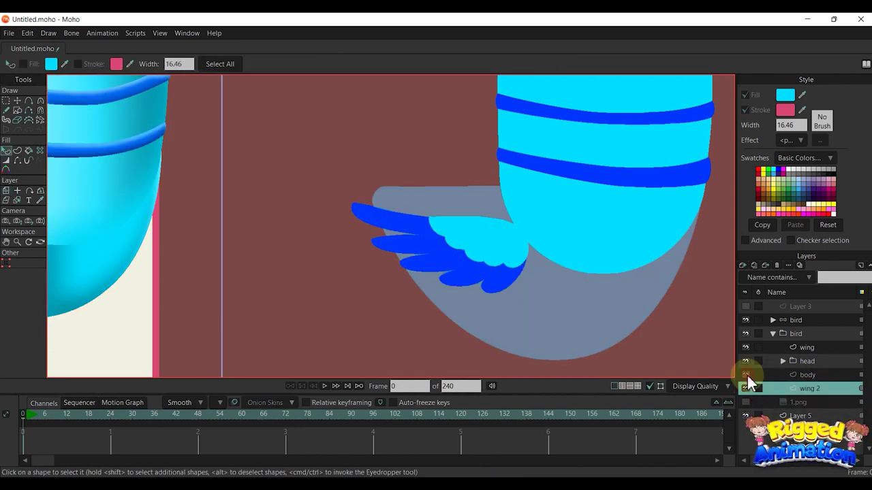
click(746, 347)
click(746, 347)
click(746, 375)
Step: Show the 1.png reference again and make the body layer active
scroll(535, 296, down, 2)
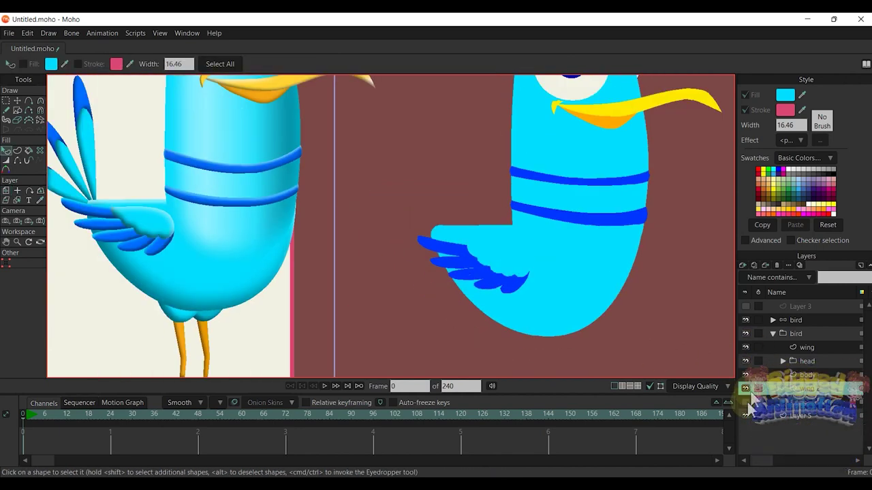
click(746, 403)
drag(446, 302, 457, 259)
scroll(456, 260, up, 3)
drag(502, 289, 448, 249)
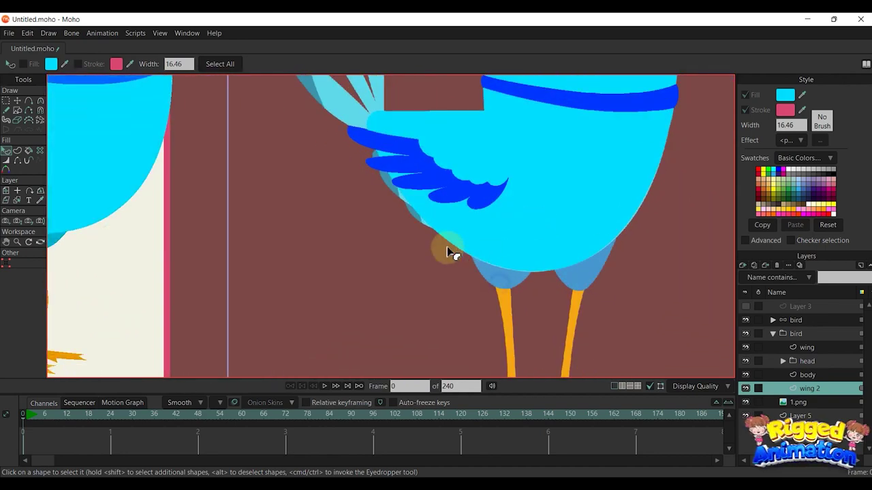
drag(523, 276, 509, 253)
scroll(538, 266, down, 4)
click(798, 375)
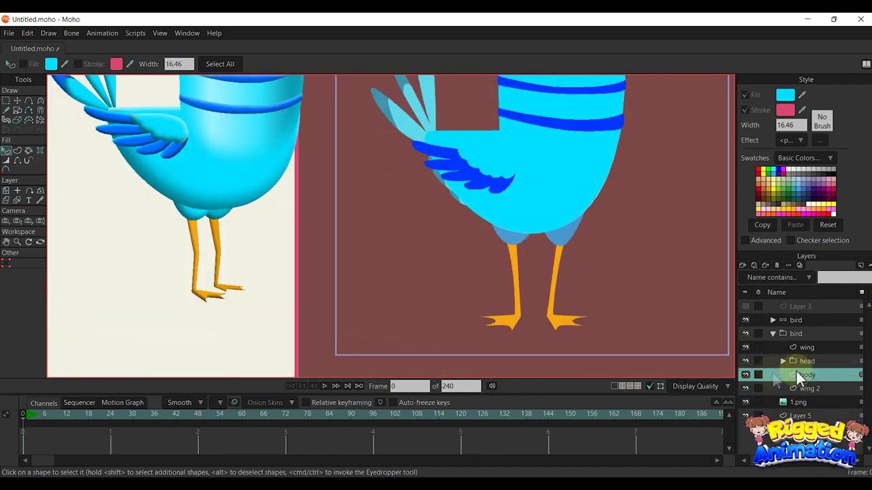
Step: Draw a closed outline around the tallest tail feather on the body layer
scroll(456, 164, up, 5)
key(a)
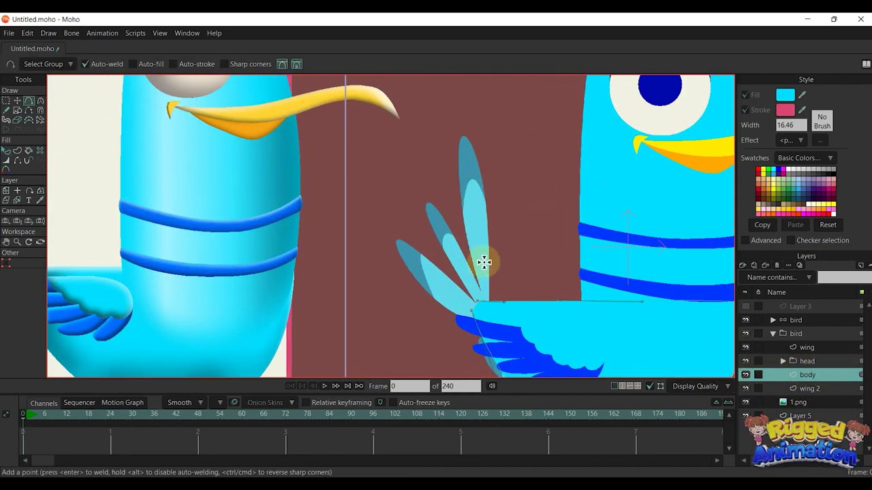
mouse_move(462, 139)
mouse_down()
mouse_move(463, 210)
mouse_move(487, 202)
mouse_move(466, 138)
mouse_up()
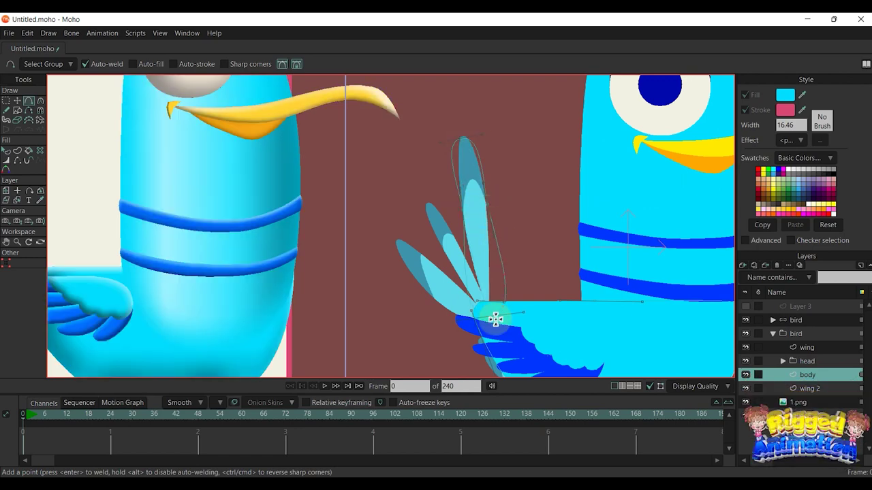
key(c)
scroll(415, 146, up, 5)
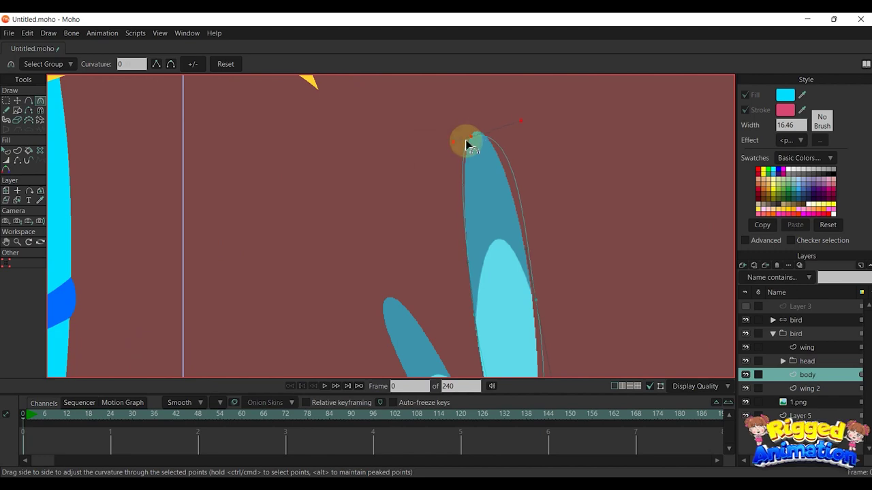
Step: Adjust the points and handles of the tallest tail feather's tip and sides to match the reference
key(t)
drag(470, 137, 491, 131)
drag(519, 282, 529, 213)
drag(540, 293, 536, 293)
drag(475, 284, 467, 217)
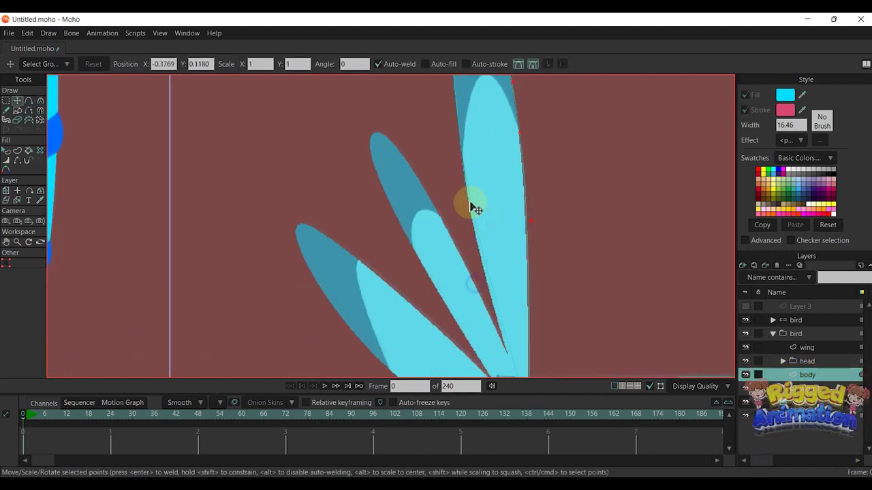
Step: Divide the tallest tail feather with a rounded inner curve and fill its tip dark blue
scroll(468, 218, down, 2)
scroll(518, 327, down, 1)
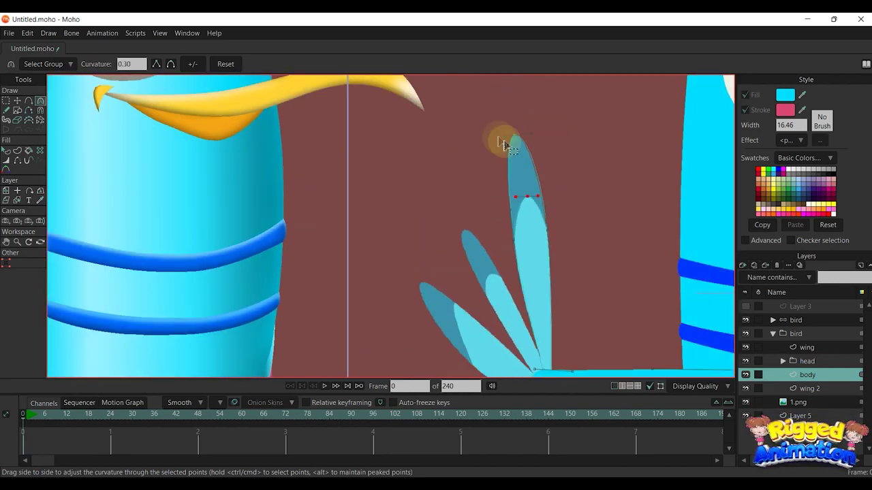
drag(501, 116, 584, 183)
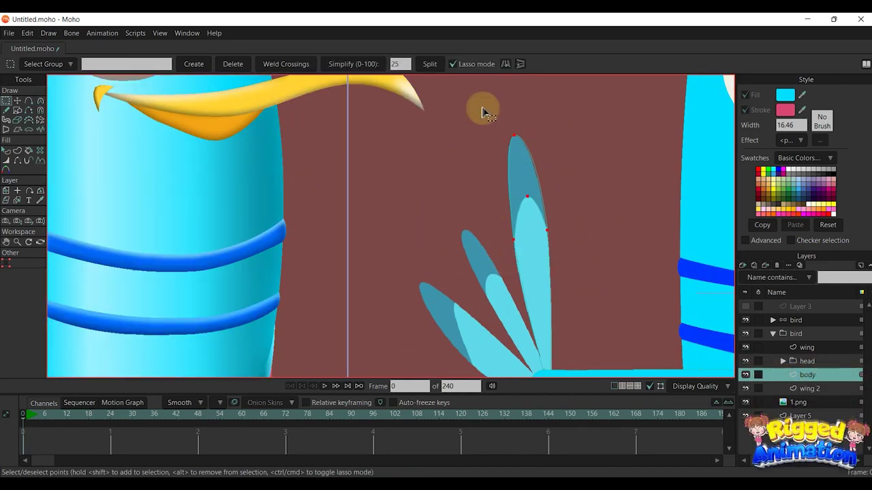
click(17, 151)
key(Return)
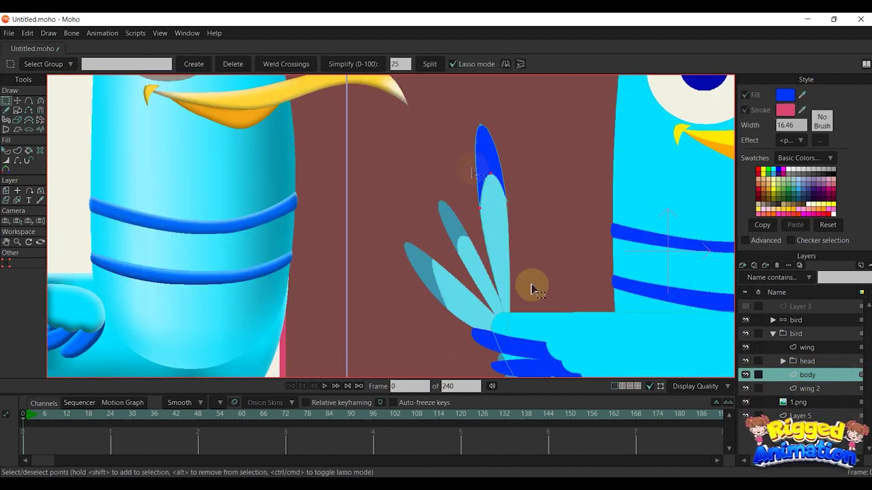
Step: Fill the lower part of the tallest tail feather with the body's cyan
mouse_move(479, 170)
mouse_down()
mouse_move(524, 220)
mouse_move(522, 335)
mouse_up()
click(17, 150)
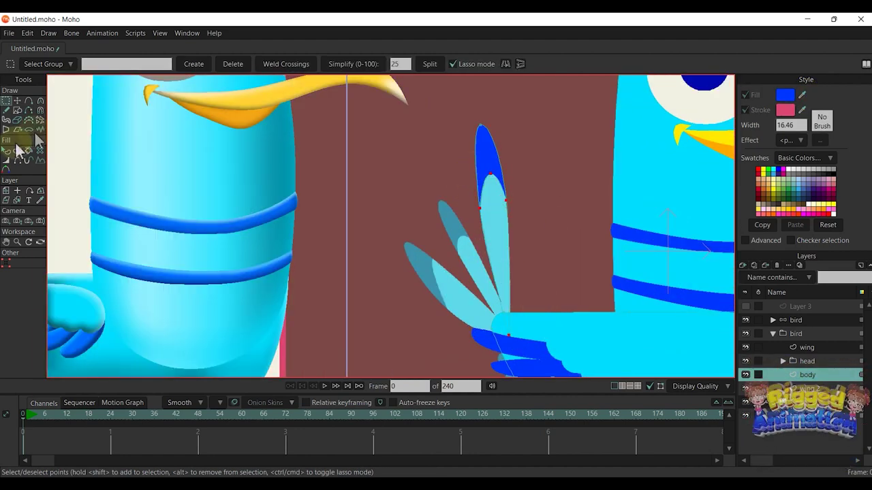
click(106, 65)
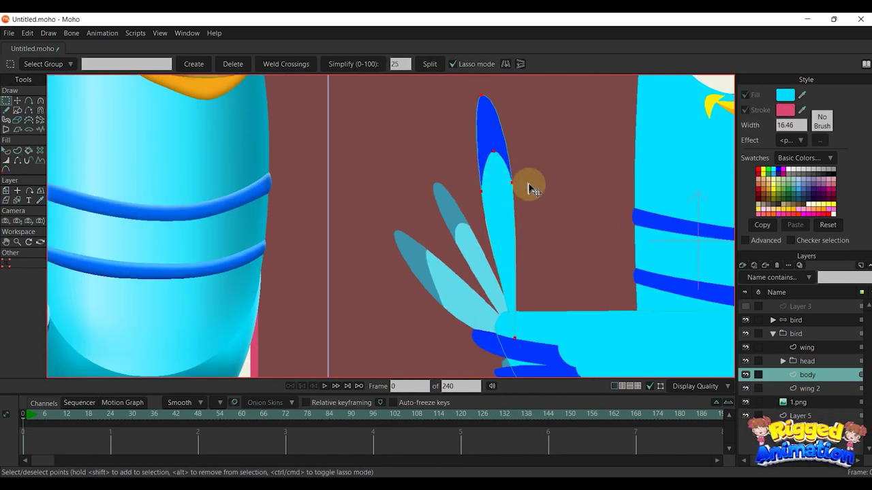
Step: Duplicate the tallest tail feather and rotate, scale and reshape the copy to fit the middle feather
key(t)
drag(525, 197, 486, 255)
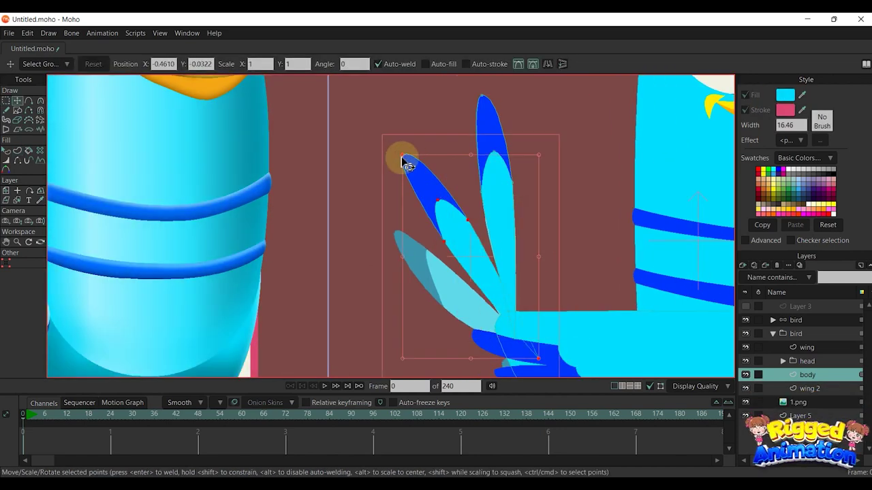
mouse_move(397, 154)
mouse_down()
mouse_move(418, 164)
mouse_move(430, 185)
mouse_up()
drag(471, 208, 461, 173)
drag(464, 155, 472, 157)
drag(458, 186, 455, 184)
click(542, 312)
drag(519, 330, 504, 304)
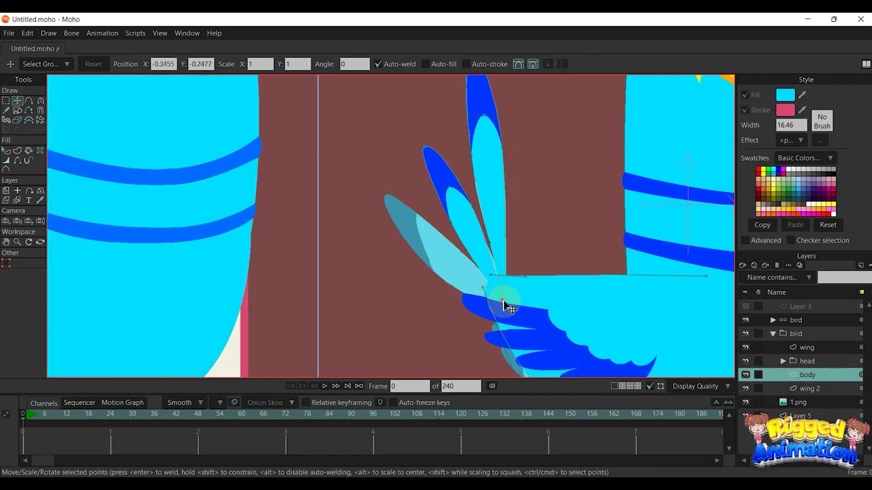
Step: Copy and paste the middle tail feather, then rotate, move and reshape the copy to fit the lowest tail feather
click(444, 167)
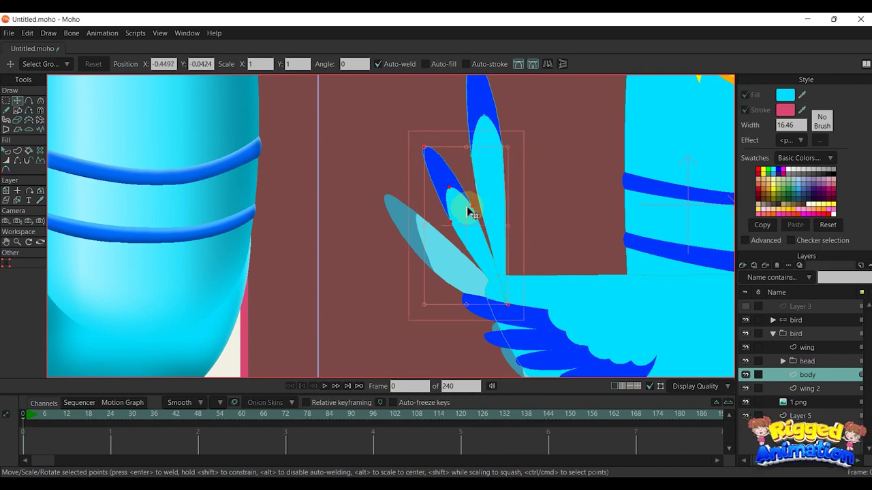
key(ctrl+c)
key(ctrl+v)
mouse_move(473, 215)
mouse_down()
mouse_move(432, 243)
mouse_move(471, 230)
mouse_move(455, 255)
mouse_move(525, 254)
mouse_up()
mouse_move(464, 264)
mouse_down()
mouse_move(527, 253)
mouse_move(466, 262)
mouse_up()
scroll(435, 270, up, 2)
key(r)
key(t)
drag(401, 280, 432, 270)
drag(405, 242, 397, 242)
scroll(530, 274, up, 1)
drag(538, 320, 483, 334)
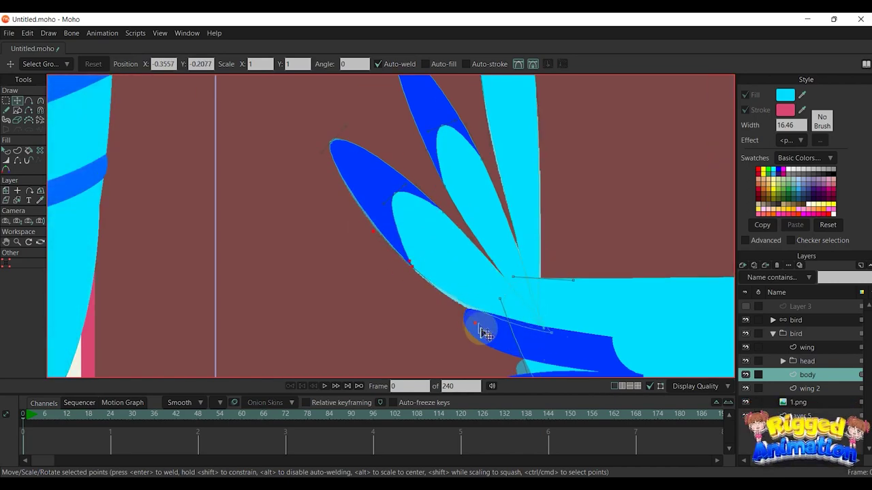
key(q)
scroll(484, 320, down, 6)
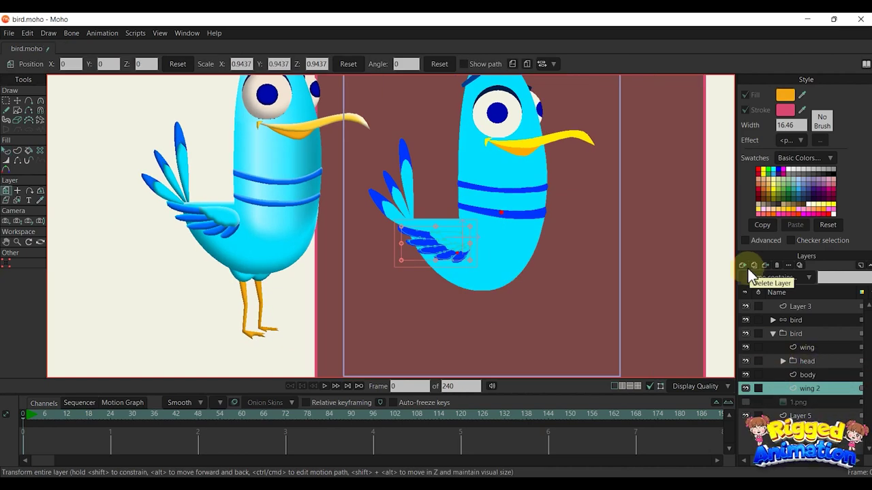
Step: Add a new vector layer
click(744, 265)
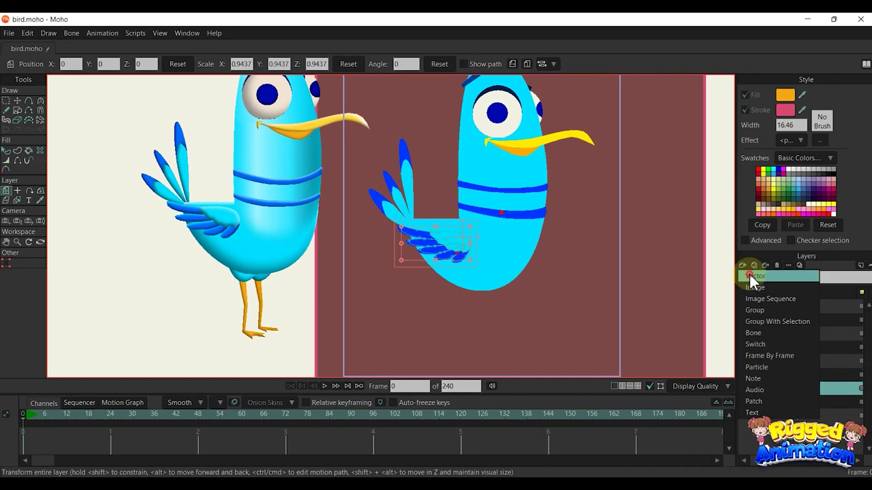
Step: Name the new group layer "upper leg" and the vector layer inside it "thigh"
click(795, 389)
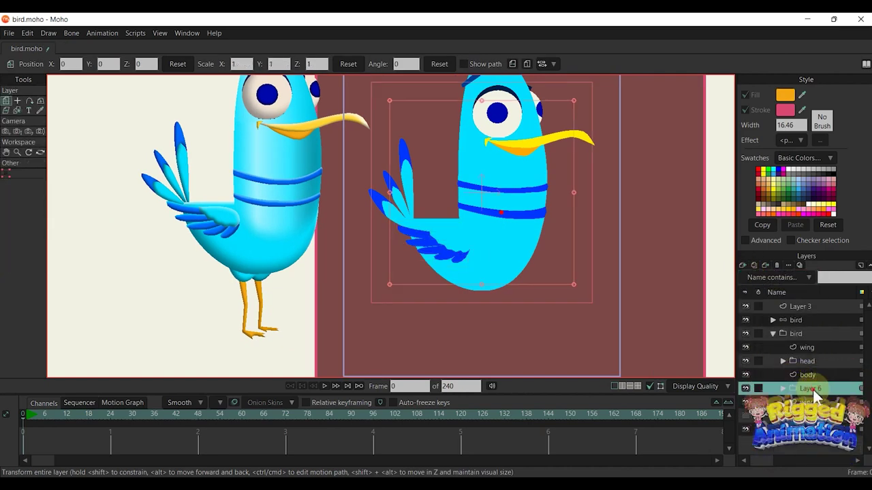
click(813, 391)
text(upper leg)
key(Return)
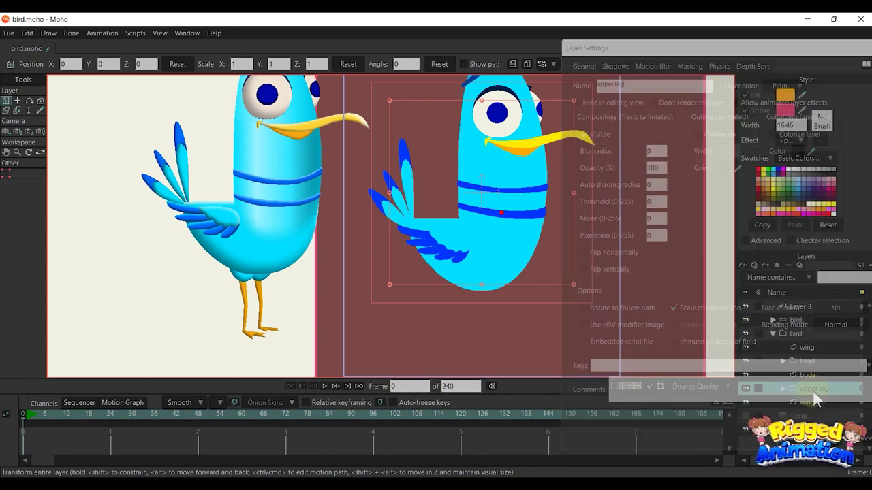
click(785, 391)
double_click(823, 402)
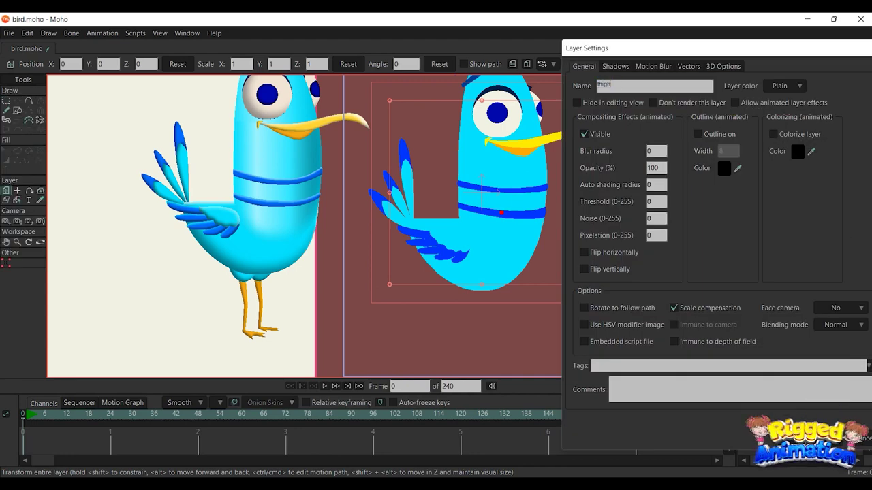
key(Return)
Step: Draw a closed curved thigh outline over the reference's nearer thigh and adjust its curve to match
scroll(506, 371, up, 2)
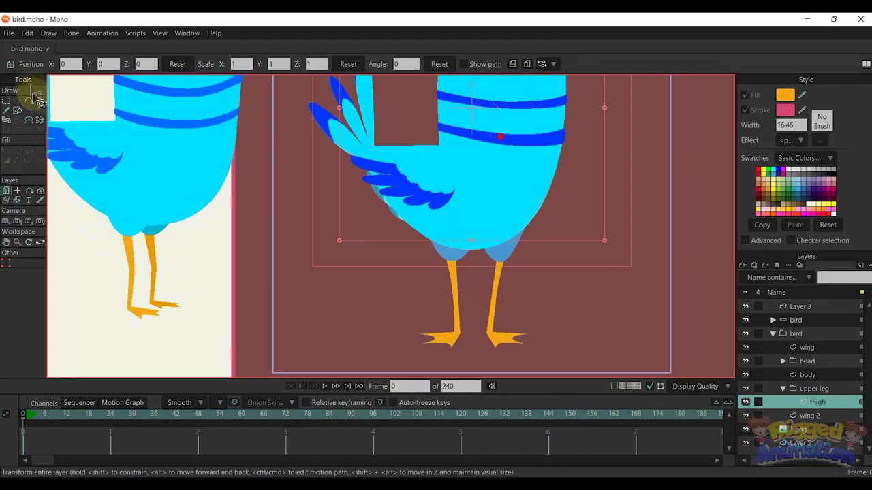
click(29, 101)
scroll(430, 254, up, 5)
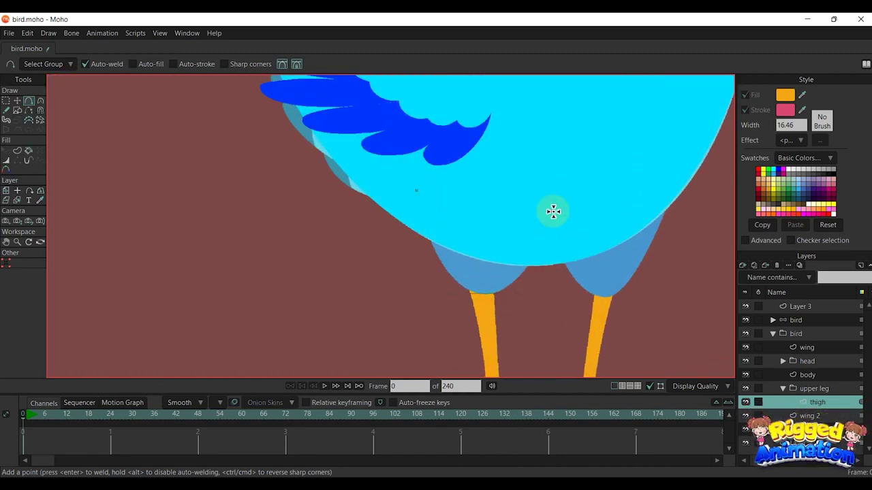
key(t)
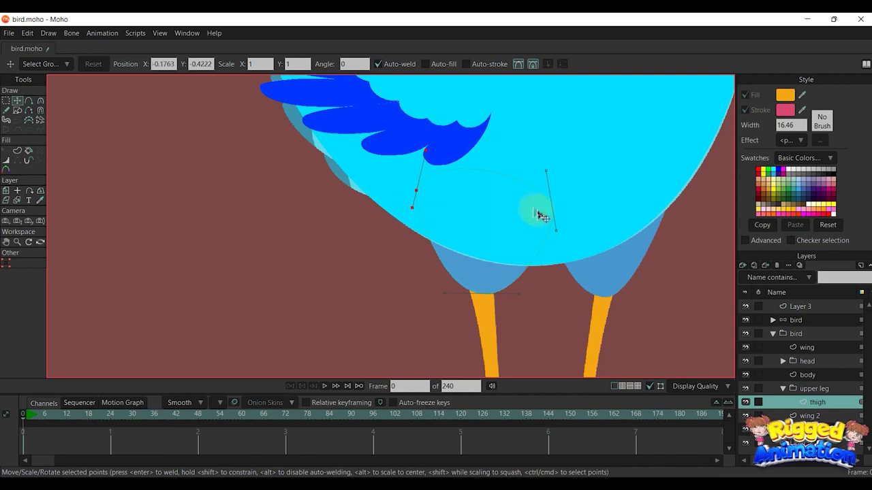
drag(538, 213, 539, 202)
click(467, 168)
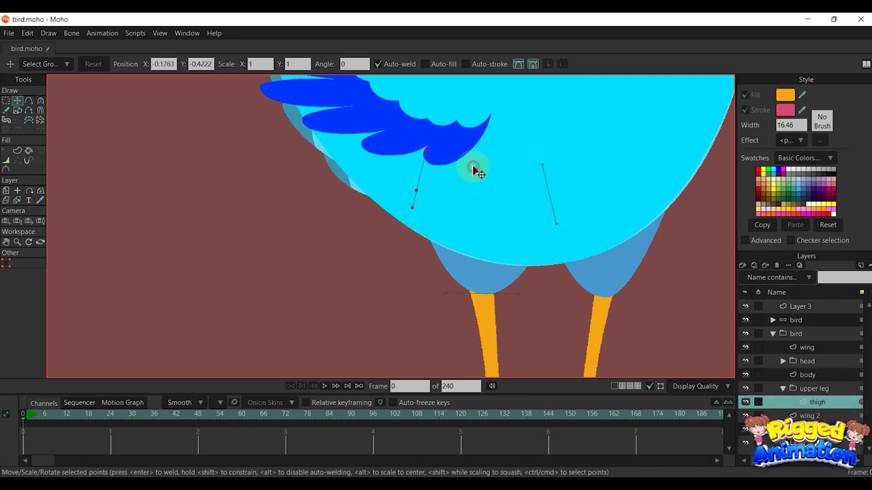
Step: Create a filled shape from the thigh outline using the light blue sampled from the bird's body
click(18, 151)
click(119, 64)
drag(801, 95, 560, 229)
key(q)
Step: Draw the leg section from the thigh down to the knee and make its outline straight-edged with sharp corners
drag(558, 308, 570, 211)
key(a)
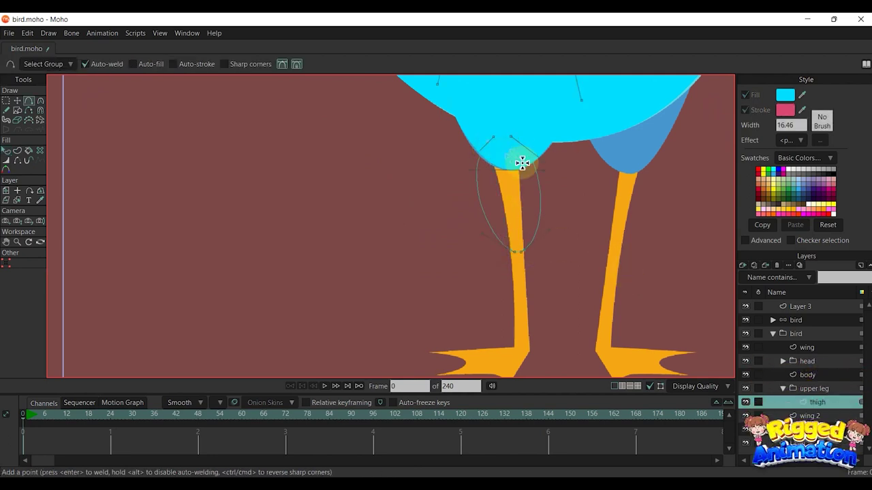
key(t)
click(540, 204)
key(c)
drag(525, 208, 251, 322)
key(t)
click(543, 261)
Step: Draw a knee circle at the lower end of the leg outline and position it across the leg's width
click(17, 110)
scroll(541, 257, up, 5)
drag(513, 262, 474, 224)
scroll(521, 243, up, 2)
key(t)
mouse_move(521, 243)
mouse_down()
mouse_move(468, 226)
mouse_move(478, 238)
mouse_move(467, 220)
mouse_up()
Step: Fill the knee circle without a stroke, using the orange sampled from the reference leg
key(q)
click(746, 110)
click(802, 94)
click(479, 150)
Step: Nudge and rotate the knee circle so it sits between the edges of the reference leg
scroll(467, 220, up, 3)
key(t)
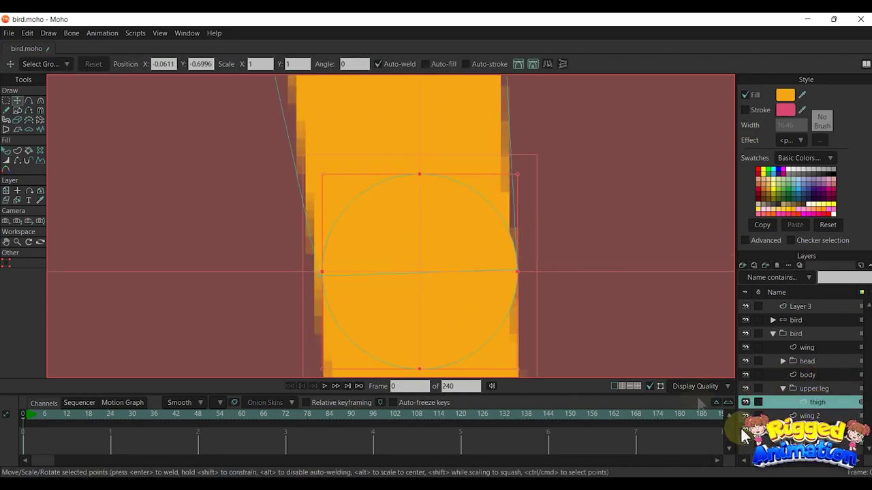
drag(528, 279, 528, 275)
drag(484, 284, 481, 285)
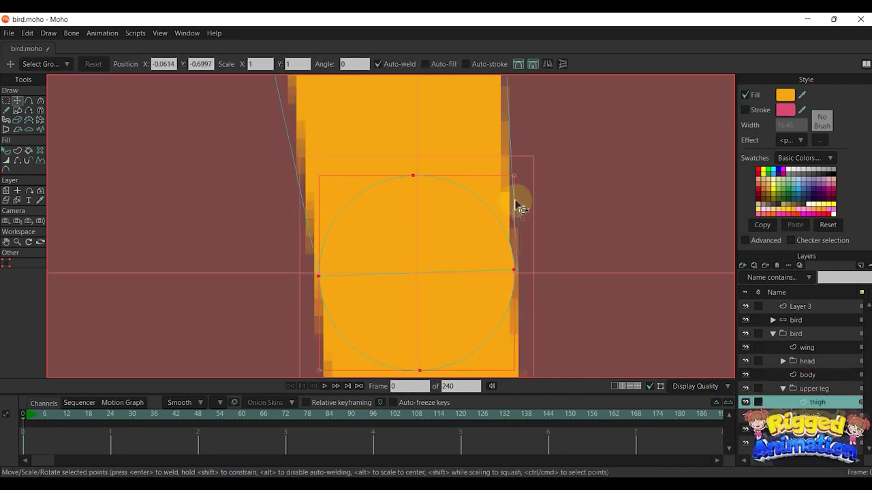
click(545, 215)
scroll(335, 274, up, 1)
drag(355, 218, 361, 218)
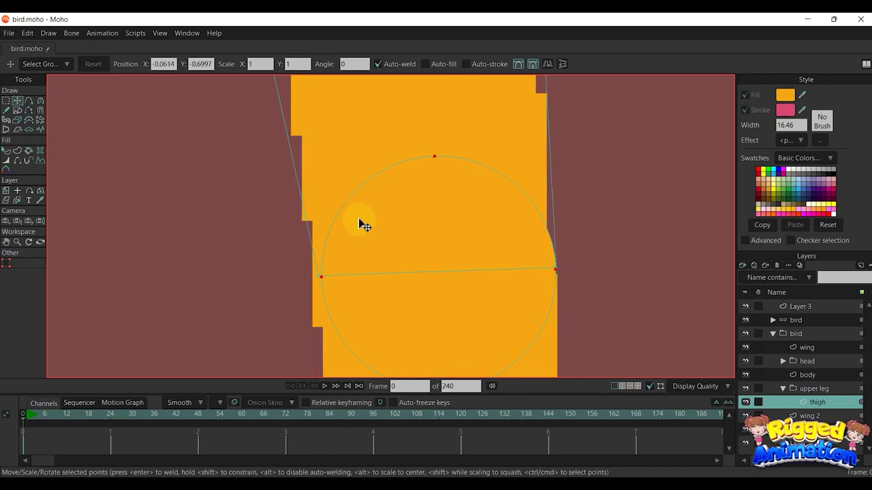
Step: Align the leg outline's lower corner points exactly with the knee circle's side points
key(g)
scroll(321, 281, up, 3)
click(6, 264)
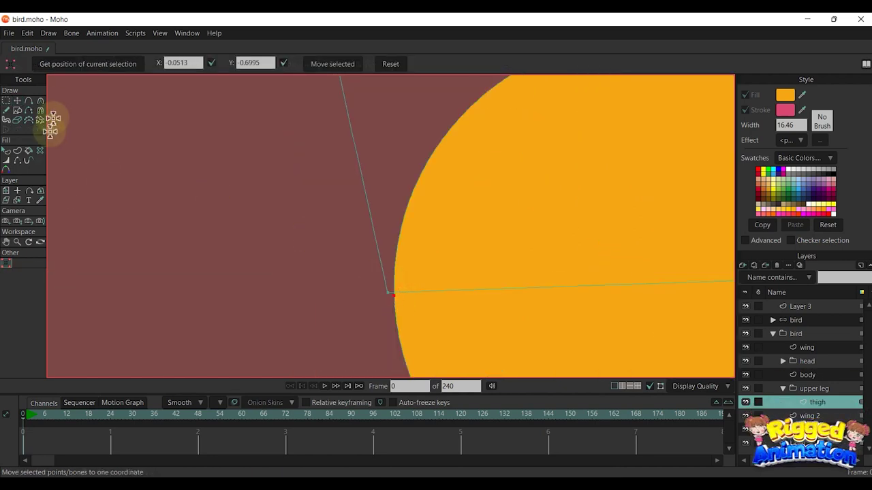
click(333, 64)
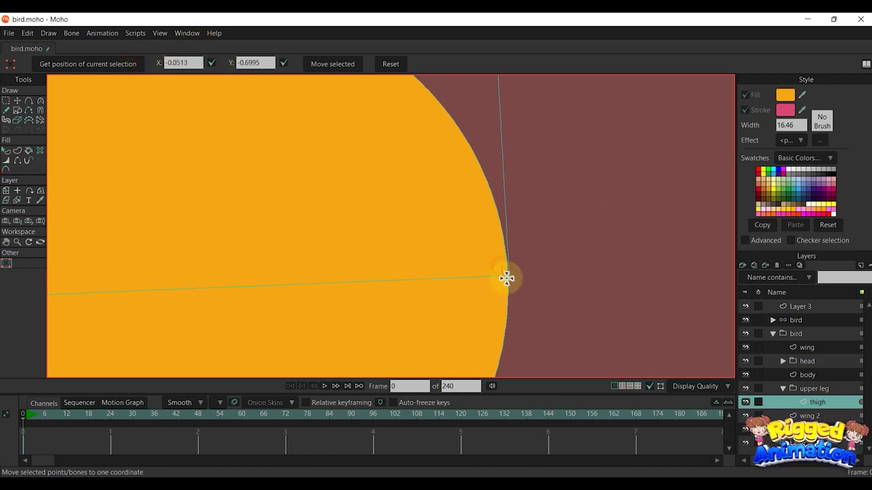
scroll(549, 230, down, 5)
Step: Fine-tune the joined knee circle and adjust the leg outline's points to follow the reference leg up to the thigh
key(g)
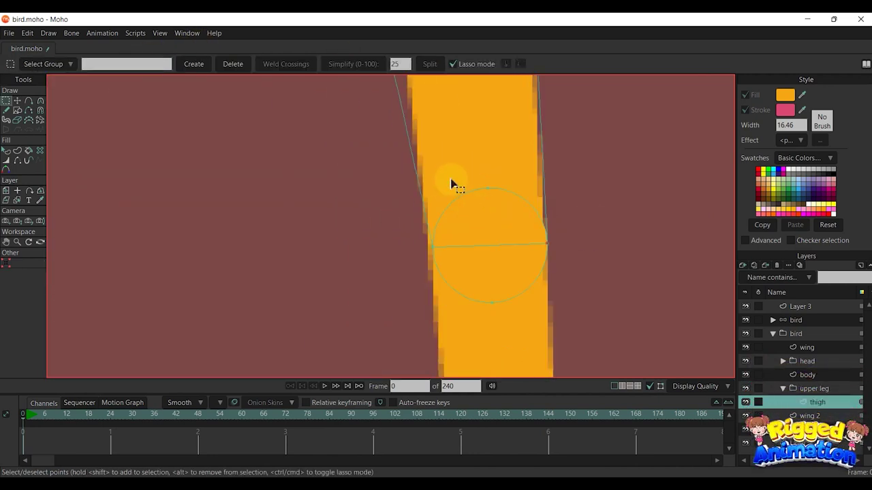
key(t)
scroll(551, 243, up, 5)
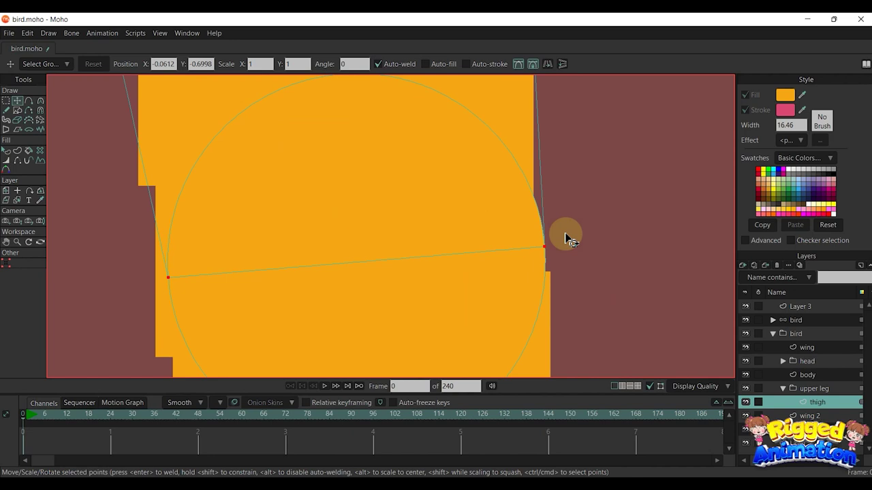
scroll(564, 233, down, 3)
drag(550, 209, 543, 320)
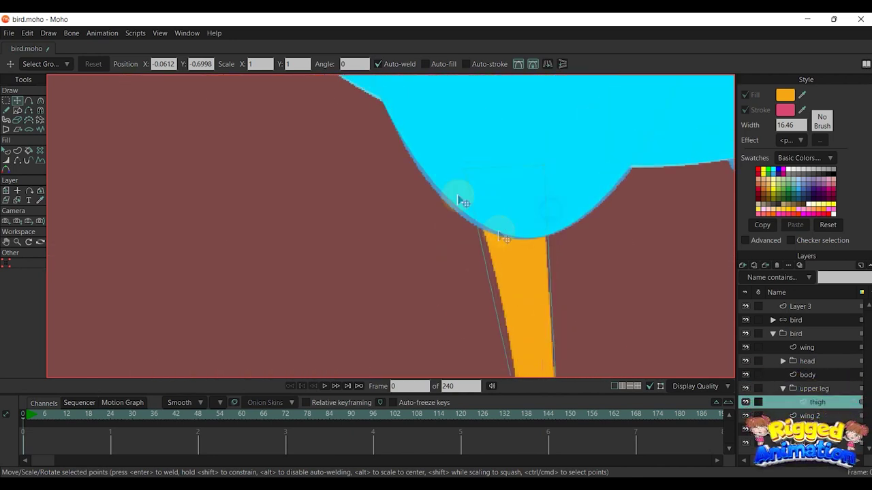
scroll(549, 316, down, 2)
click(523, 254)
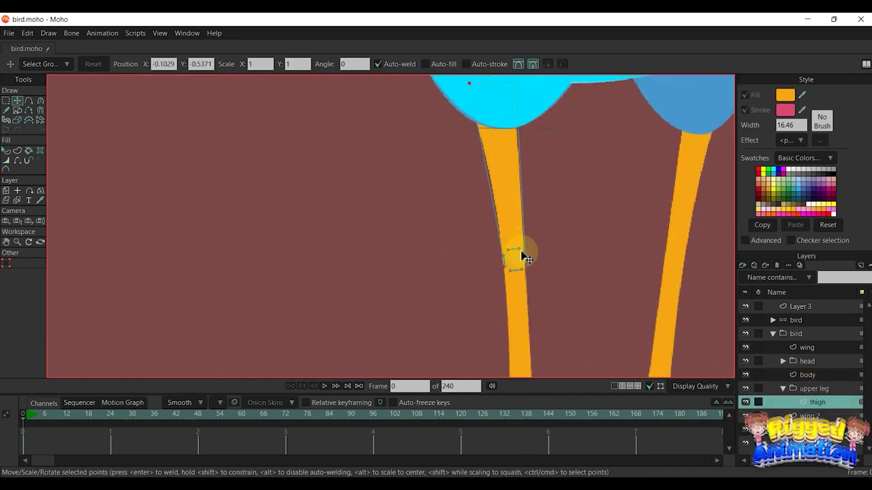
Step: Add a vector layer named "calf" above the thigh layer
click(742, 265)
click(752, 275)
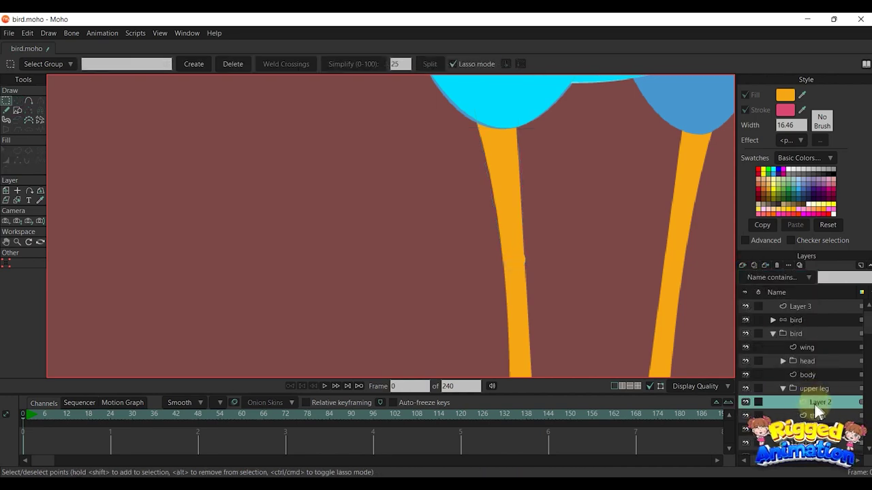
double_click(815, 403)
text(calf)
key(Return)
Step: Copy the knee circle from the thigh layer into the calf layer and place another copy at the ankle
scroll(601, 276, down, 2)
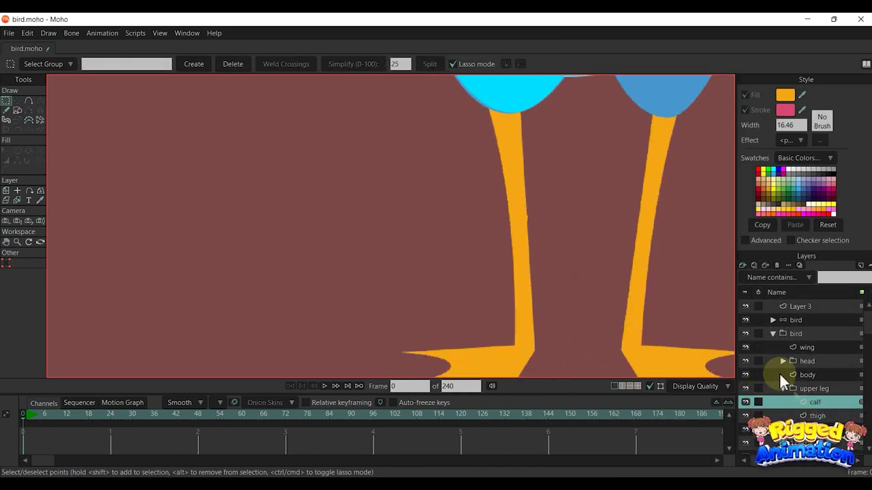
click(804, 416)
scroll(504, 211, up, 2)
key(t)
click(528, 206)
key(ctrl+c)
click(809, 403)
key(ctrl+v)
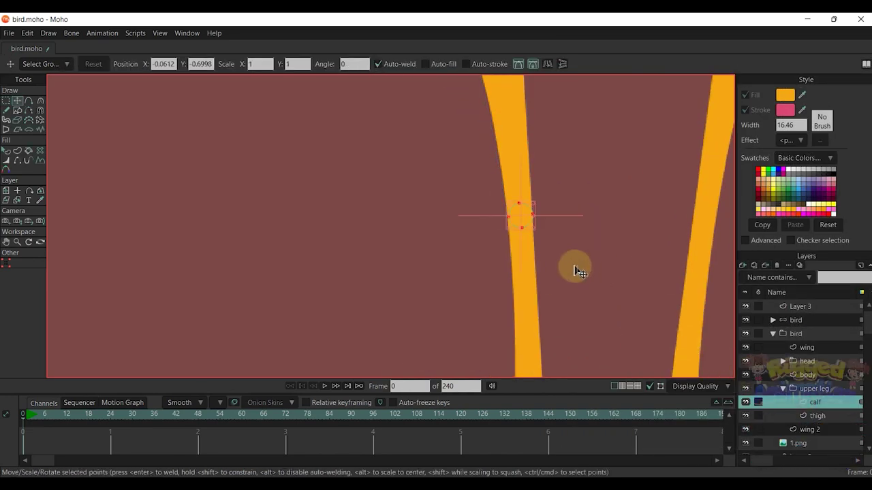
scroll(573, 262, down, 2)
drag(566, 162, 562, 235)
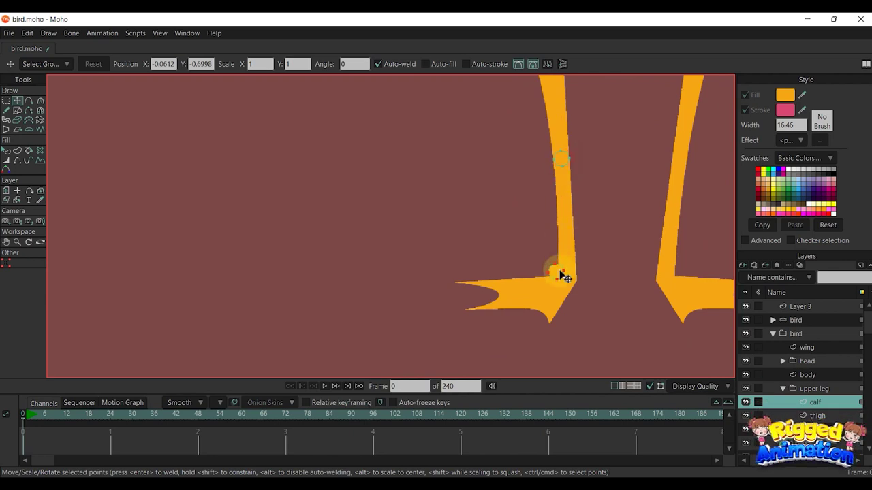
Step: Draw a four-sided calf outline around the leg from knee circle to ankle circle and make its corners sharp
scroll(565, 283, up, 2)
key(a)
drag(534, 163, 599, 159)
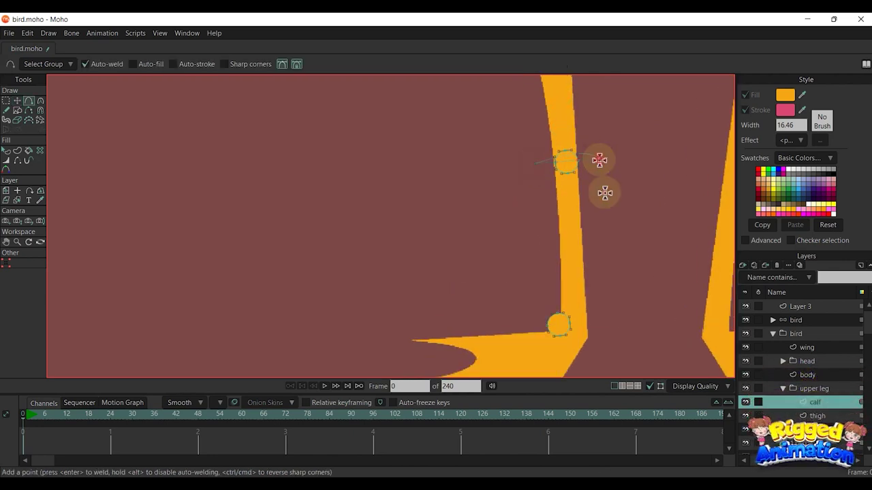
drag(538, 164, 536, 162)
key(t)
click(623, 212)
key(c)
mouse_move(599, 231)
mouse_down()
mouse_move(414, 277)
mouse_move(334, 306)
mouse_up()
Step: Move the calf outline's upper corner points exactly onto the knee circle's side points
scroll(588, 182, up, 3)
key(g)
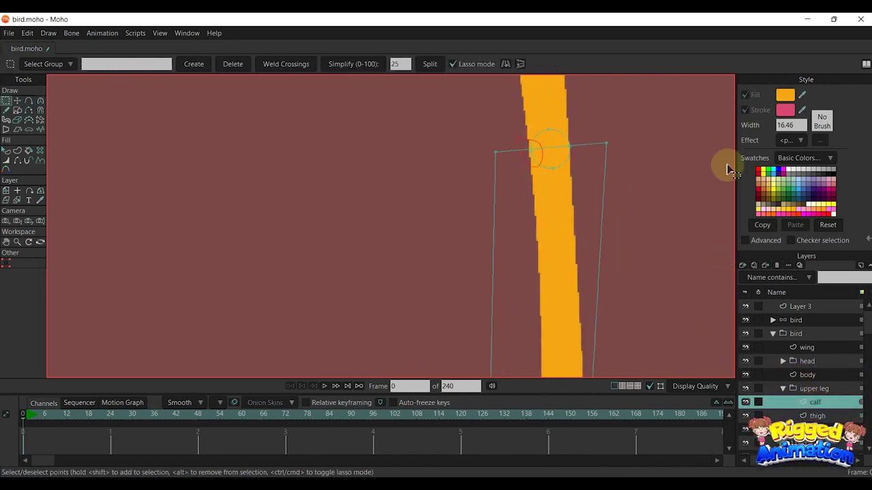
click(6, 264)
click(351, 66)
click(567, 144)
click(130, 66)
click(598, 136)
click(333, 66)
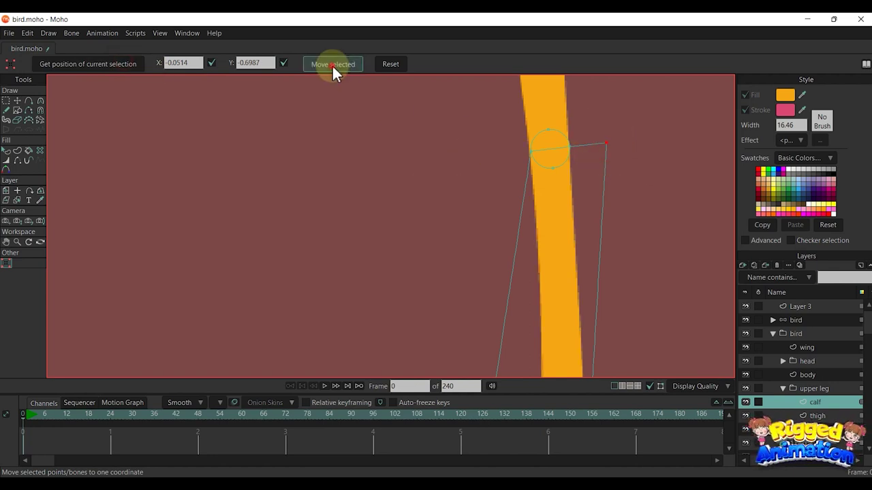
Step: Move the calf outline's lower corner points exactly onto the ankle circle's side points
scroll(592, 255, down, 2)
drag(590, 265, 508, 218)
scroll(492, 249, up, 3)
click(461, 341)
click(91, 66)
drag(410, 312, 378, 275)
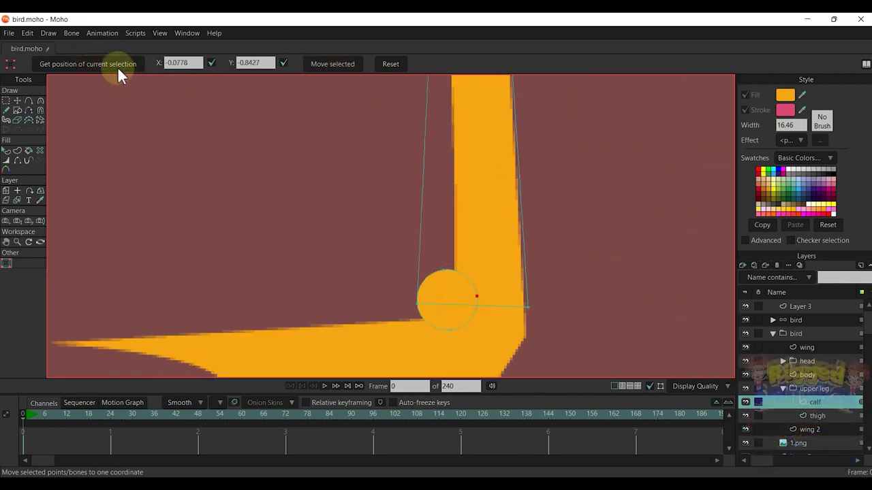
click(332, 65)
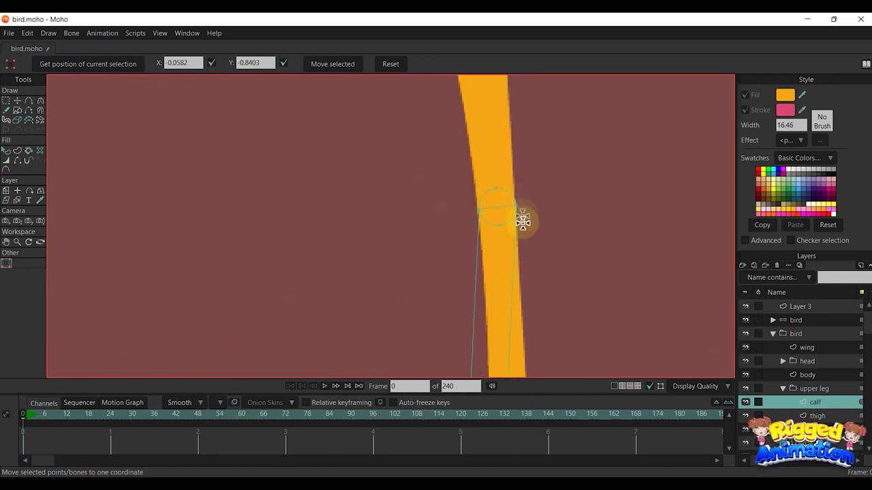
Step: Select the calf's knee and ankle circles and rotate them to line up with the leg's direction
key(g)
mouse_move(458, 164)
mouse_down()
mouse_move(537, 205)
mouse_move(555, 252)
mouse_up()
scroll(511, 211, up, 5)
key(t)
drag(537, 203, 538, 213)
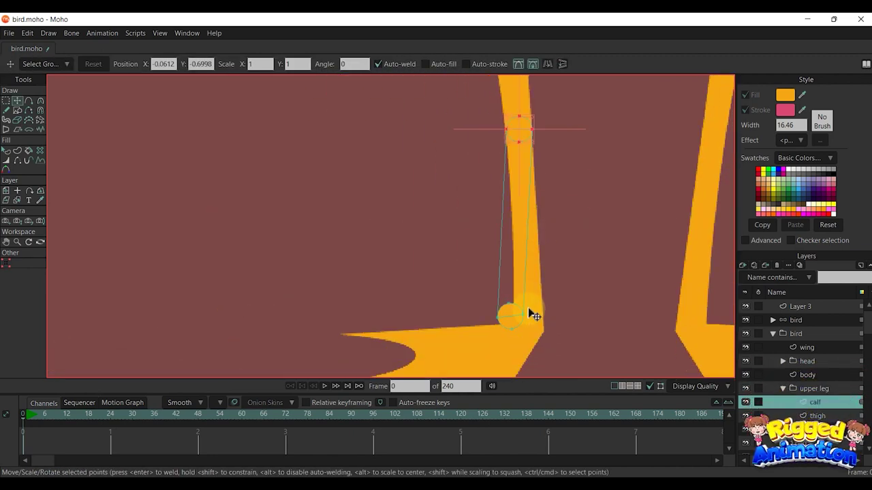
key(g)
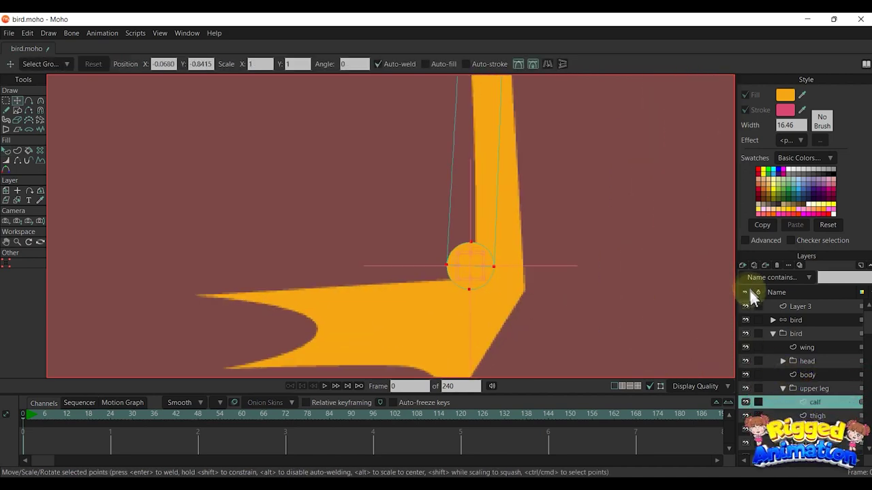
Step: Add a vector layer named "foot" above the calf layer
click(742, 265)
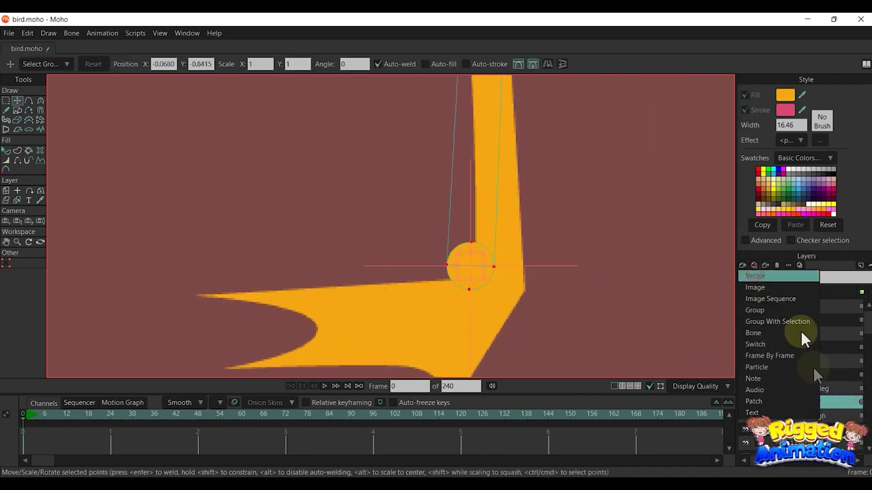
click(814, 403)
double_click(814, 403)
text(foot)
key(Return)
Step: Copy the ankle circle into the foot layer and trace the webbed foot's outline around the reference toes and heel
click(816, 416)
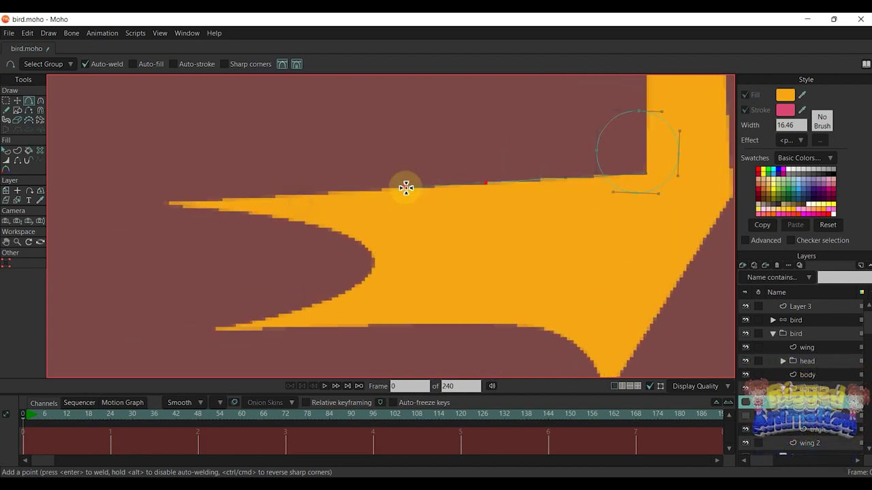
drag(173, 203, 224, 327)
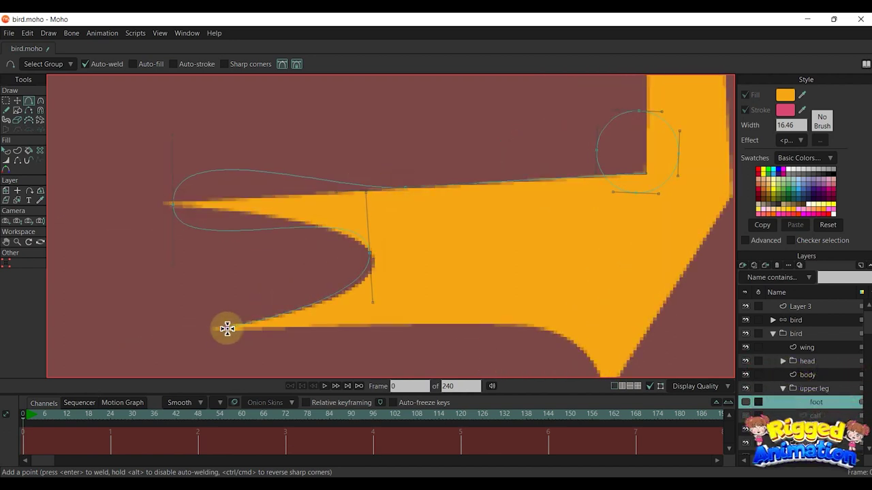
mouse_move(491, 298)
mouse_down()
mouse_move(467, 288)
mouse_move(515, 323)
mouse_move(554, 304)
mouse_move(656, 138)
mouse_move(574, 136)
mouse_up()
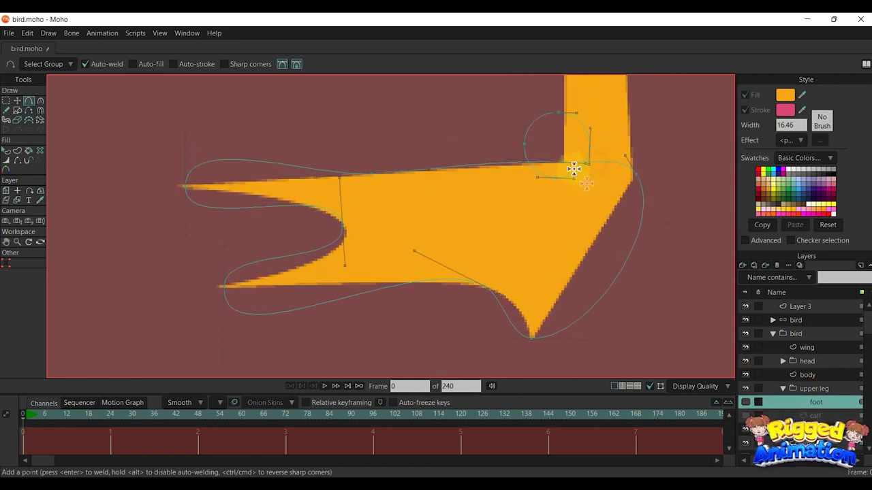
key(f)
key(g)
Step: Flip the foot outline horizontally and attach its upper corner points to the ankle circle's edge
mouse_move(614, 178)
mouse_down()
mouse_move(365, 334)
mouse_move(214, 269)
mouse_move(185, 159)
mouse_move(364, 139)
mouse_up()
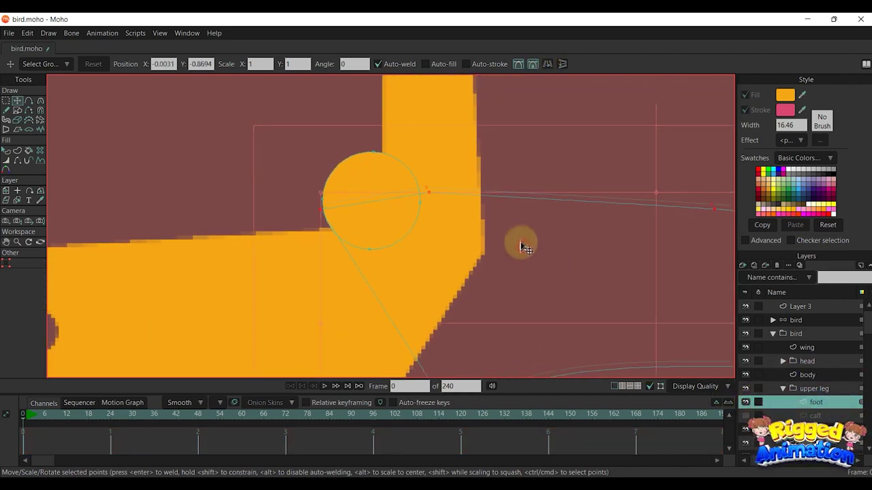
drag(523, 246, 535, 269)
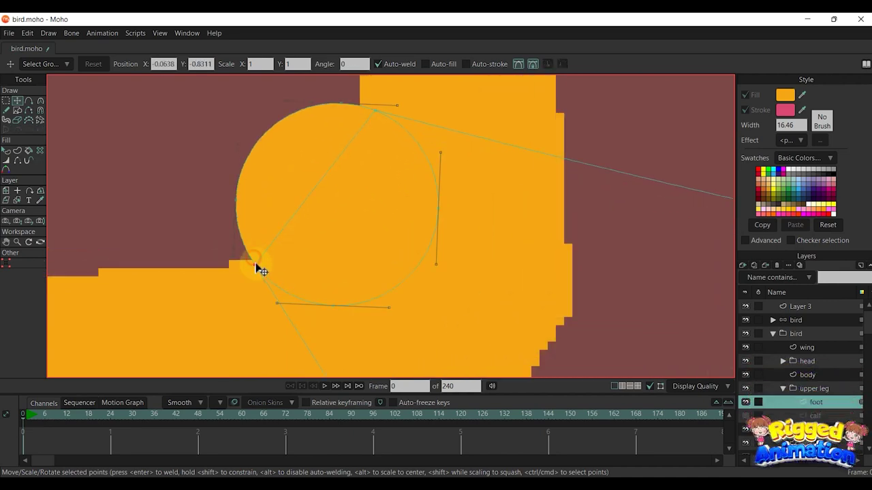
scroll(366, 234, down, 10)
scroll(547, 261, up, 1)
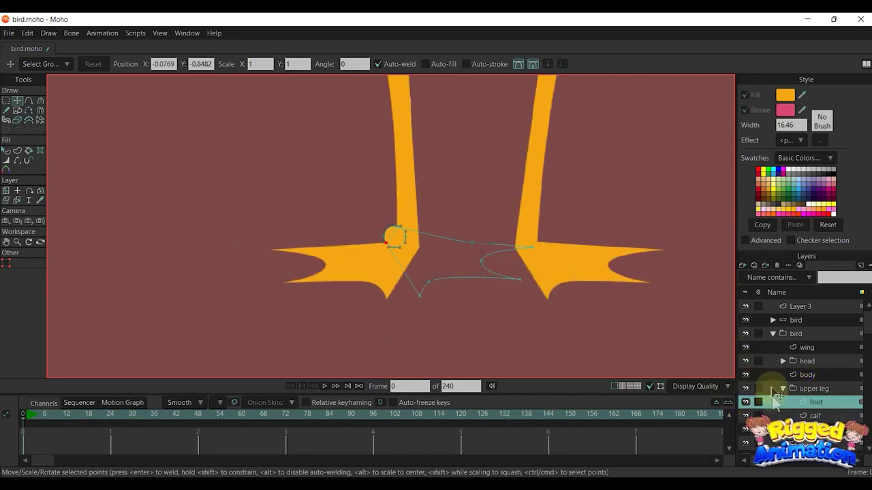
Step: Create an orange fill shape from the foot's outline and ankle circle points
scroll(810, 374, down, 1)
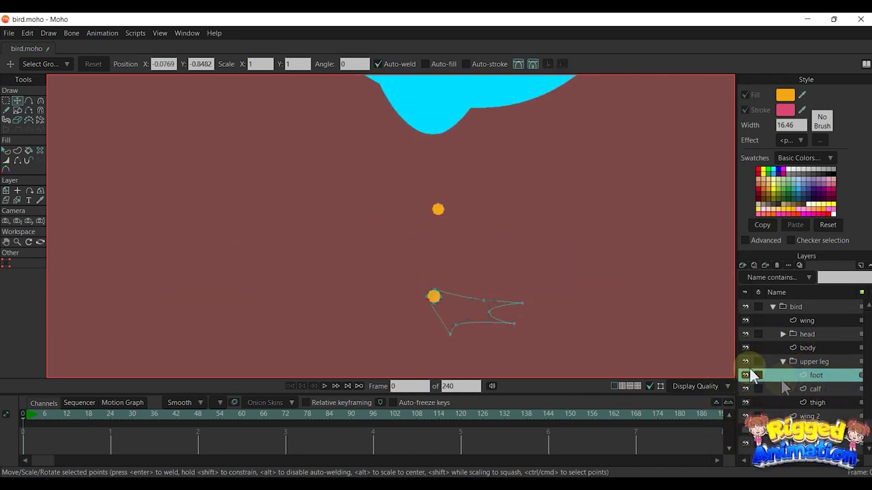
click(466, 305)
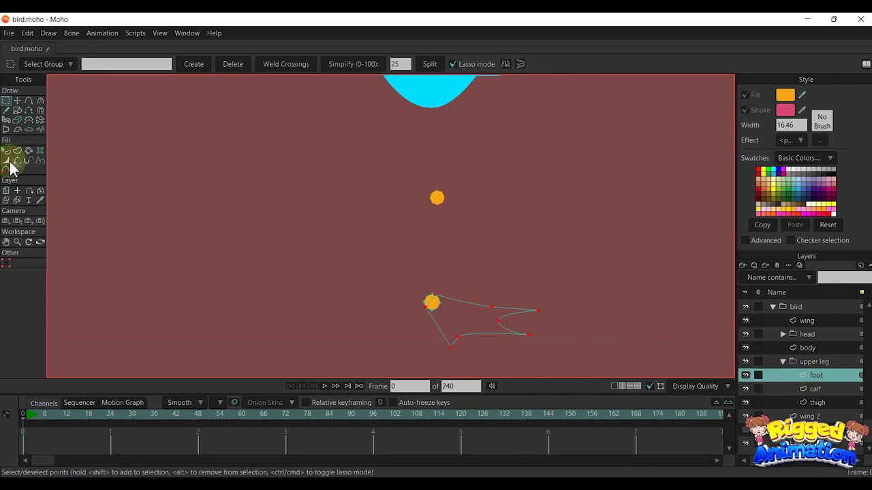
click(17, 151)
click(107, 64)
Step: Create orange fill shapes for the calf's shank and the thigh's upper leg outline
click(811, 388)
key(g)
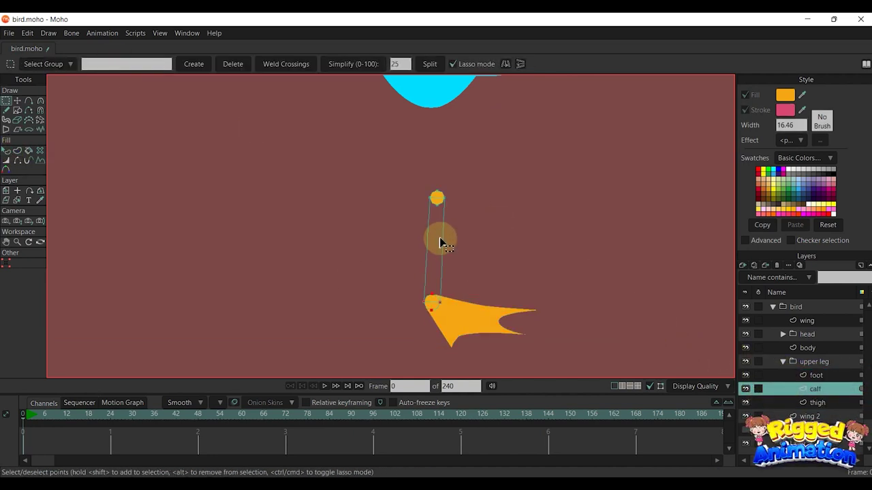
click(17, 150)
click(113, 64)
click(814, 403)
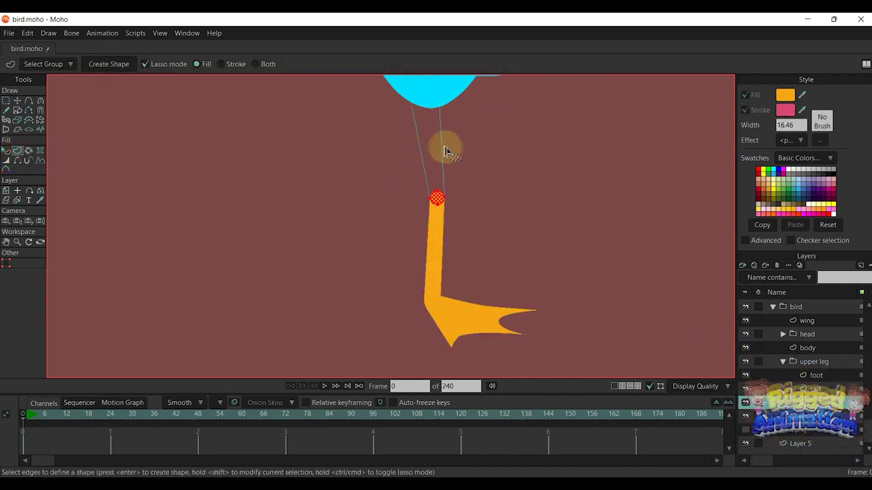
click(444, 148)
click(116, 67)
drag(505, 187, 498, 223)
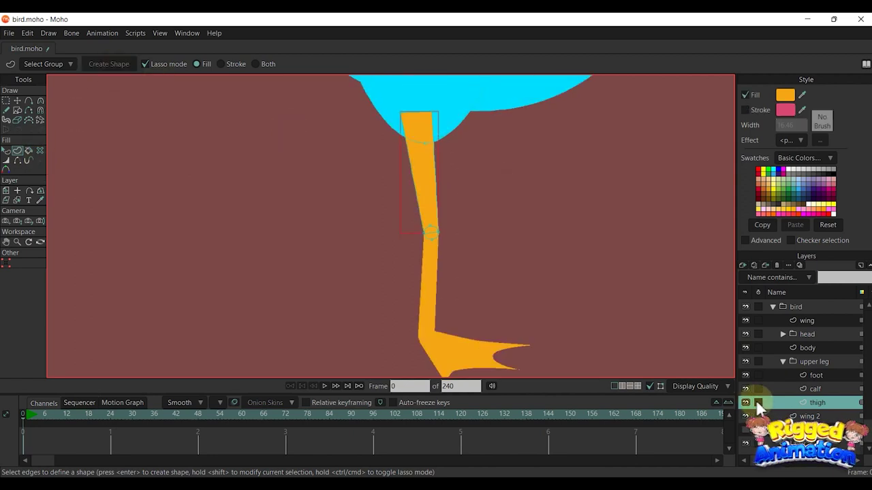
Step: Toggle the calf and thigh layers' visibility and check how the filled leg parts overlap at the joints
click(747, 388)
click(746, 389)
click(746, 403)
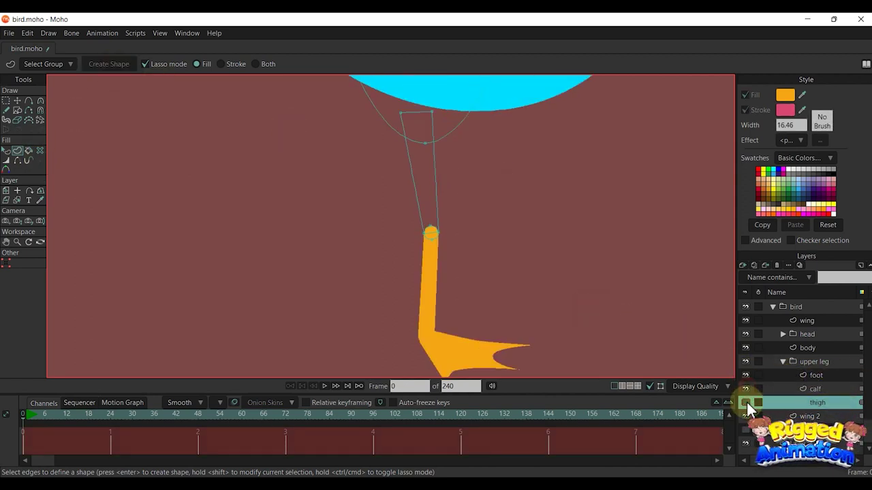
click(746, 402)
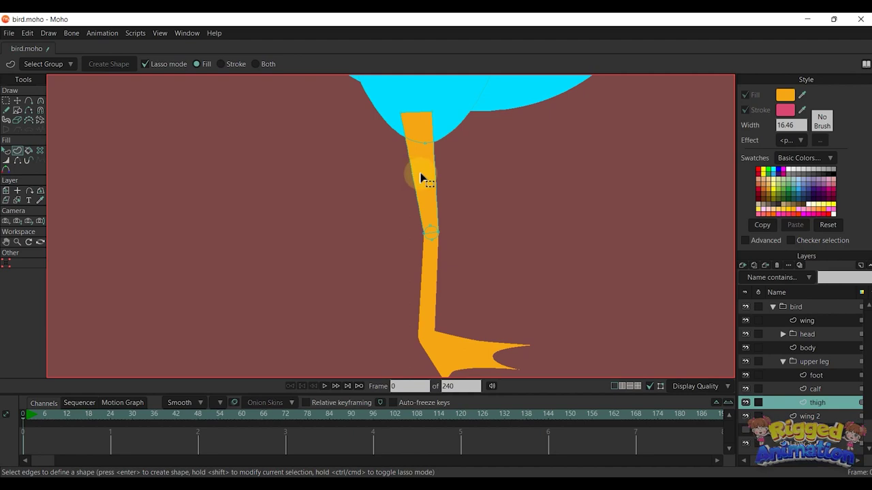
key(q)
click(434, 182)
click(465, 192)
scroll(476, 245, down, 3)
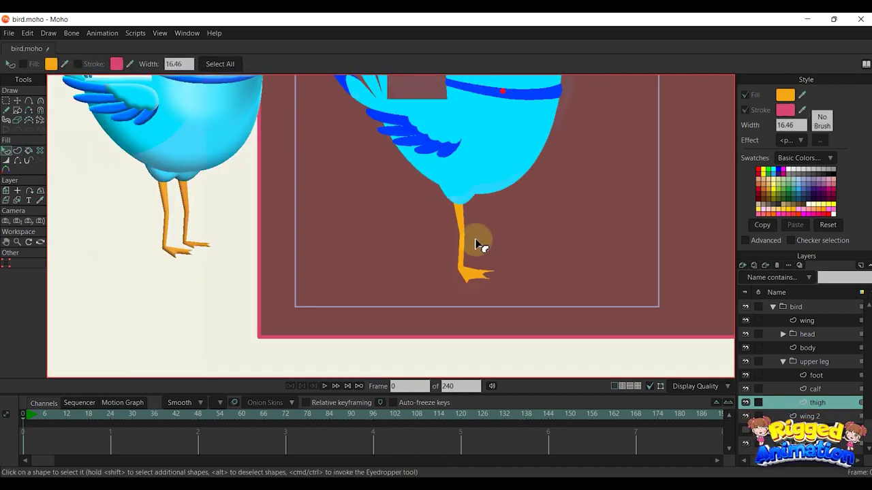
scroll(485, 256, up, 2)
Step: Copy the thigh's knee circle onto Layer 3 and shrink it to a small dot at the knee's centre
key(t)
scroll(457, 264, up, 4)
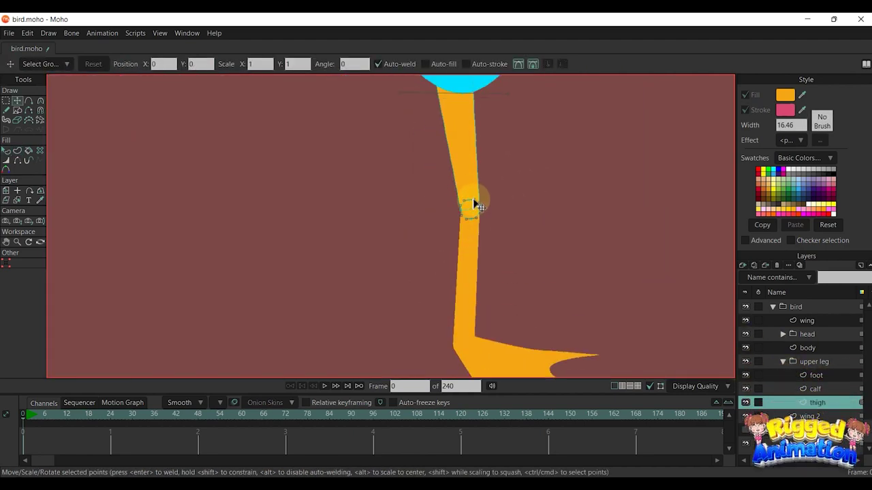
ctrl+click(474, 201)
scroll(794, 305, up, 2)
scroll(473, 207, up, 4)
key(ctrl+v)
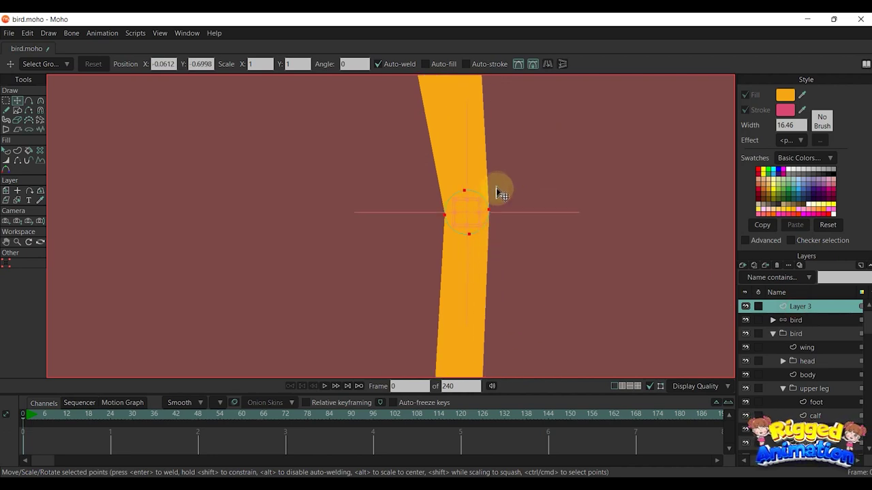
drag(478, 202, 468, 210)
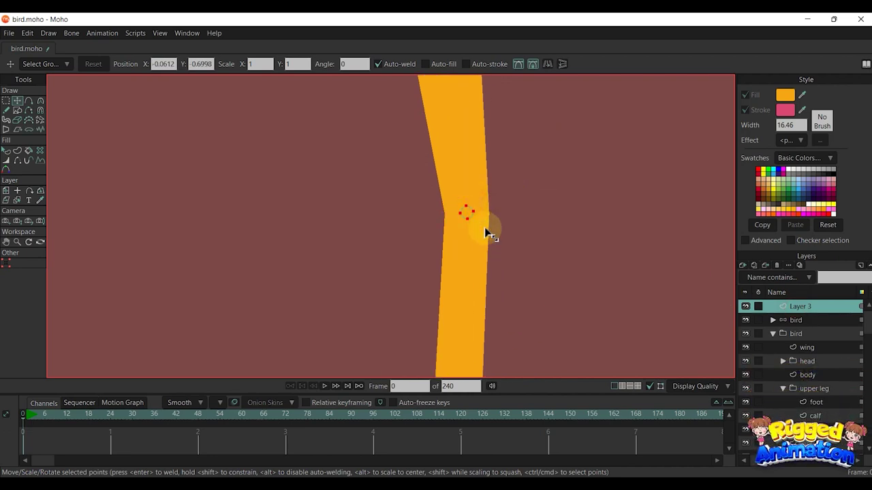
Step: Set the fill colour of the knee marker dot to red FF0006
key(q)
click(786, 95)
click(779, 214)
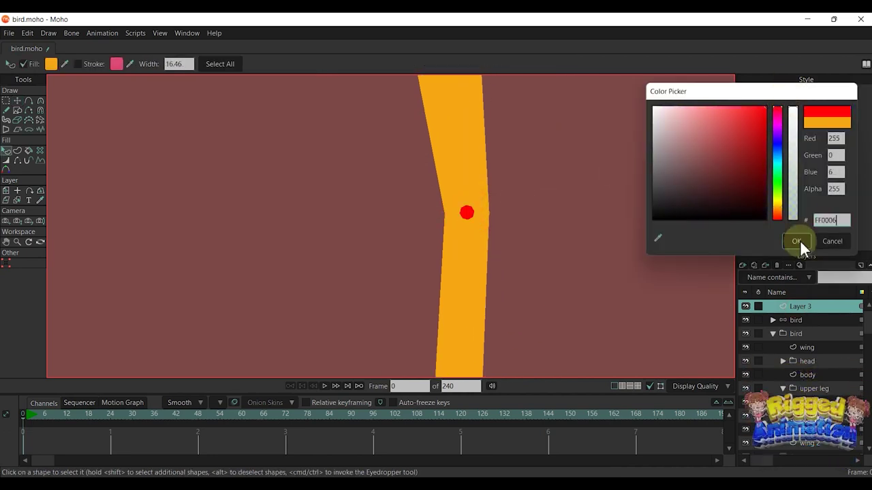
click(797, 241)
click(589, 286)
Step: Add a small red ankle marker dot on Layer 3 from a shrunken copy of the calf's ankle circle
scroll(545, 293, down, 4)
drag(484, 310, 527, 274)
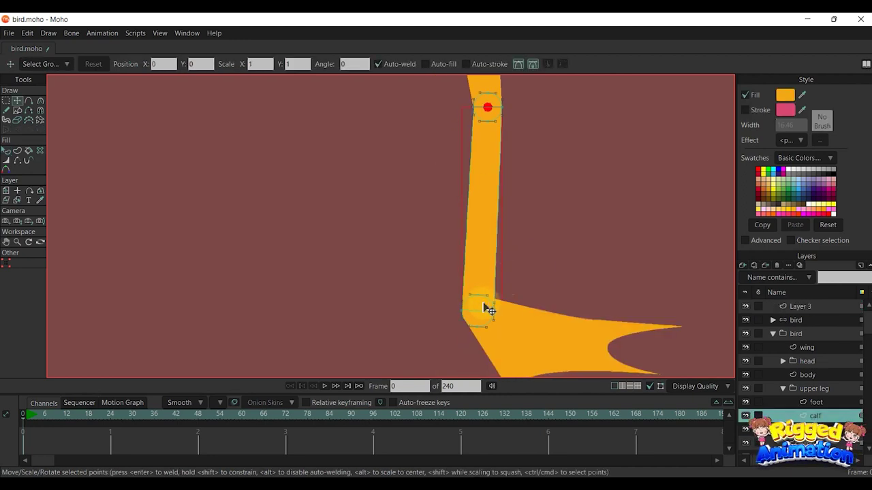
click(790, 307)
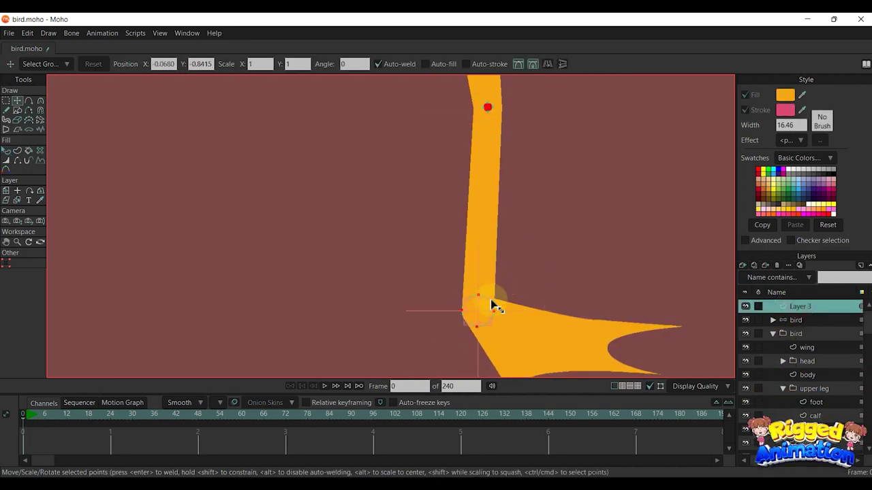
key(q)
click(785, 96)
drag(778, 179, 781, 225)
click(794, 241)
key(Return)
Step: Duplicate all the thigh's shapes within the thigh layer and place the copy to the right for the second leg
scroll(507, 244, down, 6)
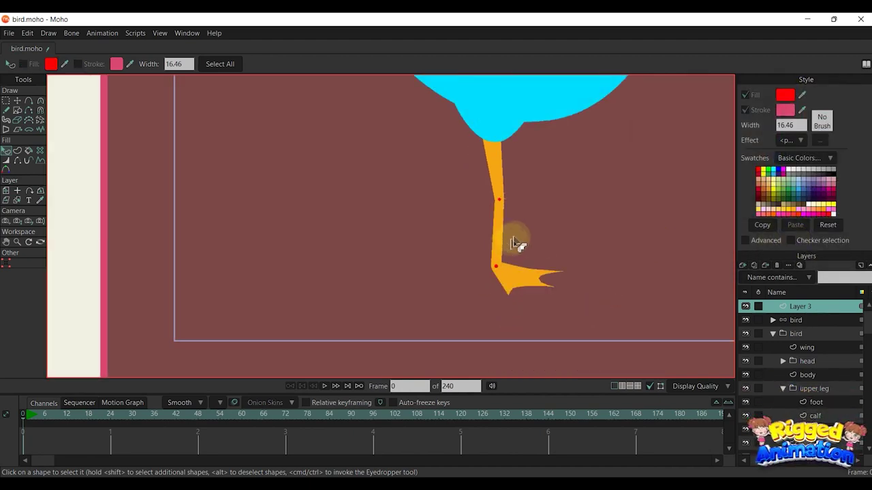
scroll(485, 263, down, 3)
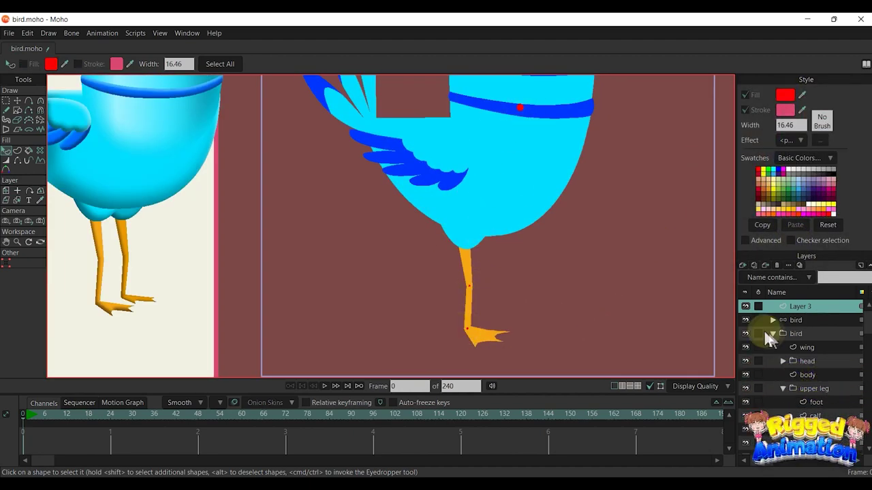
scroll(505, 308, up, 2)
alt+right_click(454, 237)
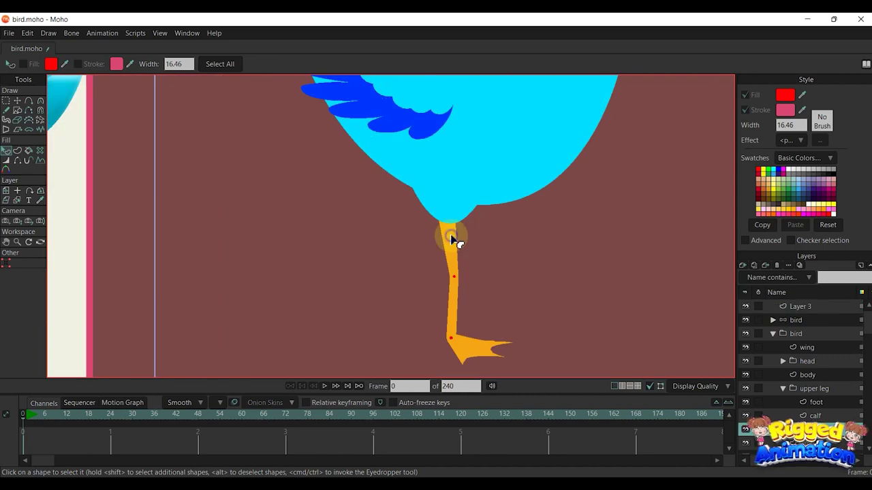
key(g)
drag(399, 124, 402, 121)
key(t)
drag(443, 193, 510, 195)
Step: Duplicate the calf with both joint circles within its layer and fit the copy under the second thigh's knee
scroll(544, 264, up, 1)
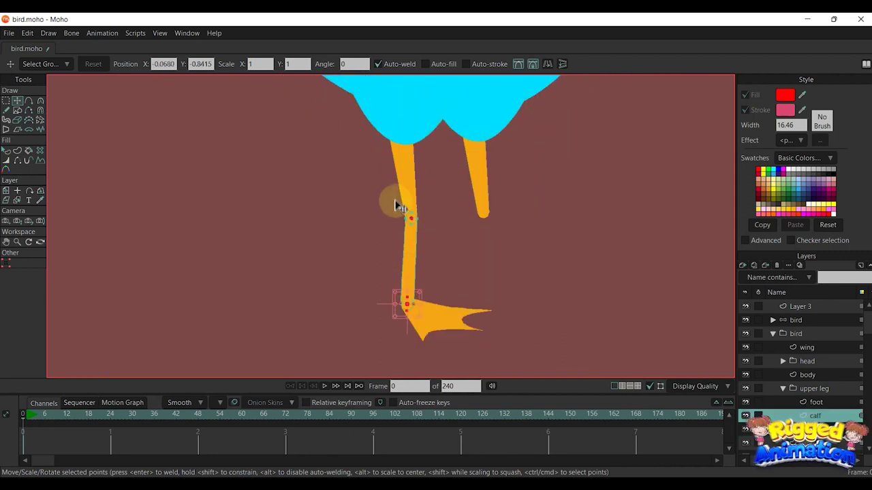
key(g)
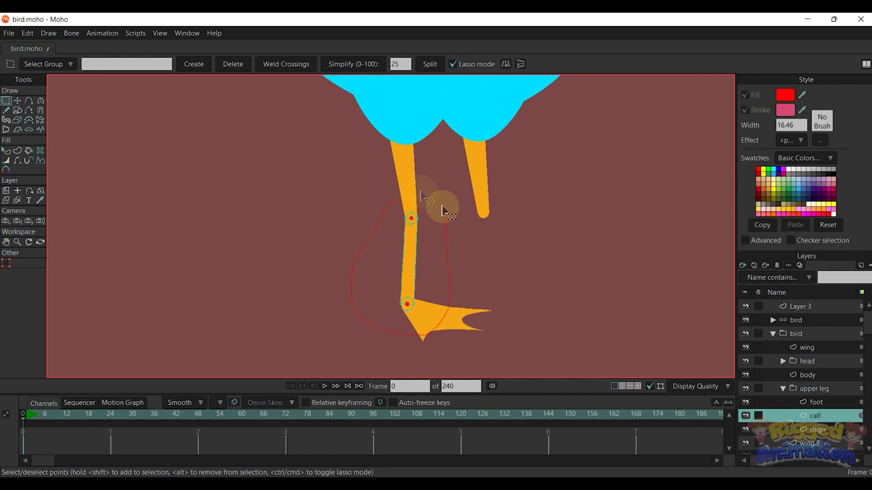
drag(443, 211, 444, 218)
key(t)
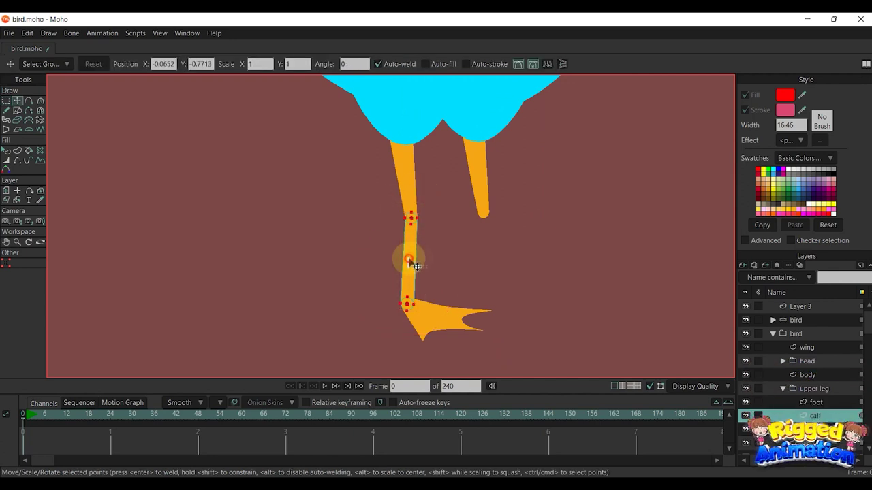
scroll(481, 262, up, 2)
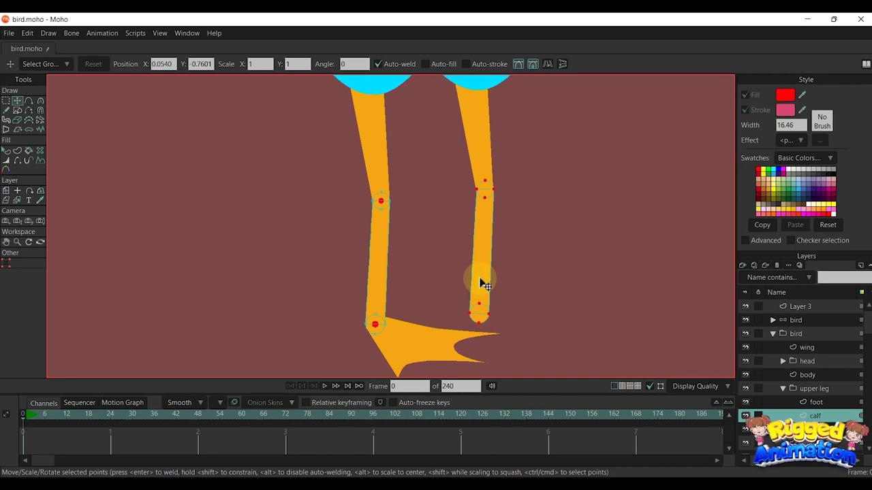
drag(480, 283, 479, 282)
drag(479, 292, 473, 253)
Step: Duplicate the foot within its layer and align the copy with the second calf's ankle
alt+right_click(417, 299)
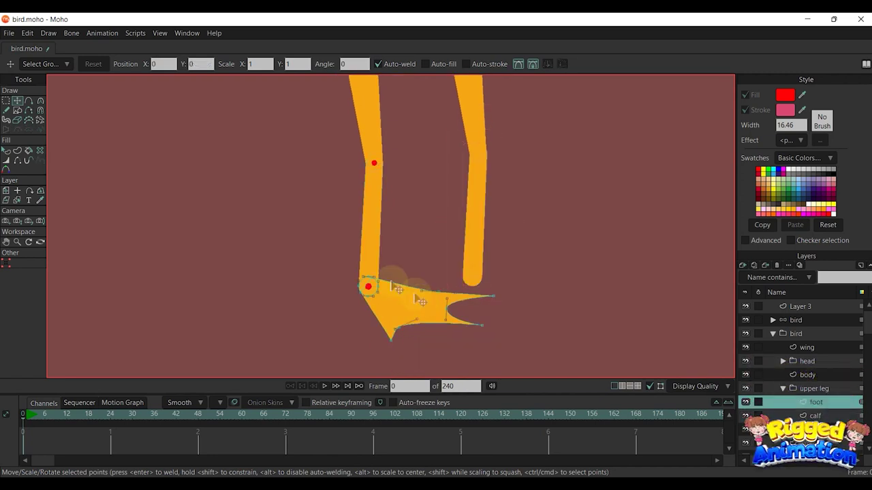
key(g)
drag(341, 260, 330, 320)
key(t)
drag(422, 314, 502, 313)
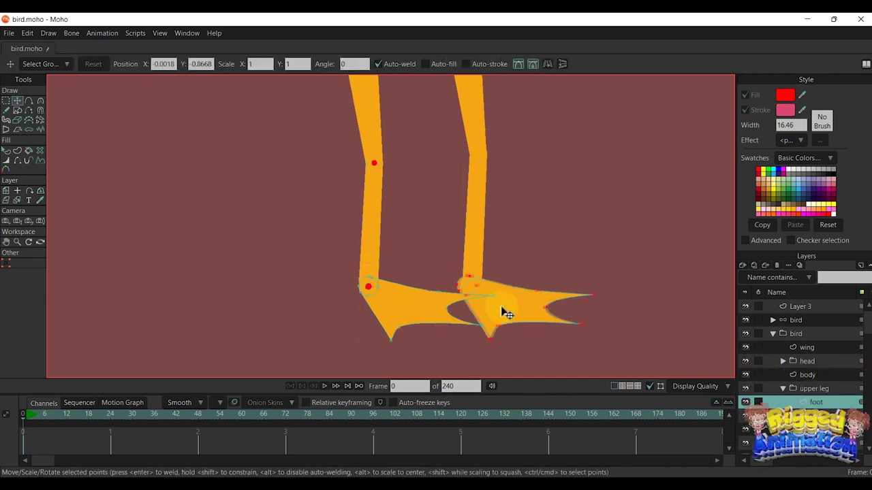
drag(597, 333, 589, 327)
Step: Replace the second calf's knee circle with a copy of the second thigh's knee circle
scroll(508, 278, down, 4)
right_click(498, 230)
scroll(496, 216, up, 4)
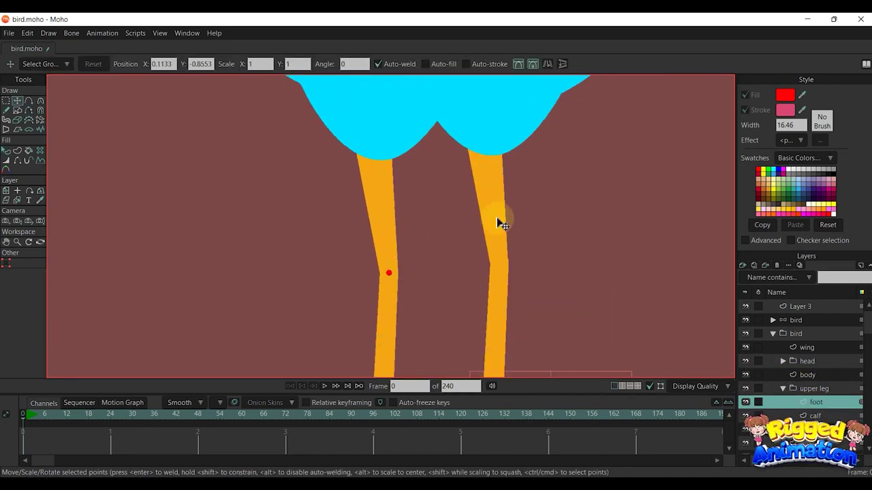
alt+right_click(495, 216)
right_click(498, 268)
alt+right_click(495, 231)
alt+right_click(495, 207)
scroll(492, 213, up, 4)
click(504, 233)
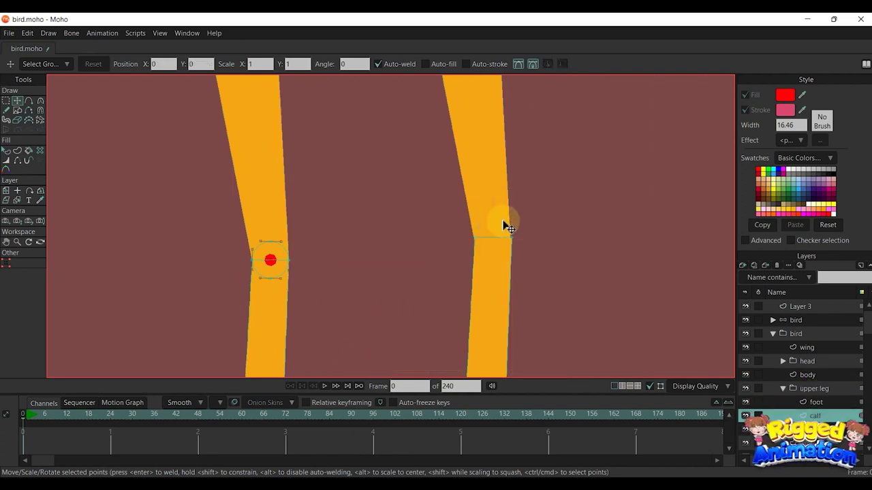
scroll(501, 250, up, 3)
Step: Attach the second calf's upper corners to the knee circle's side points and rotate the circle to match the leg
key(g)
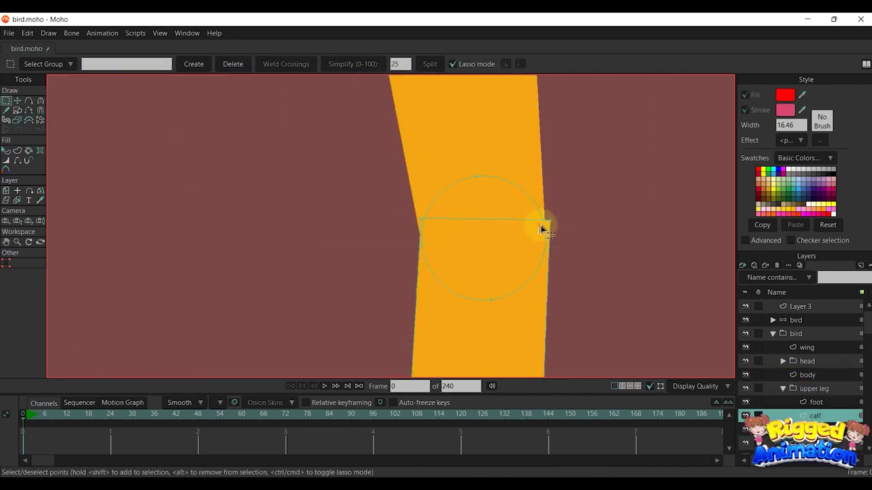
click(8, 263)
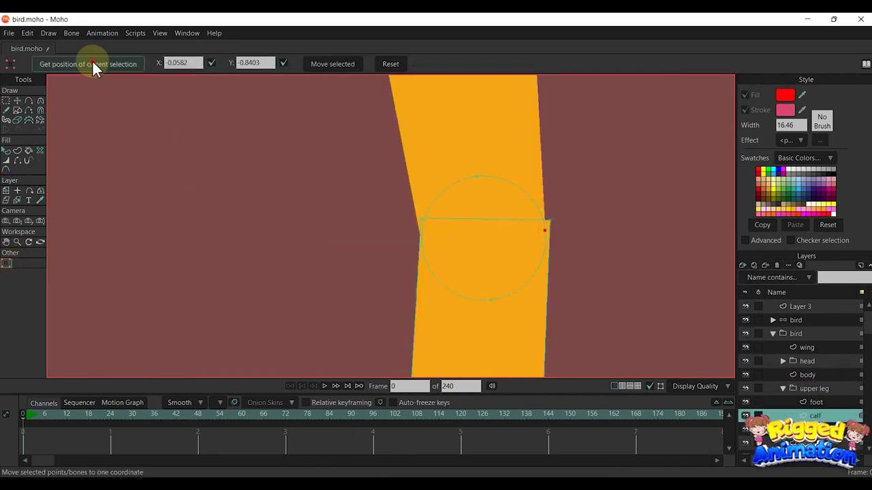
click(351, 67)
scroll(416, 236, up, 2)
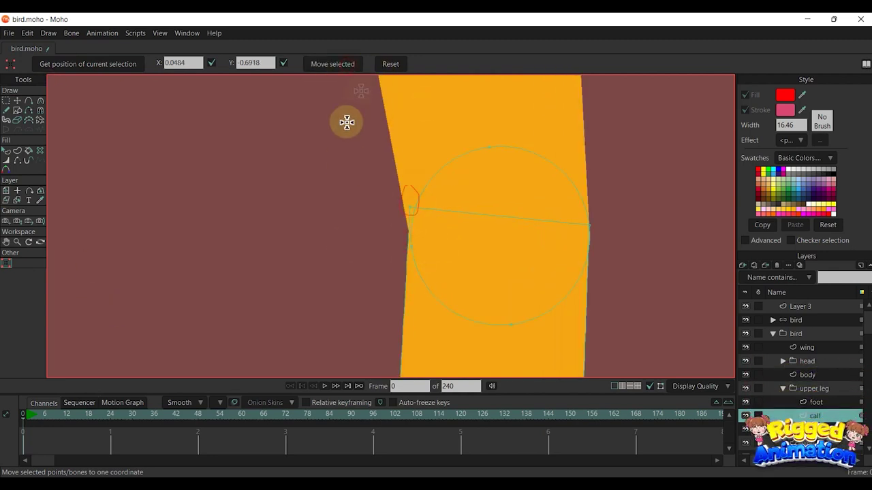
scroll(454, 199, down, 2)
key(g)
scroll(528, 218, up, 3)
key(t)
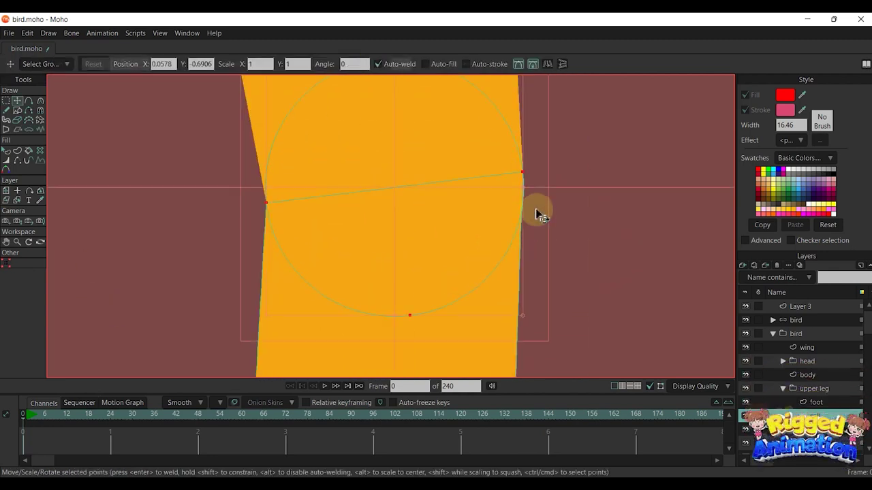
scroll(535, 228, down, 4)
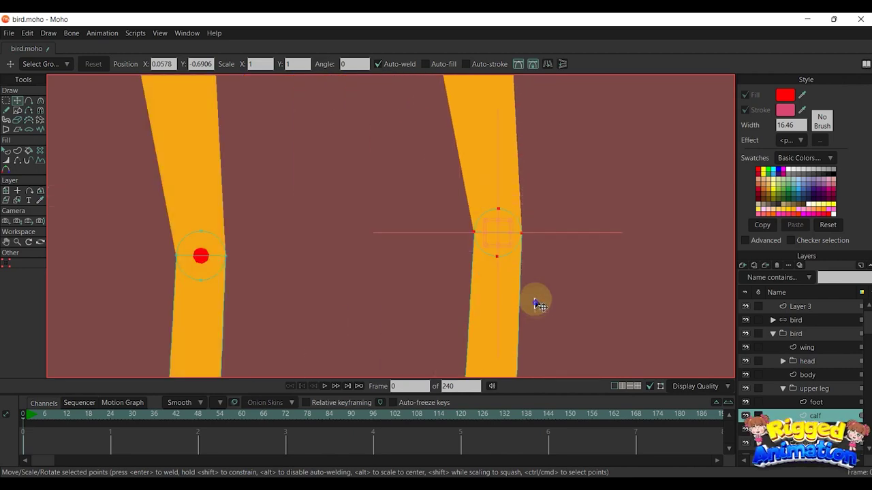
Step: Replace the second calf's ankle circle with a copy of the second foot's ankle circle
scroll(507, 225, up, 4)
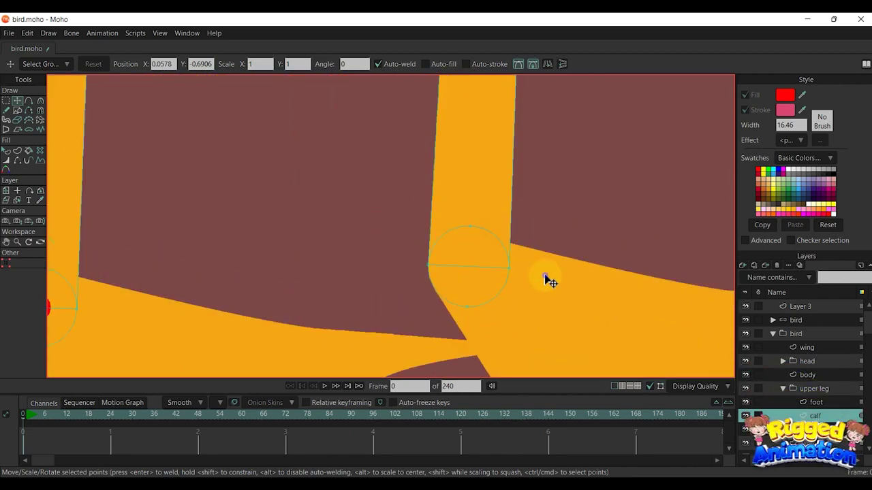
scroll(453, 245, down, 2)
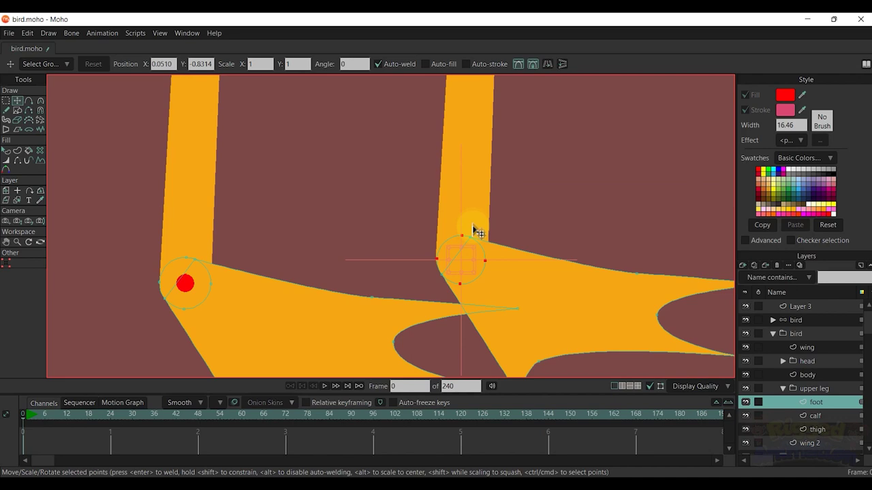
scroll(481, 235, down, 3)
scroll(482, 252, up, 3)
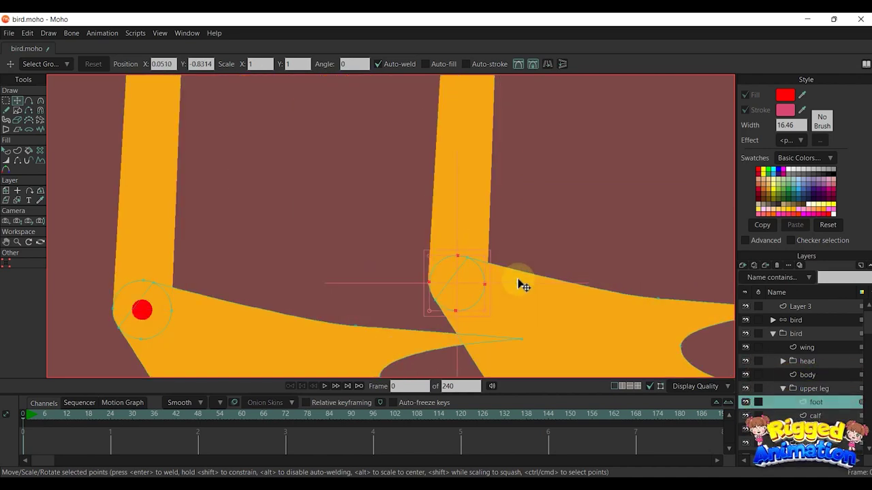
click(480, 261)
key(ctrl+v)
Step: Move the second calf's lower corners exactly onto the ankle circle's side points so the circle fits the leg
scroll(444, 280, up, 4)
key(g)
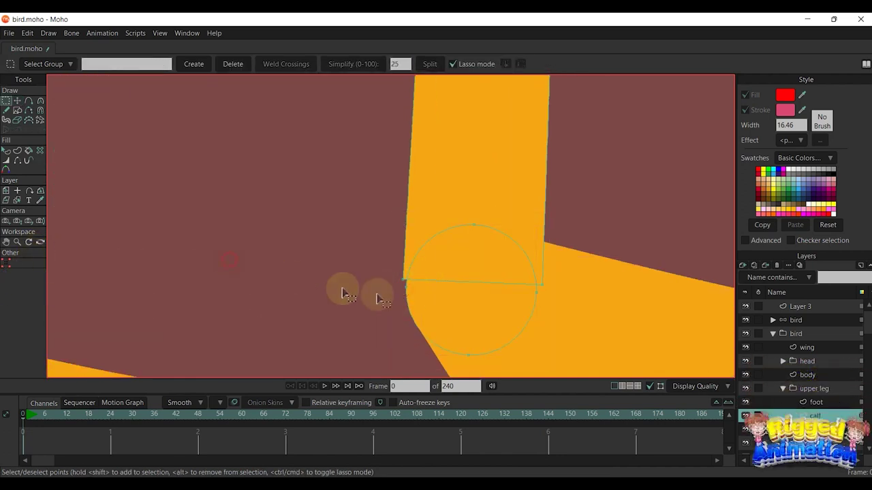
click(6, 263)
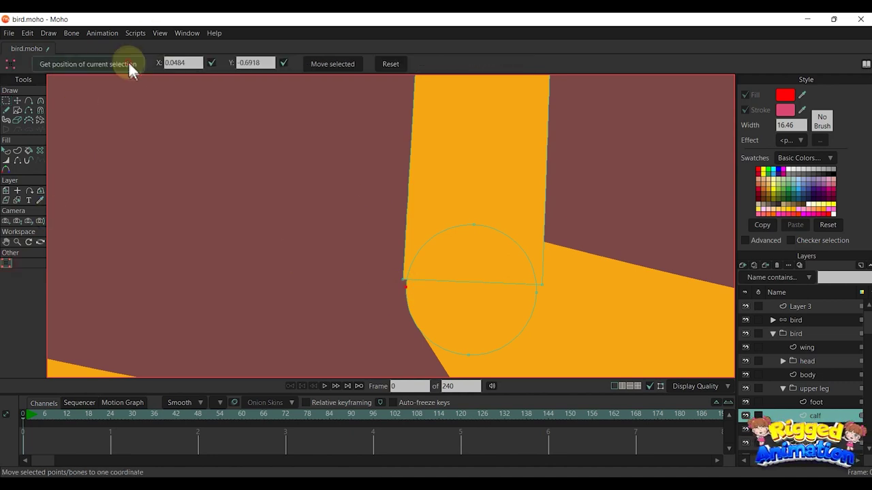
scroll(555, 271, up, 2)
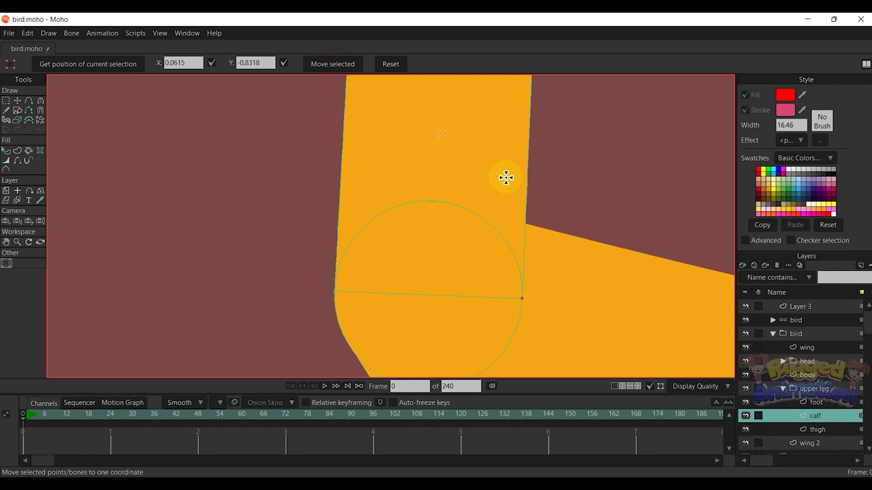
scroll(486, 229, down, 2)
scroll(549, 259, up, 3)
key(t)
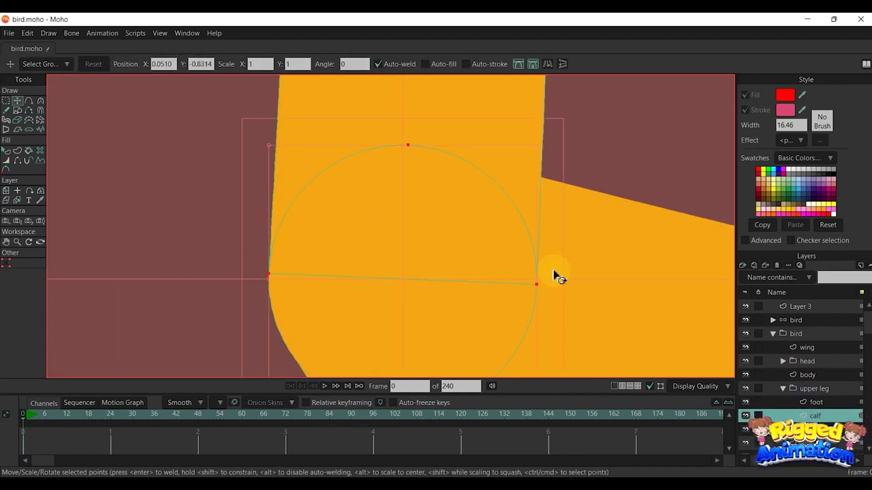
key(q)
Step: Copy the second calf's knee and ankle circles into Layer 3 and give the copies a red fill
scroll(560, 279, down, 6)
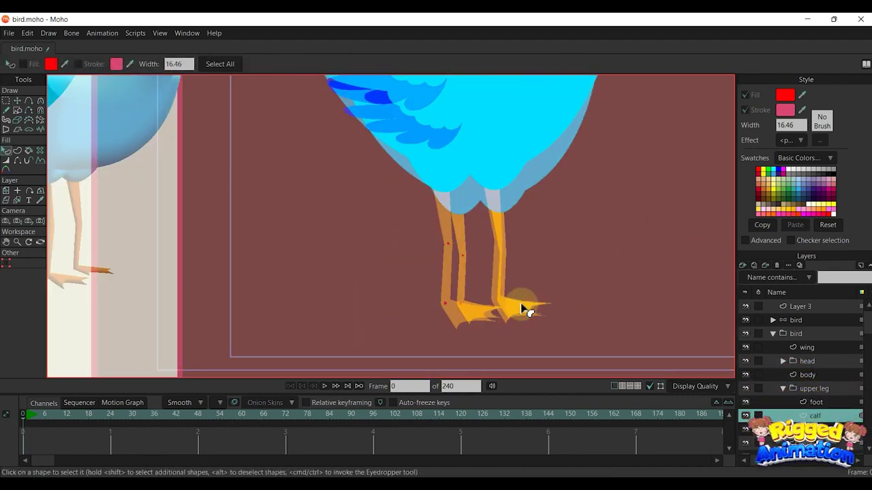
key(g)
scroll(504, 286, up, 5)
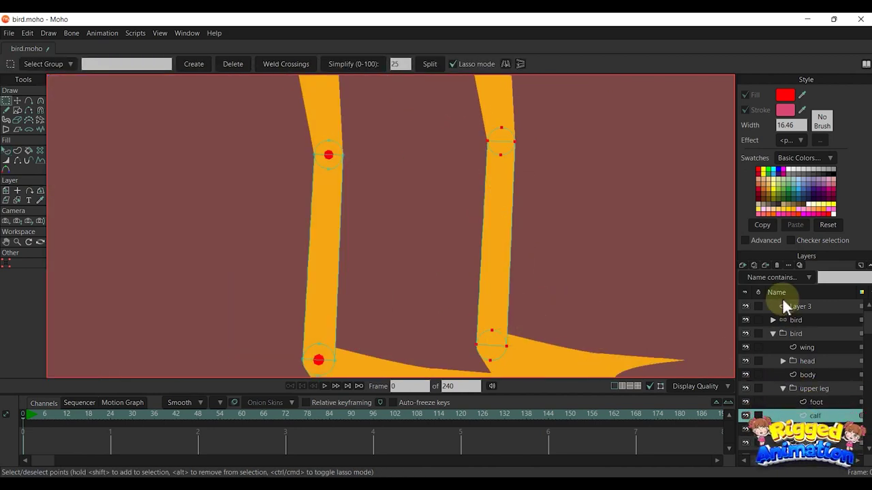
key(t)
scroll(535, 206, down, 5)
key(q)
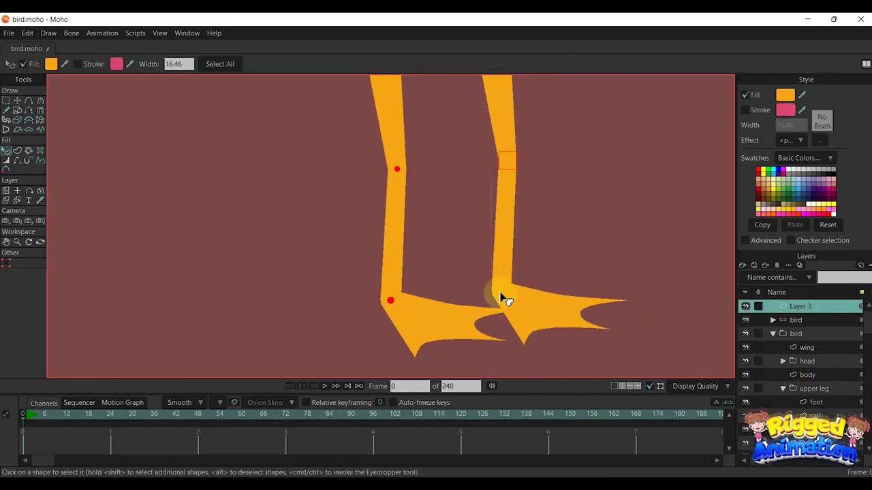
click(782, 97)
click(779, 109)
click(799, 241)
scroll(545, 163, up, 2)
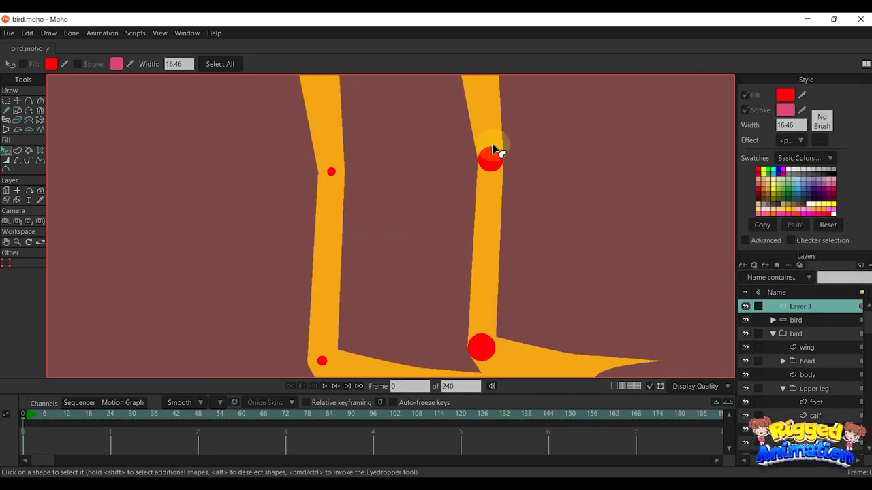
Step: Shrink the second leg's red knee circle about its centre into a small joint marker
key(g)
drag(463, 139, 532, 196)
key(t)
scroll(495, 159, up, 3)
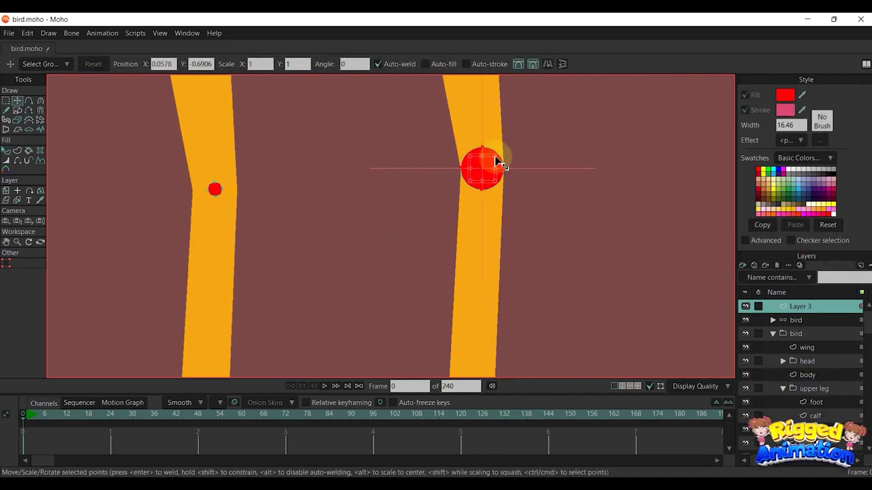
scroll(504, 211, down, 3)
drag(509, 234, 518, 143)
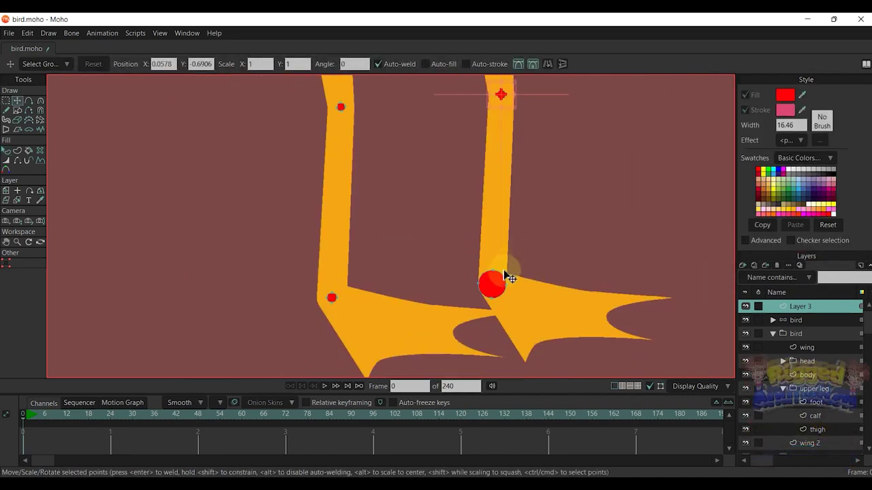
Step: Shrink the second leg's red ankle circle about its centre into a joint marker matching the first leg's
scroll(492, 281, up, 1)
key(g)
mouse_move(479, 244)
mouse_down()
mouse_move(468, 253)
mouse_move(477, 256)
mouse_up()
key(t)
scroll(511, 279, up, 3)
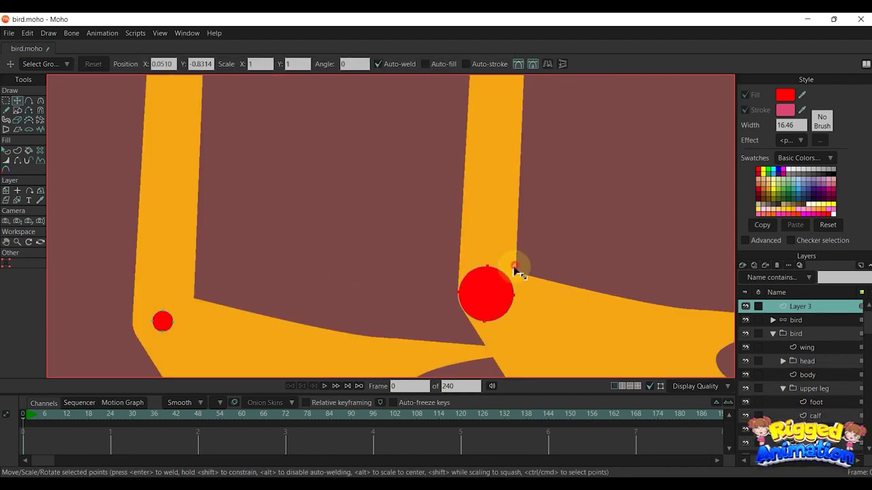
key(q)
scroll(551, 253, down, 8)
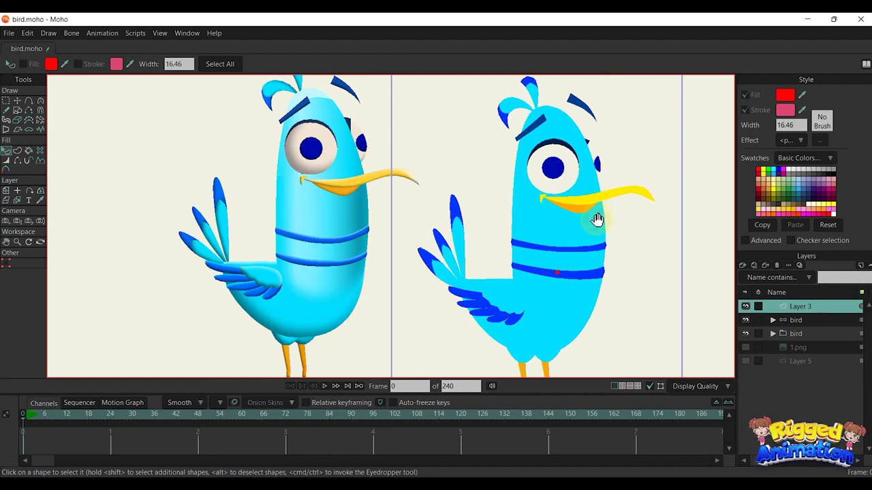
Step: Give the white eye shape in the mask layer the Shaded effect with light angle 21.61, offset 20 and blur 19.672
alt+right_click(526, 235)
scroll(552, 167, up, 2)
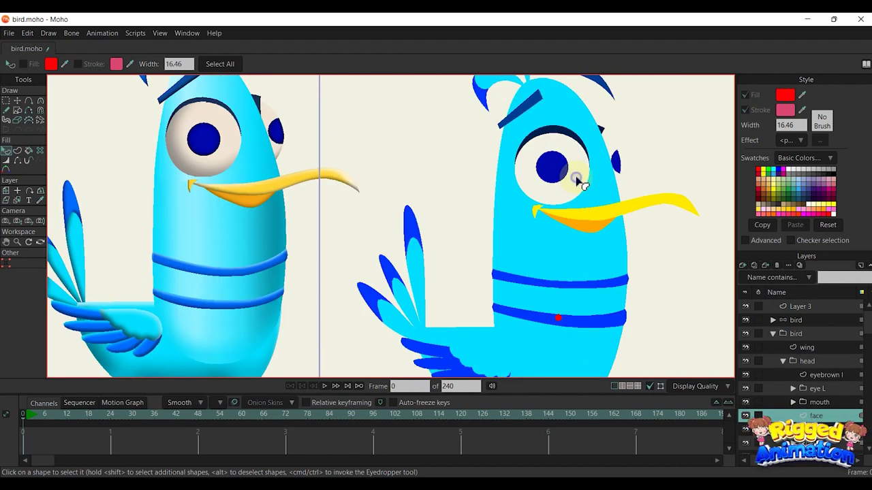
alt+right_click(575, 180)
click(578, 184)
drag(577, 184, 578, 205)
key(t)
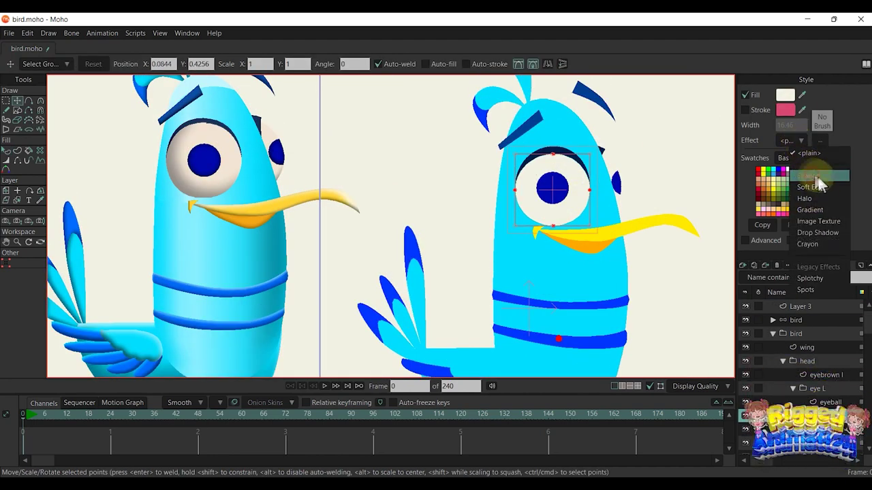
click(808, 175)
drag(438, 165, 678, 97)
drag(725, 170, 660, 137)
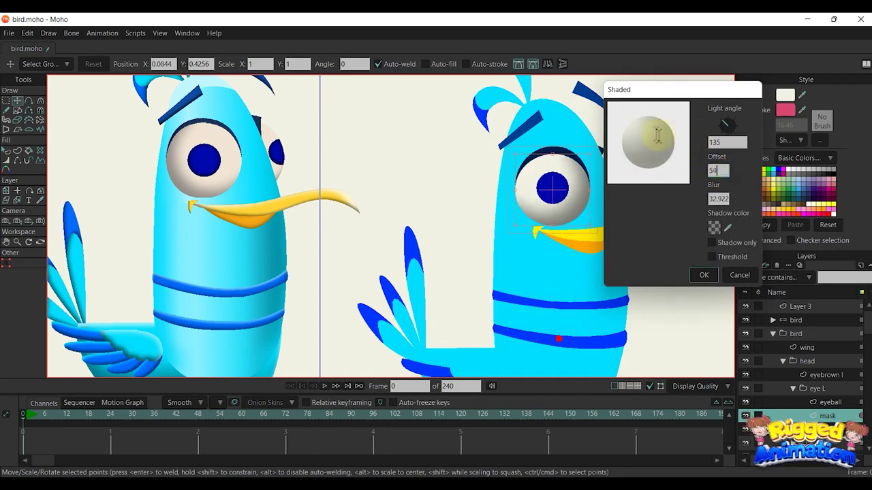
drag(725, 124, 742, 119)
text(20)
drag(728, 198, 551, 56)
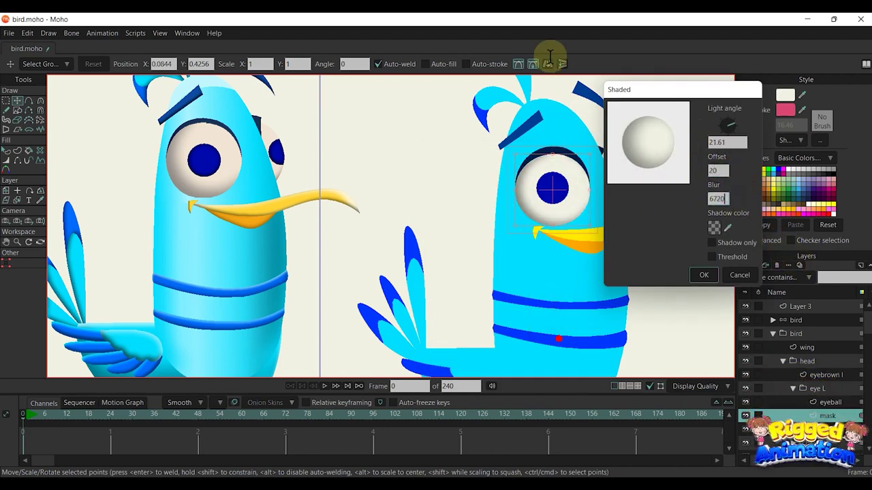
Step: Refine the white eye's shading to light angle 36.47, offset 33 and blur 21.422, and accept it
double_click(718, 170)
text(17)
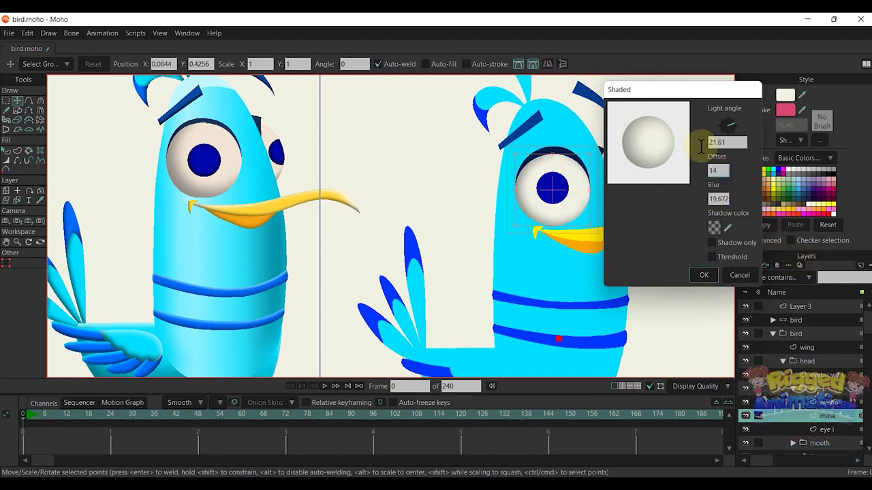
drag(737, 130, 737, 126)
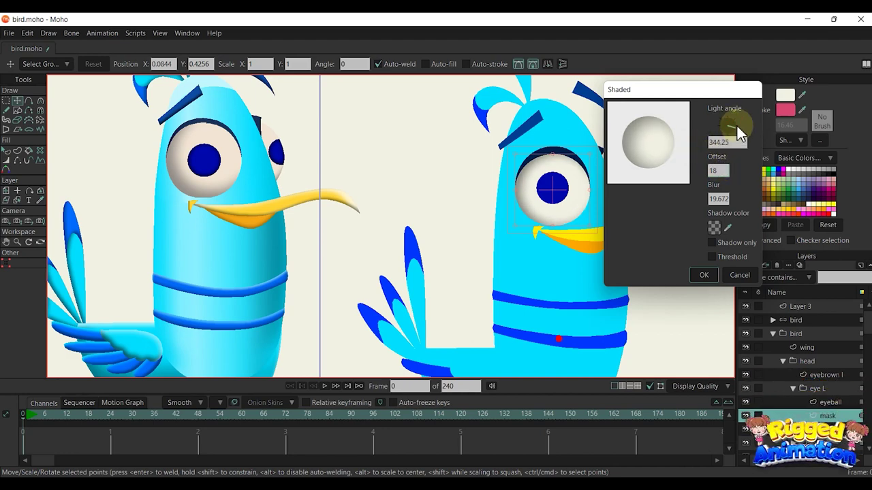
double_click(719, 199)
text(6720)
mouse_move(628, 108)
mouse_down()
mouse_move(775, 202)
mouse_move(756, 191)
mouse_up()
drag(718, 170, 779, 191)
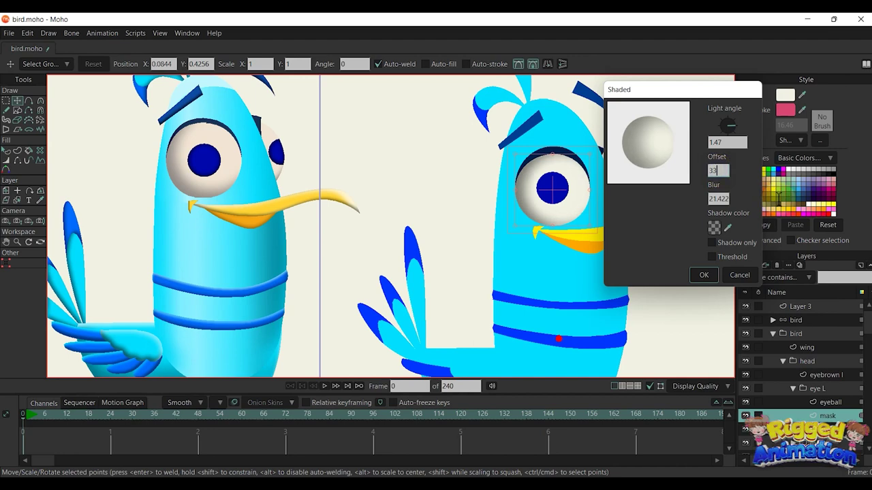
drag(732, 127, 733, 122)
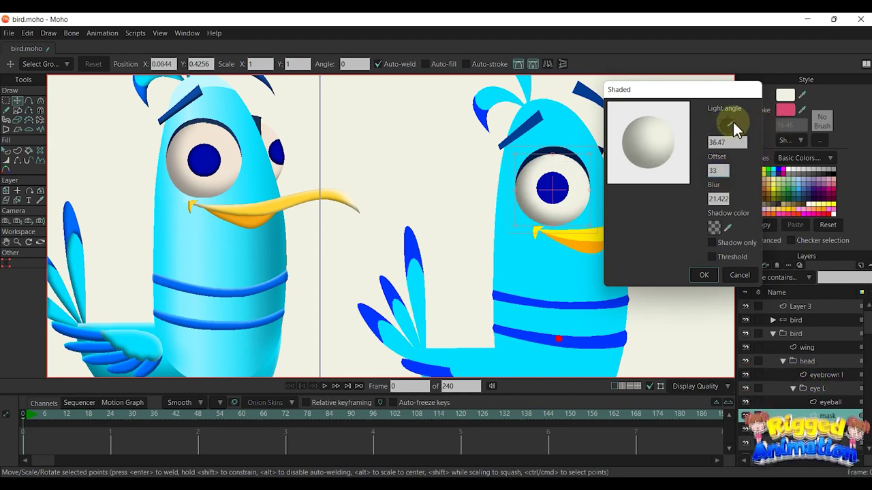
click(703, 274)
Step: Change the masking option of the eye L group in its layer settings
scroll(812, 321, down, 1)
click(747, 376)
click(747, 376)
click(798, 363)
drag(598, 210, 557, 216)
click(820, 347)
double_click(821, 345)
click(689, 67)
click(665, 134)
click(804, 439)
Step: Apply the Shaded effect to the blue shape in the eyeball layer with light angle 90 and offset 1, and adjust its blur
click(829, 361)
drag(563, 216, 604, 214)
key(q)
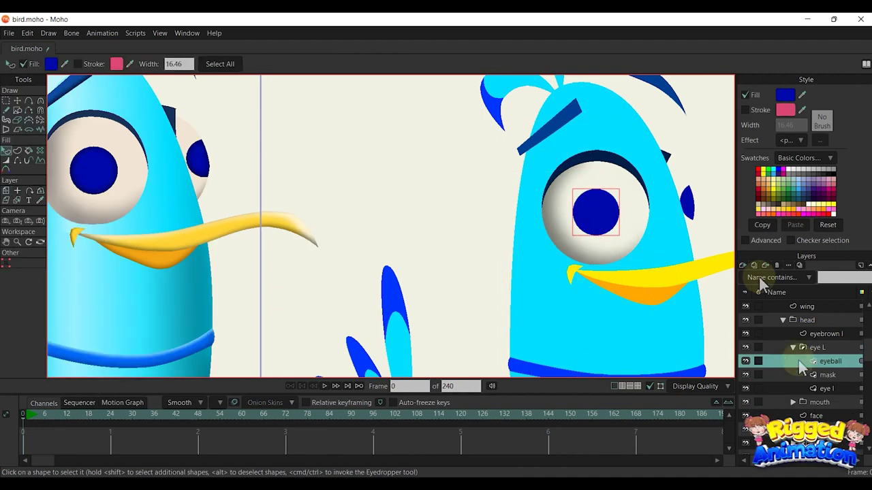
click(791, 141)
click(805, 176)
drag(433, 162, 682, 86)
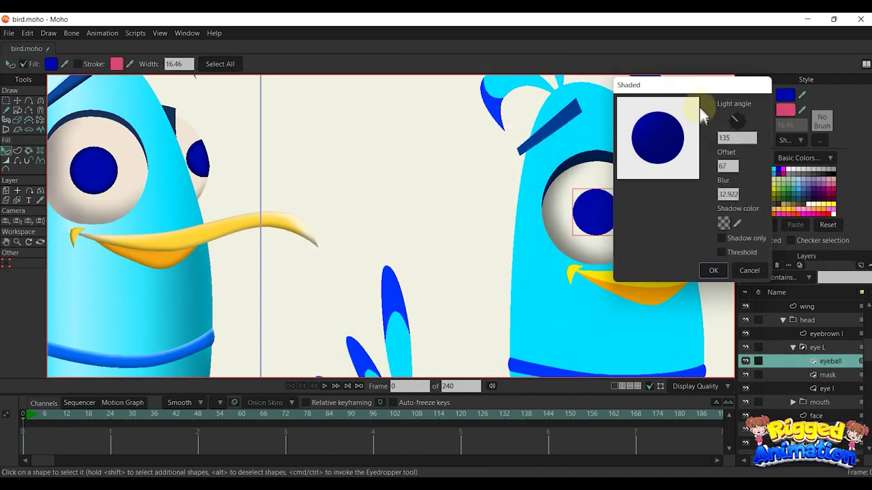
drag(736, 120, 754, 117)
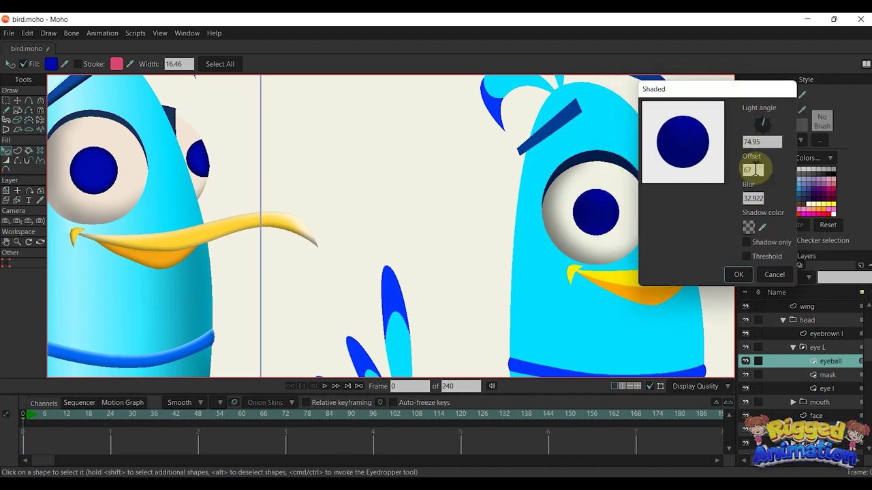
drag(762, 125, 762, 111)
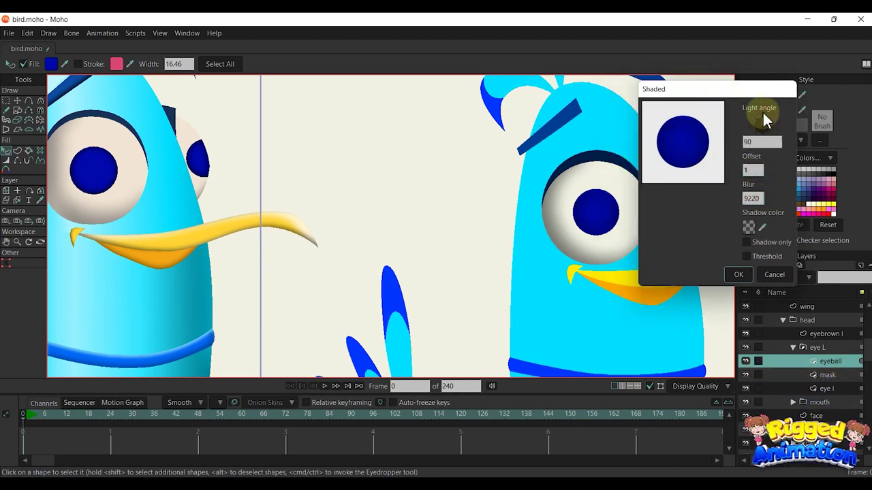
drag(753, 196, 491, 113)
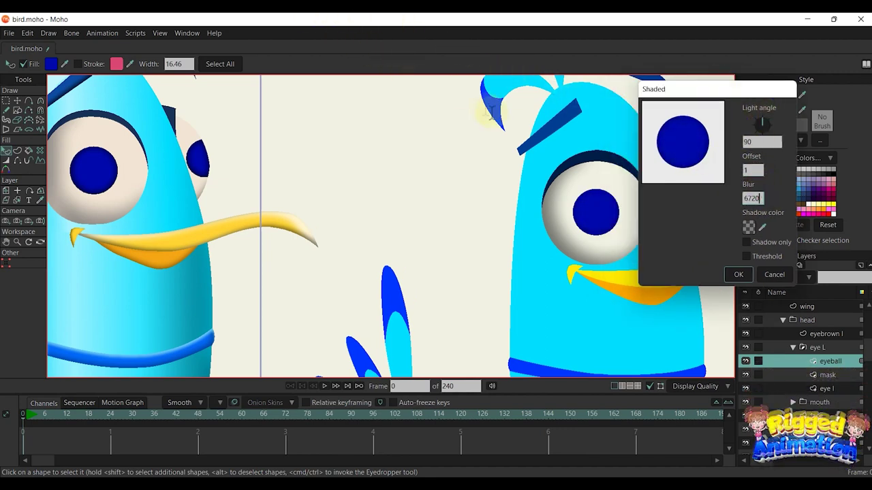
Step: Set the eyeball shading's shadow color to dark blue 000938 with higher opacity and accept the effect
click(749, 226)
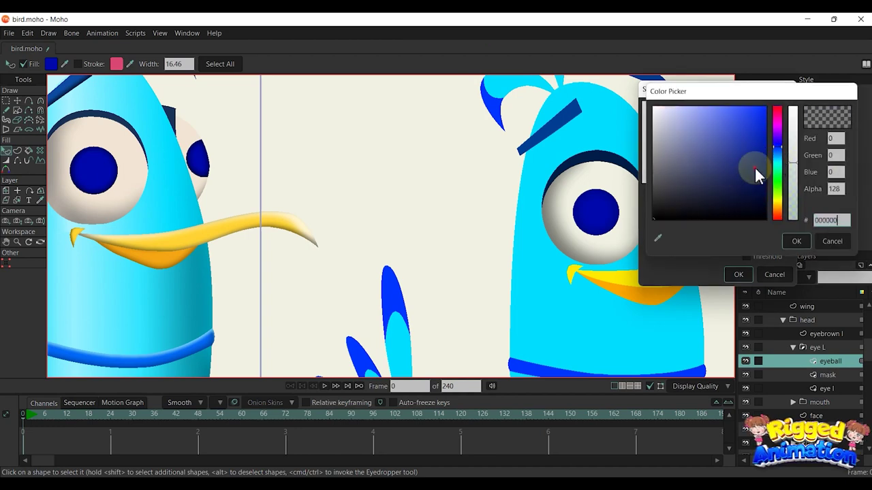
drag(752, 195, 767, 195)
click(793, 119)
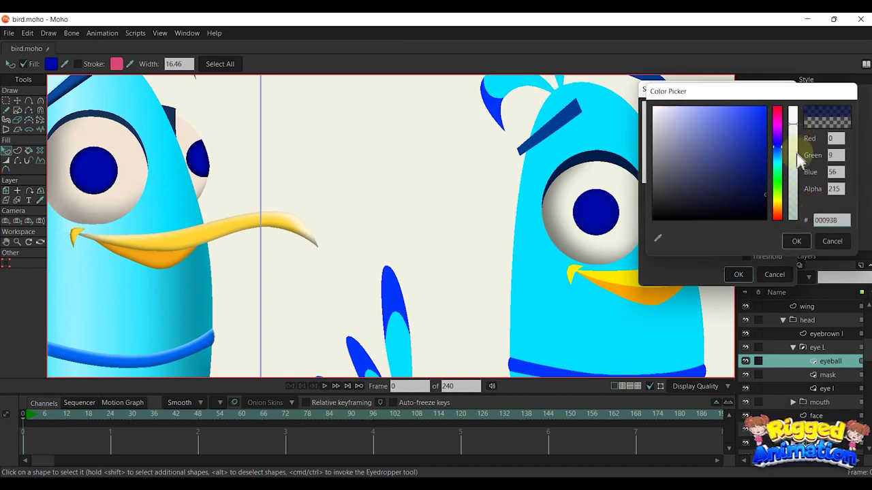
click(787, 245)
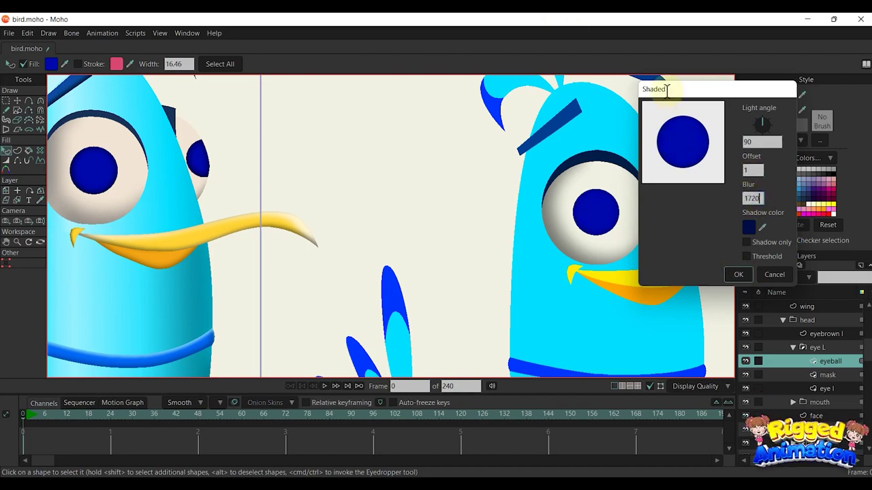
click(739, 275)
Step: Hide the mask and eyeball layers so that the dark eye l shape beneath is exposed
scroll(579, 218, up, 5)
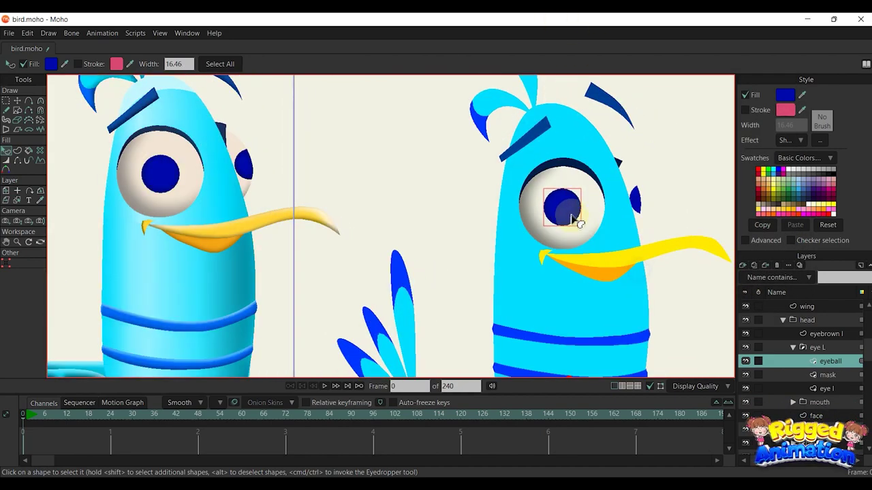
scroll(603, 192, down, 5)
click(746, 375)
scroll(599, 204, up, 5)
scroll(719, 262, down, 3)
click(745, 361)
drag(710, 244, 609, 237)
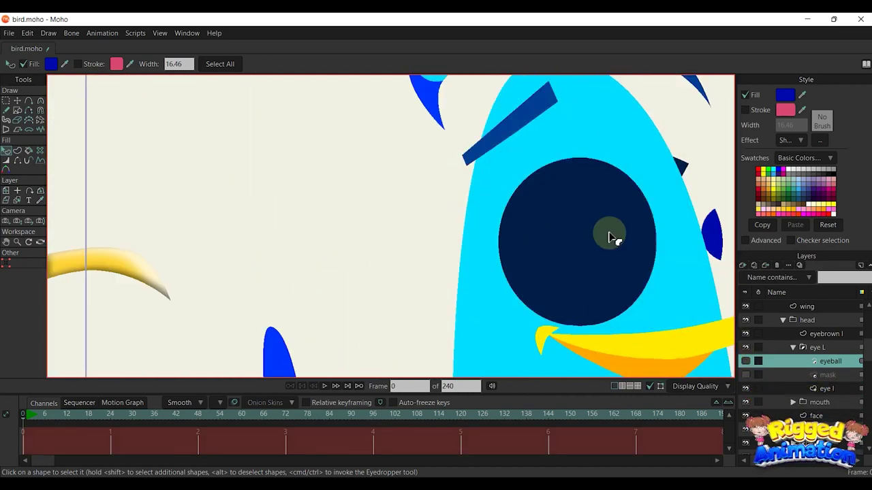
Step: Apply the Shaded effect to the dark eye l shape with light angle 29.41, offset 5 and blur 13.50
click(611, 236)
click(790, 139)
click(808, 172)
mouse_move(472, 167)
mouse_down()
mouse_move(803, 88)
mouse_move(772, 89)
mouse_up()
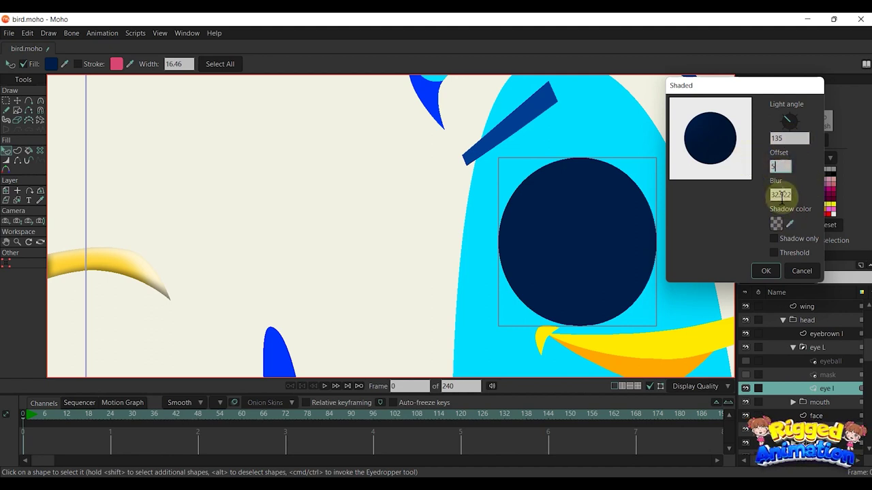
text(10)
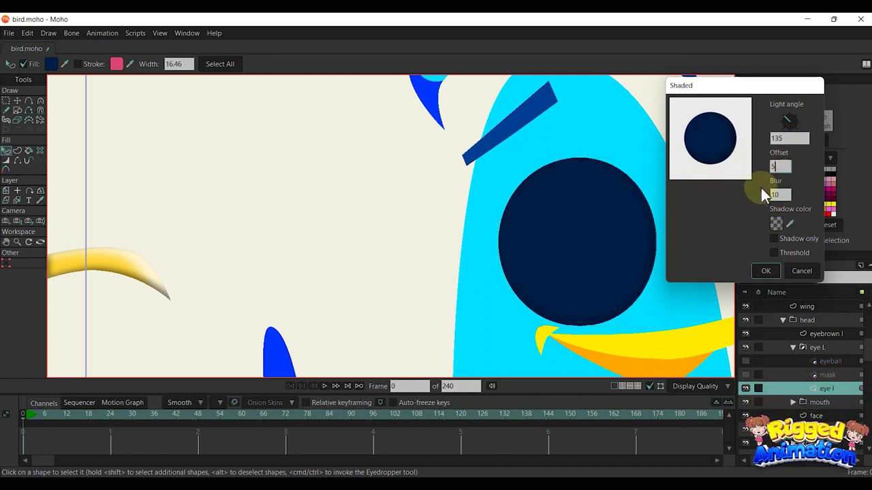
drag(789, 121, 800, 114)
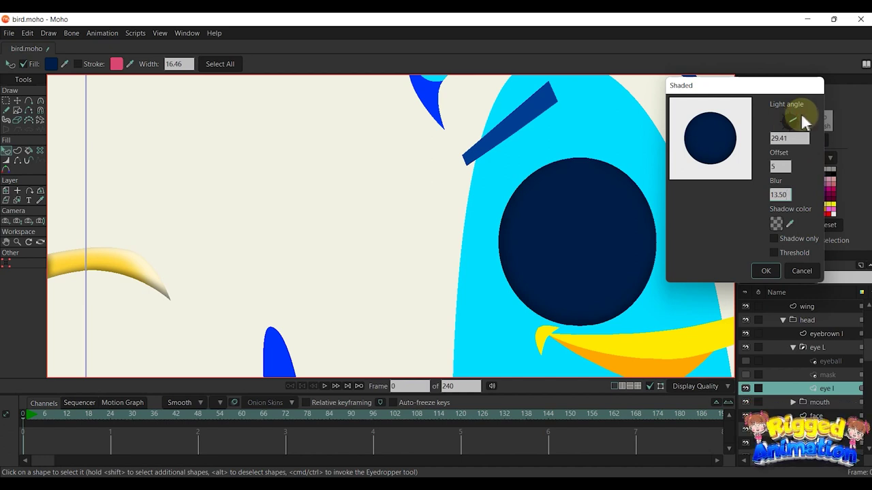
Step: Make the dark eye l shape's shadow color more opaque, set light angle 70.46, offset 25 and blur 23.50, and accept the effect
click(784, 219)
drag(791, 143, 793, 130)
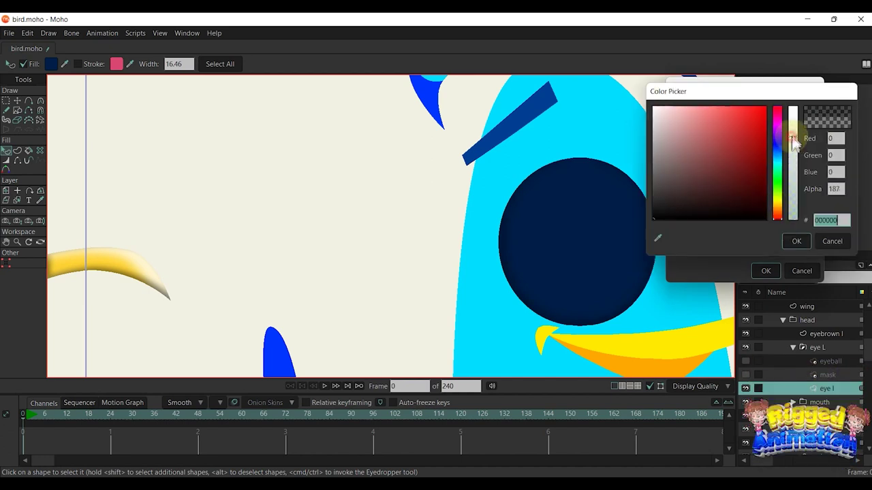
click(787, 244)
drag(788, 196, 864, 257)
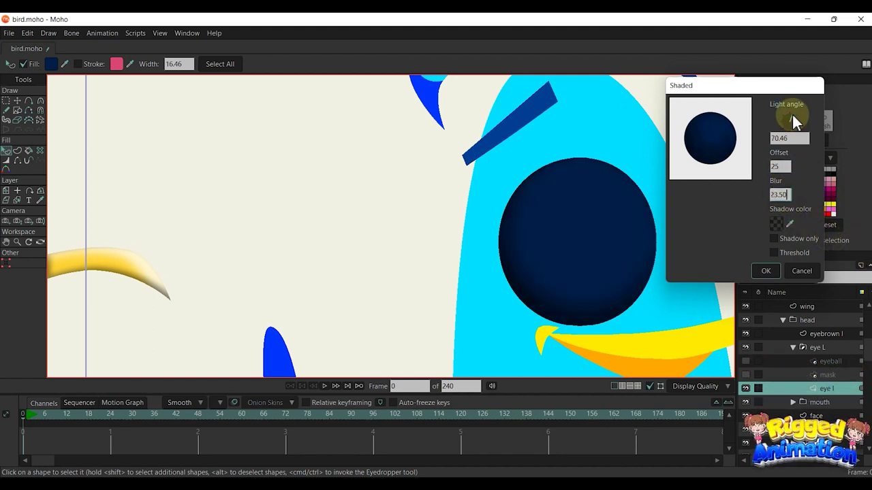
click(765, 271)
Step: Show the eyeball and mask layers of the eye L group again
scroll(654, 260, down, 5)
drag(652, 259, 583, 236)
click(647, 228)
scroll(608, 219, up, 4)
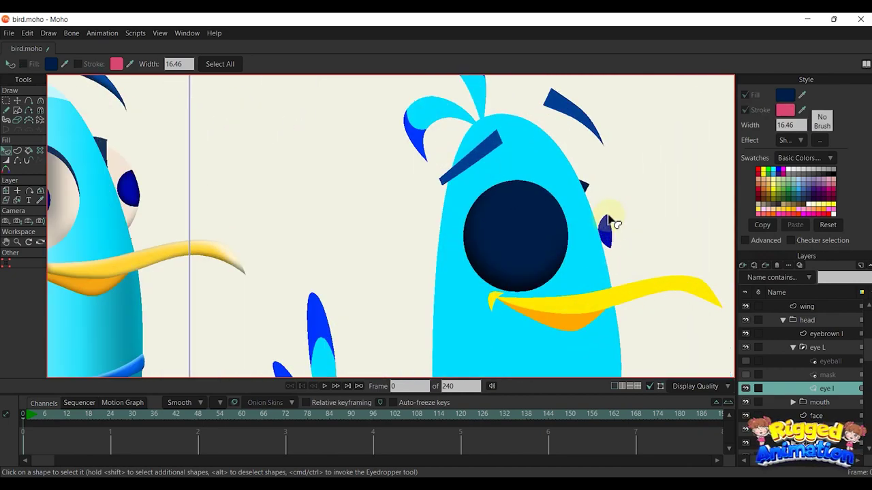
scroll(816, 348, down, 1)
click(749, 346)
click(745, 335)
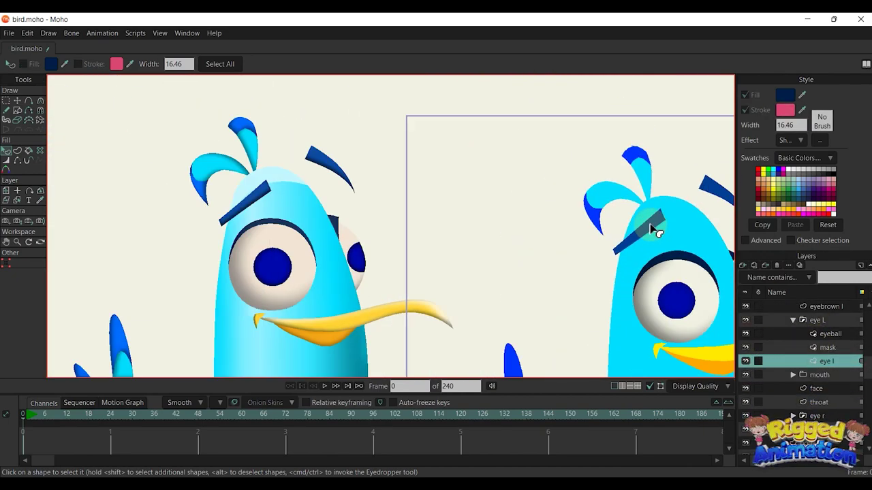
Step: Apply the Shaded effect to the eyebrown l shape with light angle 108.43, offset 13 and blur 6
scroll(654, 227, up, 5)
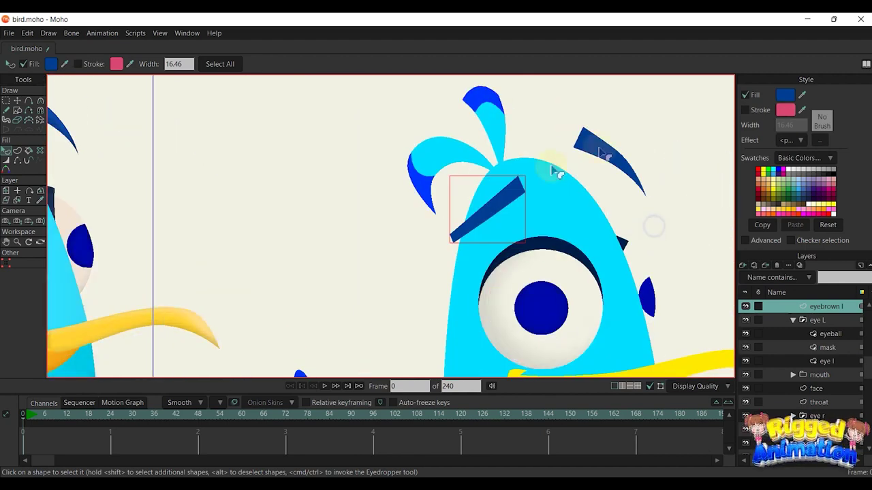
click(790, 139)
click(811, 183)
mouse_move(505, 179)
mouse_down()
mouse_move(645, 112)
mouse_move(689, 126)
mouse_up()
scroll(501, 211, up, 3)
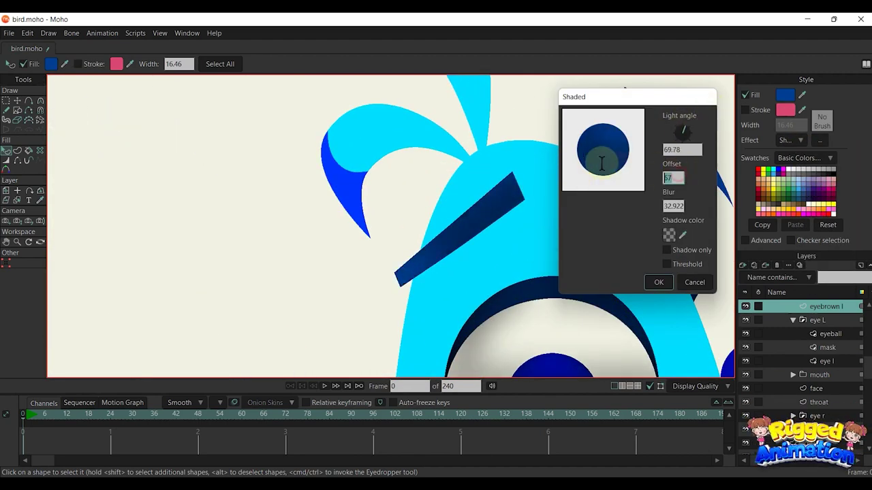
click(673, 205)
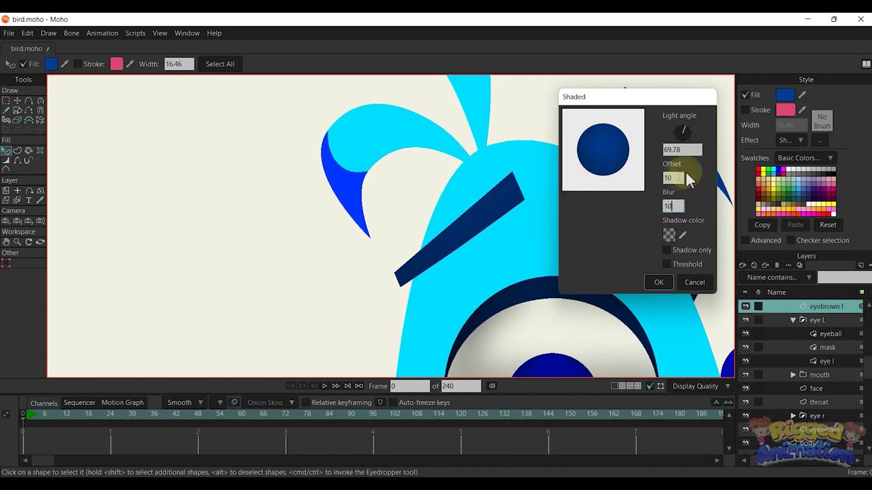
click(678, 178)
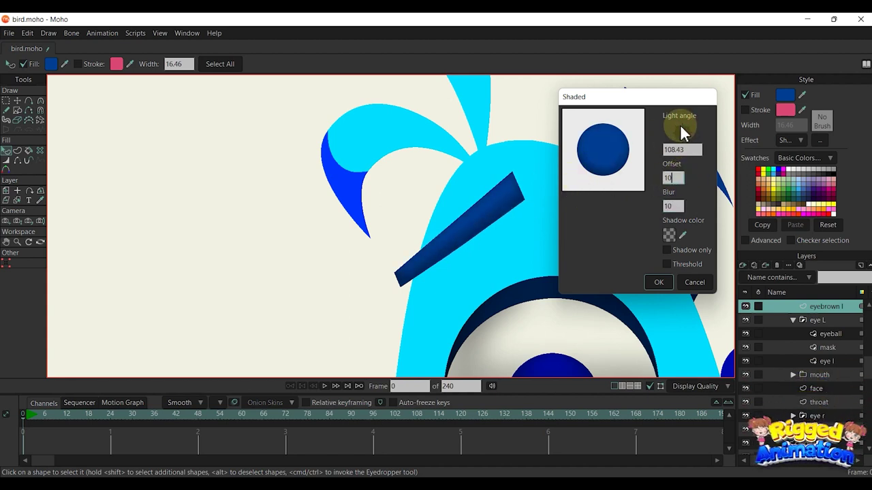
text(13)
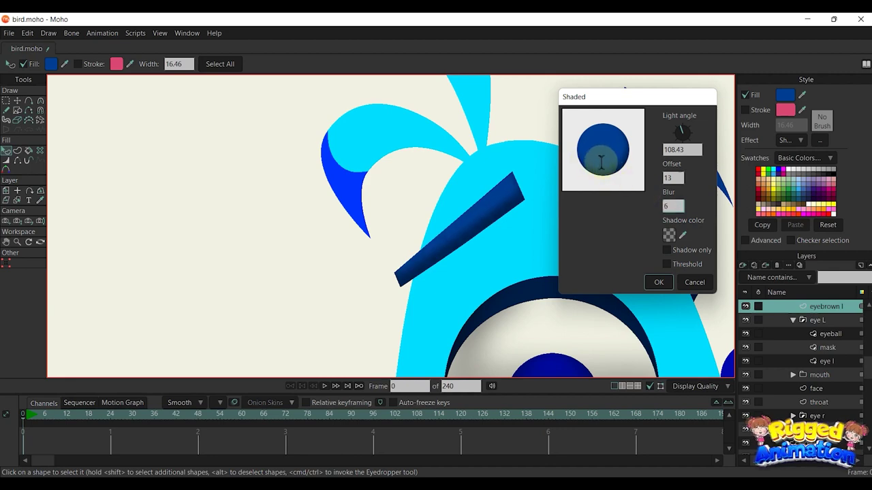
click(659, 287)
scroll(572, 258, down, 4)
scroll(572, 225, up, 2)
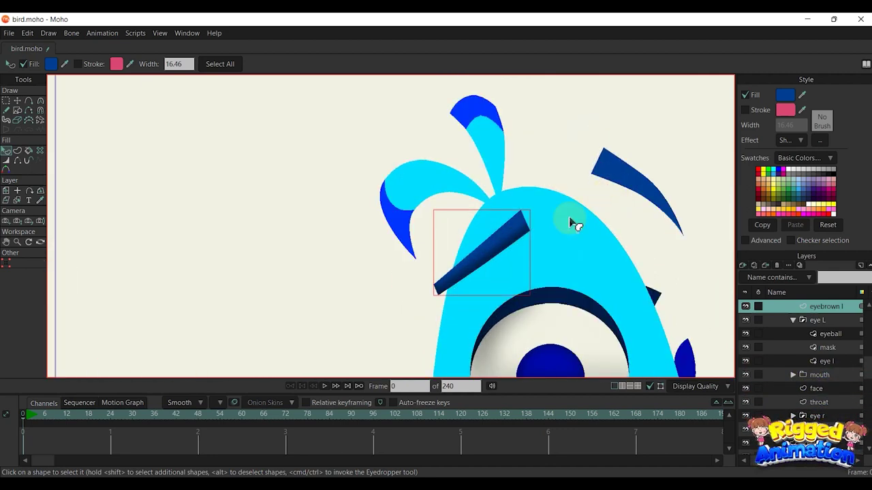
Step: Refine the eyebrown l shading to offset 9 and blur 5 and accept it
scroll(571, 225, down, 4)
scroll(572, 230, up, 3)
click(794, 141)
click(815, 176)
click(821, 139)
drag(498, 161, 770, 81)
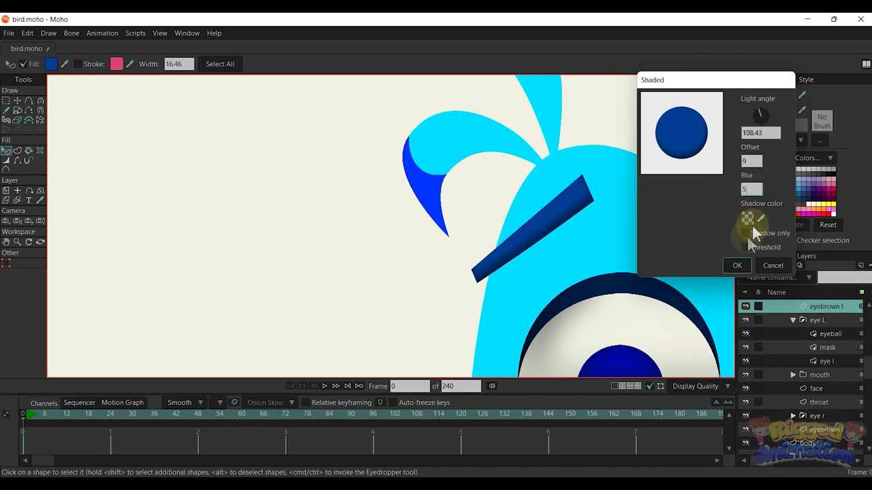
click(737, 266)
Step: Select the curved eyebrown r shape and give it the Shaded effect
drag(645, 256, 524, 254)
scroll(606, 138, up, 2)
drag(611, 137, 616, 166)
click(617, 167)
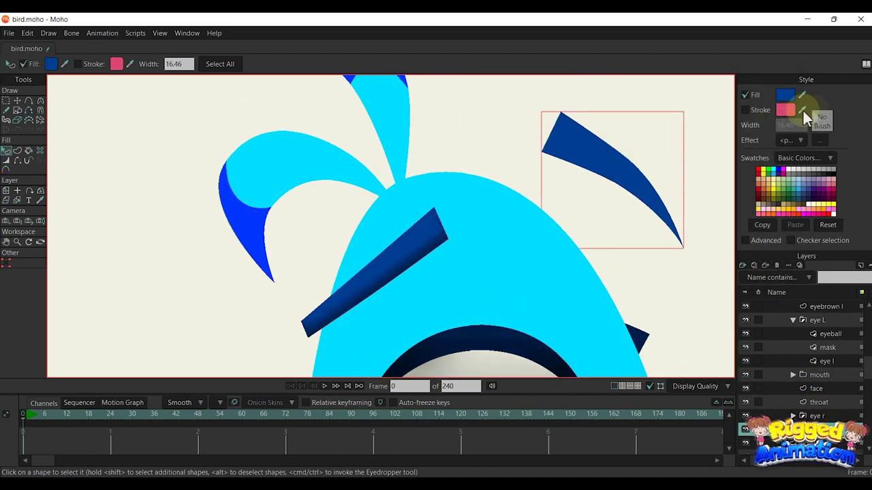
click(711, 153)
click(654, 184)
click(790, 140)
click(814, 173)
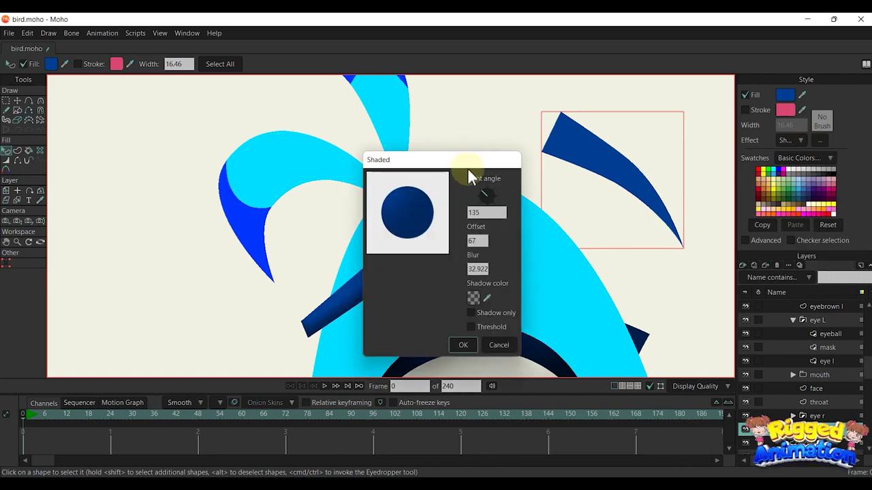
Step: Set the eyebrown r shading to light angle 64.29, offset 8 and blur 5, and accept the effect
drag(492, 159, 823, 118)
drag(824, 175, 795, 169)
text(8)
key(Tab)
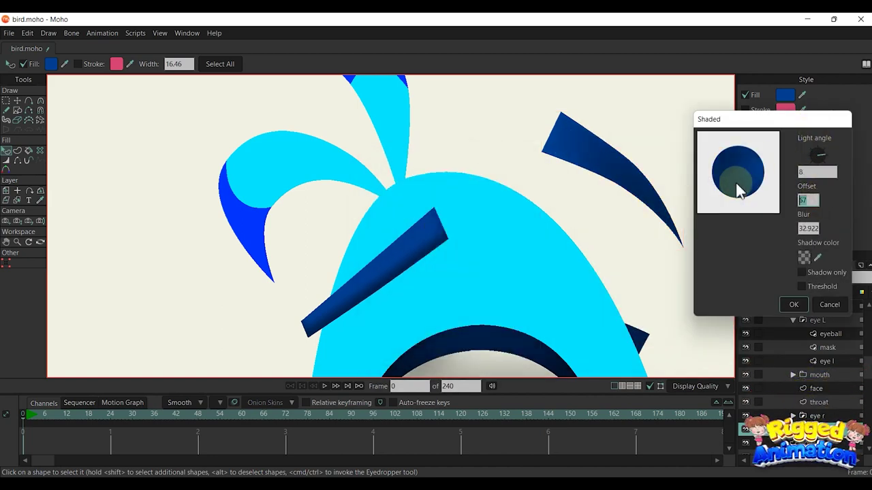
text(5)
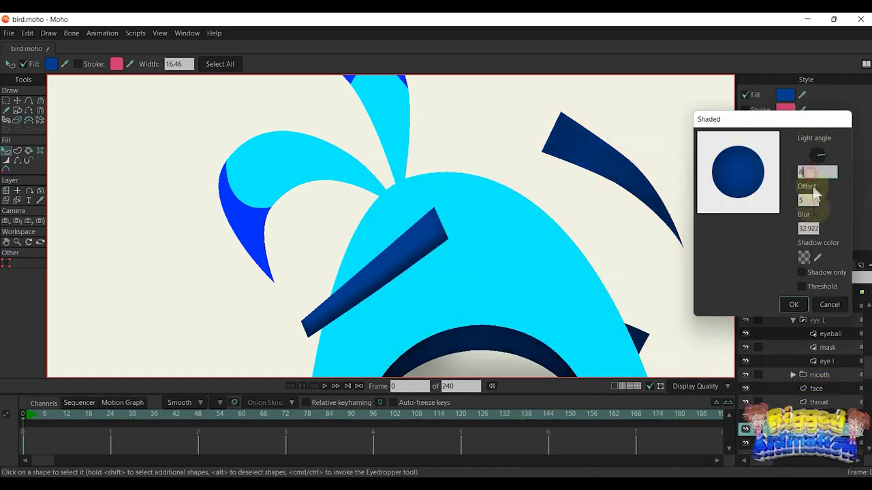
drag(816, 230, 782, 198)
text(8)
drag(817, 228, 755, 225)
text(5)
click(820, 150)
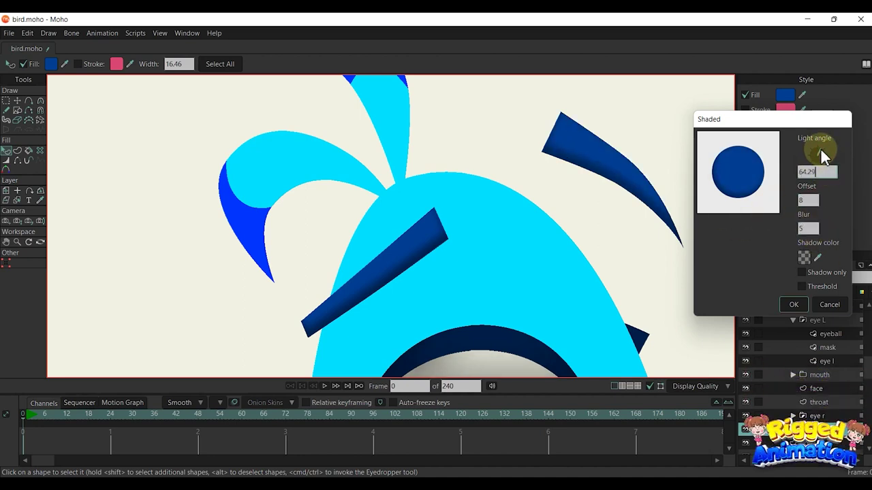
click(793, 304)
scroll(579, 248, down, 5)
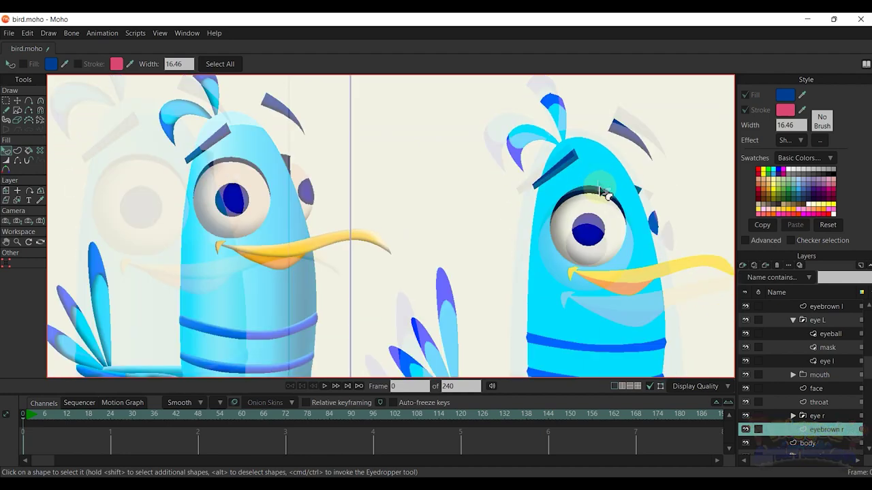
Step: Select the white mask shape of the eye r group, collapse the eye L group and hide the face layer
scroll(599, 185, up, 2)
click(634, 191)
scroll(785, 380, up, 2)
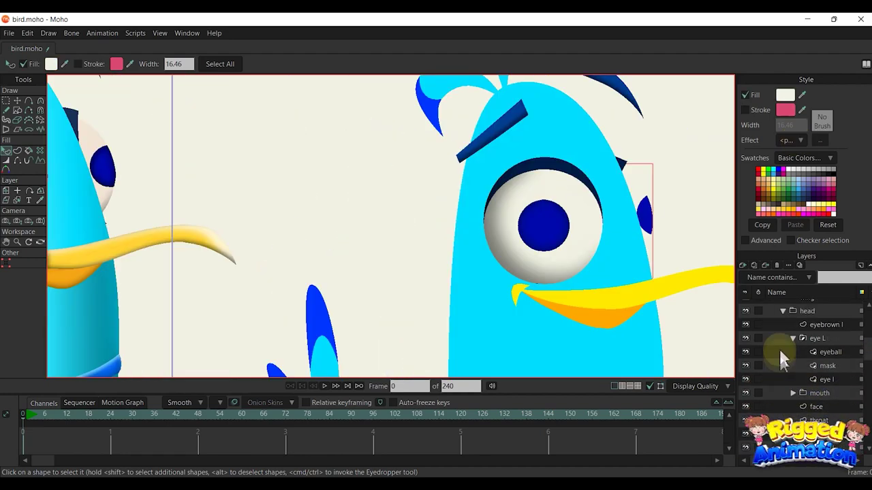
click(792, 339)
click(746, 339)
click(746, 338)
click(745, 366)
Step: Apply the Shaded effect to eye r's white mask shape with offset 8, blur 5 and light angle 35.13
click(790, 141)
click(795, 154)
drag(477, 162, 833, 54)
drag(835, 134, 802, 132)
text(8)
drag(842, 162, 805, 158)
text(5)
mouse_move(843, 84)
mouse_down()
mouse_move(848, 96)
mouse_move(848, 85)
mouse_up()
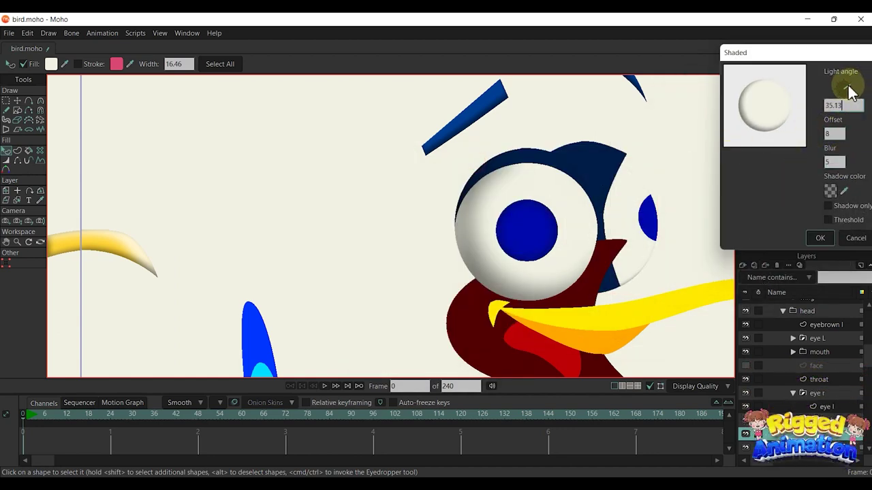
Step: Refine the eye r mask shading to light angle 57.53, offset 13 and blur 9.50, and accept it
mouse_move(825, 134)
mouse_down()
mouse_move(859, 149)
mouse_move(815, 118)
mouse_up()
text(17)
text(13)
click(832, 163)
text(9.50)
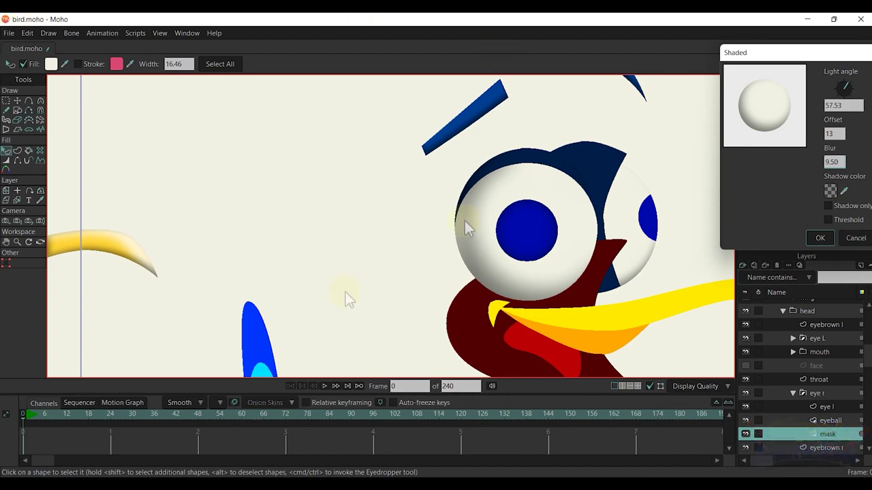
click(820, 238)
Step: Apply the Shaded effect to the dark eyelid shape in the eye r group with light angle 32.91, offset 5 and blur 10
click(597, 162)
click(792, 140)
click(817, 174)
drag(506, 167, 788, 84)
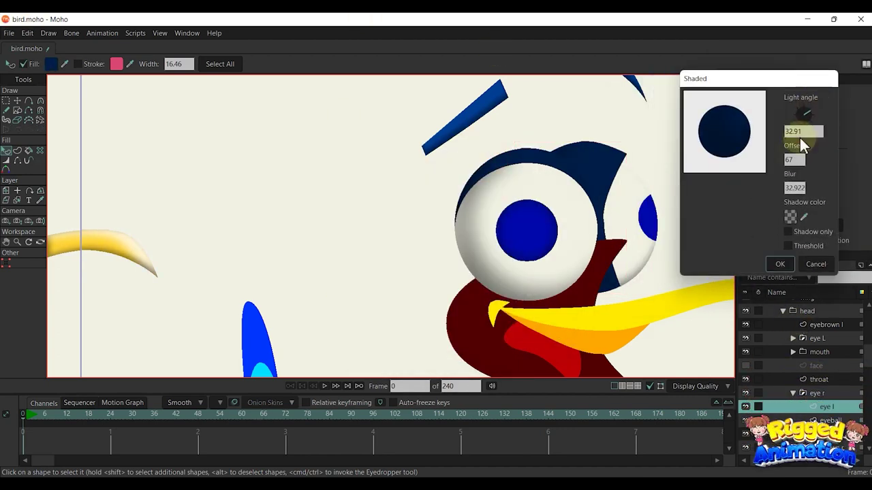
text(10)
click(794, 160)
scroll(604, 141, up, 3)
scroll(538, 215, down, 2)
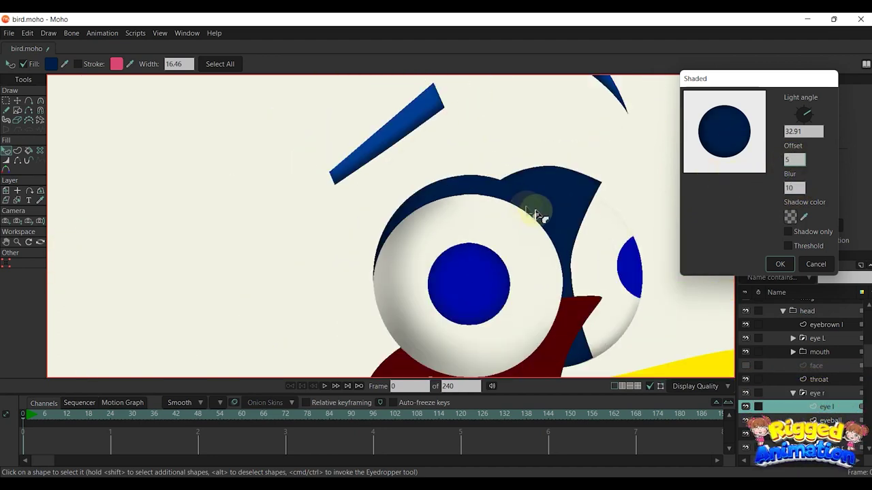
click(781, 265)
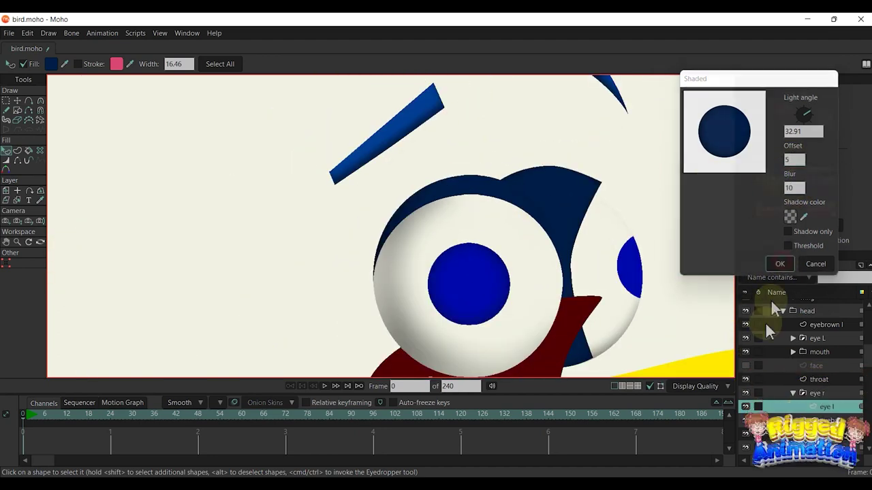
Step: Hide the eye L group and refine the dark eye r shape's shading to light angle 40.24, offset 22 and blur 11
click(745, 338)
click(820, 141)
drag(489, 163, 801, 87)
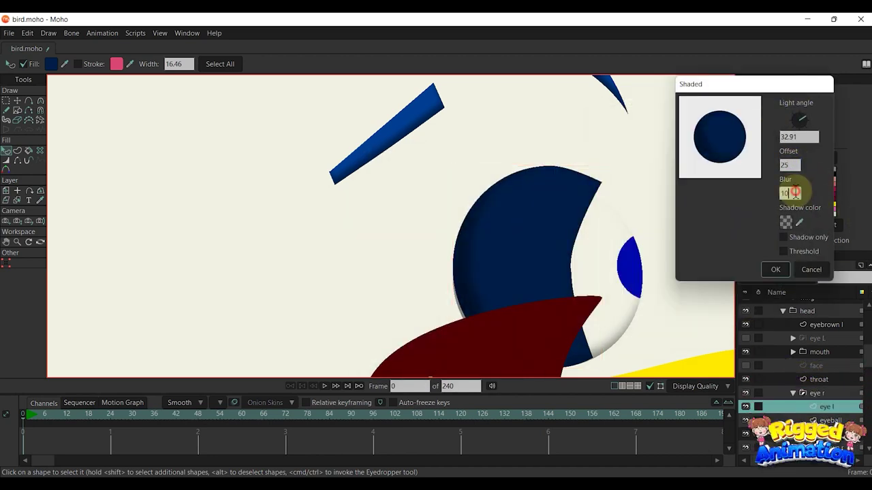
mouse_move(801, 117)
mouse_down()
mouse_move(817, 117)
mouse_move(808, 111)
mouse_up()
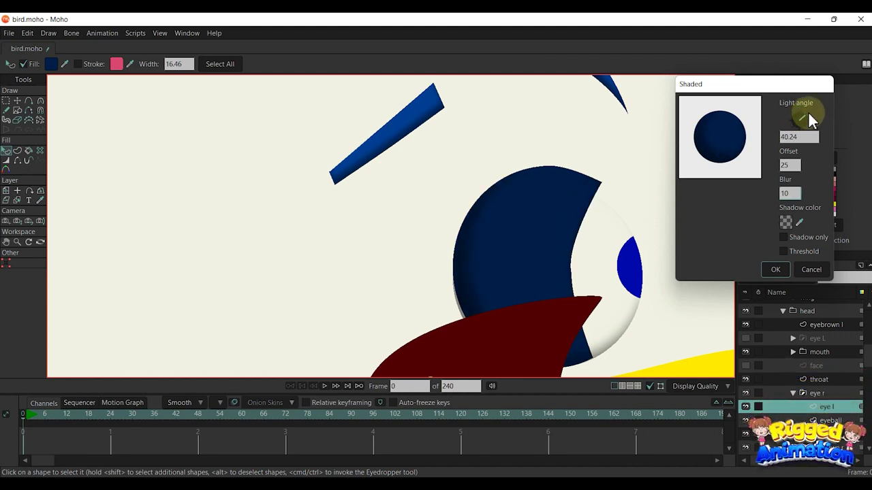
scroll(795, 193, up, 1)
click(793, 165)
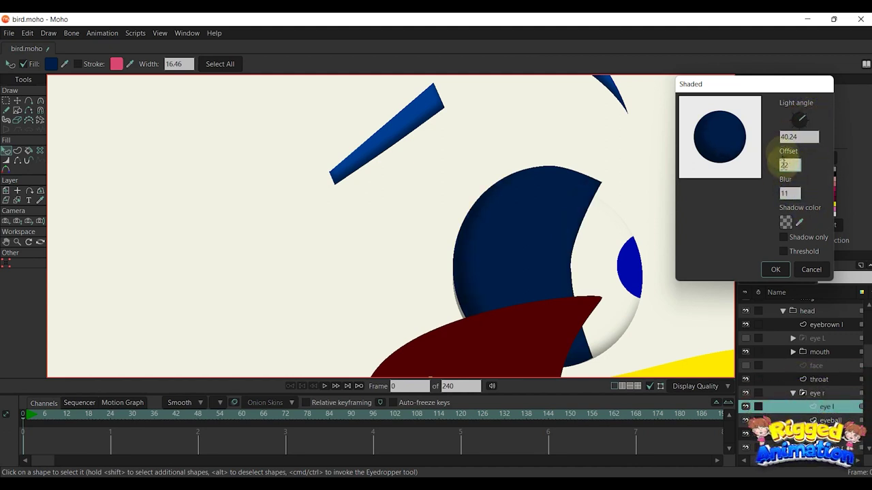
click(775, 270)
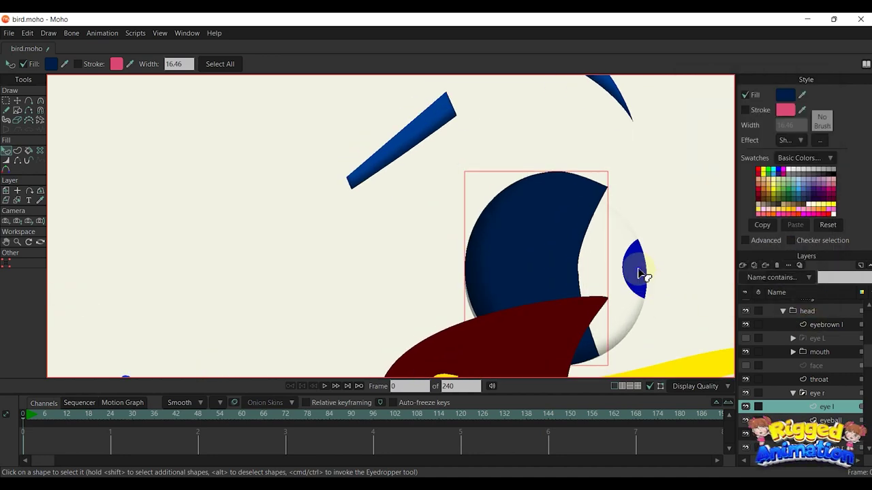
Step: Apply the Shaded effect to the blue eyeball shape in the eye r group with light angle 135, offset 1 and blur 6.6720
click(639, 272)
click(804, 140)
click(818, 172)
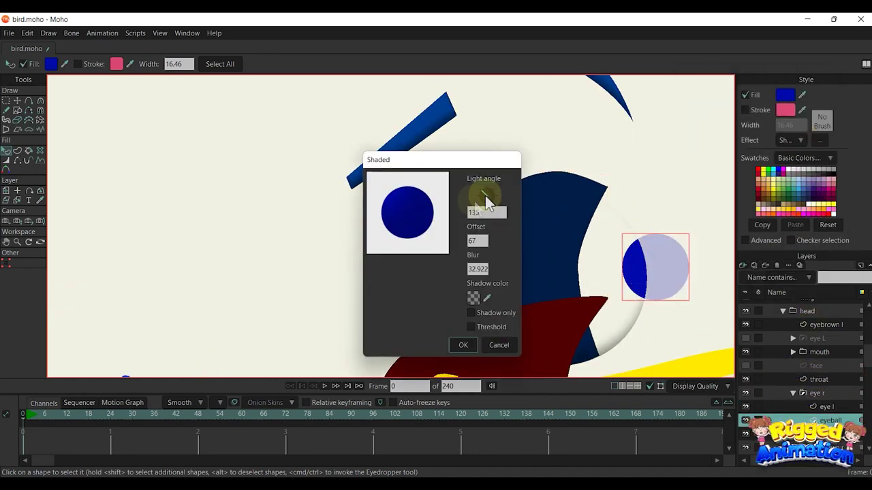
drag(497, 164, 813, 54)
double_click(794, 158)
text(1720)
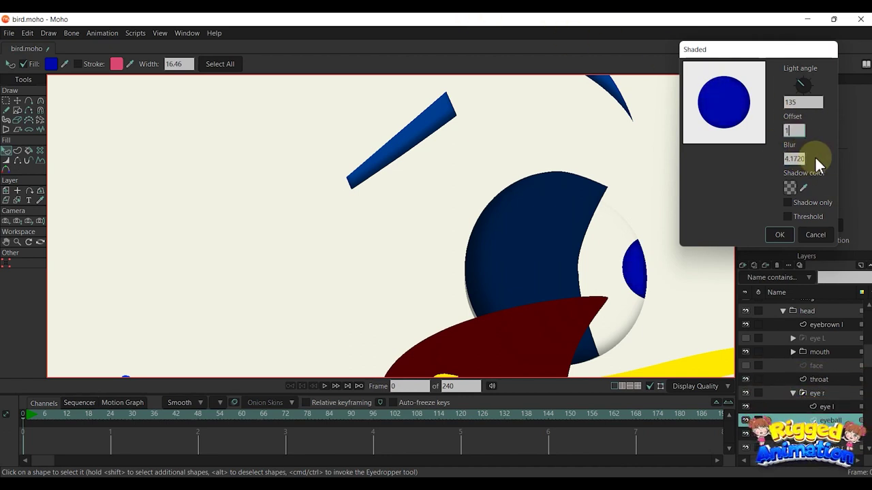
click(801, 132)
scroll(671, 265, up, 4)
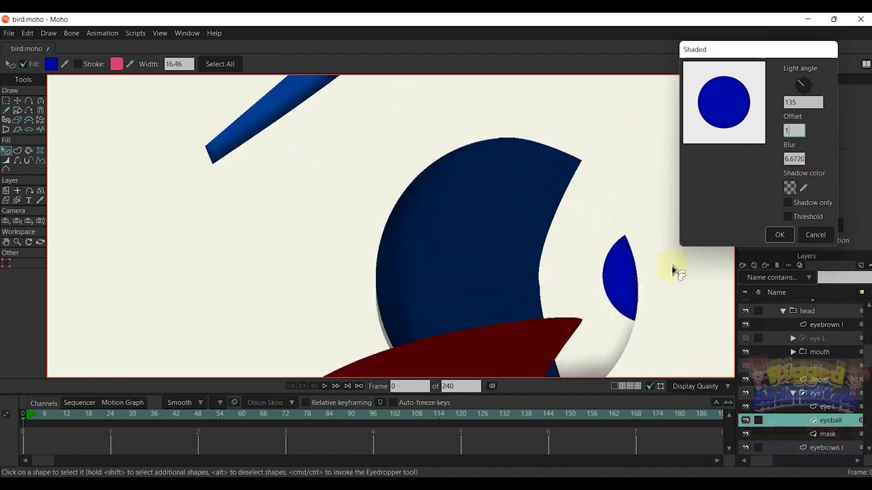
Step: Raise the eye r eyeball's black shadow color to an alpha of about 208 and accept the effect
click(789, 188)
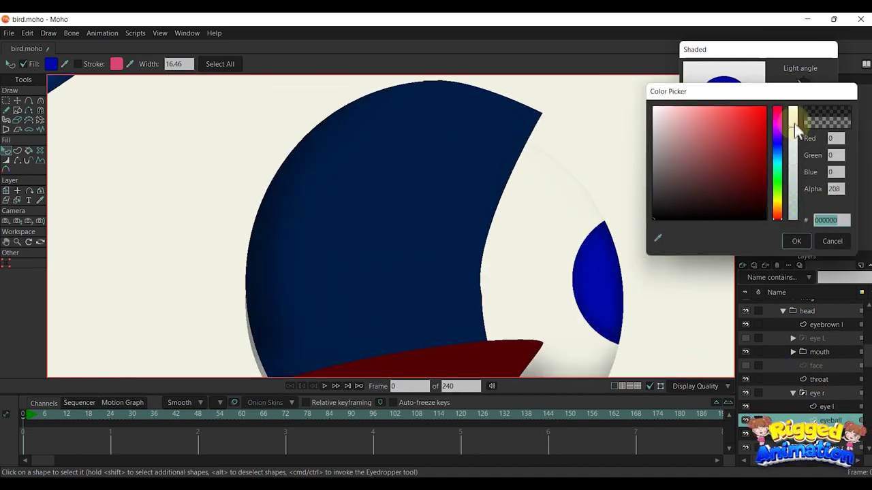
click(797, 241)
click(785, 231)
Step: Make the eye L group and the face layer visible again
scroll(657, 253, down, 3)
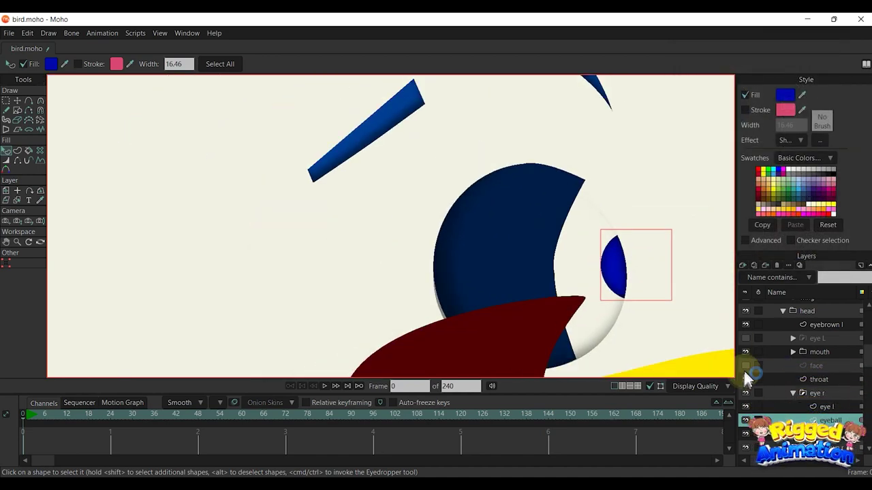
click(746, 339)
click(746, 365)
click(747, 379)
Step: Apply a linear Gradient as Effect 1 to the bird's cyan face shape and make its black end stop dark teal
scroll(569, 266, down, 5)
drag(568, 290, 568, 271)
scroll(545, 214, down, 5)
click(617, 179)
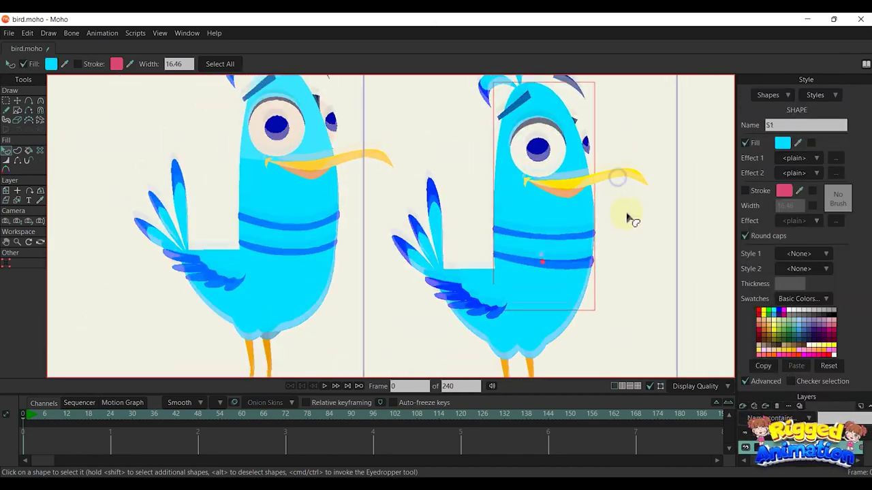
click(797, 158)
click(816, 227)
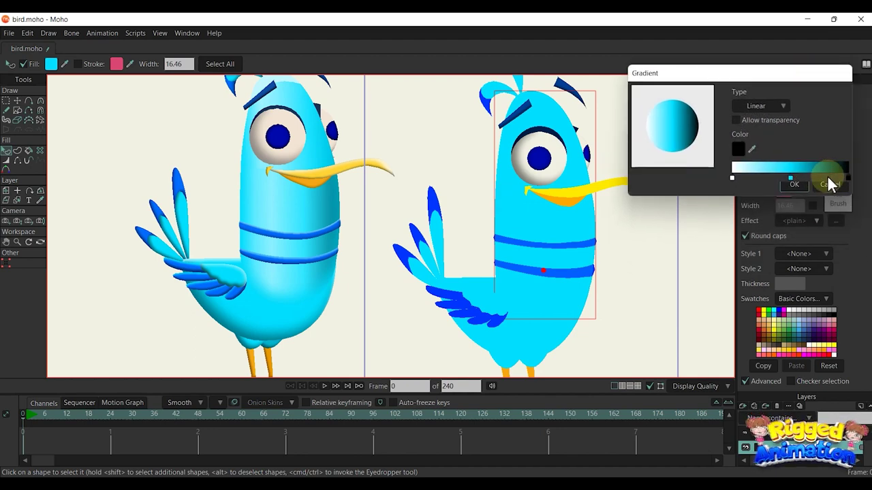
click(842, 179)
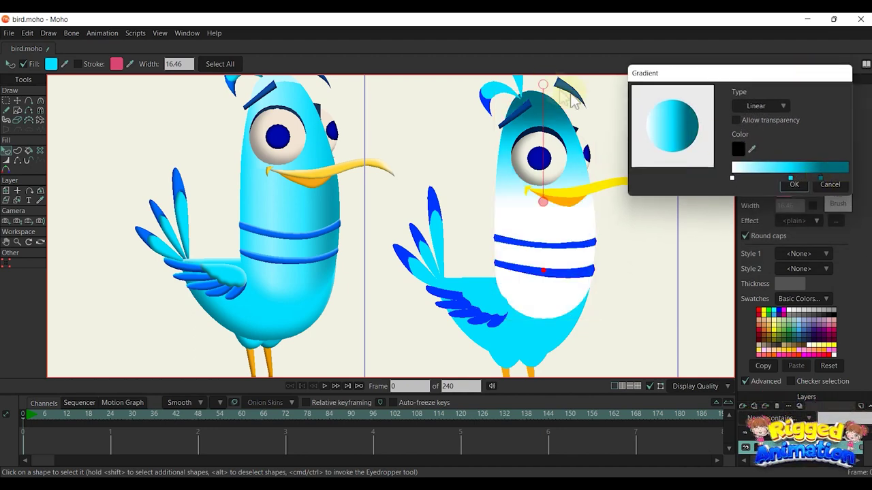
Step: Give the face gradient a cyan start stop and a pale cyan C7FFFD stop about a third along, and accept it
click(732, 178)
mouse_move(732, 178)
mouse_down()
mouse_move(817, 178)
mouse_move(732, 179)
mouse_up()
click(772, 178)
click(739, 150)
click(778, 163)
drag(697, 111, 694, 99)
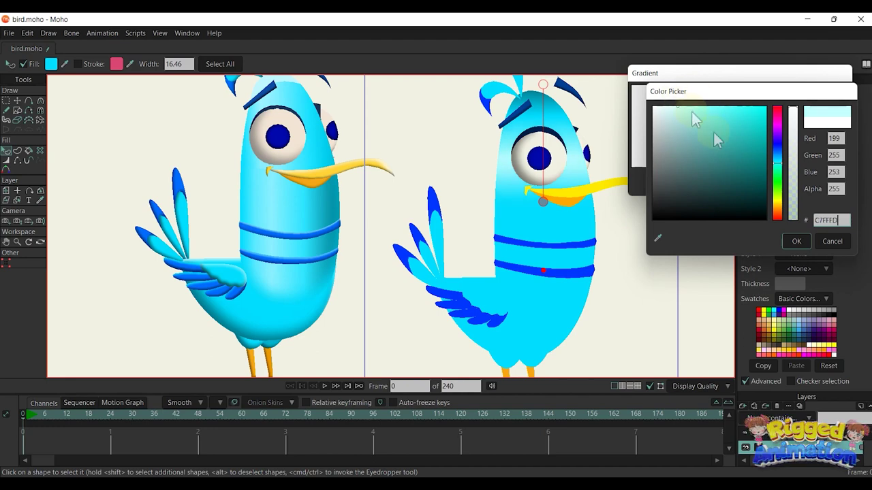
click(796, 241)
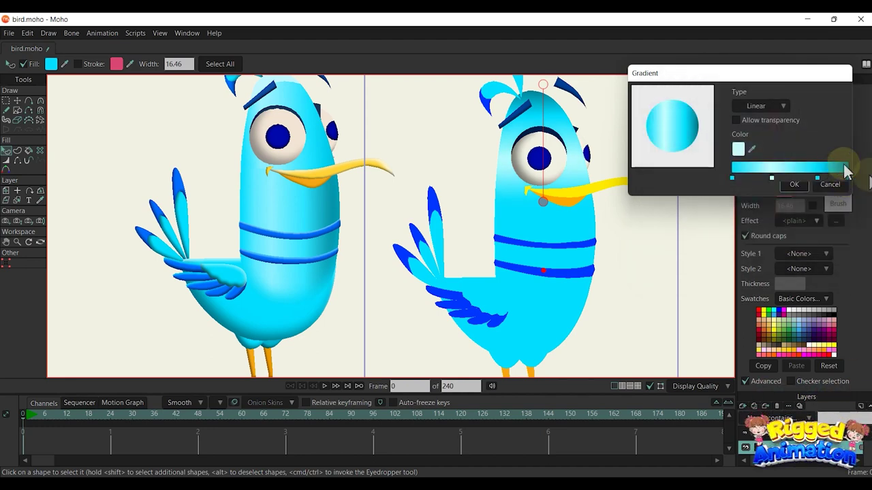
click(795, 186)
Step: Lay the face gradient horizontally across the head, from its beak-side edge to its opposite edge
drag(543, 85, 605, 202)
drag(543, 202, 496, 193)
drag(590, 187, 594, 188)
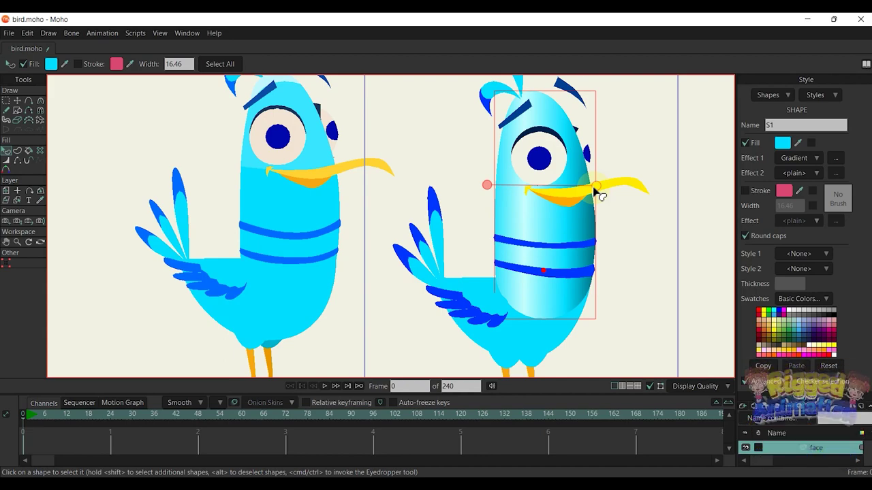
click(646, 215)
scroll(636, 214, down, 3)
scroll(643, 234, up, 4)
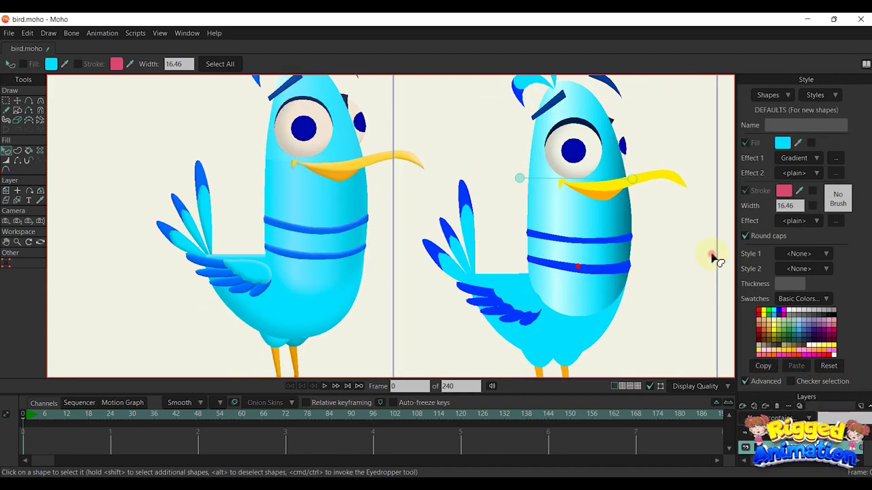
Step: Set the pale stop of the face gradient to B0FFFC and accept the gradient
click(594, 232)
click(836, 160)
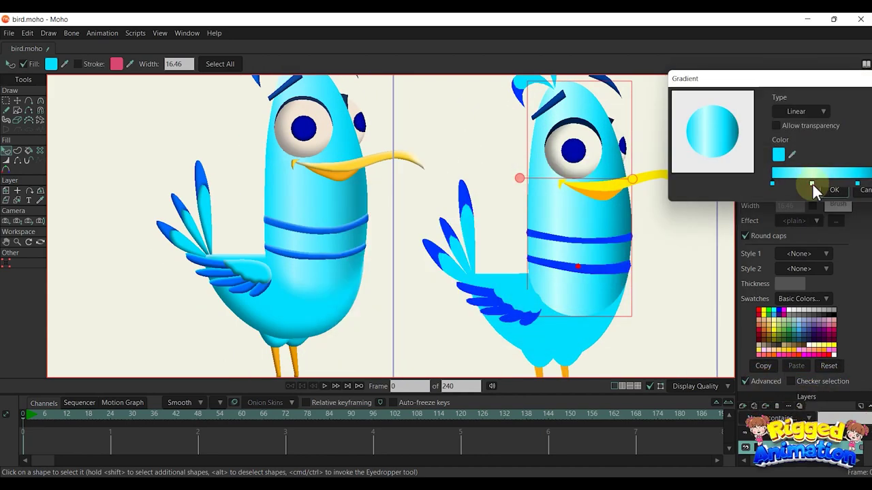
click(813, 185)
drag(692, 110, 688, 100)
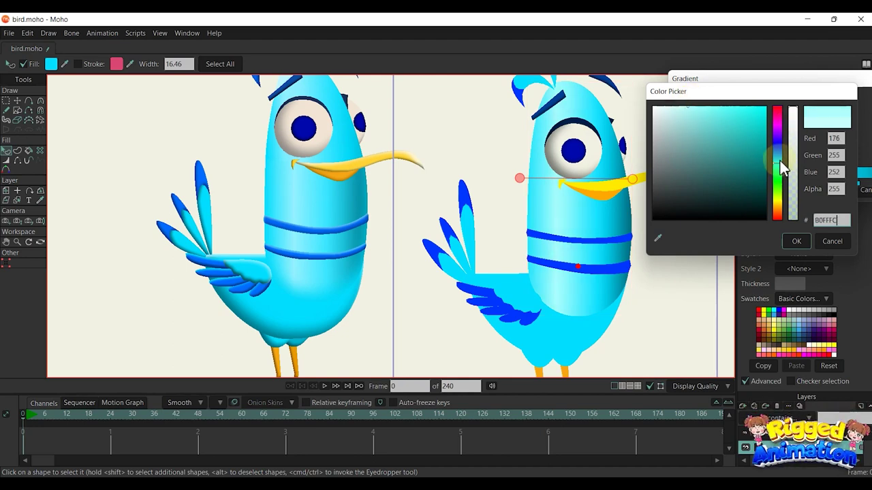
click(796, 242)
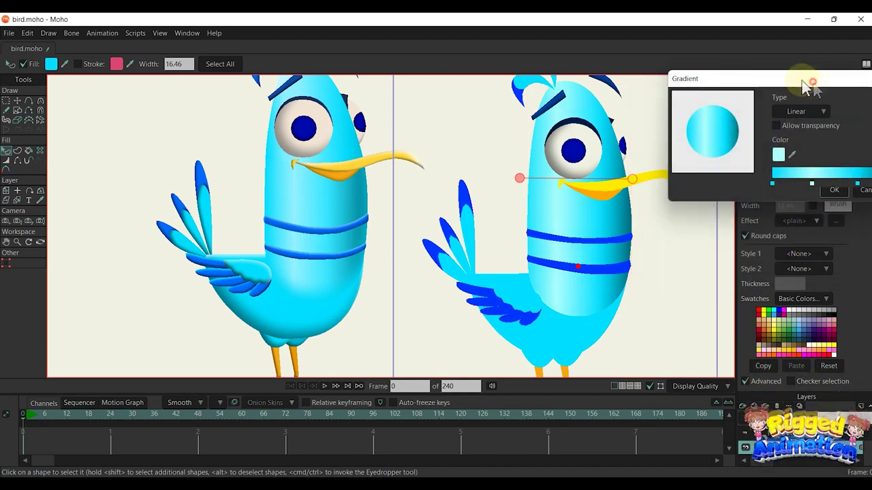
click(834, 191)
Step: Add Shaded as Effect 2 on the face with light angle 54.46 and a fully opaque 00DEFF shadow color
click(829, 220)
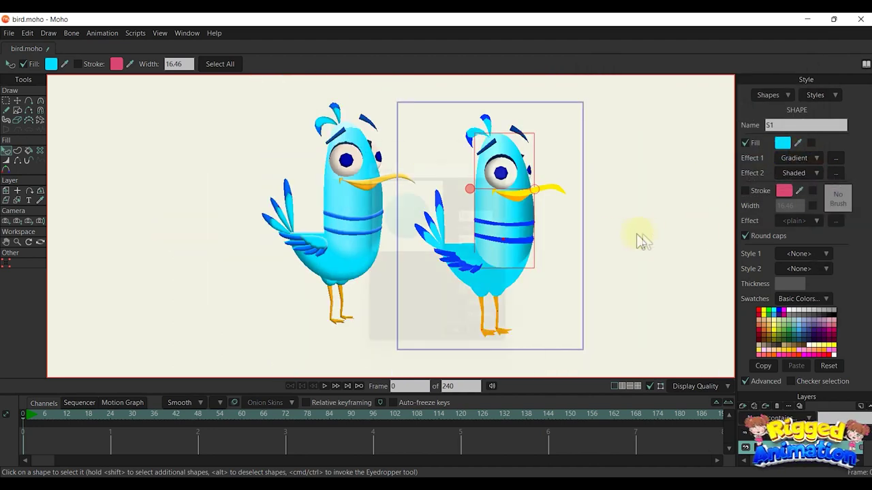
scroll(627, 249, up, 3)
drag(471, 167, 772, 83)
scroll(571, 195, up, 3)
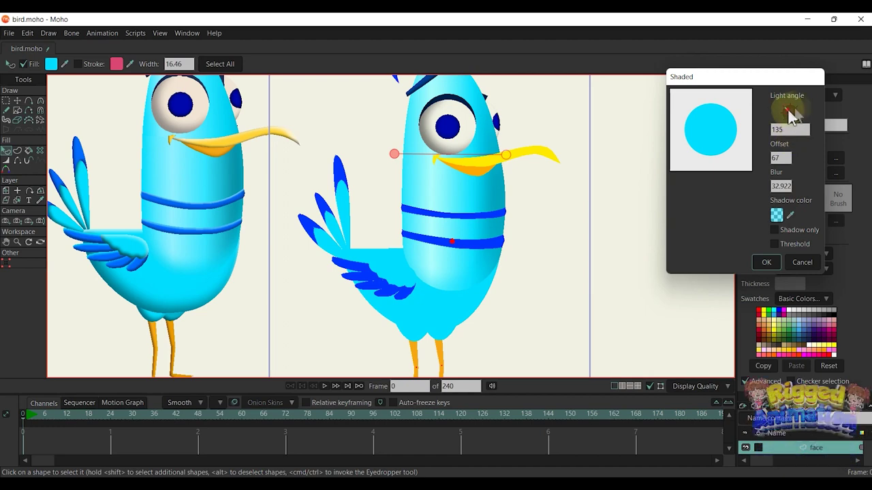
drag(785, 107, 803, 112)
click(777, 216)
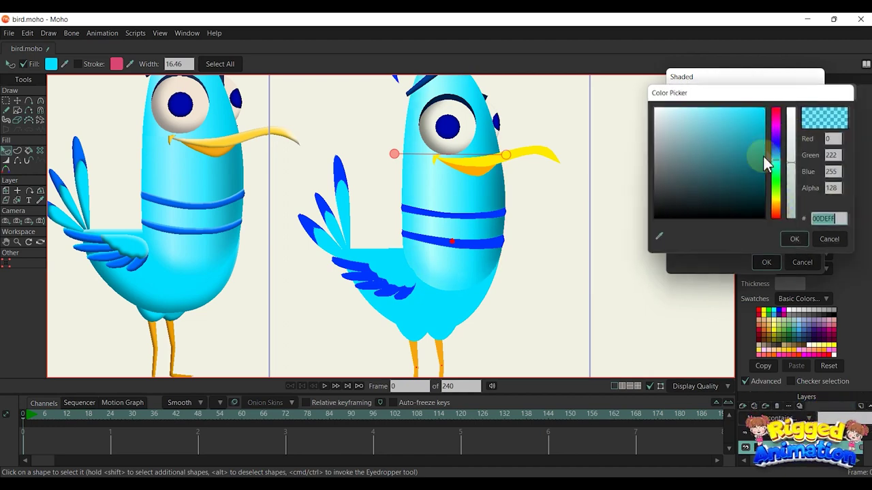
click(794, 243)
Step: Set the face's Shaded effect to light angle 45.84 and offset 91
scroll(463, 286, up, 2)
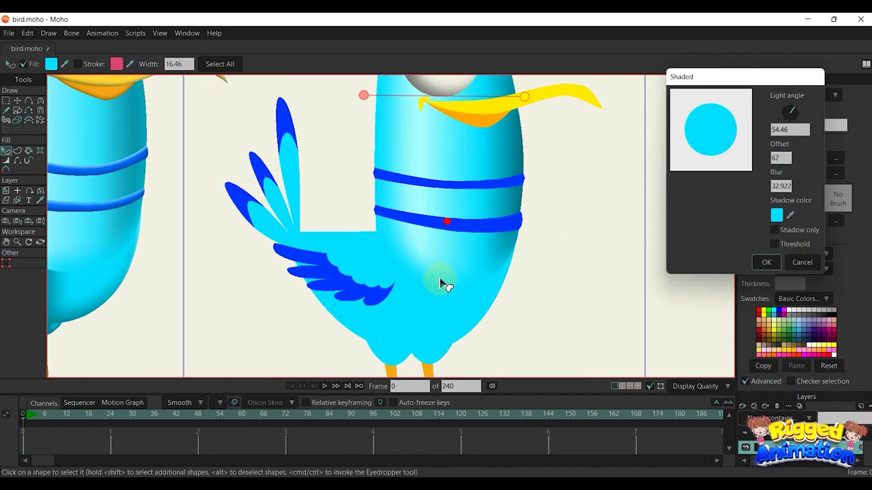
mouse_move(799, 116)
mouse_down()
mouse_move(783, 106)
mouse_move(804, 102)
mouse_up()
double_click(782, 158)
text(33)
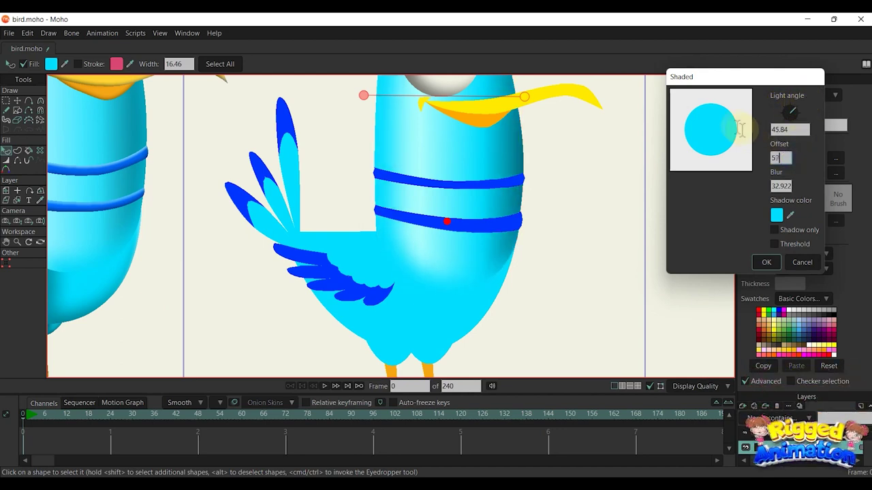
mouse_move(608, 31)
mouse_down()
mouse_move(652, 87)
mouse_move(838, 254)
mouse_move(848, 280)
mouse_up()
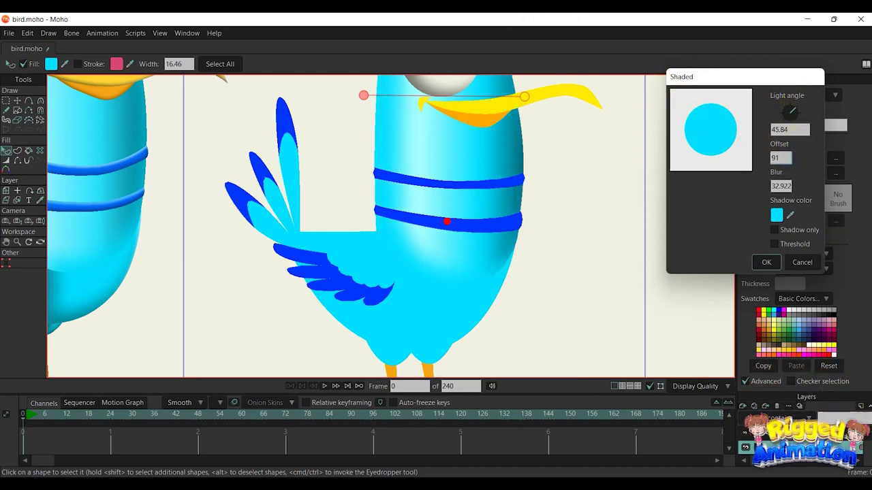
Step: Set the light angle of the face shading to 79.51 and accept the effect
scroll(579, 276, down, 2)
drag(811, 113, 791, 106)
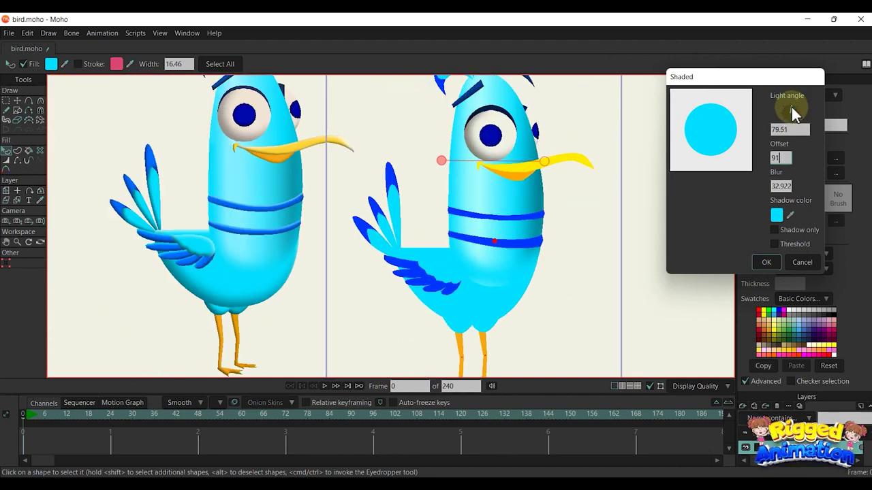
click(784, 185)
scroll(528, 282, up, 3)
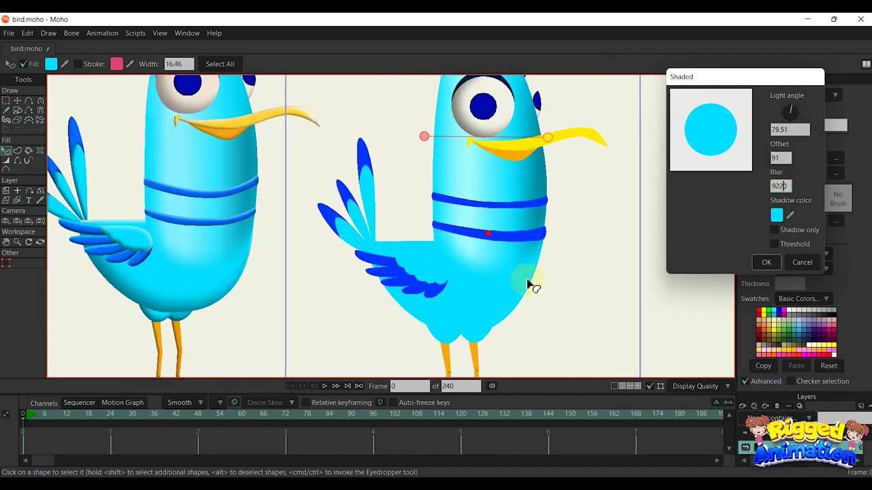
drag(754, 127, 664, 63)
scroll(496, 257, down, 3)
click(767, 262)
scroll(487, 217, up, 2)
scroll(497, 214, down, 1)
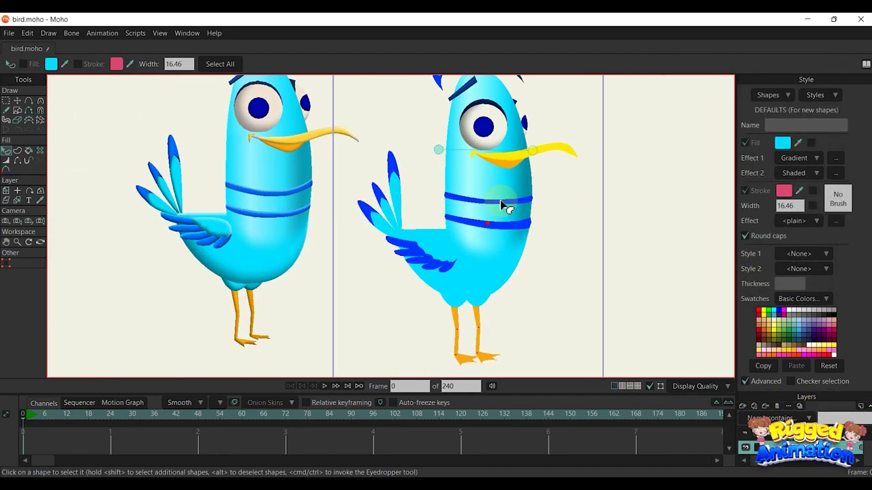
Step: Render the current frame, inspect the shading on the bird's face and close the render
scroll(506, 207, up, 5)
scroll(506, 288, down, 4)
key(ctrl+r)
scroll(358, 325, down, 3)
scroll(358, 324, up, 3)
scroll(361, 327, down, 5)
scroll(367, 338, up, 4)
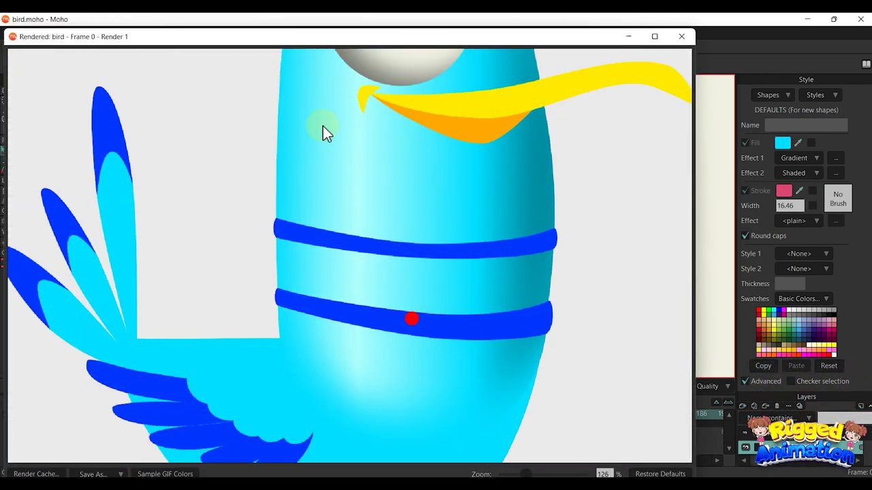
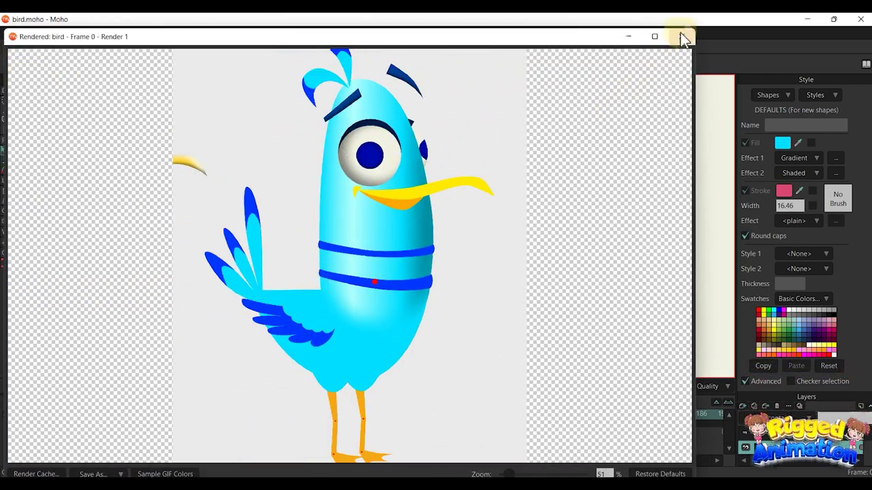
click(681, 36)
Step: Apply the Shaded effect to the yellow upper beak shape with offset 10 and blur 5
scroll(504, 273, up, 3)
scroll(538, 218, up, 1)
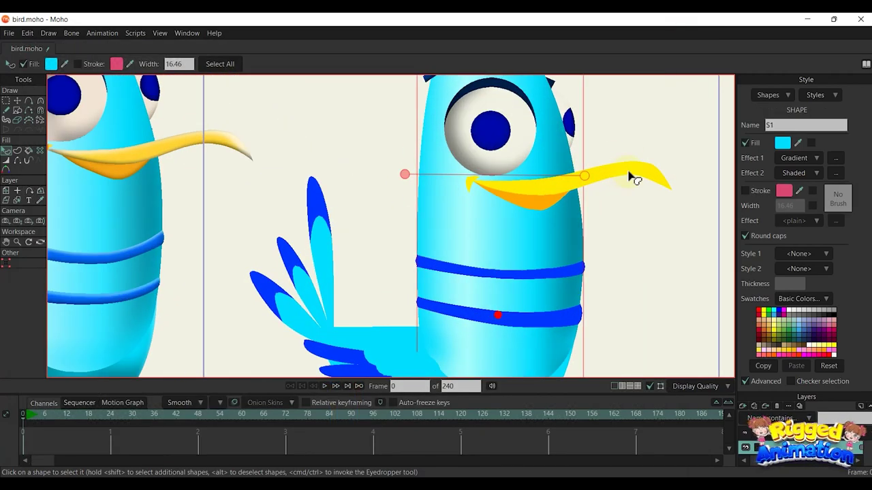
click(629, 178)
scroll(715, 179, up, 1)
click(805, 174)
click(816, 193)
drag(473, 163, 739, 86)
click(742, 165)
text(10)
click(744, 194)
text(5)
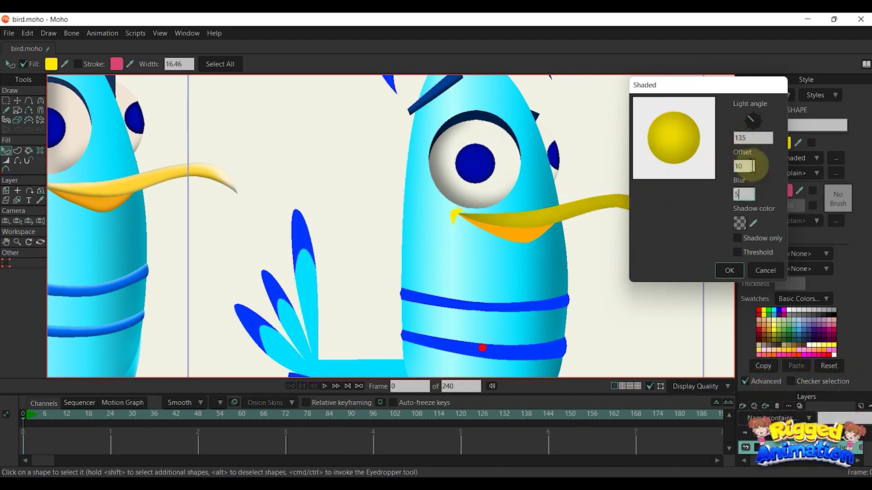
Step: Set the upper beak shading's light angle to 98.97 and accept the effect
click(752, 166)
mouse_move(693, 86)
mouse_down()
mouse_move(796, 86)
mouse_move(729, 85)
mouse_up()
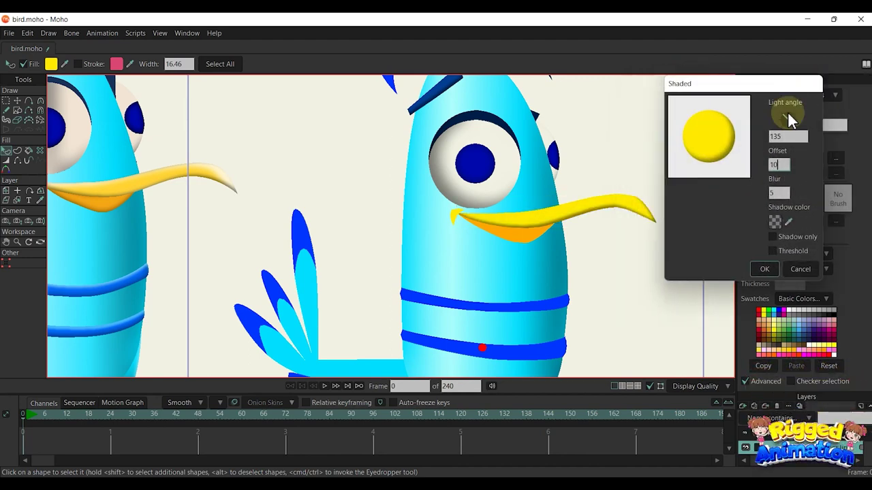
drag(788, 111, 788, 114)
click(779, 164)
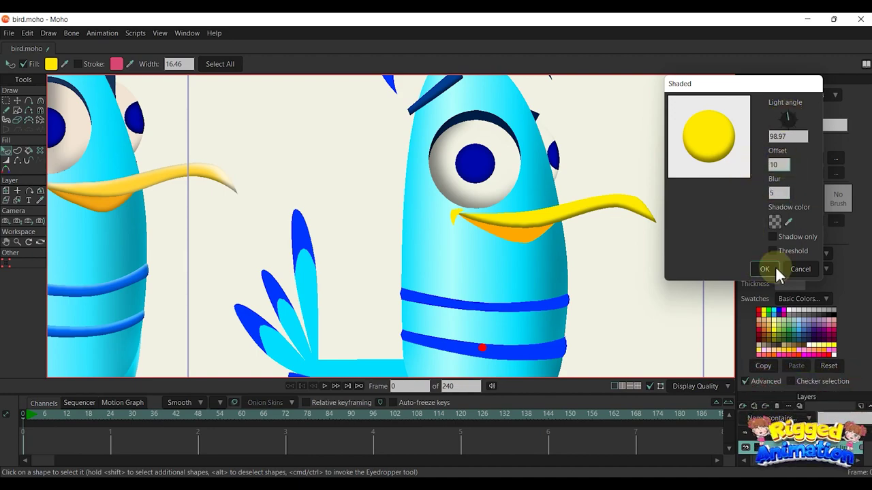
click(764, 269)
scroll(604, 259, down, 5)
scroll(603, 258, up, 5)
Step: Add Shaded as Effect 2 on the yellow upper beak with a fully opaque FFD284 shadow color
click(603, 223)
click(814, 173)
click(817, 200)
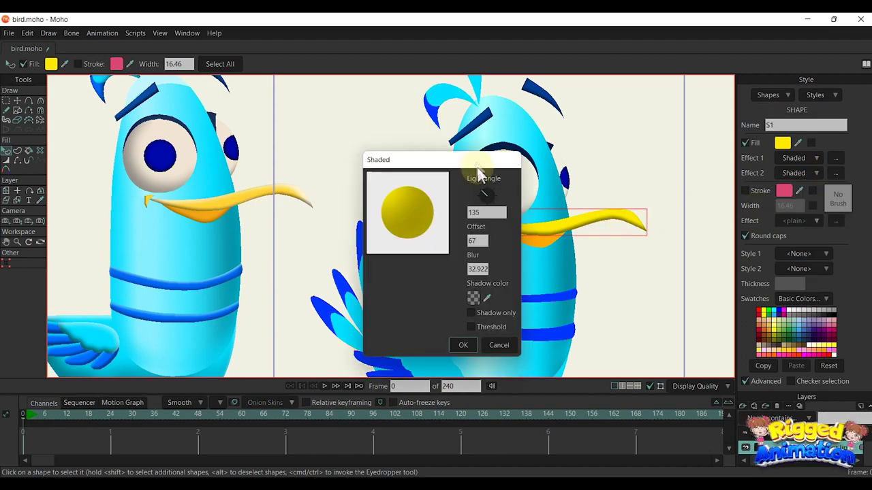
click(737, 239)
click(777, 201)
drag(750, 120, 767, 106)
click(777, 204)
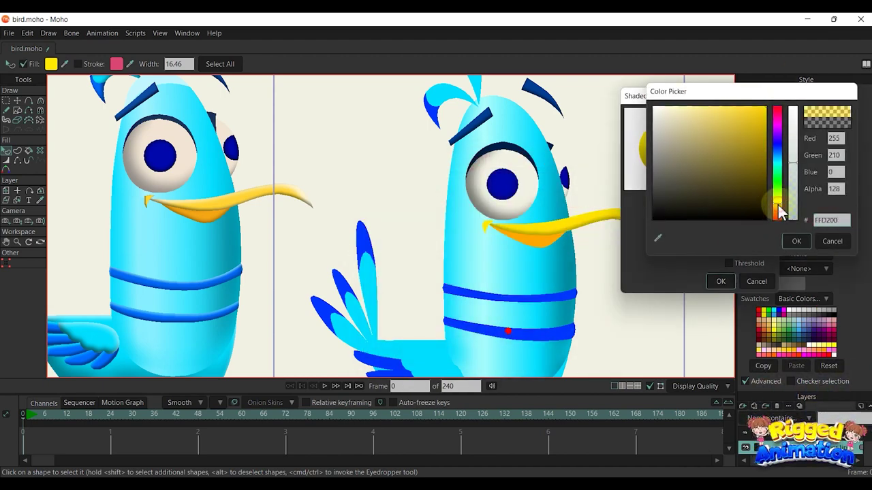
click(713, 107)
drag(792, 141, 791, 105)
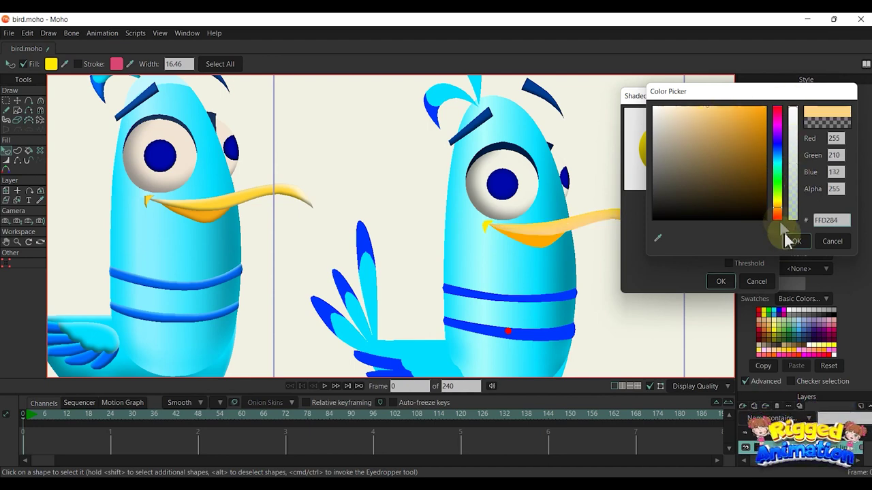
click(793, 241)
Step: Set the beak's second shading to light angle 245.56, offset 10 and blur 5
click(735, 205)
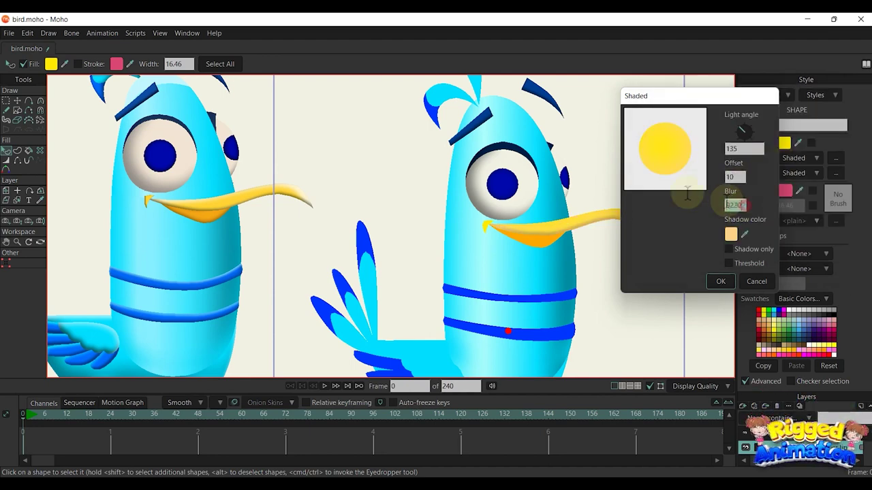
drag(736, 95, 761, 70)
mouse_move(770, 104)
mouse_down()
mouse_move(782, 111)
mouse_move(775, 114)
mouse_up()
scroll(621, 200, up, 5)
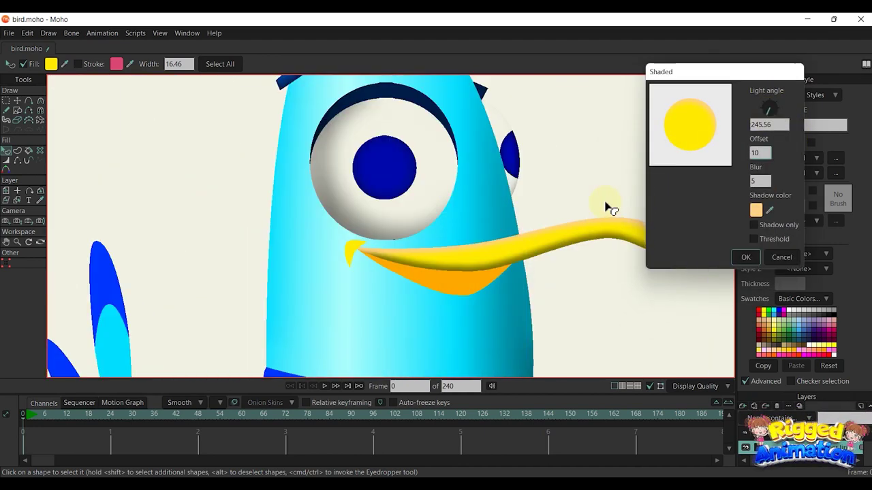
Step: Lighten the beak's second shadow color to a pale peach, set its light angle to 259.99 and accept the effect
click(757, 212)
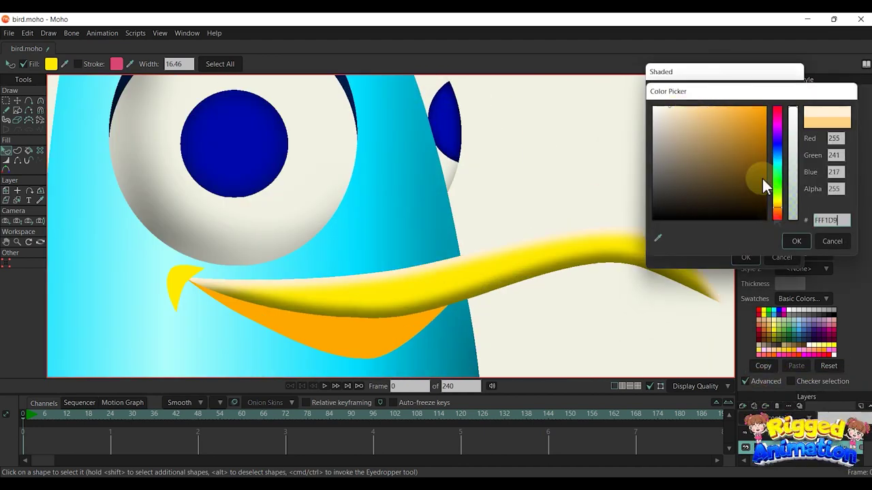
click(794, 241)
scroll(483, 161, down, 4)
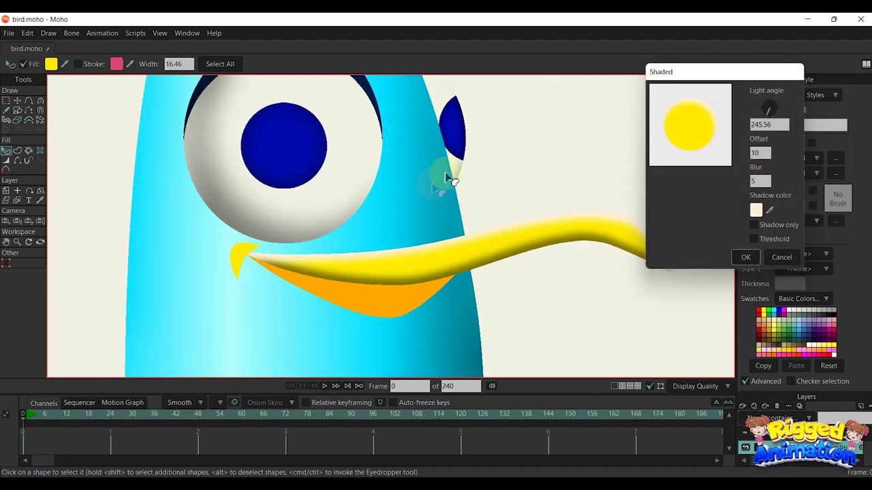
click(756, 210)
mouse_move(694, 114)
mouse_down()
mouse_move(696, 99)
mouse_move(690, 108)
mouse_up()
click(795, 240)
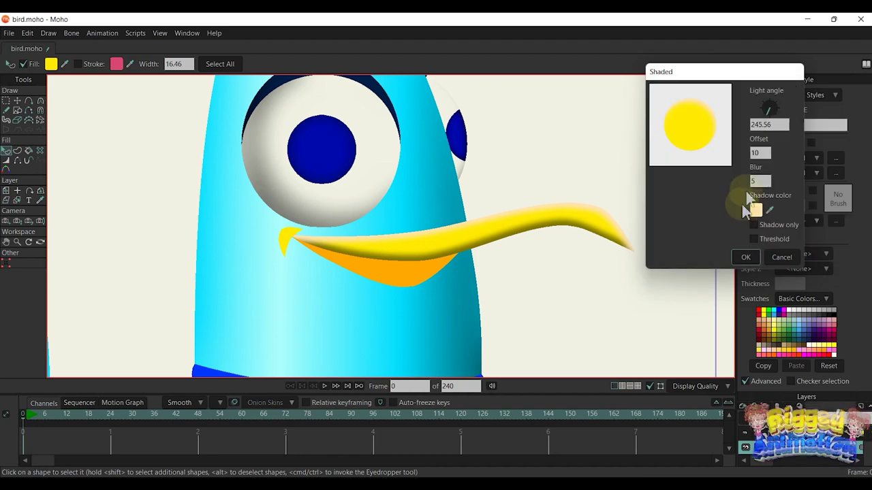
drag(765, 114, 769, 112)
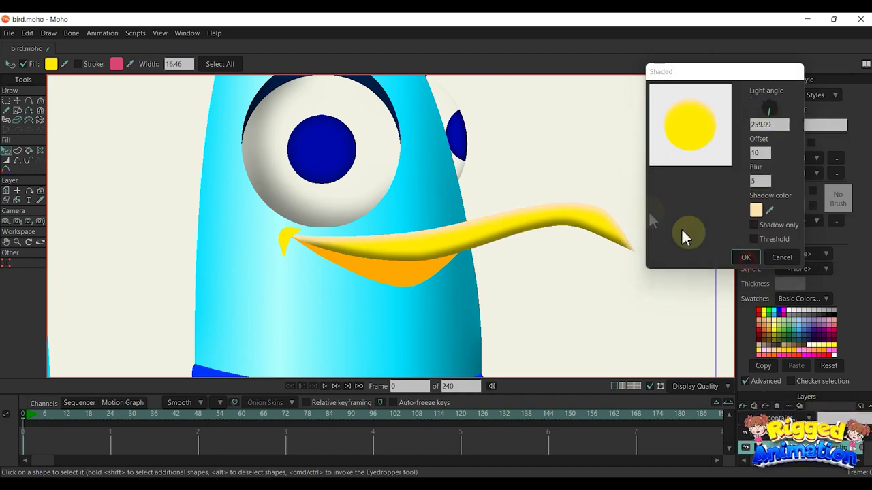
click(746, 256)
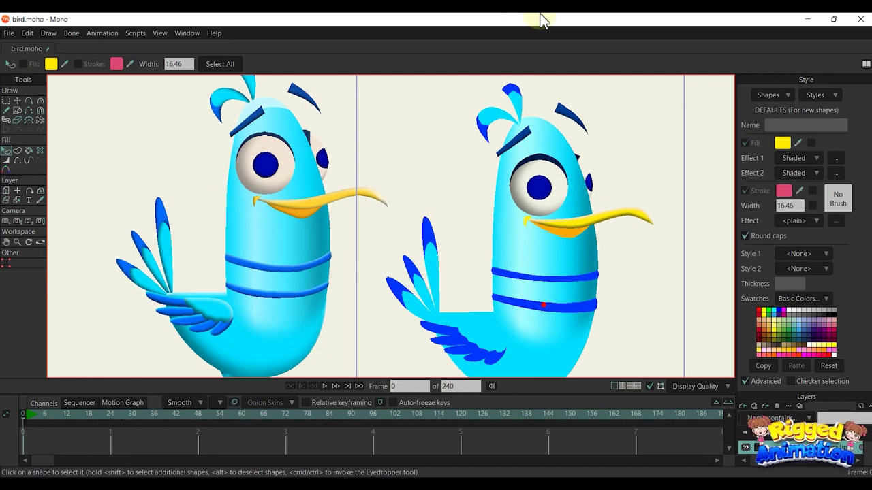
Step: Add Shaded as Effect 1 on the small yellow corner of the beak, with offset 10 and blur 5
scroll(590, 220, up, 6)
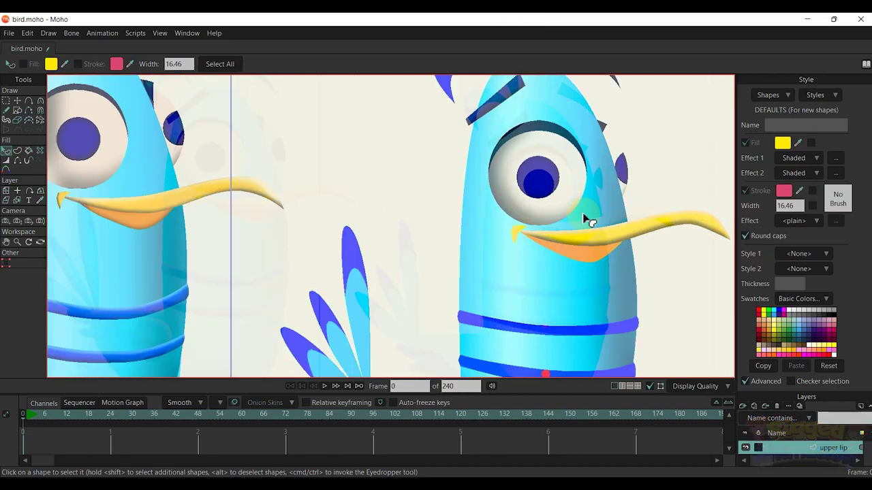
click(515, 233)
scroll(801, 157, up, 2)
click(802, 157)
click(821, 189)
drag(488, 167, 737, 113)
click(748, 149)
double_click(716, 187)
text(10)
double_click(727, 215)
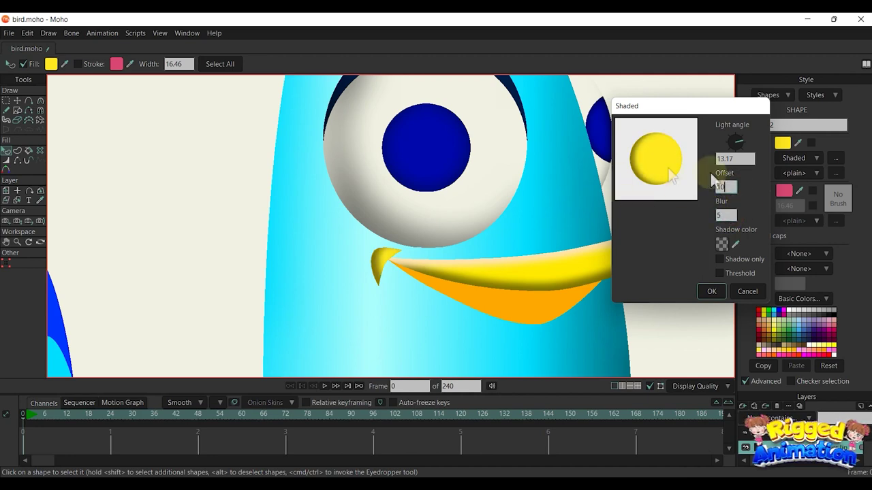
Step: Set the beak corner shading to light angle 131.05, offset 5 and blur 4, and accept the effect
click(738, 135)
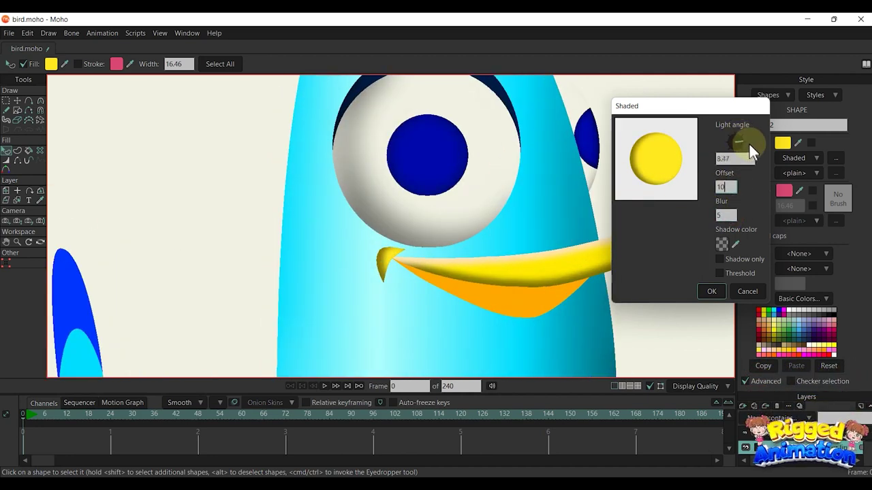
click(725, 144)
click(725, 143)
double_click(726, 187)
text(4)
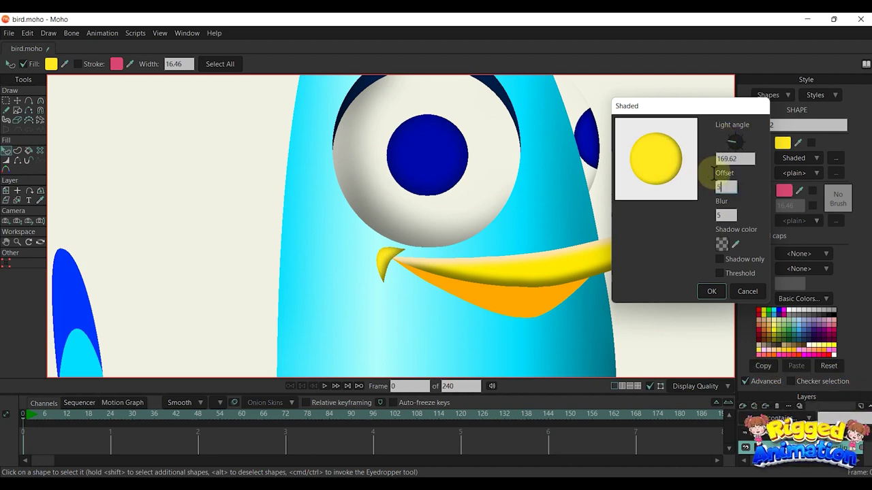
click(732, 136)
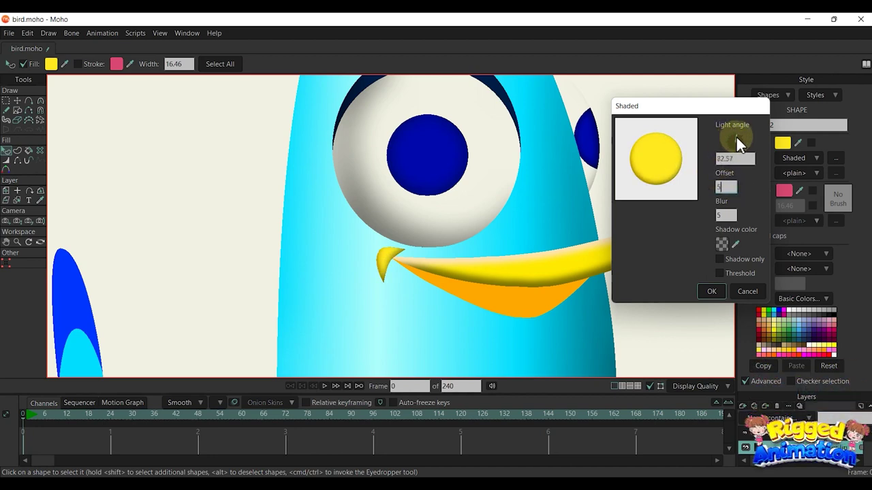
mouse_move(734, 135)
mouse_down()
mouse_move(743, 134)
mouse_move(729, 133)
mouse_up()
click(730, 213)
text(4)
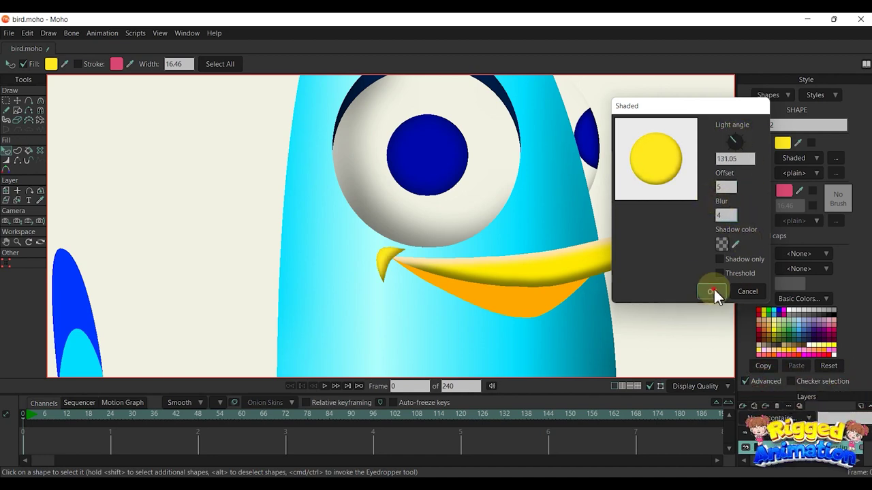
click(712, 292)
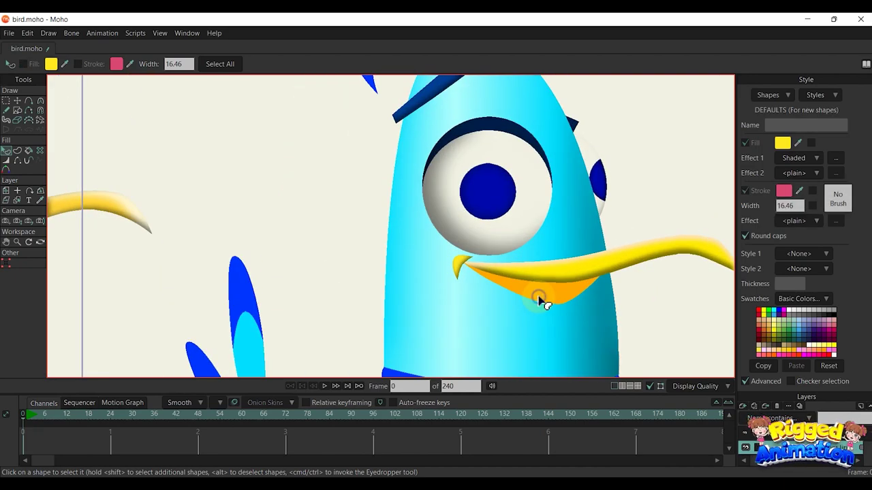
Step: Add Shaded as Effect 1 on the orange lower beak with light angle 137.68, offset 5 and blur 10
click(538, 300)
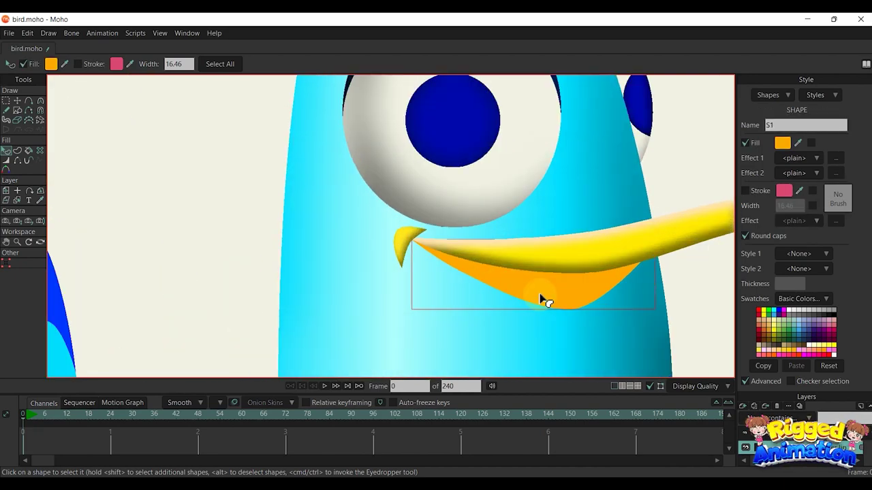
click(799, 158)
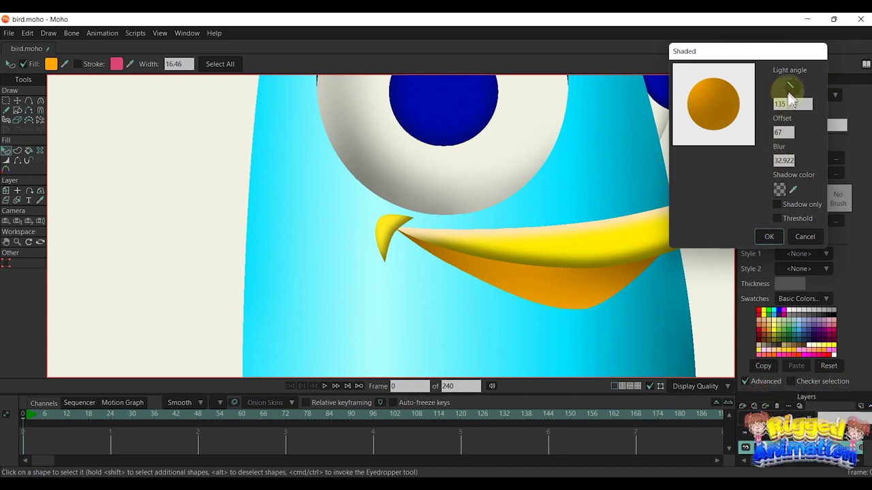
mouse_move(789, 91)
mouse_down()
mouse_move(809, 82)
mouse_move(819, 98)
mouse_move(817, 90)
mouse_up()
drag(790, 133, 747, 124)
text(5)
drag(791, 161, 703, 150)
click(794, 90)
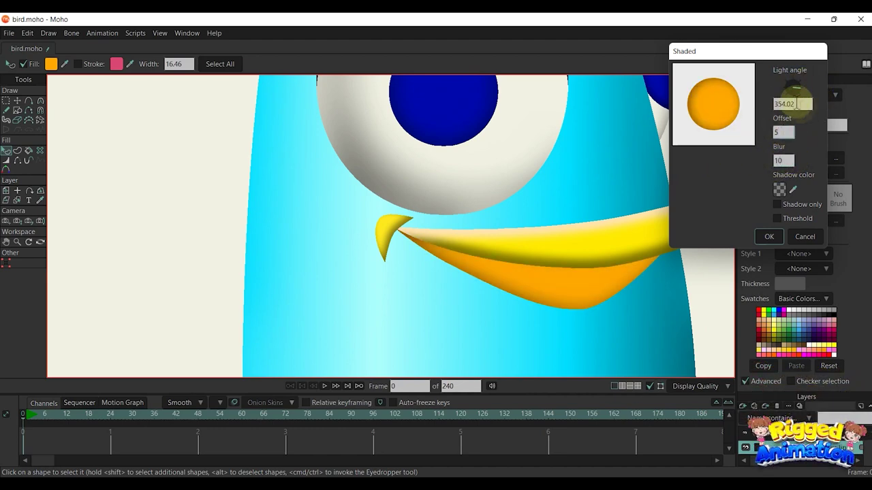
mouse_move(799, 82)
mouse_down()
mouse_move(781, 74)
mouse_move(803, 88)
mouse_move(782, 77)
mouse_up()
Step: Change the lower beak shading to offset 13 and blur 7.50
scroll(538, 275, down, 6)
scroll(541, 275, up, 2)
click(785, 134)
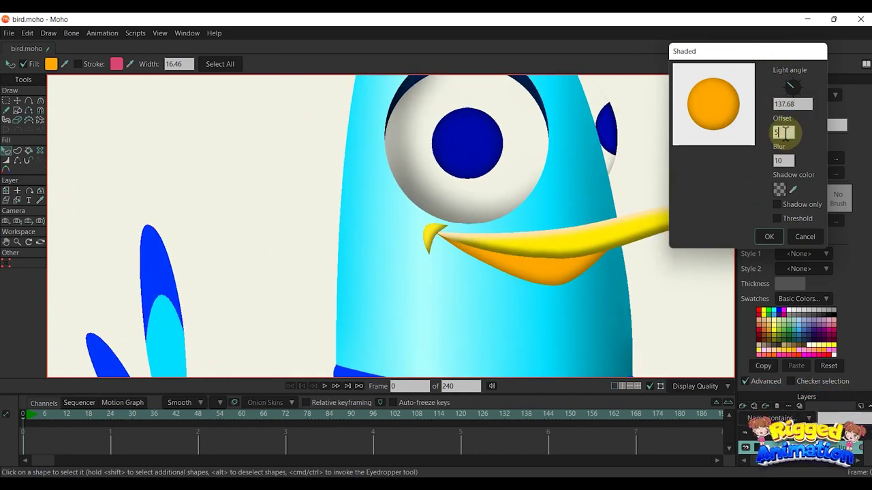
text(1)
click(786, 161)
drag(788, 161, 755, 149)
click(788, 132)
text(3)
key(Return)
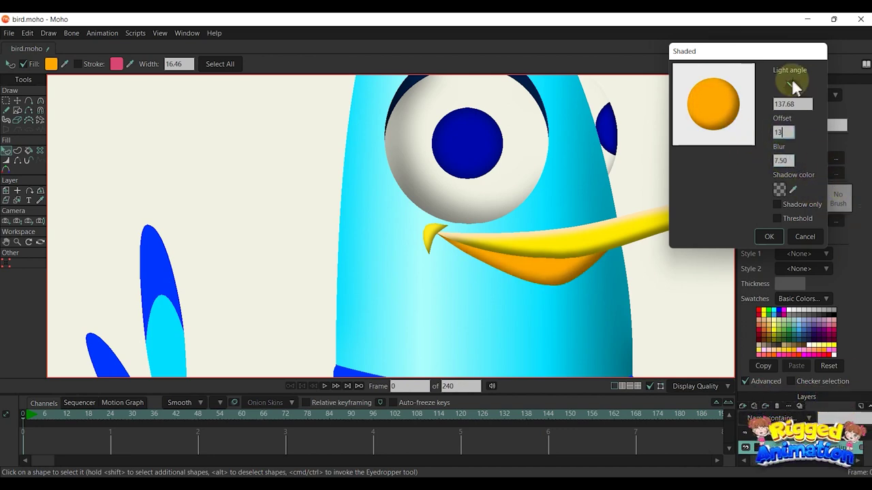
Step: Set the lower beak shading to light angle 94.18 and offset 10, and accept the effect
click(794, 77)
drag(794, 77, 791, 77)
drag(787, 132, 772, 118)
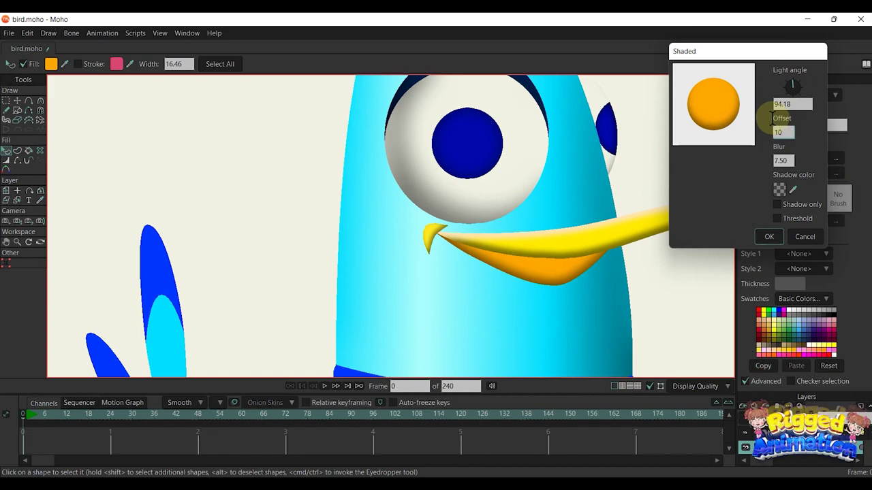
click(769, 237)
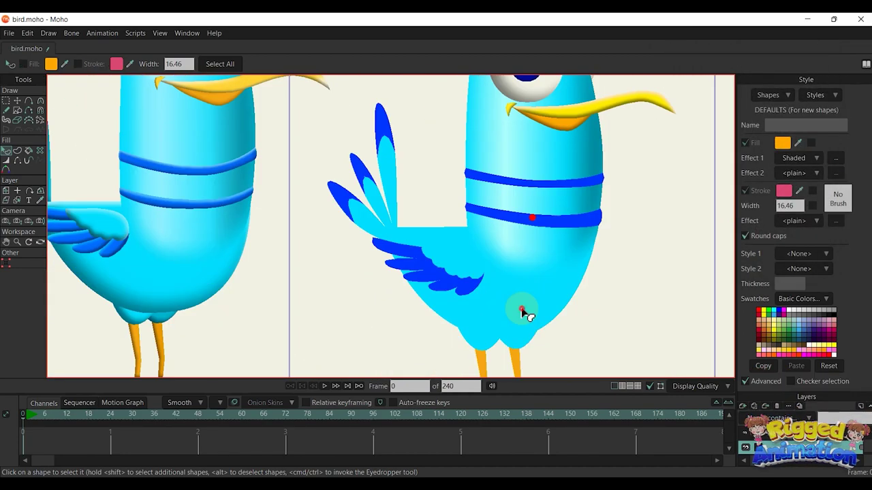
Step: Add Shaded as Effect 1 on the bird's light-blue lower body with light angle 53.53
click(522, 312)
click(806, 161)
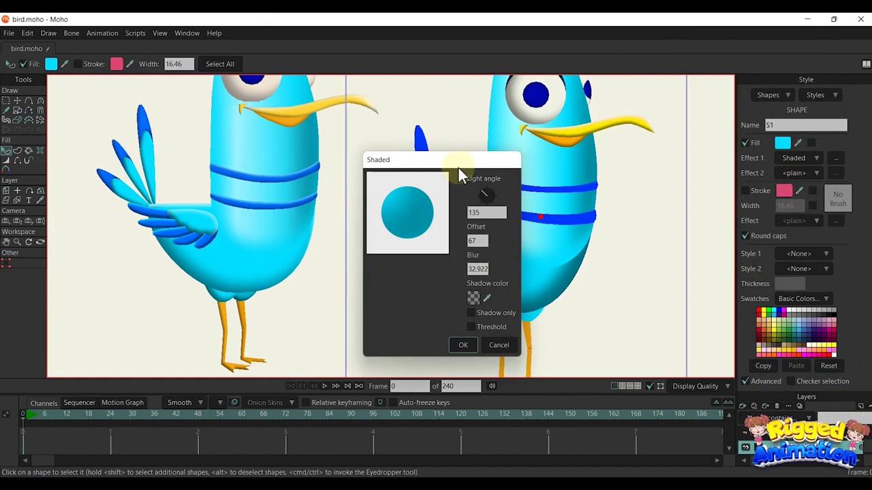
drag(457, 167, 746, 62)
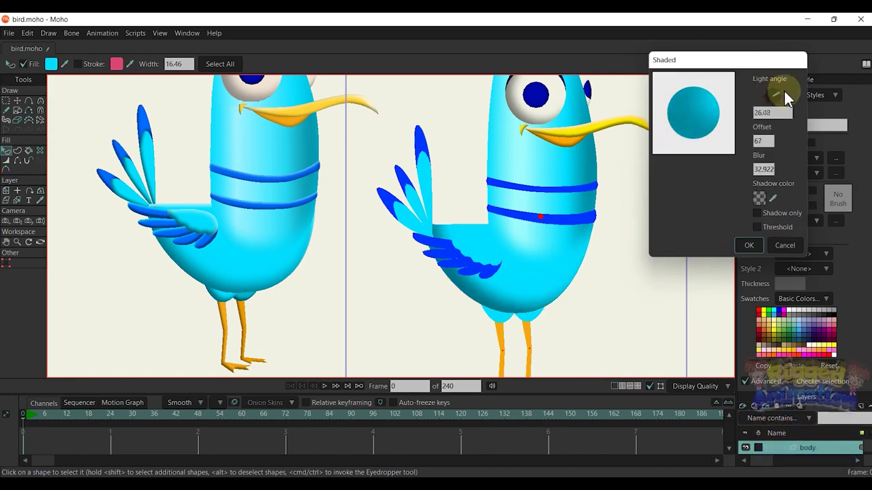
drag(784, 90, 777, 90)
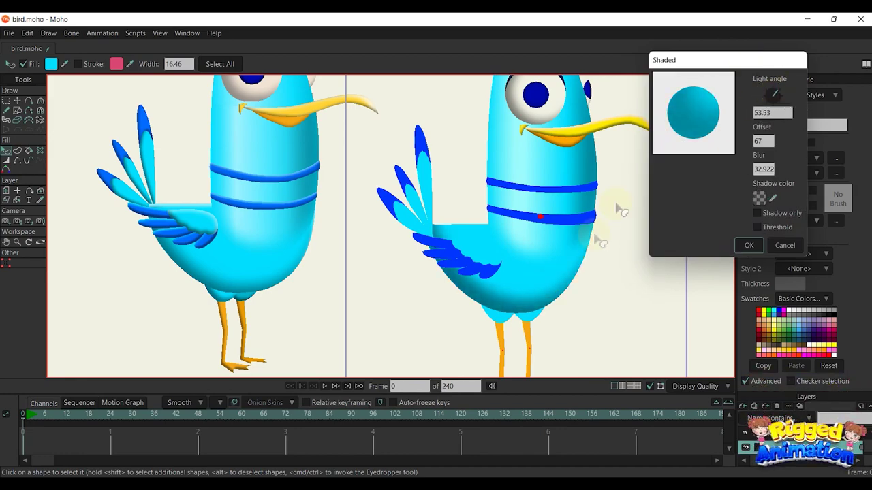
Step: Set the body shading's blur to 39.922 and offset to 62, and accept the effect
scroll(558, 284, up, 5)
scroll(556, 285, down, 6)
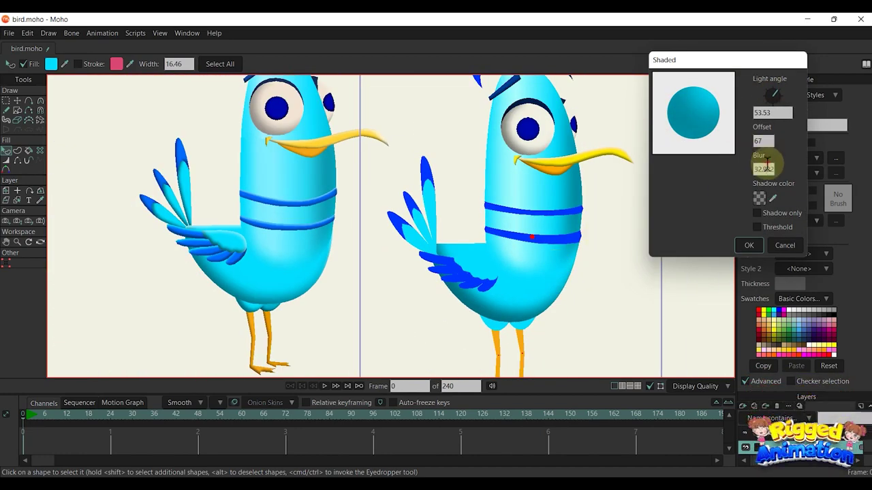
mouse_move(738, 130)
mouse_down()
mouse_move(662, 87)
mouse_move(821, 212)
mouse_up()
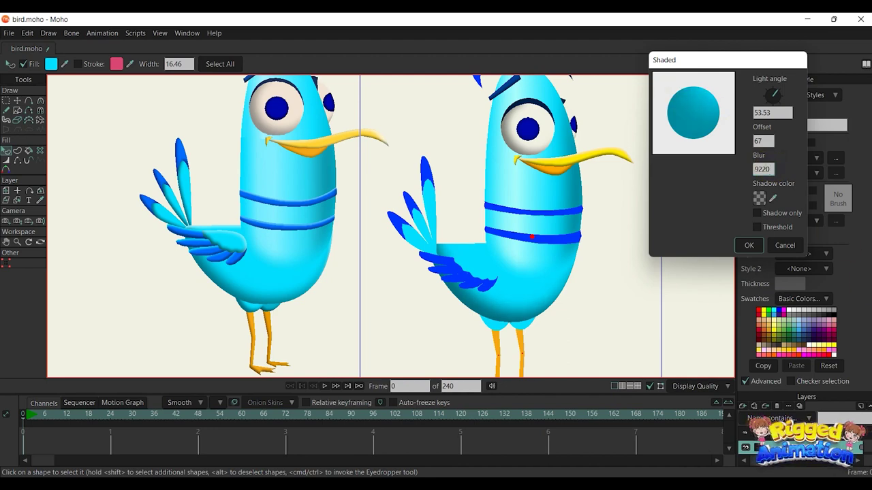
click(763, 141)
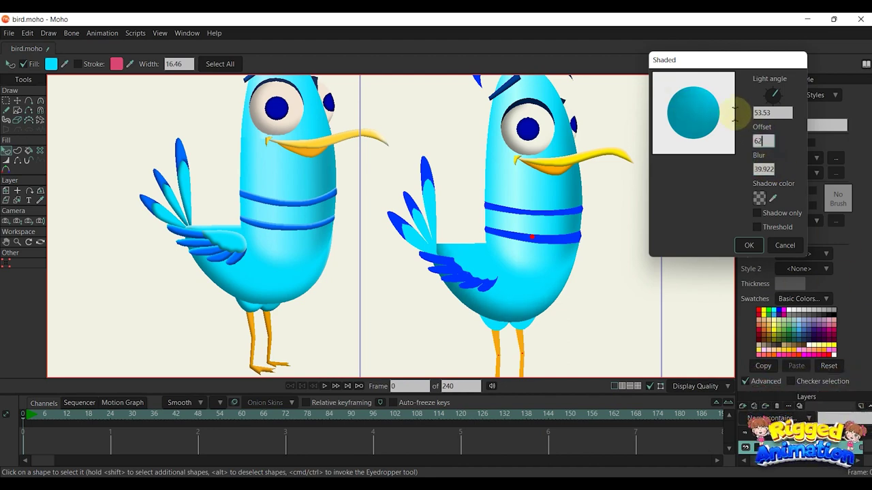
click(748, 246)
Step: Add Shaded as Effect 2 on the lower body with a fully opaque B3FEFF shadow color
scroll(470, 244, up, 2)
click(470, 244)
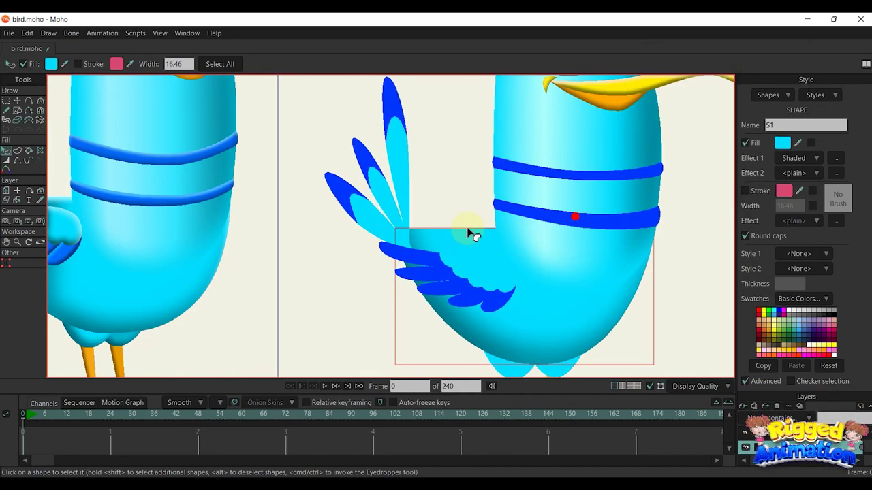
click(804, 173)
click(823, 209)
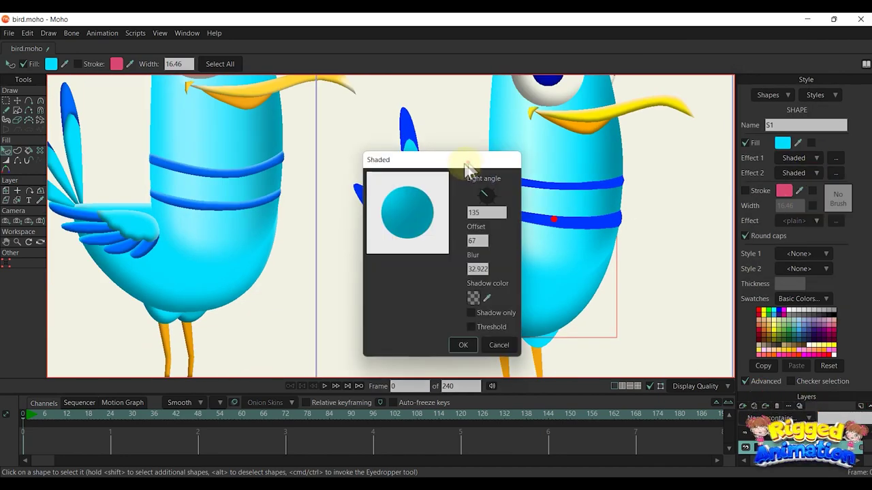
drag(463, 162, 649, 120)
click(660, 256)
click(781, 161)
click(688, 107)
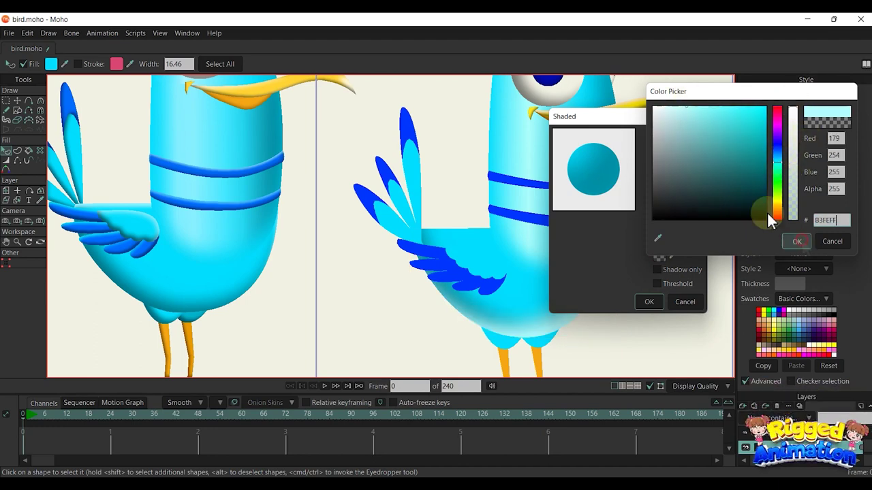
click(797, 241)
Step: Set the body's second shading to light angle 273.87, offset 10 and blur 5
drag(699, 181, 615, 177)
click(674, 225)
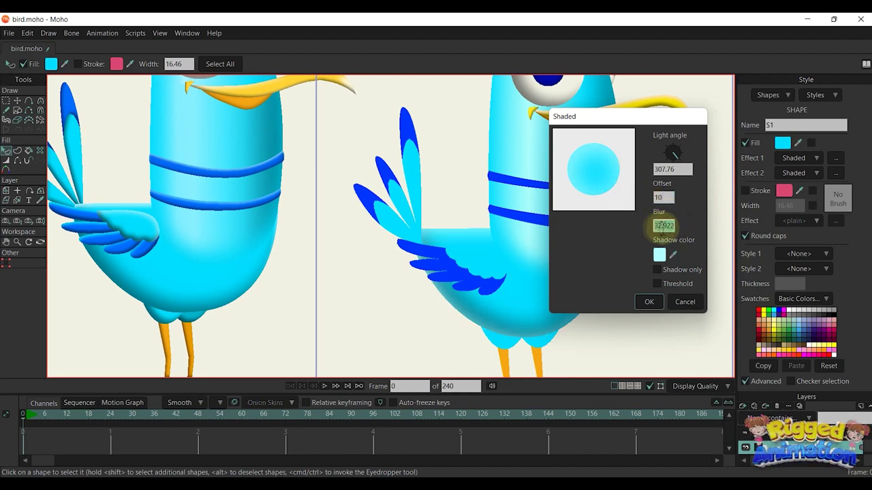
text(5)
click(664, 196)
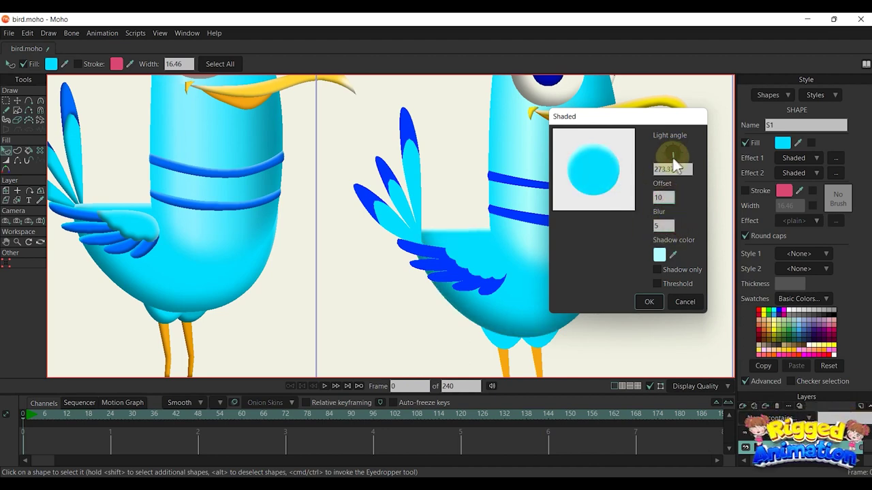
mouse_move(667, 166)
mouse_down()
mouse_move(686, 152)
mouse_move(663, 161)
mouse_move(675, 182)
mouse_up()
Step: Soften the body's second shading with blur 10 and offset 16, and accept the effect
scroll(488, 204, up, 3)
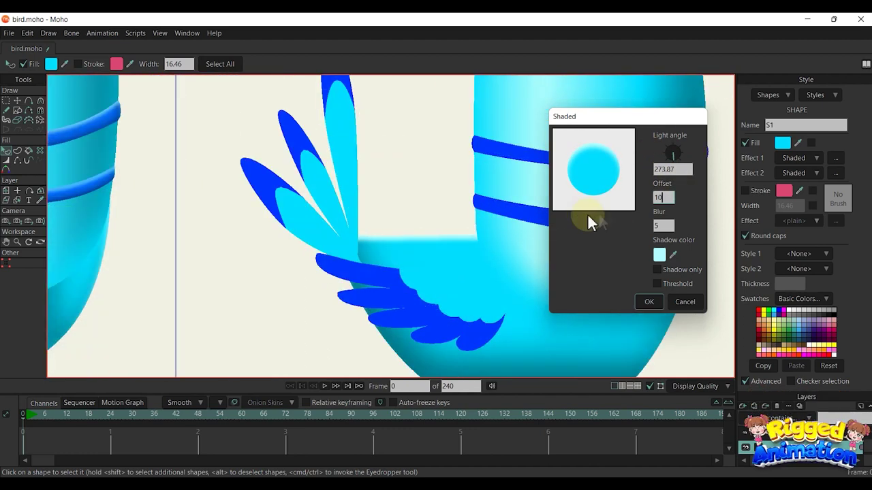
double_click(668, 224)
text(6.50)
drag(664, 197, 685, 213)
scroll(389, 220, down, 4)
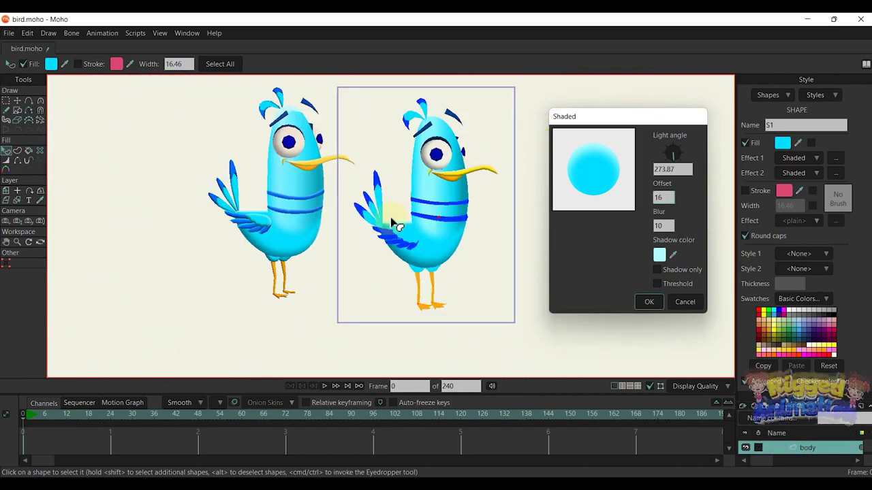
scroll(391, 222, up, 2)
click(644, 304)
Step: Render the current frame to check the body and beak shading, and close the render
key(ctrl+r)
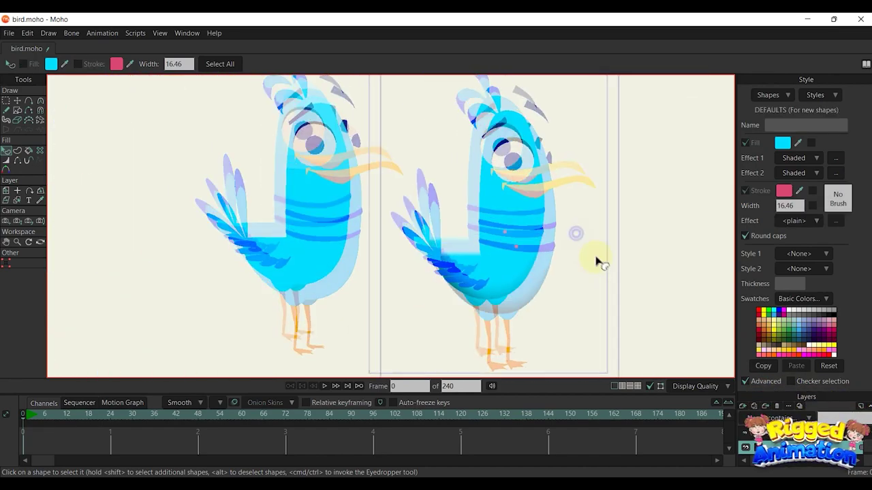
scroll(389, 330, up, 3)
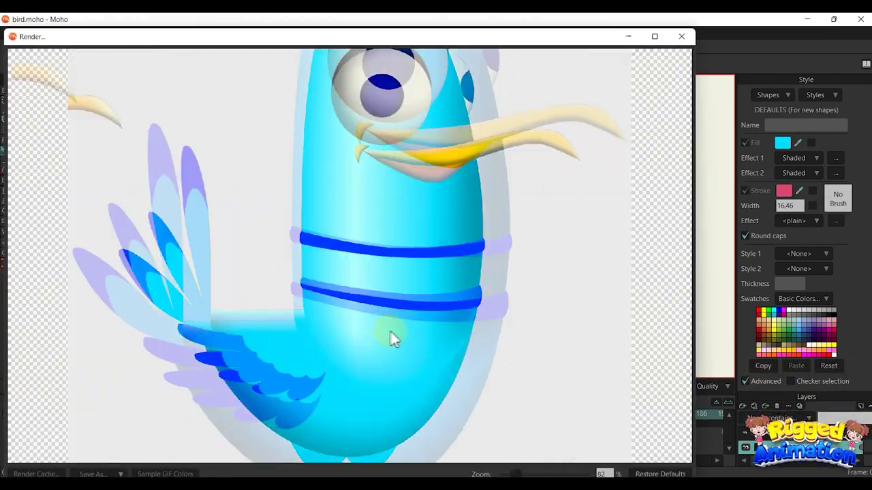
scroll(391, 331, down, 3)
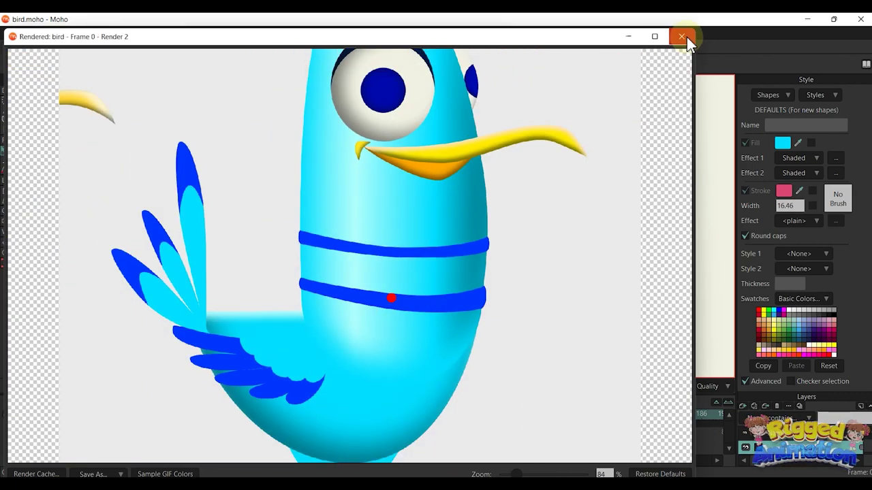
click(681, 36)
Step: Add Shaded as Effect 1 on the light-blue part of the lower, curved crest feather with offset 10
scroll(502, 237, up, 2)
click(502, 189)
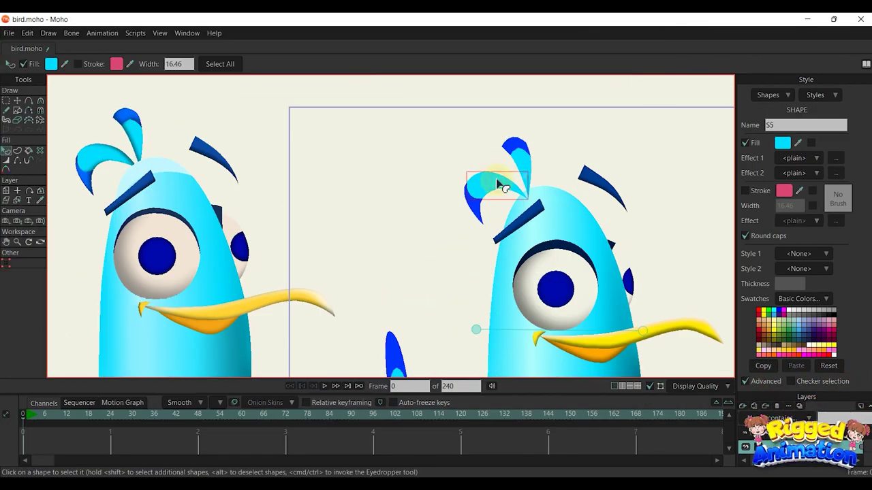
click(804, 158)
click(817, 194)
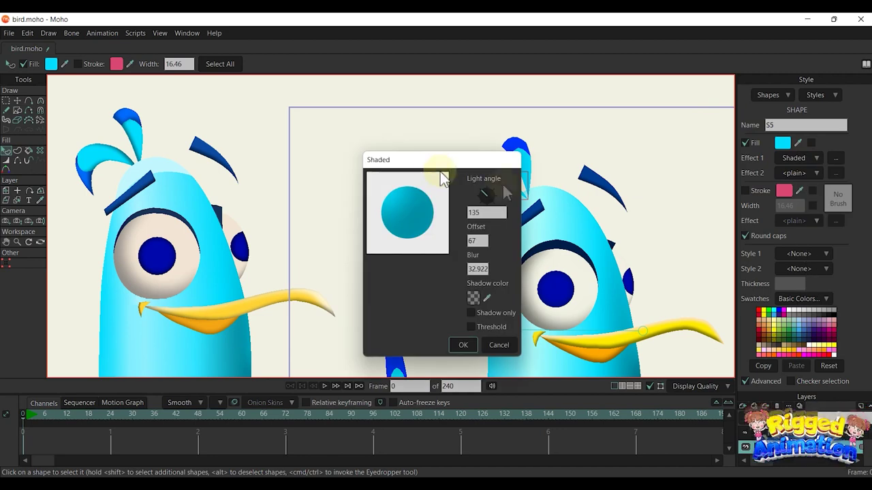
drag(438, 171, 651, 103)
scroll(542, 184, up, 4)
text(10)
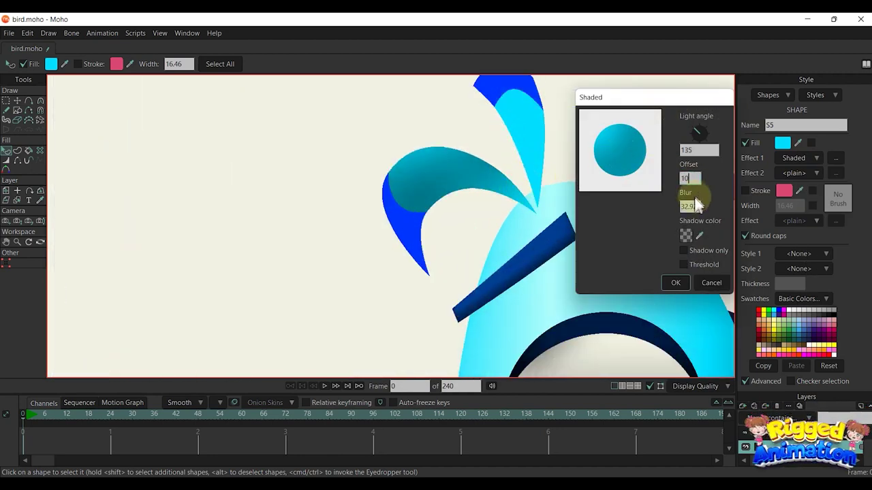
Step: Set the crest feather shading's blur to 5, aim its light from the upper left and accept the effect
drag(698, 206, 617, 196)
text(5)
click(694, 179)
mouse_move(699, 133)
mouse_down()
mouse_move(703, 125)
mouse_move(667, 117)
mouse_up()
click(675, 282)
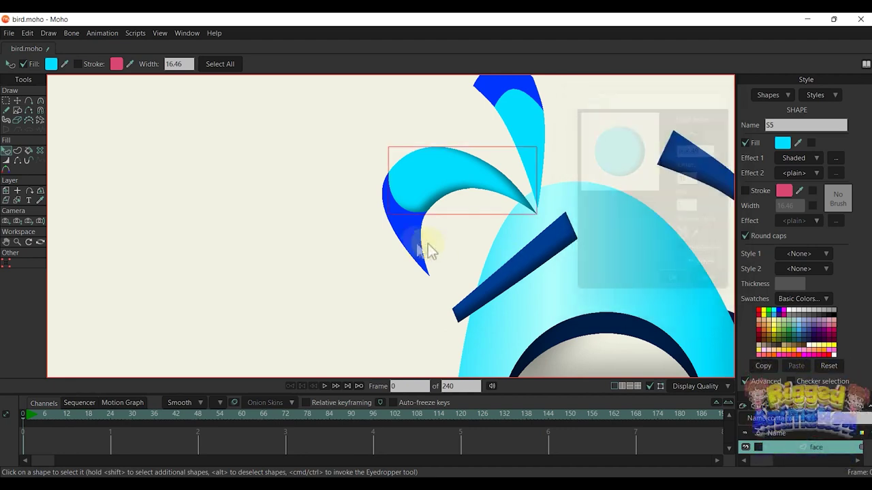
Step: Shade the dark-blue tip of the lower crest feather using Shaded as Effect 1, offset 10, blur 5 and light angle about 193°
click(422, 249)
click(805, 157)
click(823, 193)
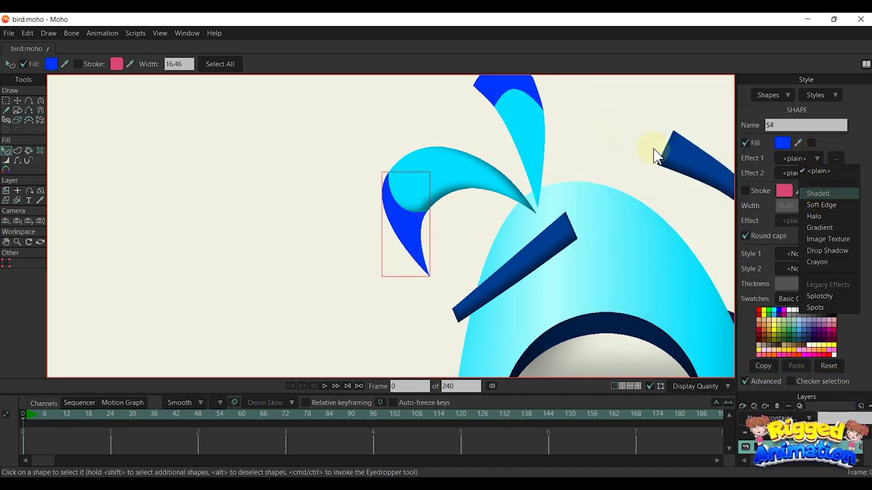
text(10)
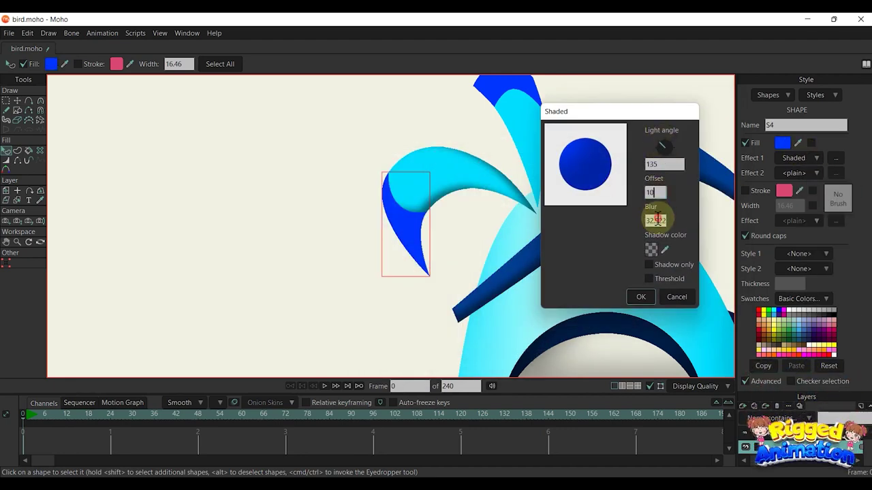
drag(665, 220, 547, 203)
text(5)
click(660, 190)
mouse_move(662, 146)
mouse_down()
mouse_move(651, 143)
mouse_move(648, 152)
mouse_up()
click(639, 297)
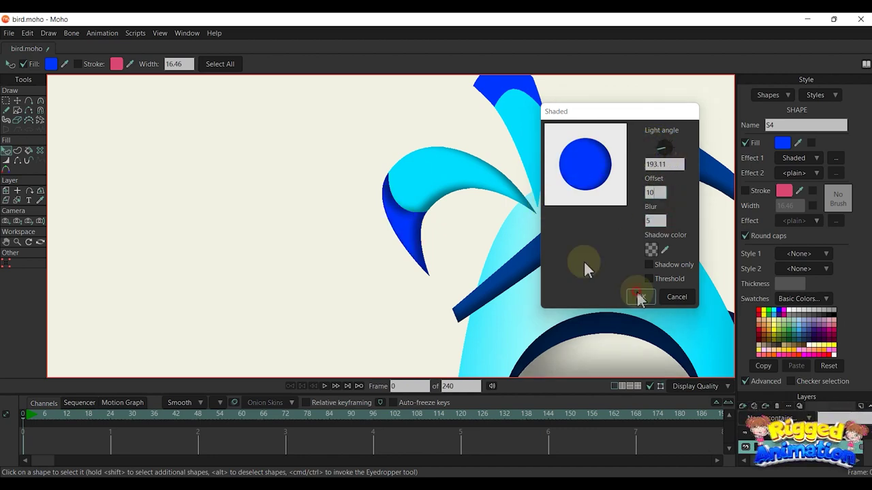
Step: Add Shaded as Effect 1 to the upper crest feather's light-blue part with offset 10 and blur 5, lit from the right
click(517, 160)
click(807, 156)
click(823, 193)
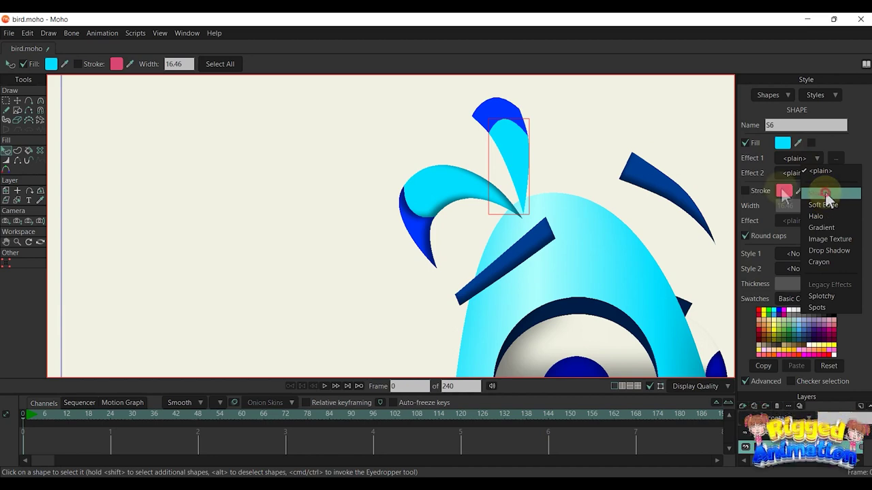
drag(466, 162, 723, 108)
double_click(737, 187)
text(10)
click(739, 214)
text(5)
mouse_move(731, 146)
mouse_down()
mouse_move(745, 135)
mouse_move(766, 150)
mouse_move(749, 142)
mouse_move(756, 141)
mouse_up()
click(719, 290)
Step: Add Shaded as Effect 1 to the dark-blue tip of the upper crest feather with offset 10 and blur 5
click(504, 115)
click(816, 158)
click(814, 194)
drag(480, 239, 413, 223)
text(10)
click(484, 271)
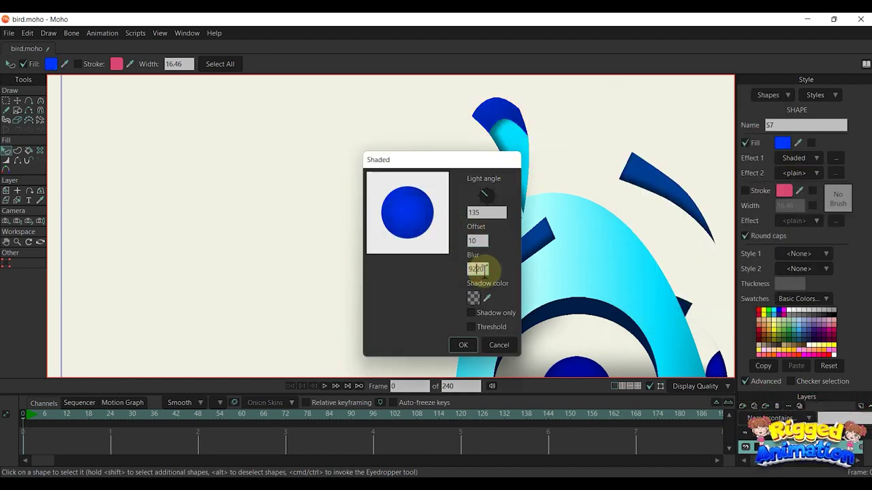
click(461, 345)
Step: Turn the light of the upper crest tip's shading to about 61° and accept the effect
click(835, 158)
mouse_move(477, 160)
mouse_down()
mouse_move(740, 87)
mouse_move(754, 117)
mouse_up()
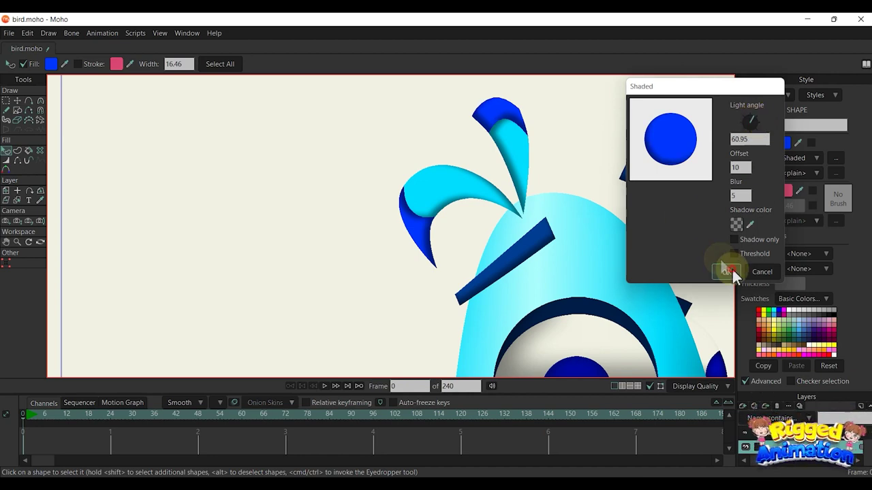
click(729, 270)
click(526, 105)
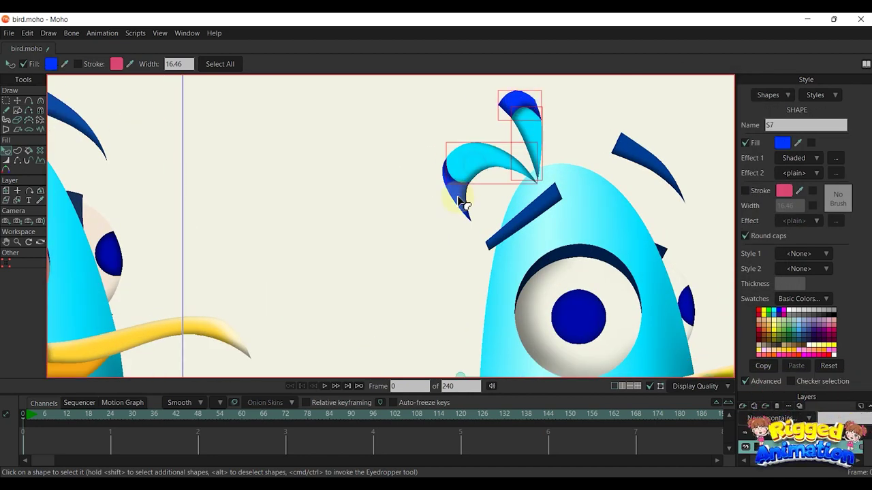
click(549, 156)
Step: Select the light-blue parts of the three tail feathers and copy the upper crest feather's light-blue shading onto them
scroll(537, 189, down, 6)
scroll(508, 248, up, 3)
click(497, 255)
shift+click(480, 289)
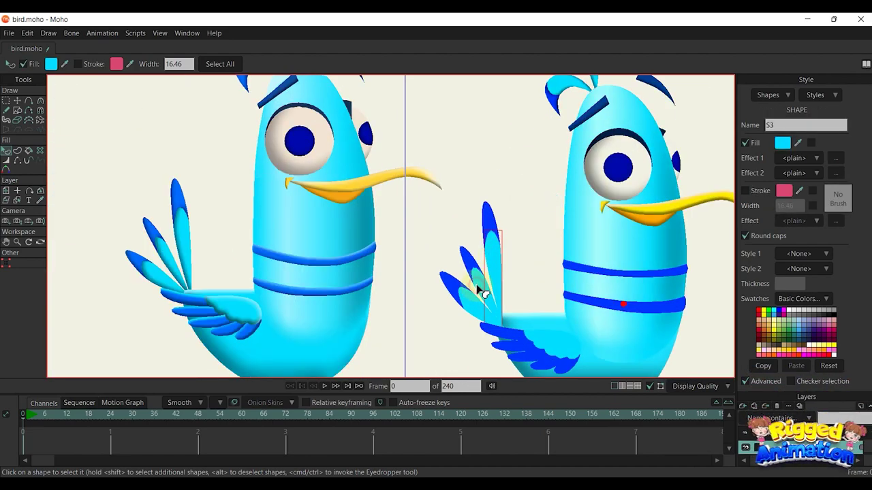
shift+click(470, 305)
scroll(515, 262, down, 3)
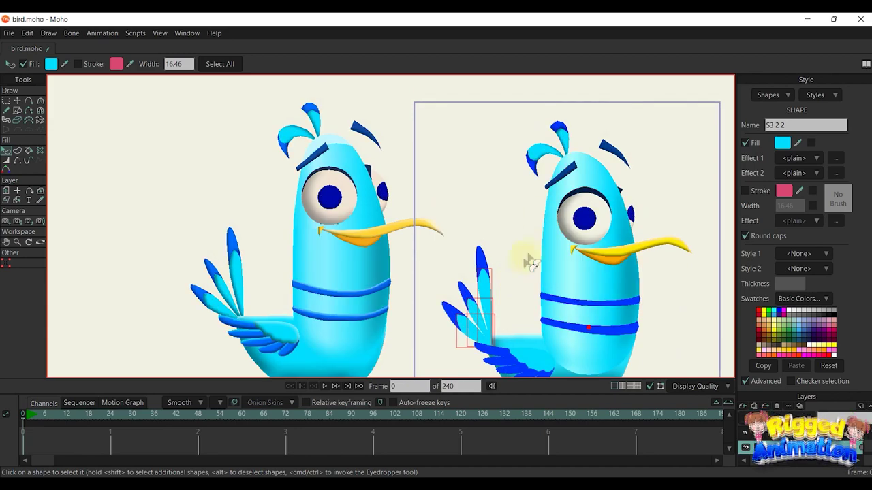
ctrl+click(568, 142)
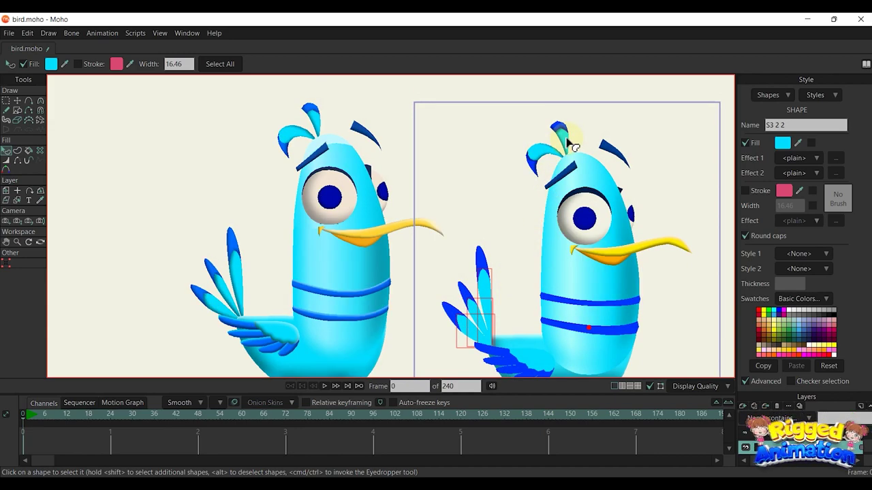
click(502, 238)
Step: Select the dark-blue tips of the three tail feathers and copy the shading of the crest feather's dark-blue tip onto them
scroll(491, 314, up, 4)
click(454, 205)
shift+click(429, 282)
shift+click(405, 307)
scroll(460, 250, down, 3)
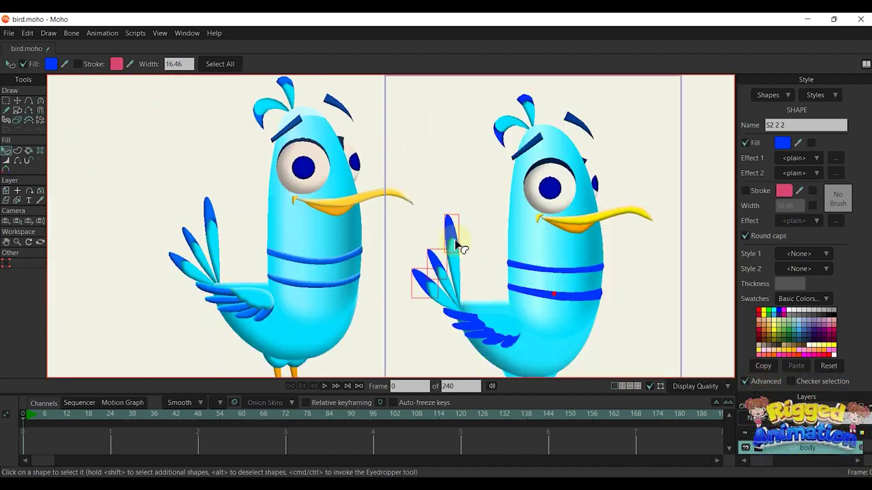
click(481, 231)
Step: Adjust the light angle of the shading on the tallest tail feather's dark-blue tip and accept the effect
scroll(470, 262, up, 5)
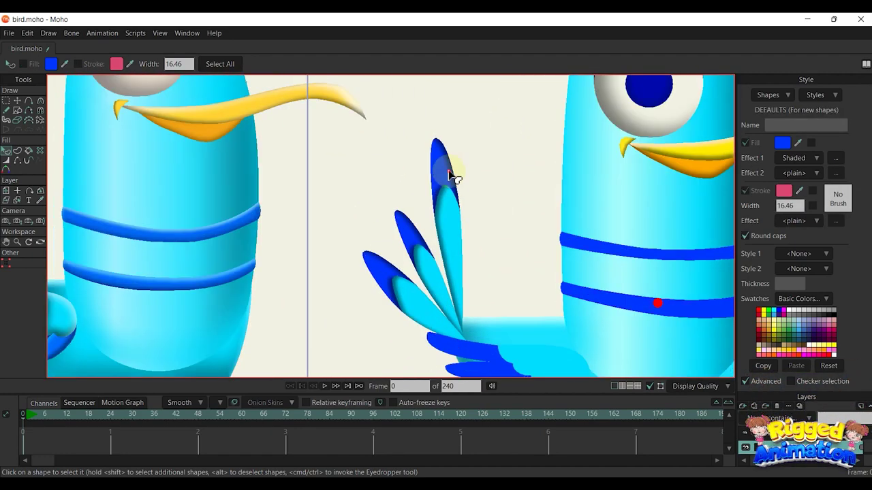
click(452, 175)
click(836, 157)
mouse_move(481, 161)
mouse_down()
mouse_move(658, 120)
mouse_move(673, 147)
mouse_up()
click(640, 305)
Step: Turn the shading light of the middle and lowest tail feathers' dark-blue tips to about 34° and accept the effect
click(418, 231)
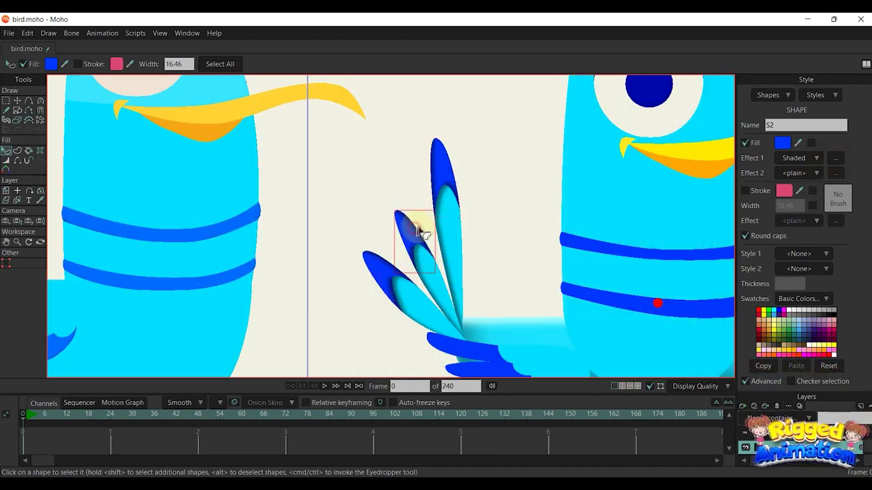
shift+click(381, 271)
click(836, 157)
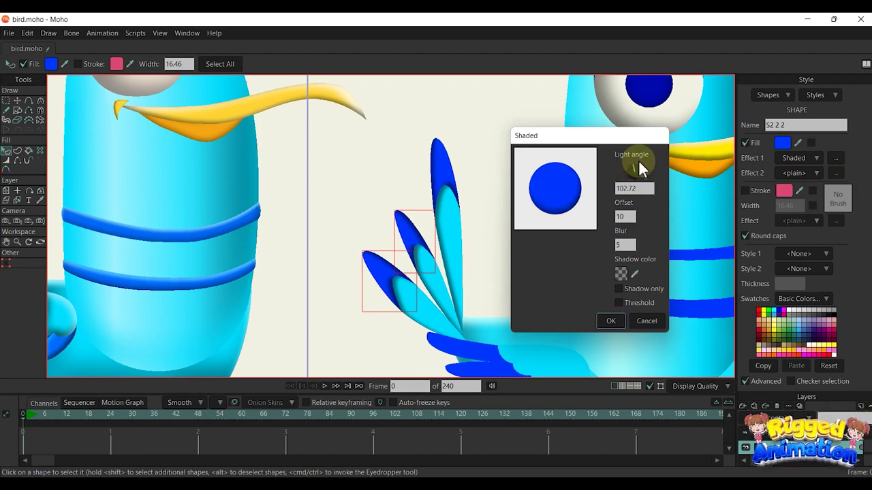
drag(641, 165, 643, 178)
click(610, 321)
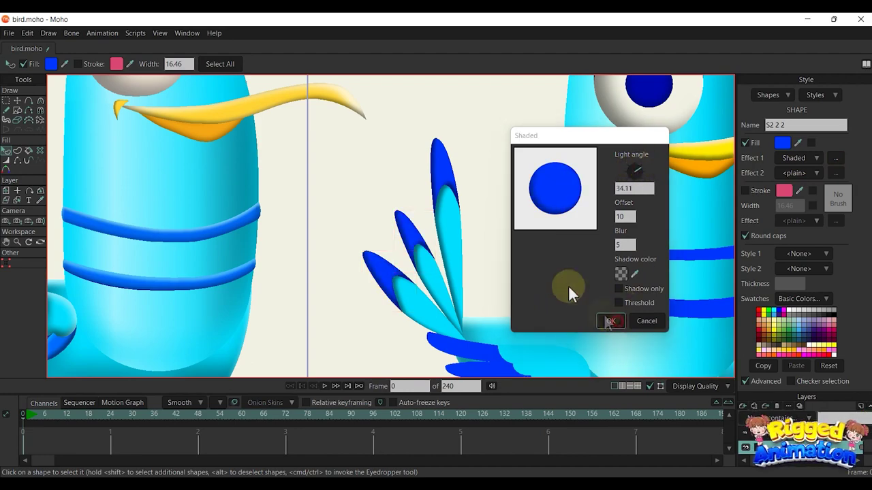
click(516, 268)
Step: Shade the light-blue part of the wing using Shaded as Effect 1, offset 10, blur 5 and light angle about 53°
scroll(516, 269, down, 4)
scroll(453, 289, up, 2)
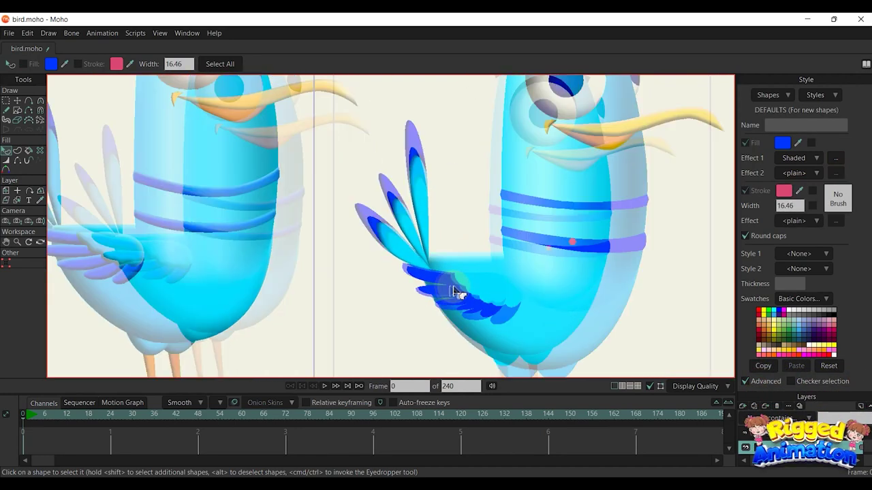
click(492, 285)
click(503, 287)
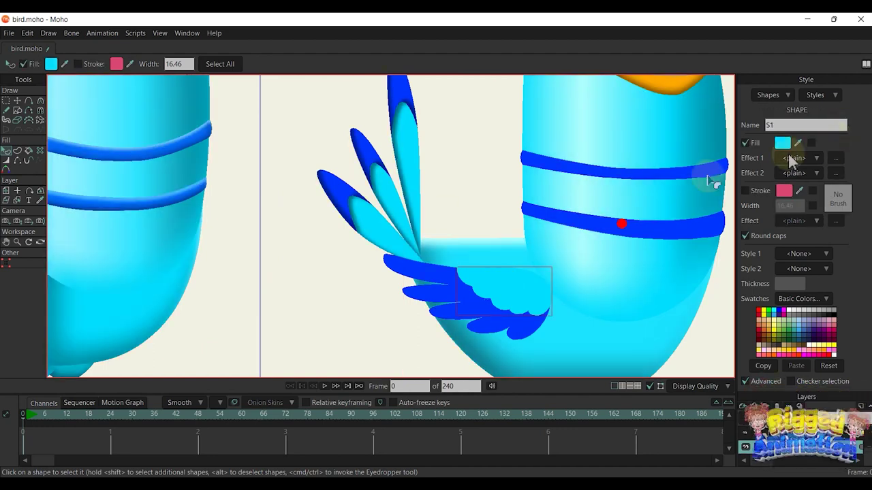
click(835, 158)
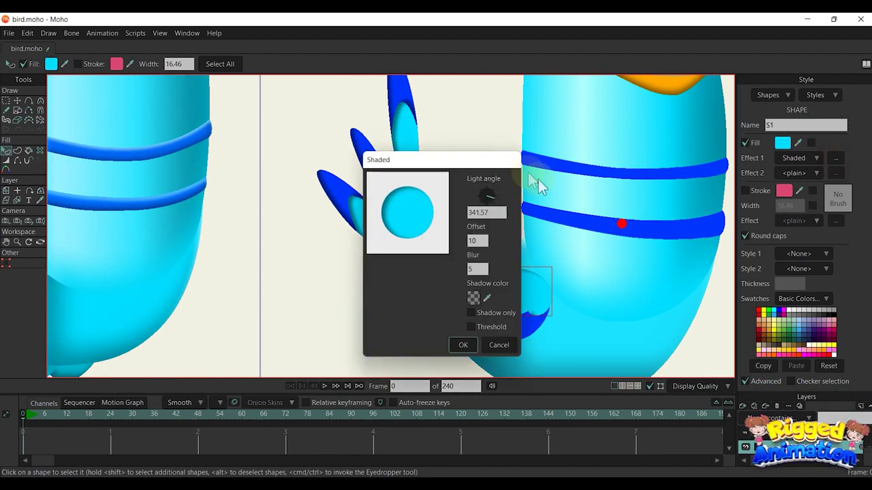
drag(409, 163, 619, 103)
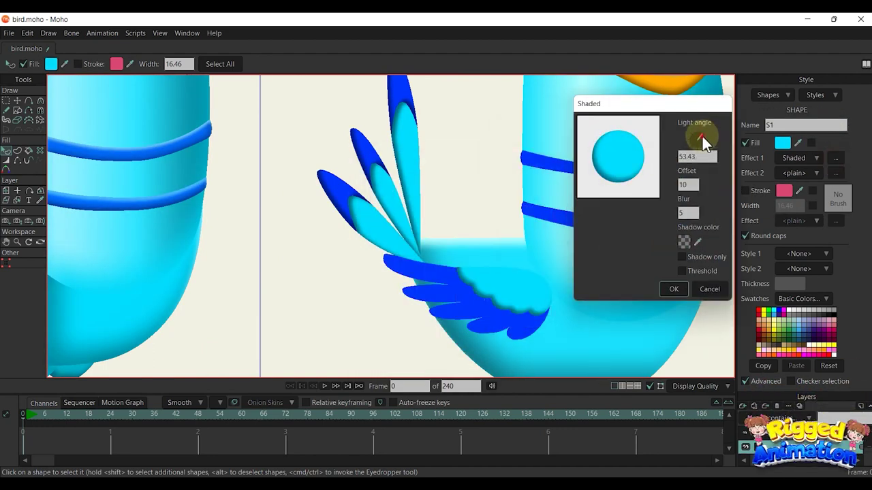
click(674, 290)
Step: Set the Effect 1 shading on the light-blue part of the wing to offset 10 and blur 6, and accept the effect
click(470, 191)
scroll(504, 282, up, 2)
scroll(507, 283, up, 2)
click(529, 220)
click(835, 158)
mouse_move(477, 161)
mouse_down()
mouse_move(717, 82)
mouse_move(735, 66)
mouse_up()
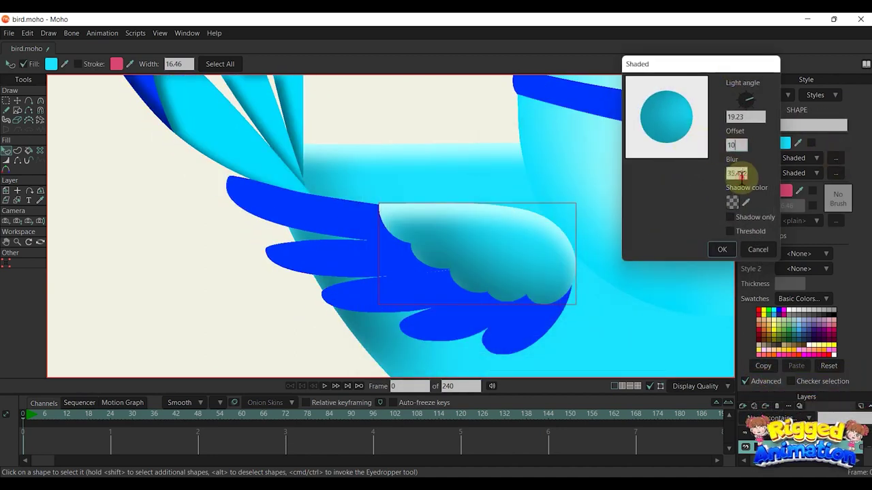
text(6)
key(Tab)
click(741, 144)
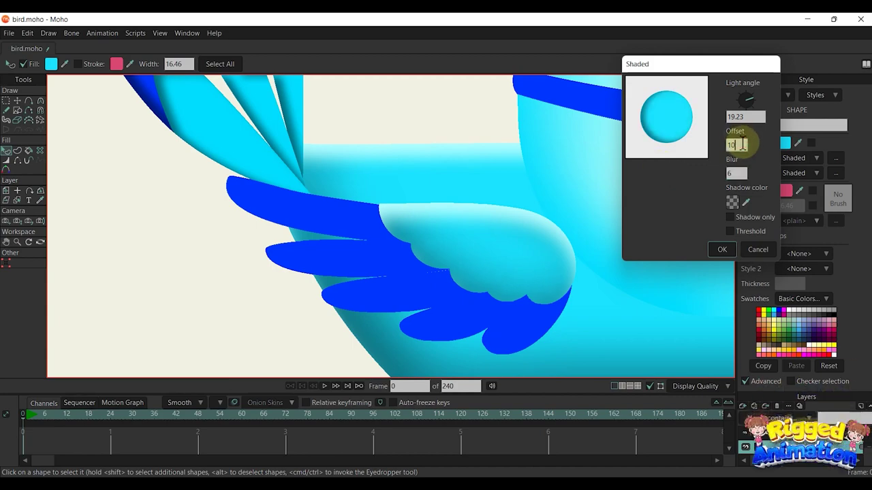
click(721, 251)
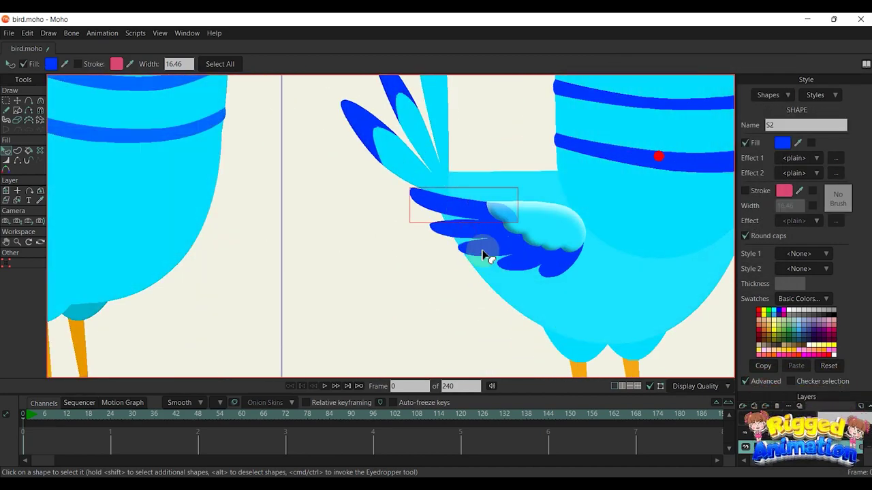
Step: Select the five dark-blue wing feathers and add Shaded as their Effect 2 with the light angle at 45°
shift+click(464, 235)
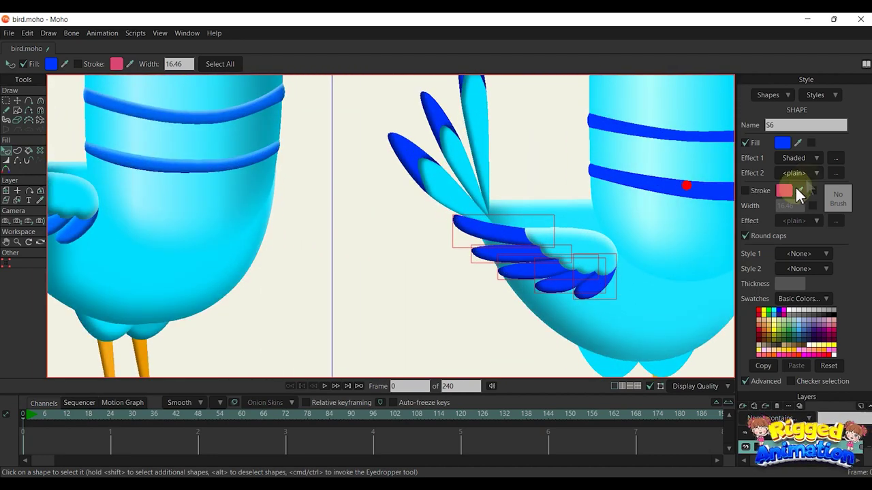
click(817, 173)
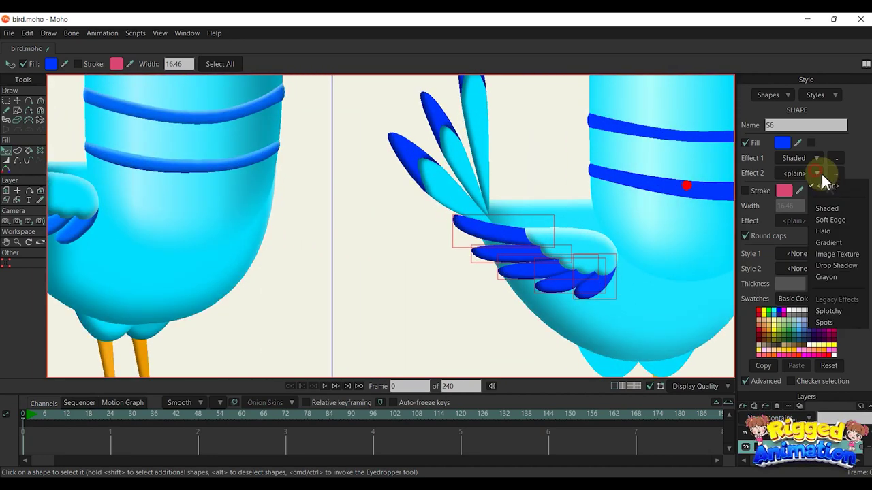
click(827, 209)
drag(460, 162, 735, 97)
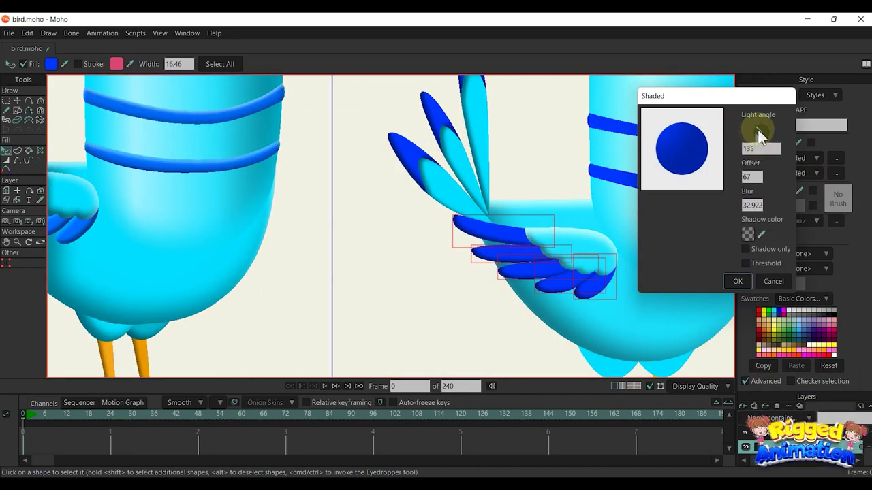
drag(761, 136, 771, 137)
Step: Set the shadow color of the wing feathers' second shading to fully opaque blue 4C65FF
click(748, 235)
click(659, 107)
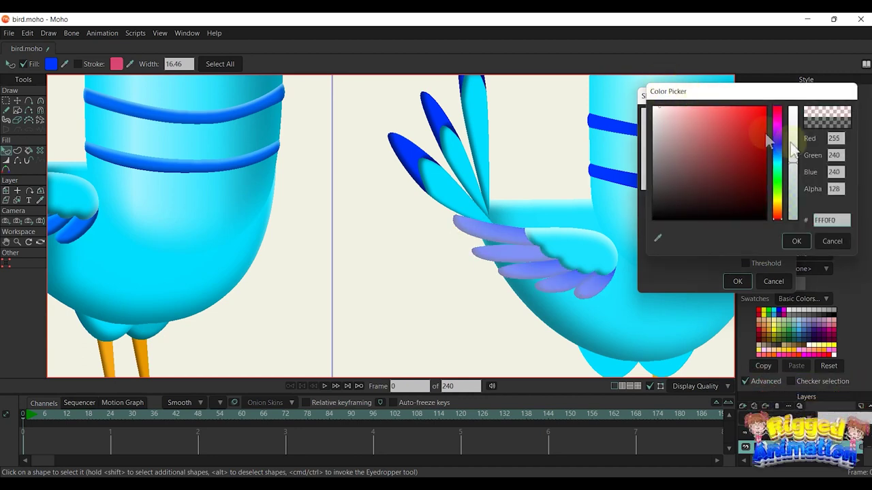
click(781, 150)
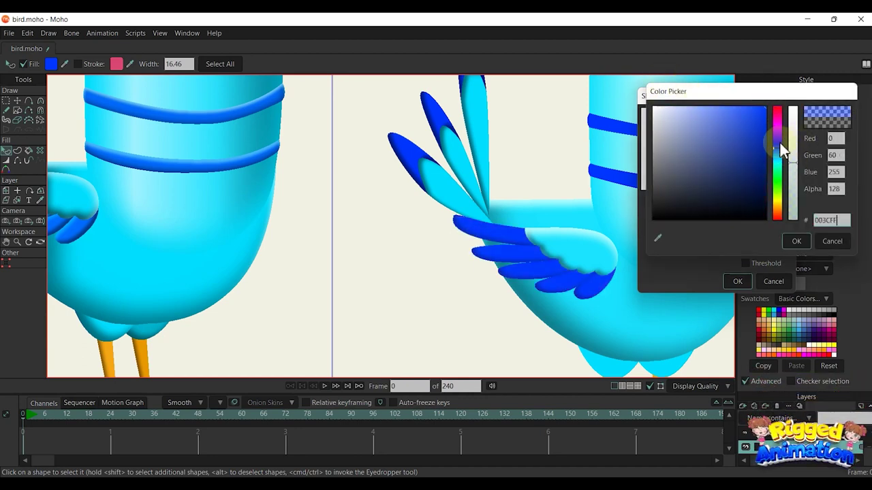
click(792, 107)
click(732, 103)
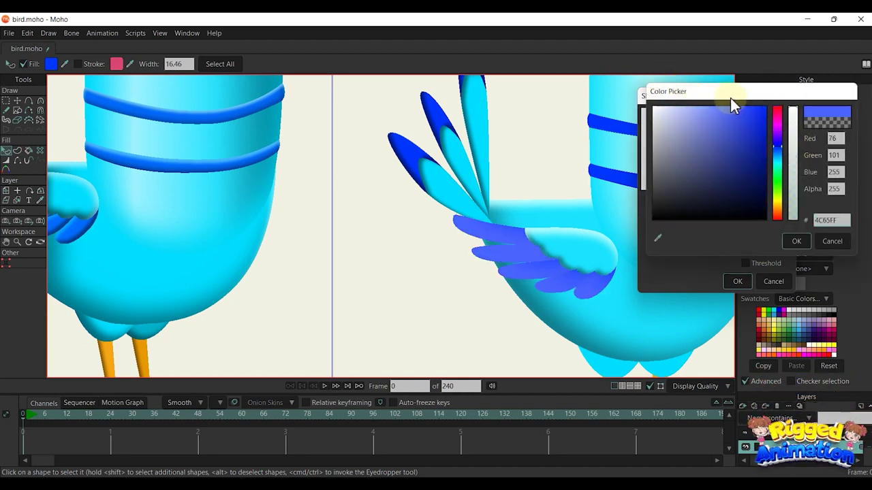
click(797, 241)
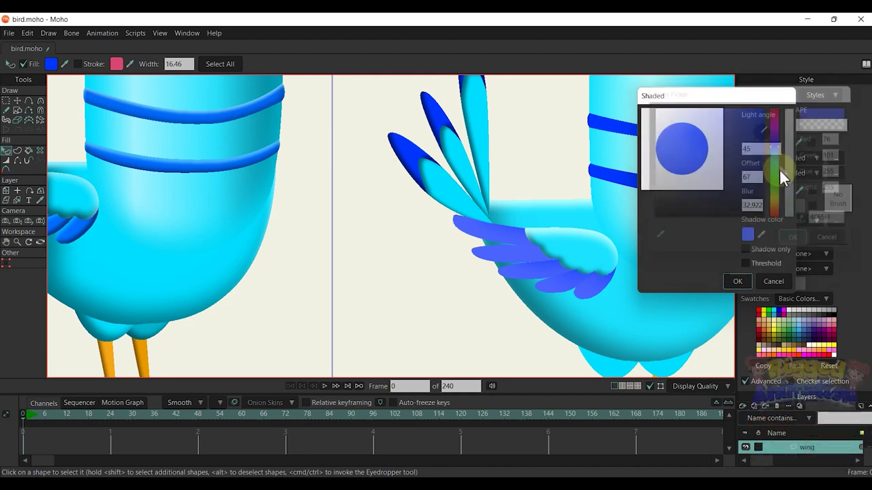
Step: Set the wing feathers' second shading to offset 10 and blur 5, with the light angle at about 272°
text(0)
click(754, 204)
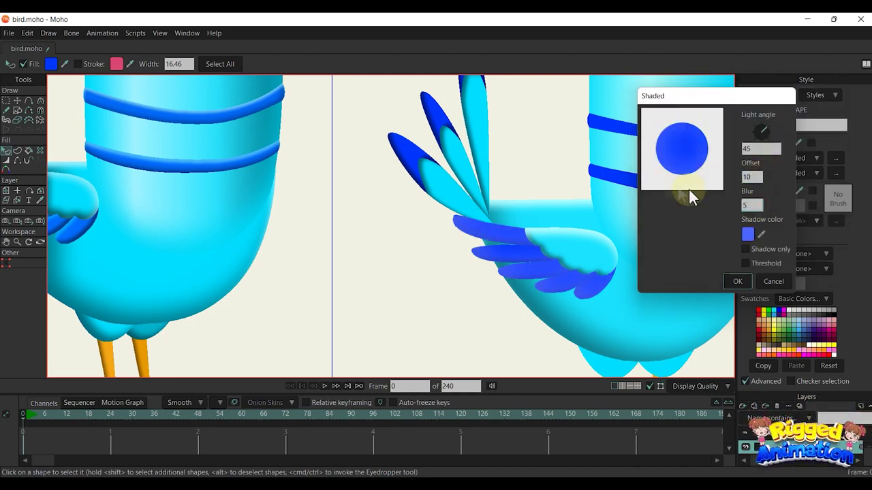
click(756, 177)
scroll(566, 250, up, 2)
drag(763, 132, 768, 141)
click(759, 139)
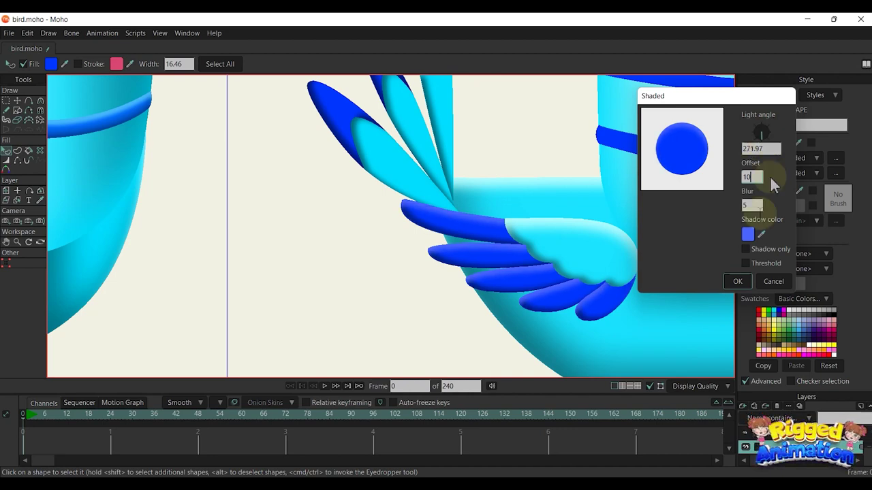
Step: Change the shadow color of the wing feathers' second shading to the lighter blue 008AFF
click(748, 234)
click(764, 113)
drag(776, 158, 780, 154)
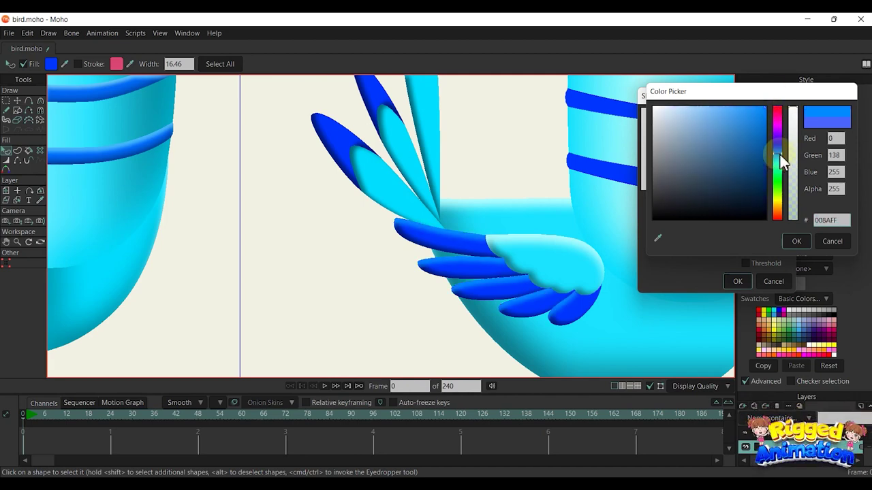
click(803, 235)
Step: Set the wing feathers' second shading to offset 6 and blur 5, and apply the effect
text(3)
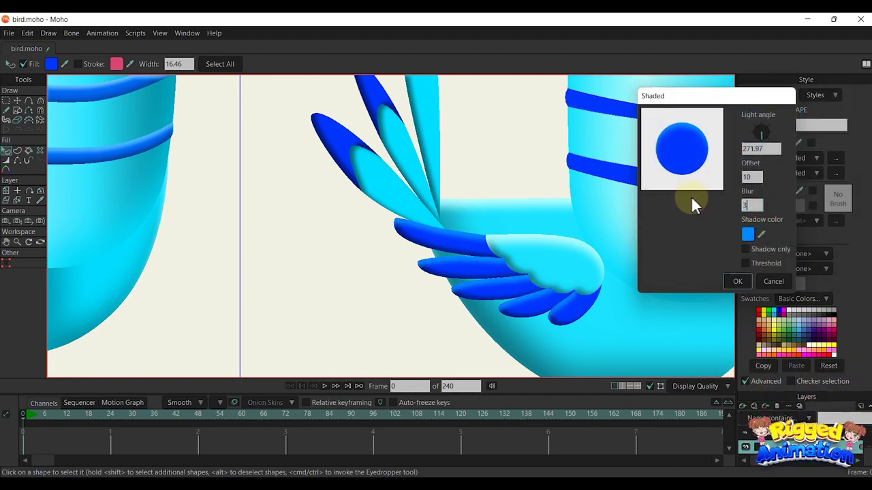
double_click(752, 176)
text(8)
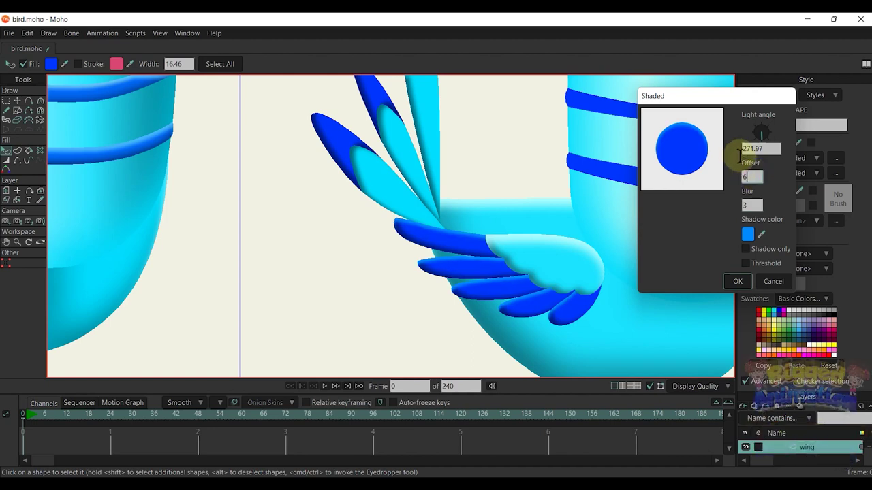
double_click(749, 205)
text(5)
click(748, 234)
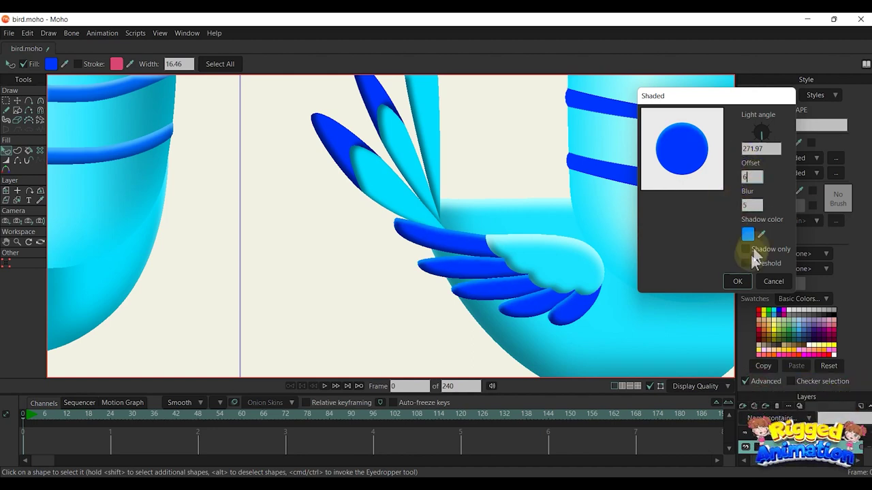
click(738, 282)
Step: Copy the body's shaded style onto the plain cyan feather tuft above the left leg
scroll(408, 306, down, 2)
scroll(455, 298, down, 3)
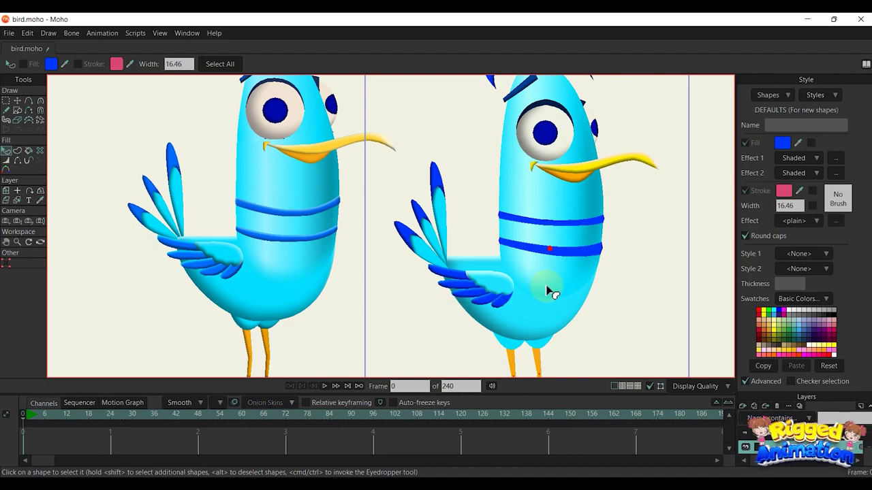
scroll(597, 272, up, 4)
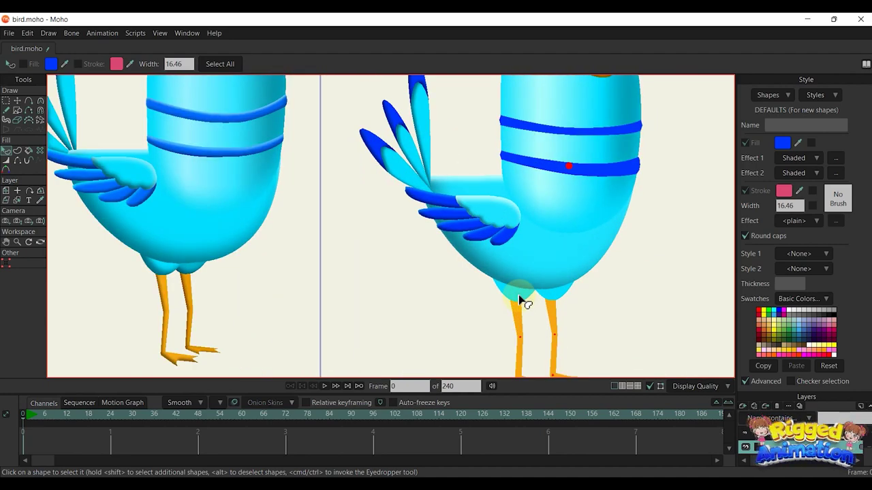
click(519, 300)
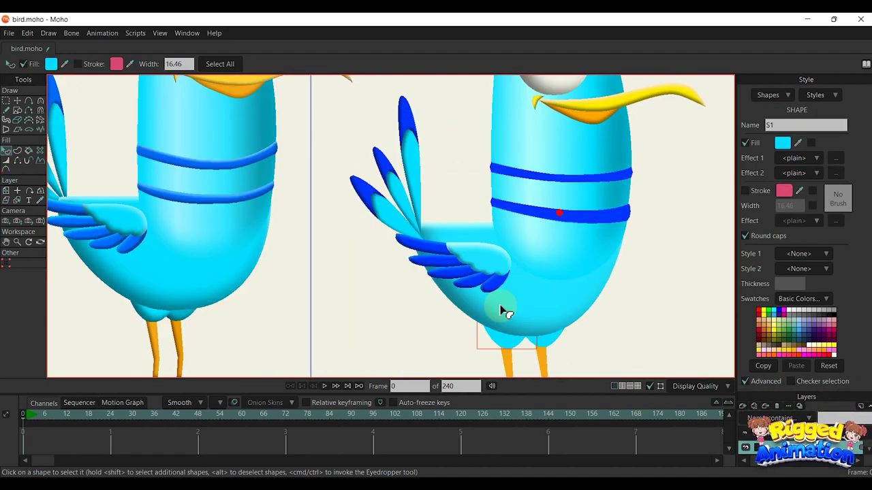
ctrl+click(504, 315)
drag(545, 342, 541, 301)
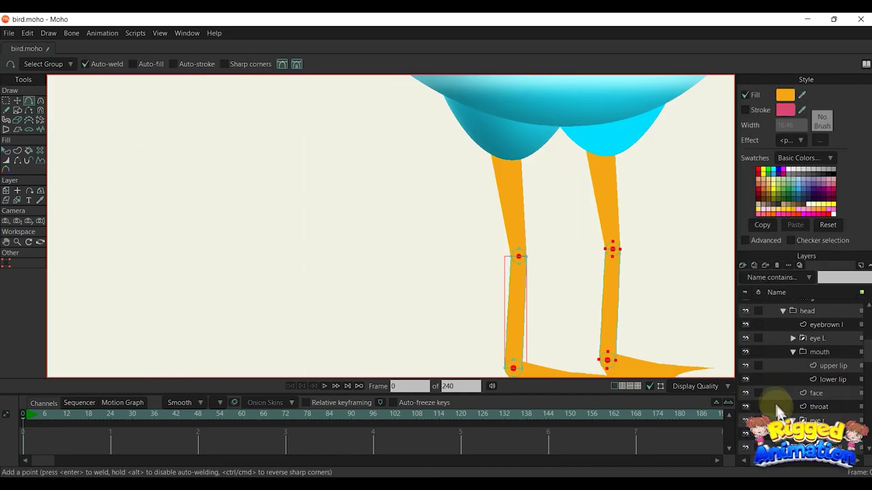
Step: Delete the inner curve segments at the knee joint of the left leg's shape on the thigh layer
click(817, 407)
click(29, 110)
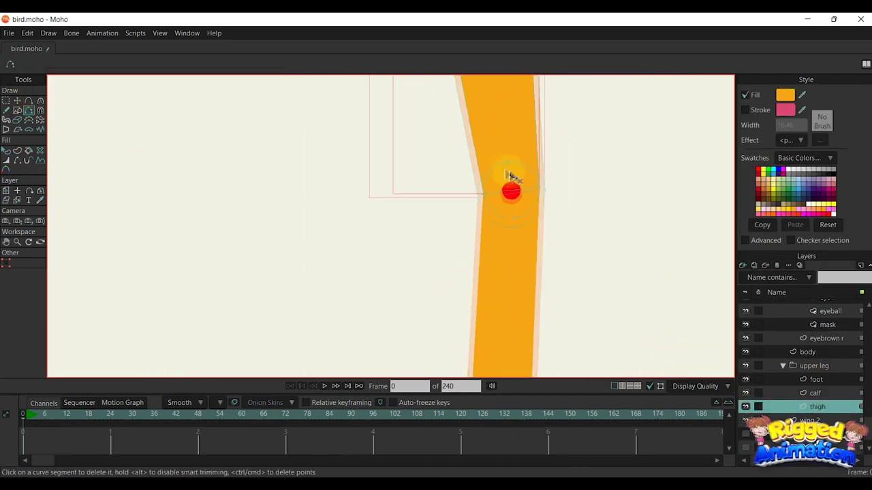
scroll(526, 195, up, 8)
key(g)
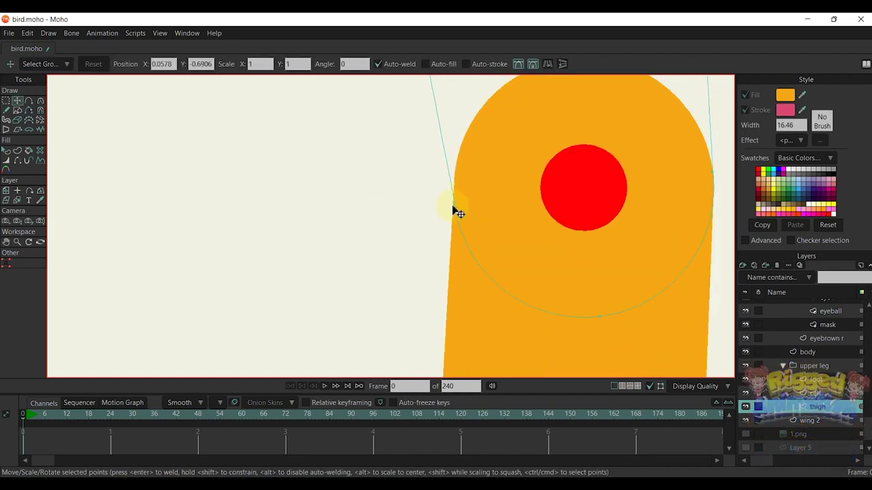
Step: Join the end points of the left thigh's two side edges to the ends of its knee arc
scroll(454, 204, down, 4)
scroll(455, 206, up, 4)
click(454, 198)
click(455, 199)
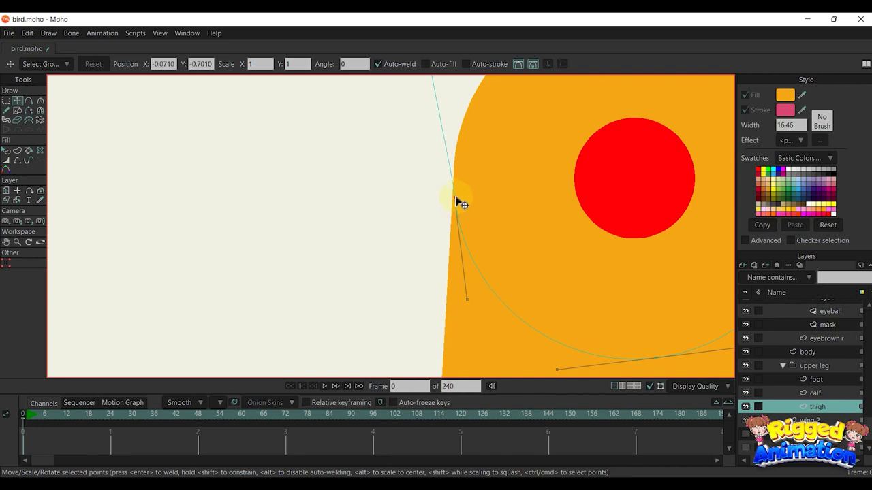
drag(578, 193, 321, 258)
scroll(207, 267, up, 1)
click(196, 260)
click(628, 211)
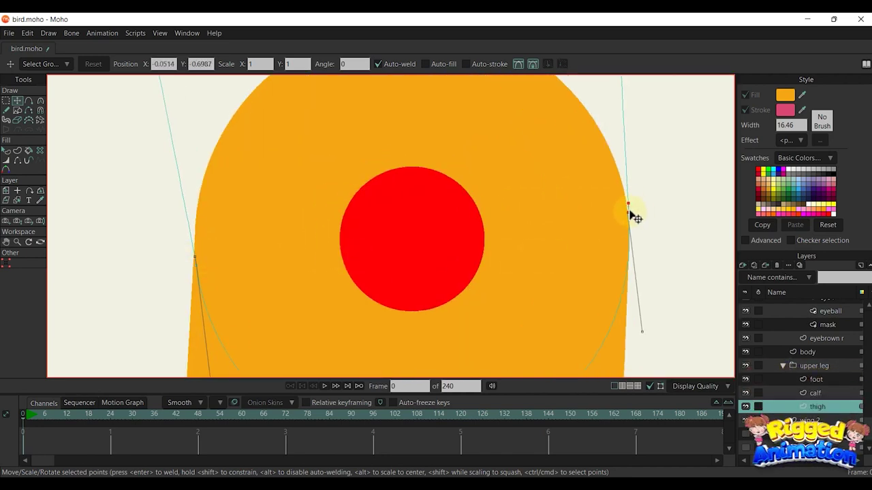
scroll(628, 212, down, 6)
Step: Delete the inner curve segments at the knee and ankle joints of the left leg's shape on the calf layer
alt+right_click(556, 221)
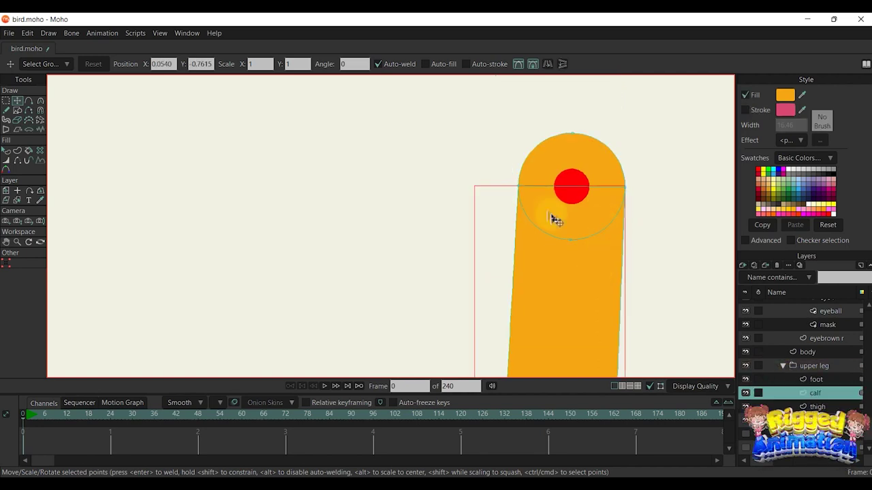
click(28, 110)
click(520, 219)
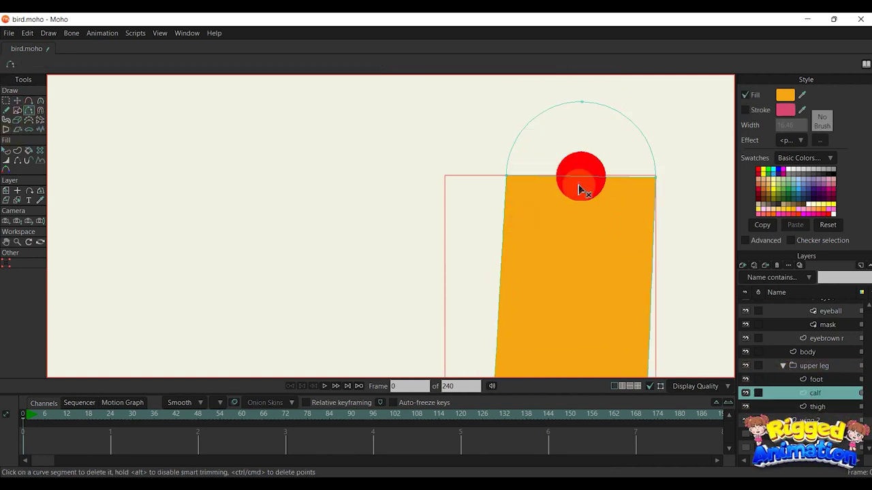
click(579, 179)
scroll(578, 208, down, 6)
drag(574, 282, 568, 180)
scroll(568, 218, down, 2)
scroll(562, 320, up, 3)
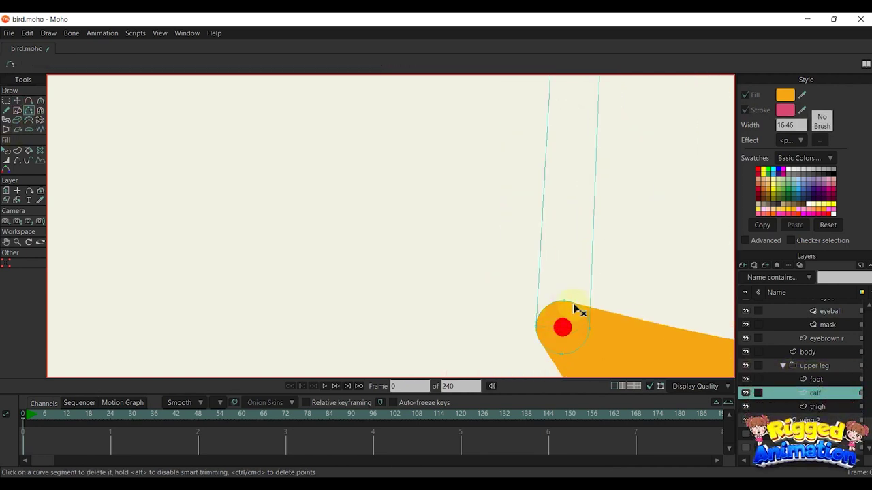
scroll(556, 308, up, 4)
Step: Join the left calf's side edges to the ends of its ankle arc
key(t)
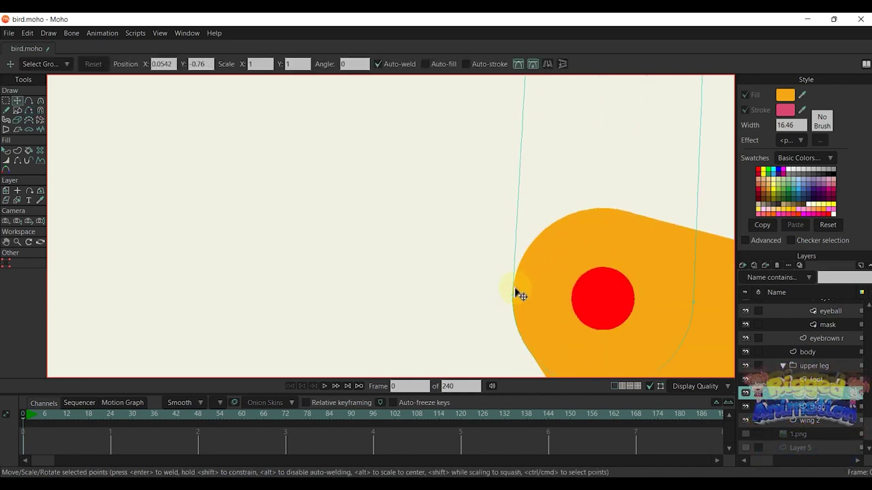
scroll(516, 284, down, 5)
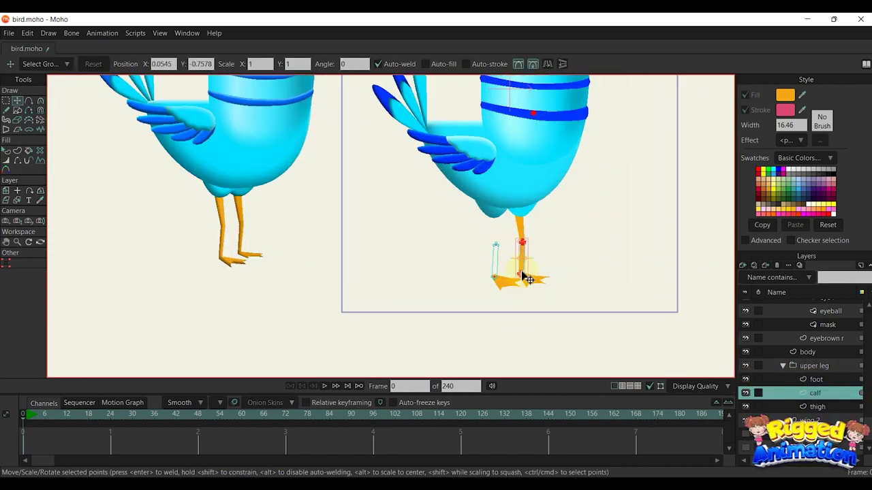
scroll(522, 275, up, 5)
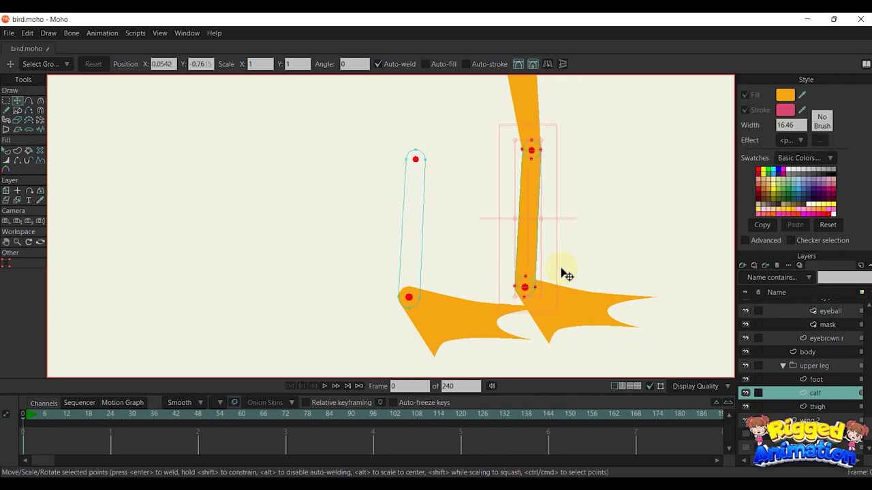
scroll(562, 269, up, 3)
click(564, 264)
drag(334, 297, 485, 243)
scroll(443, 271, up, 2)
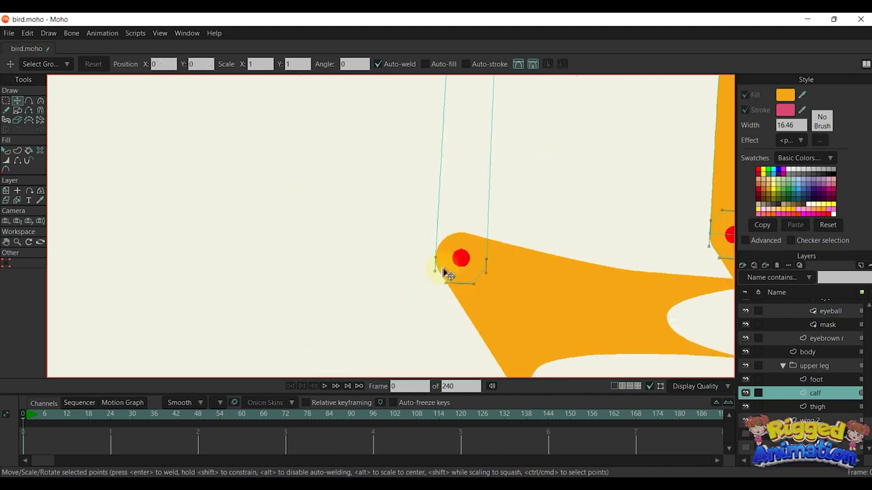
scroll(443, 271, up, 2)
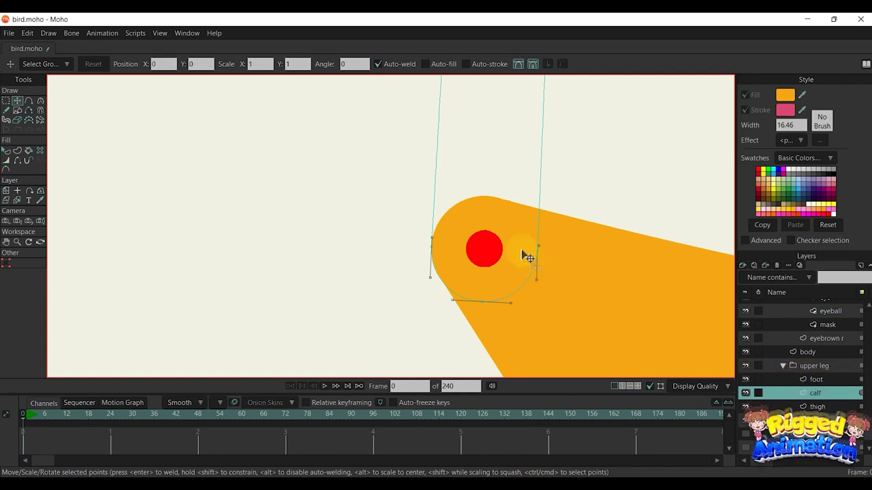
Step: Join the left calf's side edges to the ends of its knee arc
scroll(518, 225, down, 5)
scroll(516, 136, up, 3)
scroll(497, 214, up, 4)
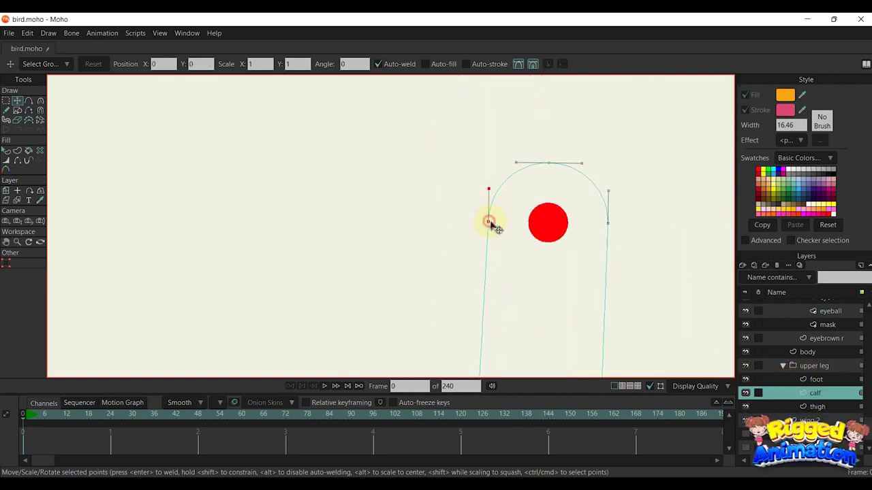
drag(490, 209, 489, 219)
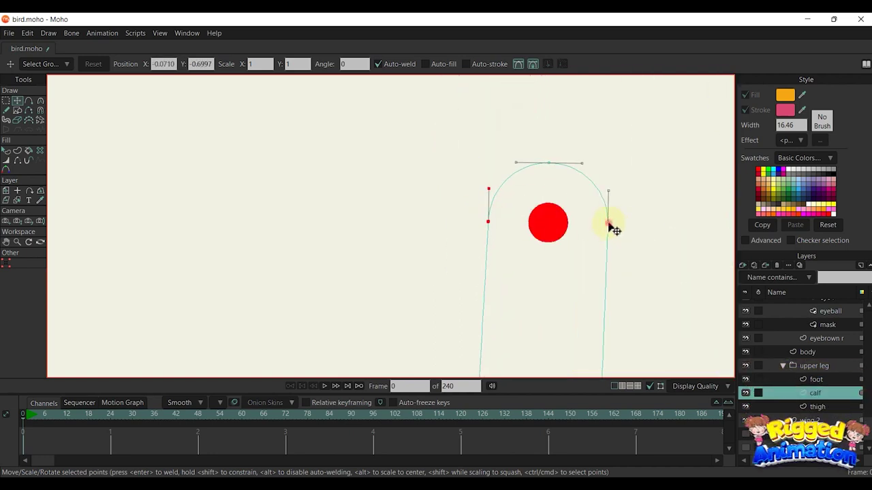
Step: Delete the left foot's edge segment inside the ankle circle on the foot layer
scroll(609, 252, down, 5)
scroll(570, 247, up, 3)
ctrl+alt+click(567, 286)
scroll(545, 273, up, 4)
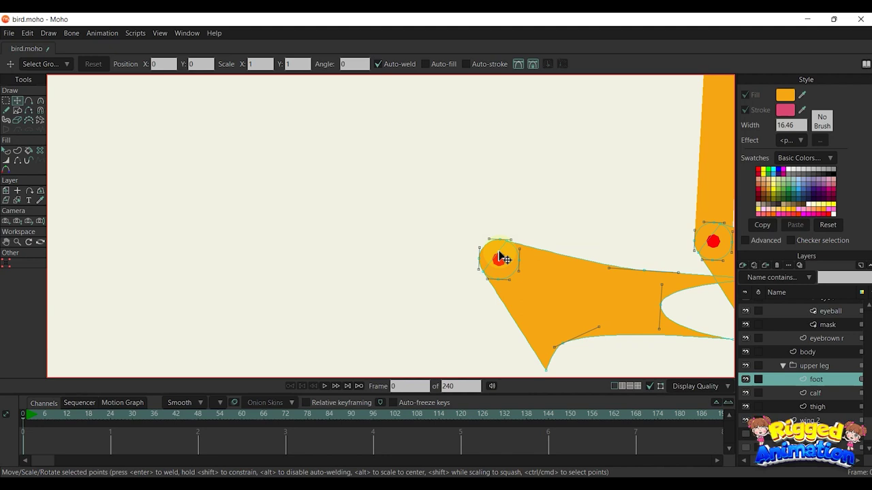
click(499, 254)
scroll(500, 254, up, 2)
click(29, 111)
click(496, 255)
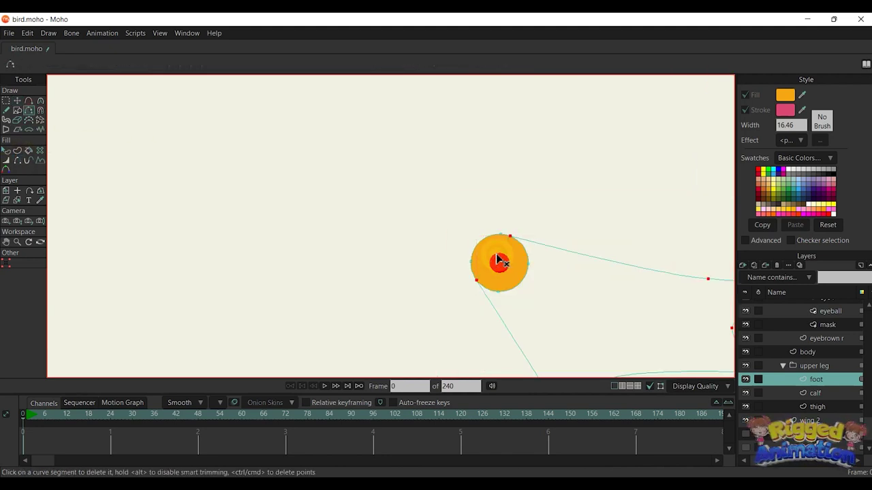
Step: Add points on the ankle circle where the left foot's upper and lower edges meet it, and join the edges to them
scroll(516, 238, up, 3)
key(a)
scroll(510, 263, up, 3)
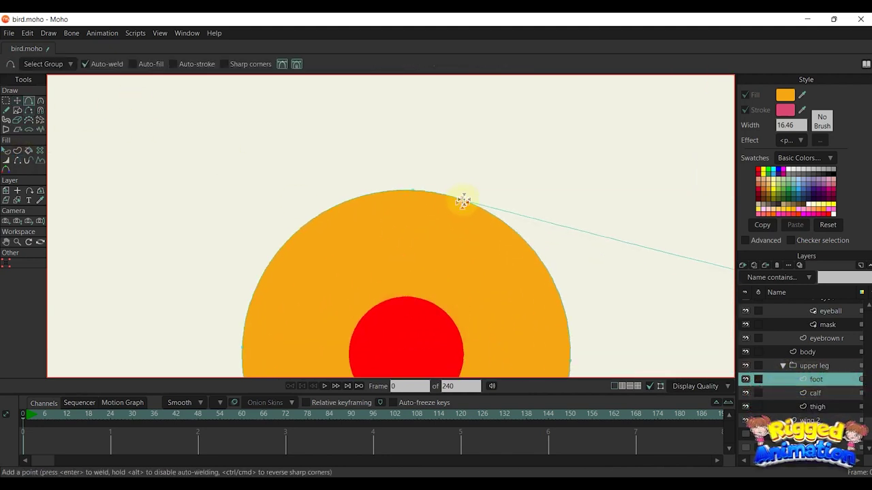
scroll(405, 245, down, 3)
scroll(404, 252, up, 5)
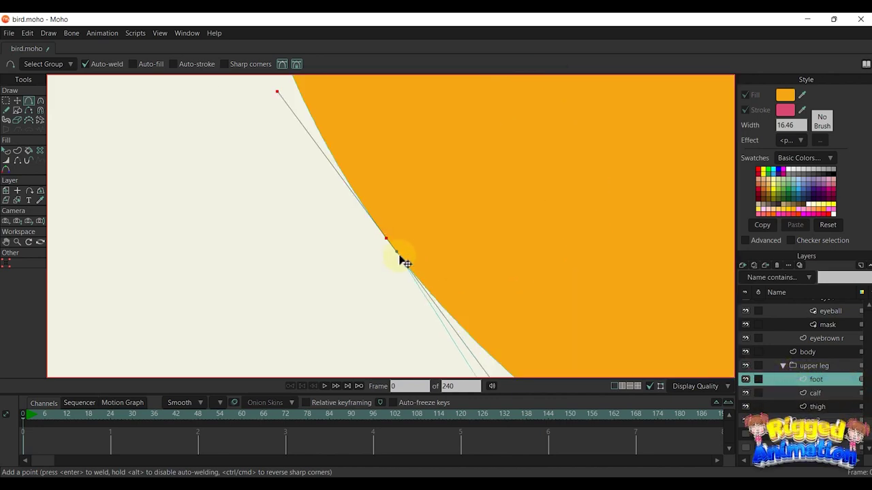
key(t)
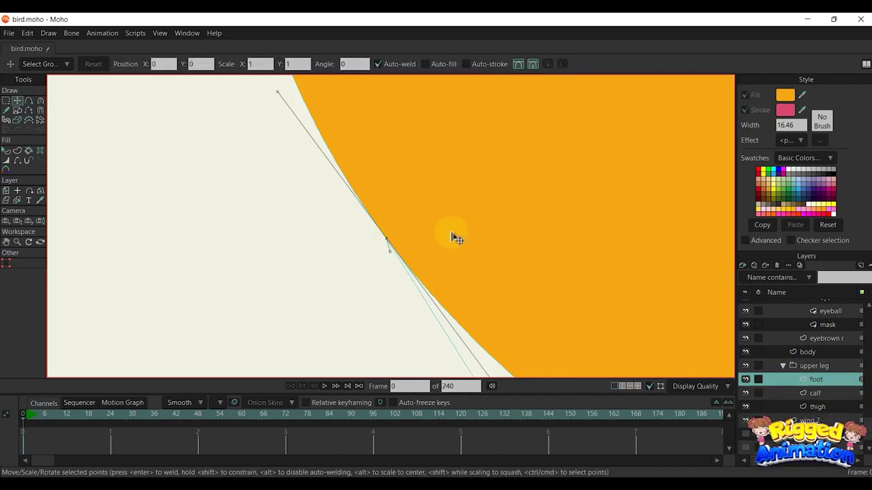
scroll(401, 321, down, 5)
scroll(488, 170, up, 5)
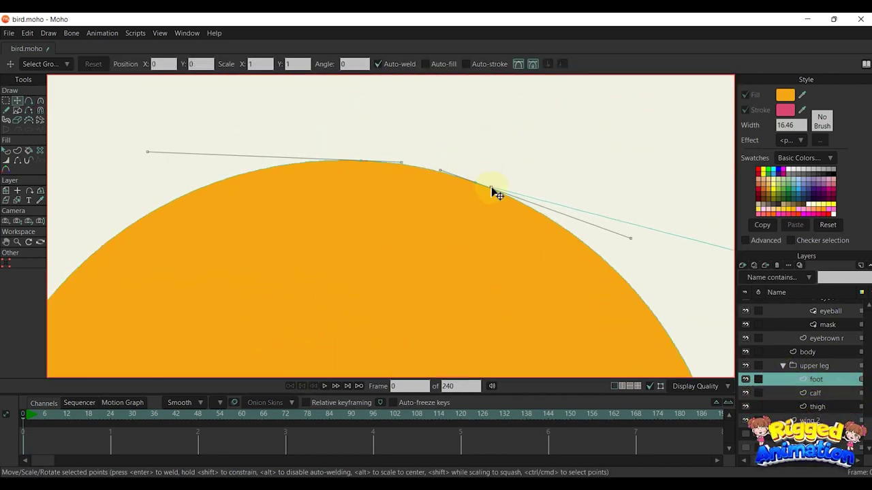
Step: Delete the ankle circle's arcs that lie inside the left foot so one continuous outline is left
scroll(482, 191, down, 8)
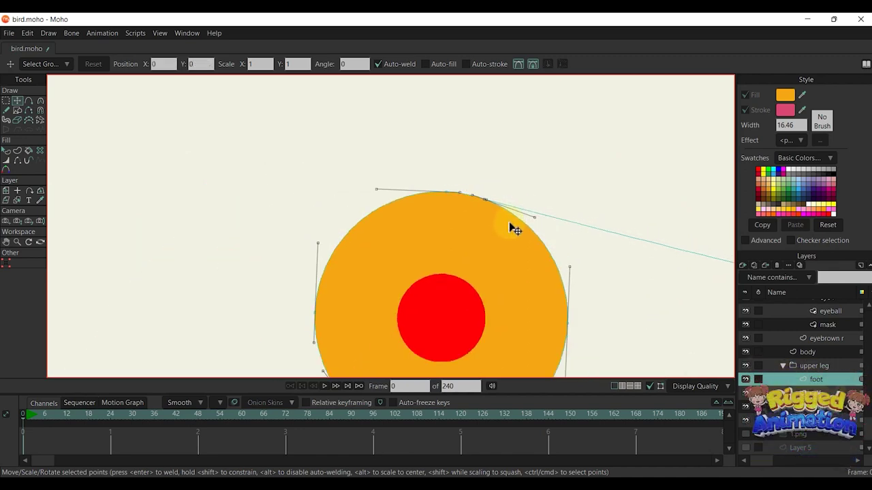
click(30, 112)
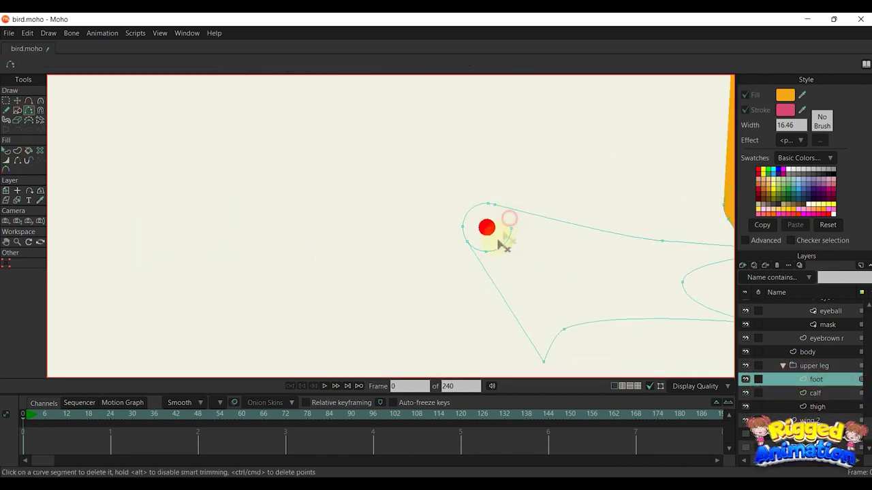
scroll(514, 246, down, 2)
Step: Select the whole left foot outline and create an orange filled shape from it
key(g)
click(543, 238)
scroll(543, 240, down, 2)
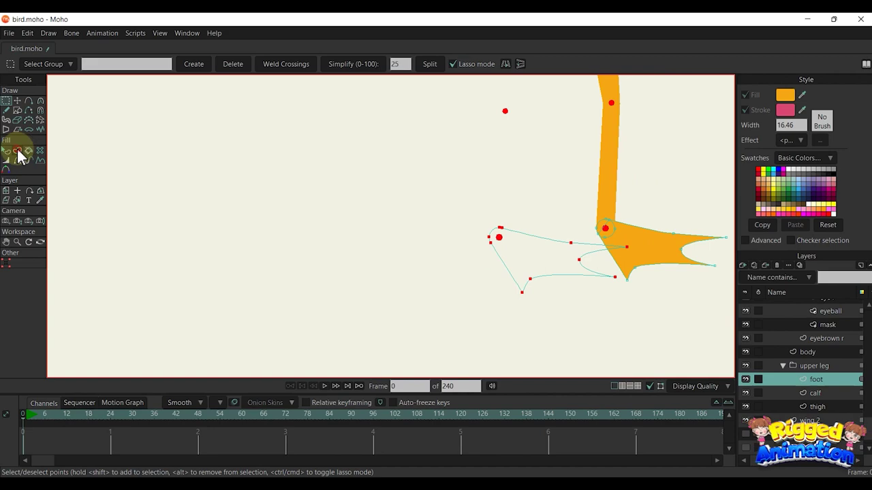
click(17, 150)
click(109, 65)
scroll(463, 266, down, 6)
click(190, 225)
Step: Copy the lower beak's shaded style onto the left foot shape
click(6, 150)
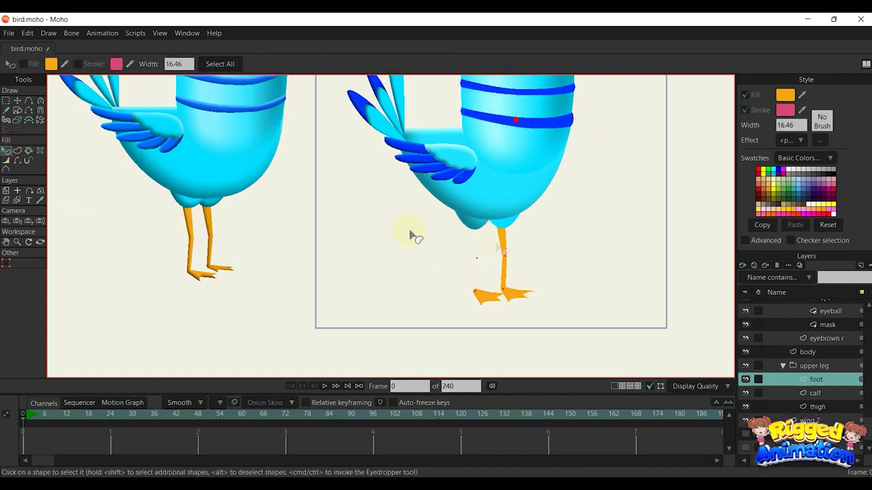
scroll(413, 234, down, 4)
click(497, 336)
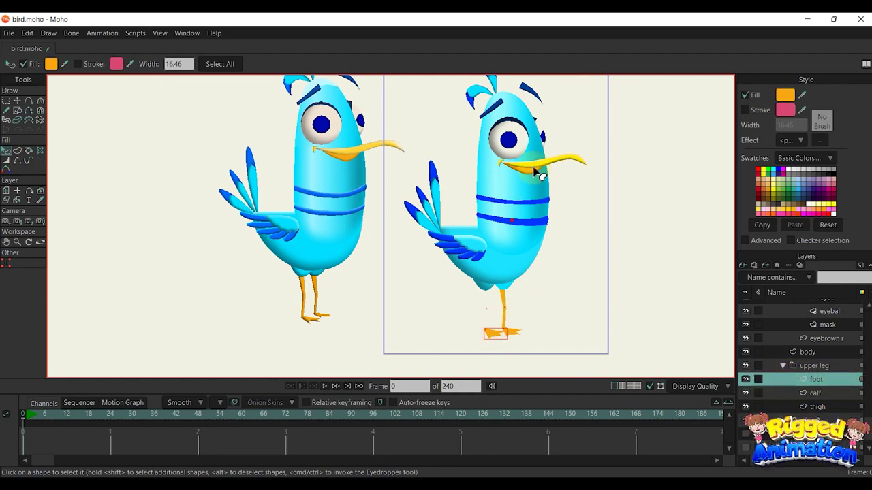
scroll(488, 343, up, 5)
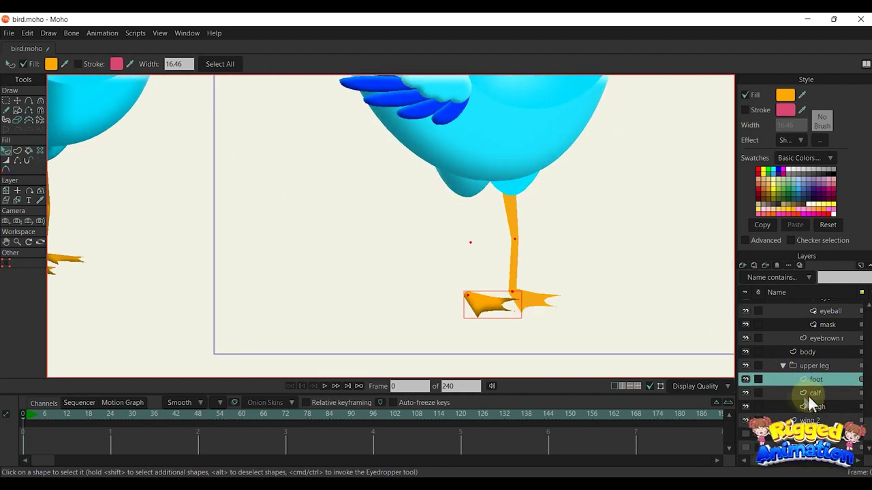
Step: Select the left calf's outline on the calf layer and create a filled shape from it in the same shaded orange style
click(811, 393)
key(t)
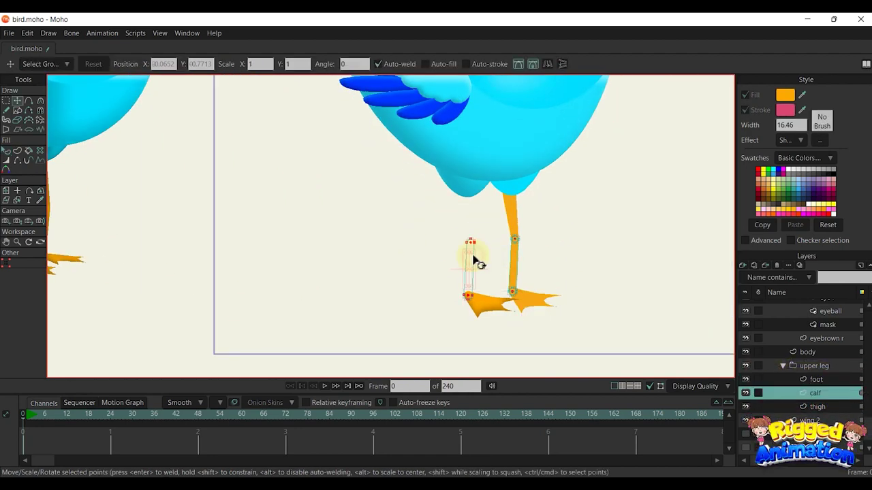
click(17, 150)
click(108, 63)
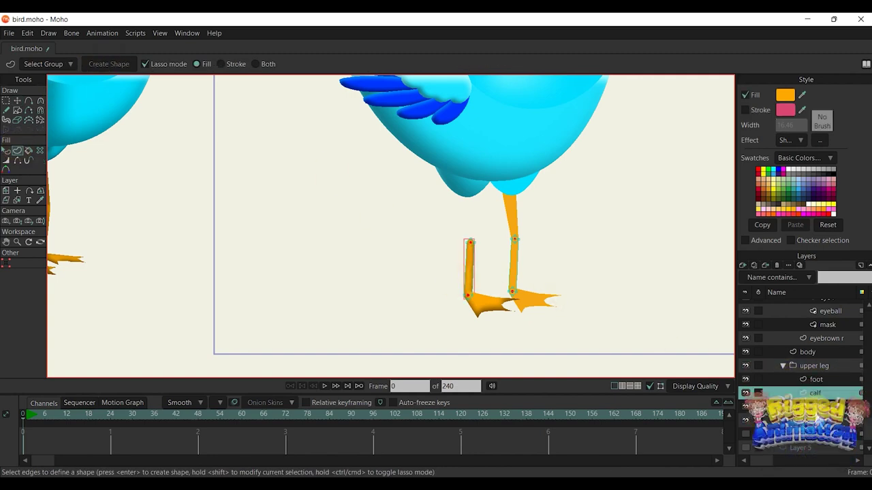
Step: Create a shaded orange shape from the left upper leg's outline on the thigh layer and send it behind the blue thigh
click(817, 407)
click(470, 208)
click(108, 63)
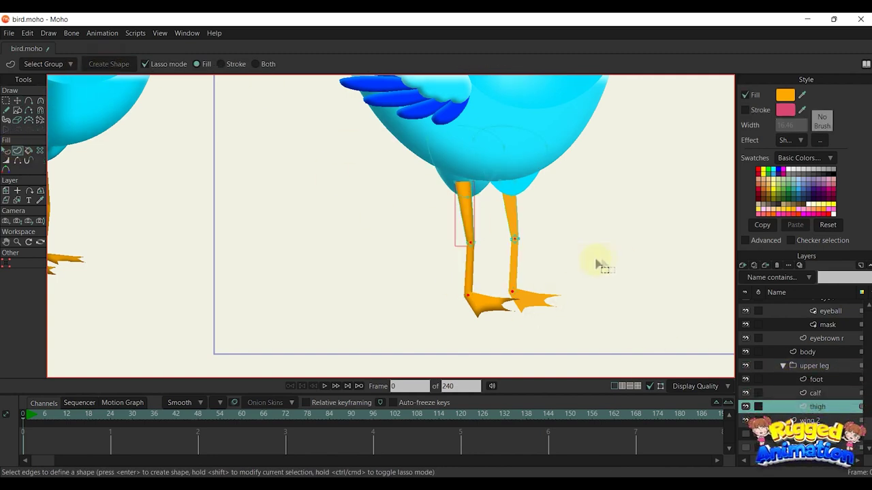
key(q)
scroll(467, 259, up, 5)
scroll(469, 262, down, 5)
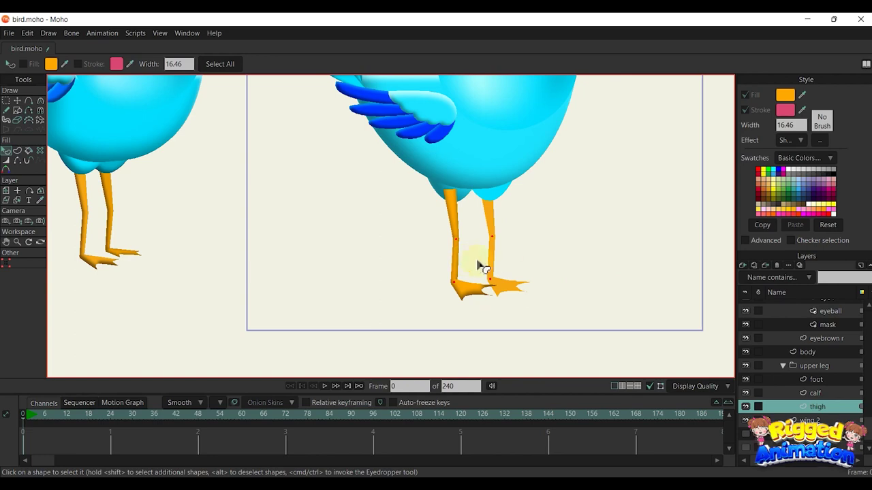
scroll(497, 252, up, 3)
click(508, 242)
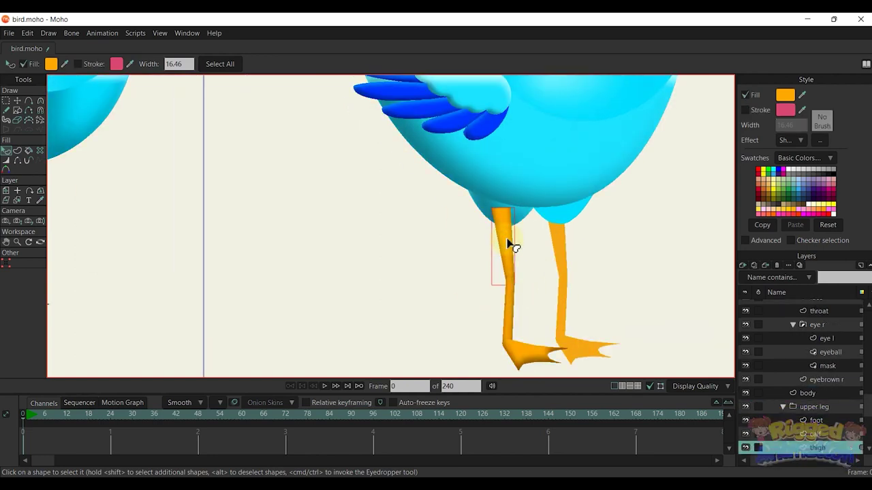
Step: Delete the segments inside the right upper leg's knee end so one continuous outline with a rounded end is left
key(t)
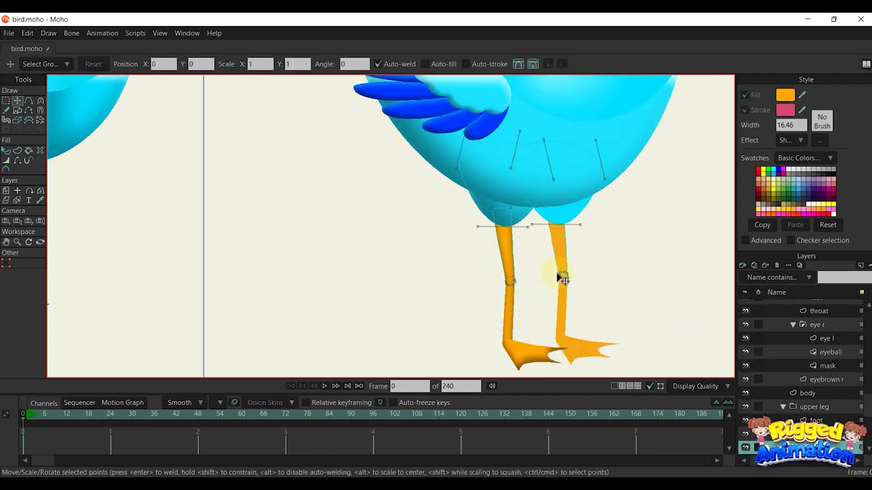
scroll(564, 269, up, 3)
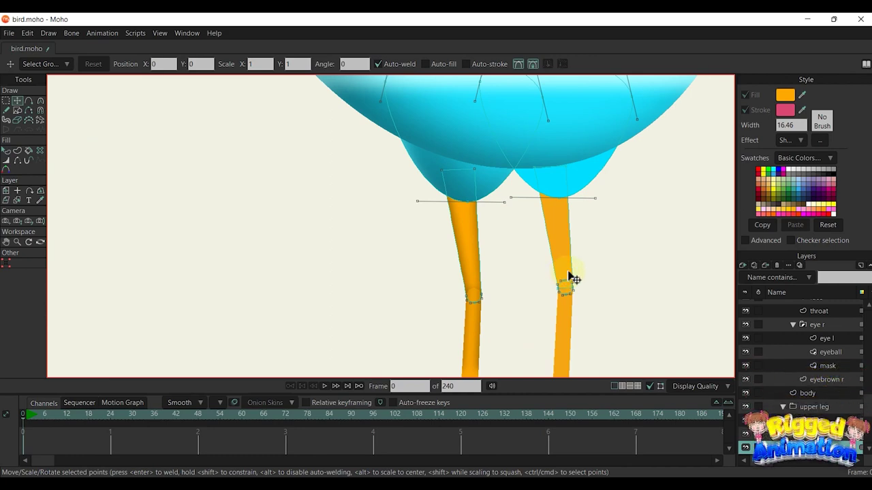
click(29, 111)
scroll(556, 308, up, 4)
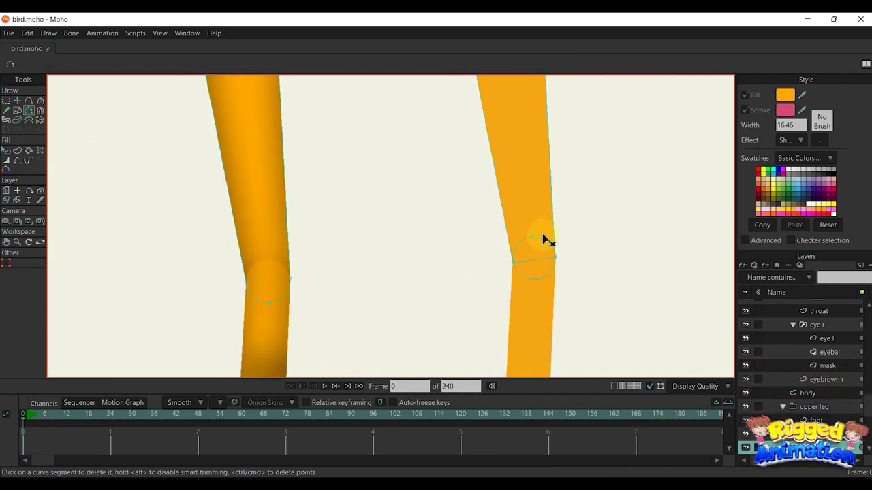
click(523, 265)
key(t)
scroll(526, 268, up, 5)
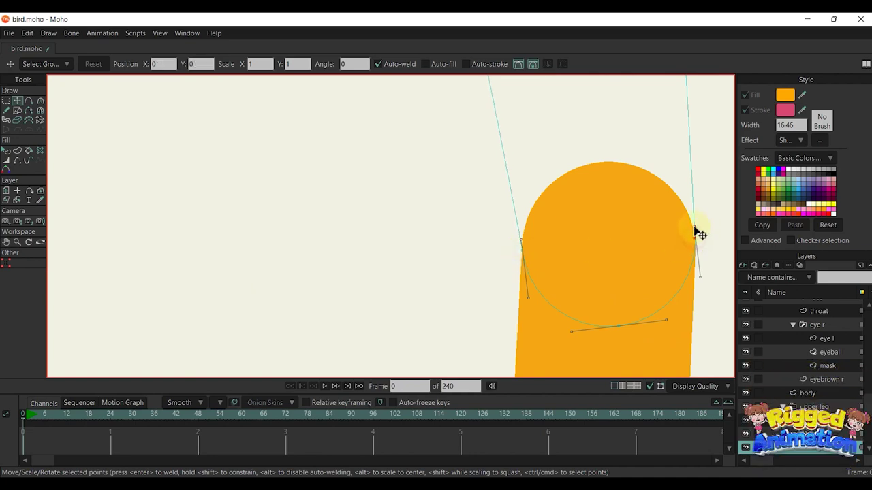
Step: Select the right upper leg's whole outline and create a shaded orange filled shape from it
scroll(633, 255, down, 7)
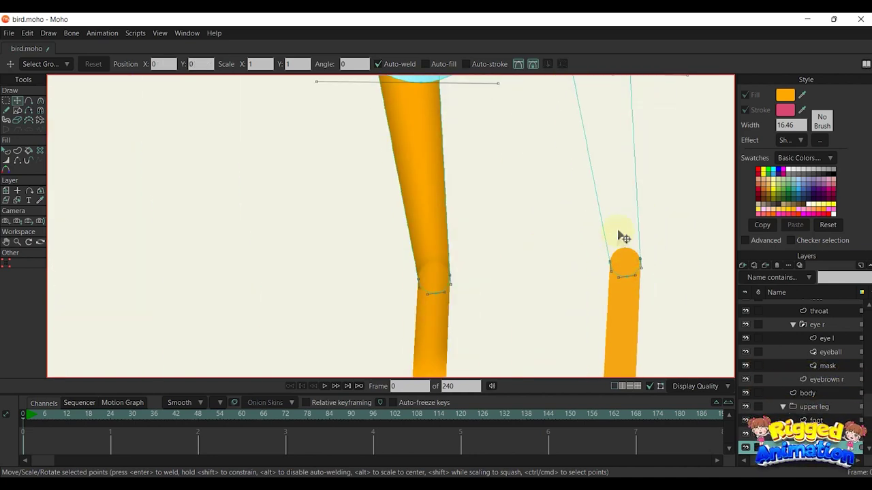
drag(619, 234, 601, 314)
click(617, 230)
click(17, 150)
click(107, 65)
scroll(608, 268, down, 4)
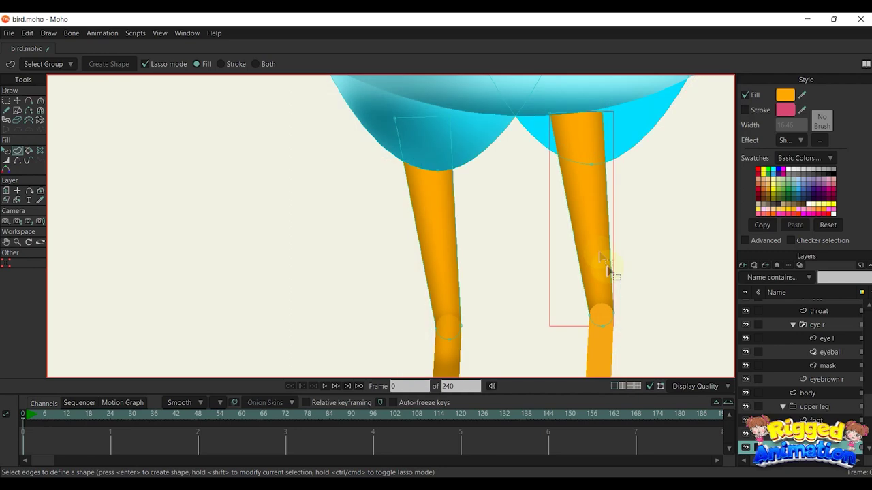
Step: On the calf layer, delete the inner segments at the right calf's knee and ankle so a single rounded outline remains
drag(601, 355, 560, 238)
scroll(564, 233, up, 4)
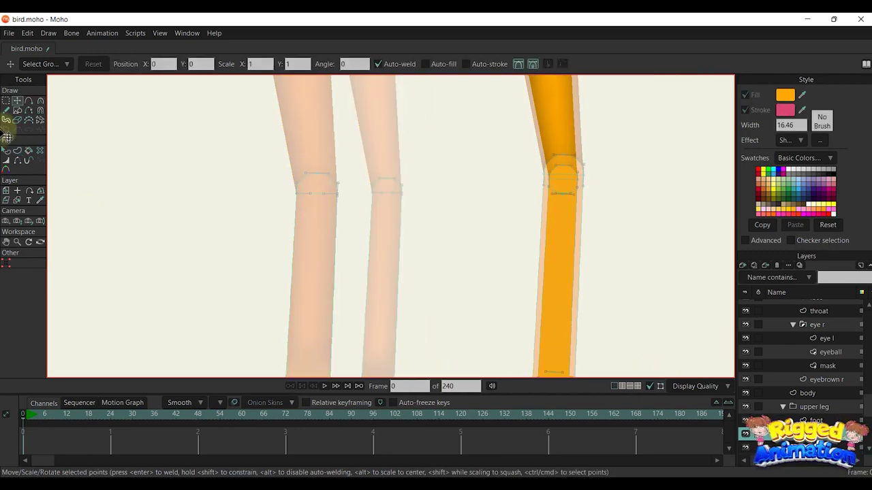
click(29, 110)
click(570, 176)
scroll(565, 184, down, 2)
drag(549, 361, 555, 231)
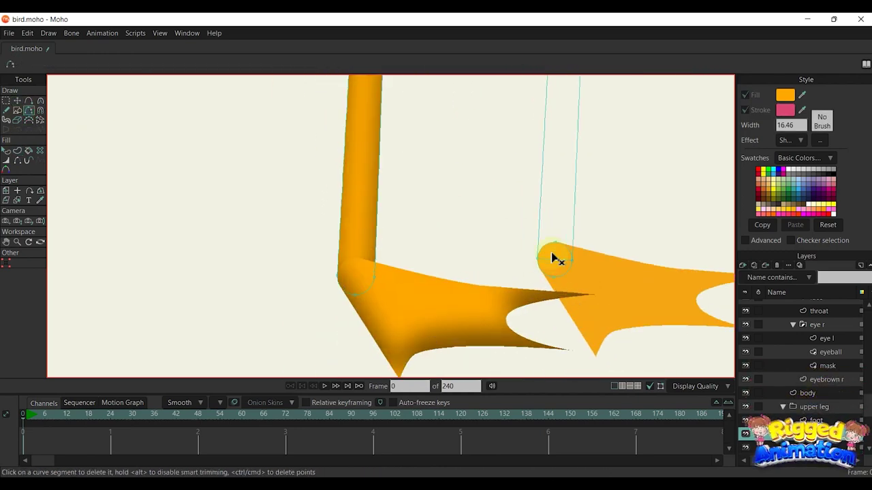
click(554, 259)
Step: Adjust the points where the right calf's sides meet the rounded ankle end to smooth the outline
scroll(555, 261, up, 5)
key(t)
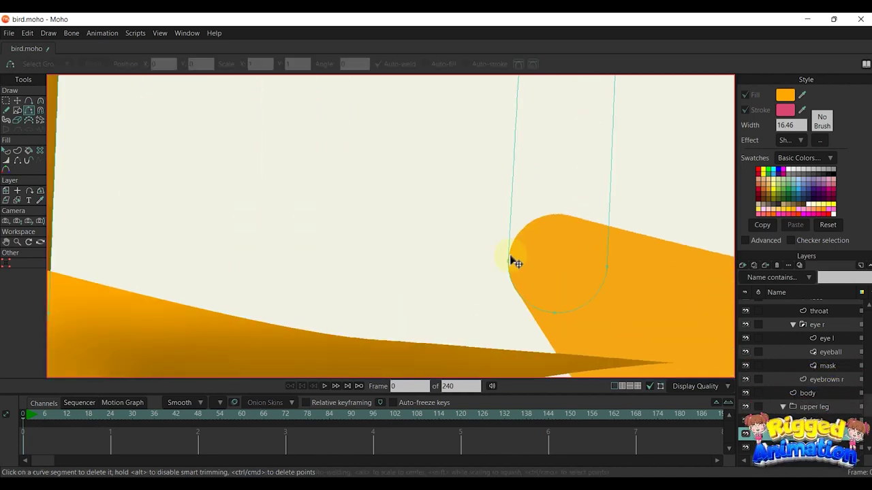
scroll(511, 260, up, 3)
click(507, 261)
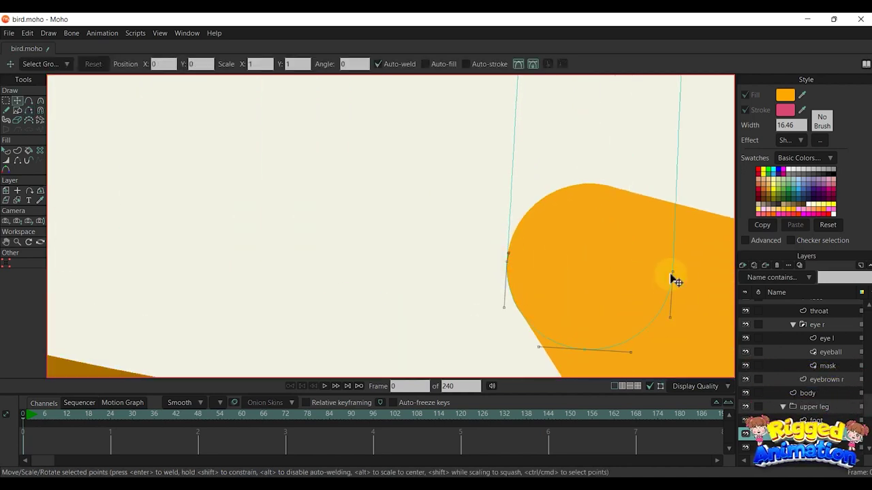
scroll(565, 292, down, 4)
Step: Fine-tune the right calf's two knee points so its sides line up with the rounded end of the upper leg
scroll(551, 155, up, 4)
drag(541, 137, 553, 125)
scroll(541, 146, up, 5)
key(ctrl+z)
click(534, 144)
drag(535, 141, 536, 117)
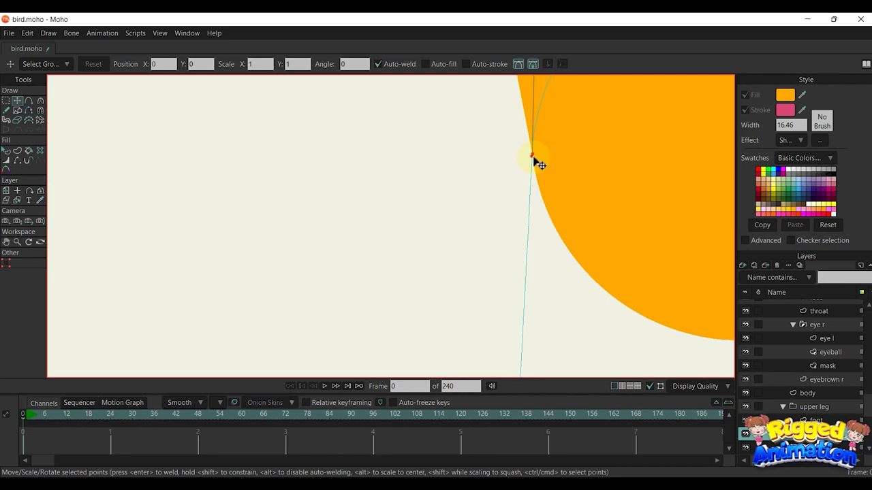
drag(533, 160, 534, 160)
scroll(583, 199, down, 5)
drag(644, 214, 536, 241)
scroll(617, 217, up, 2)
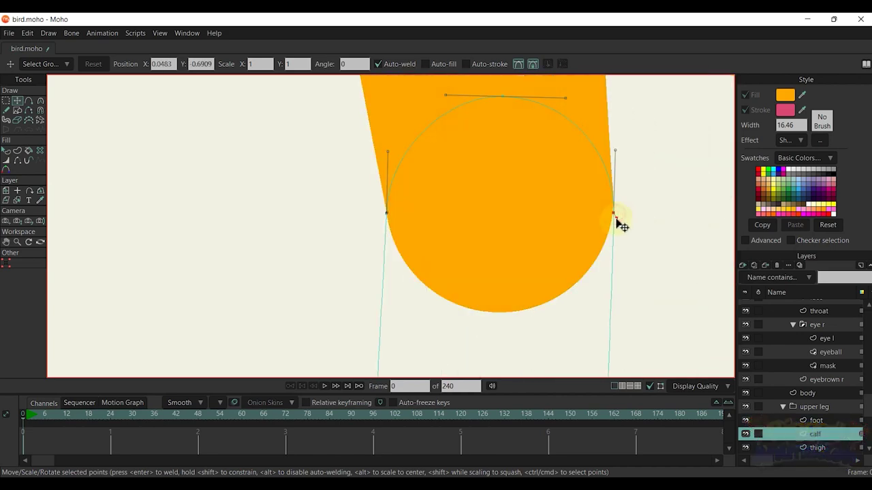
Step: Select the right calf's whole outline and create a shaded orange filled shape from it
scroll(615, 225, down, 8)
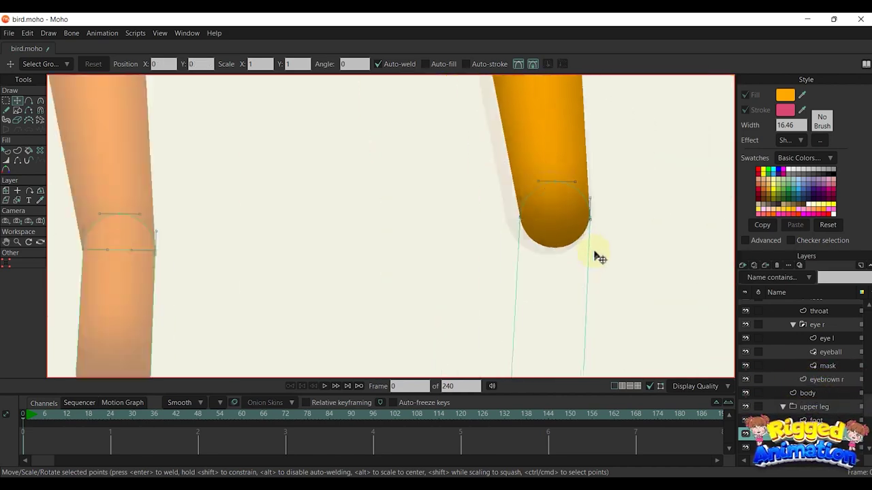
scroll(562, 248, down, 4)
click(17, 150)
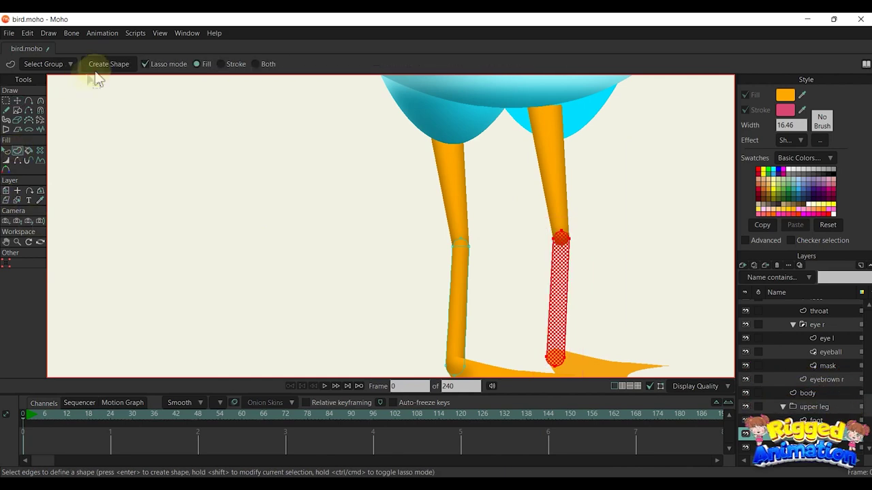
click(102, 64)
Step: On the foot layer, add points on the right foot's outline where its top and heel edges meet the ankle circle
drag(489, 314, 432, 198)
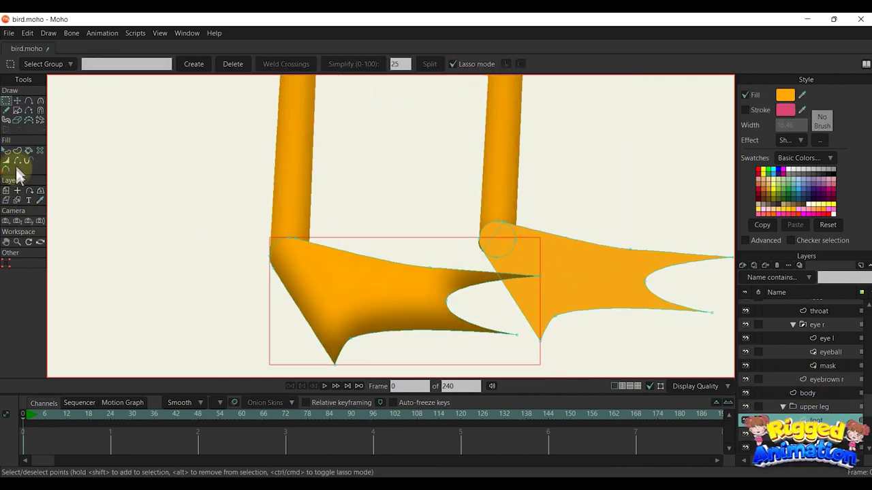
scroll(490, 191, up, 6)
key(t)
scroll(475, 172, up, 3)
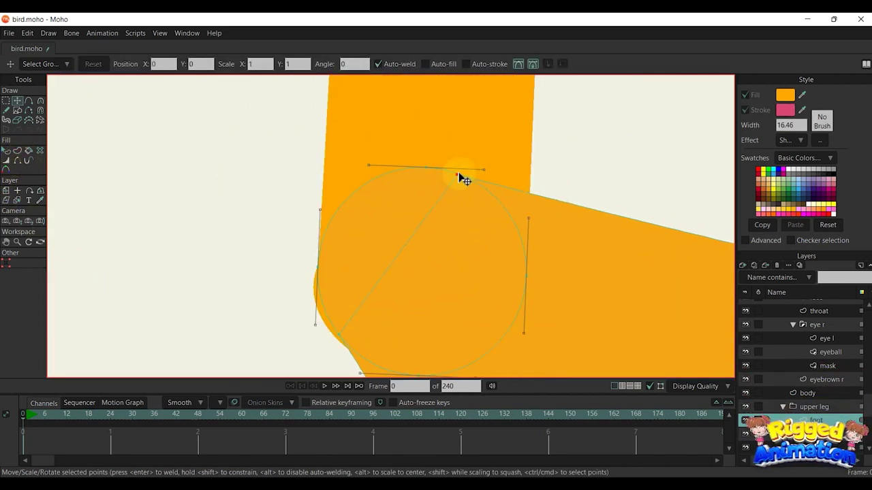
scroll(448, 178, up, 3)
key(a)
click(463, 175)
drag(301, 358, 329, 298)
scroll(356, 326, up, 1)
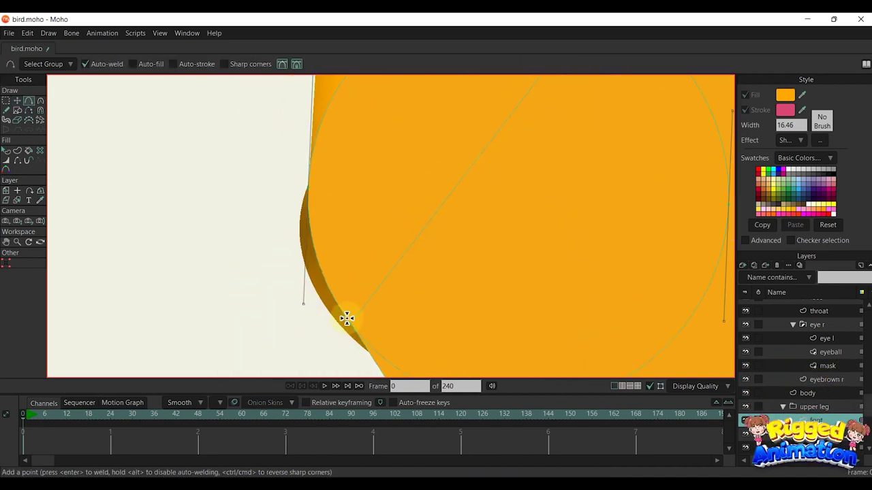
scroll(349, 318, down, 5)
Step: Delete the right foot's diagonal line and the ankle circle's arcs inside the foot so one continuous outline is left
key(t)
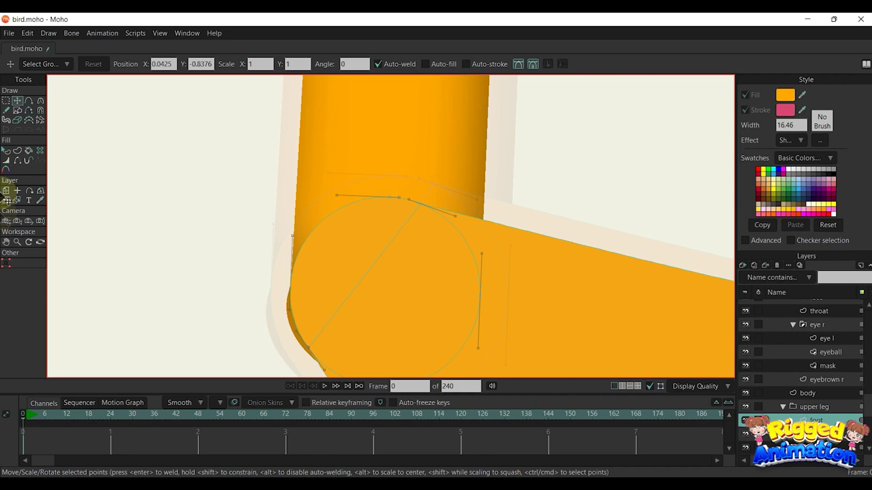
click(30, 113)
drag(387, 249, 391, 186)
click(391, 186)
click(473, 188)
click(483, 245)
click(380, 325)
scroll(452, 179, up, 4)
Step: Shift the right foot's points beside the ankle curve so the curve flows smoothly into the foot's edges
key(t)
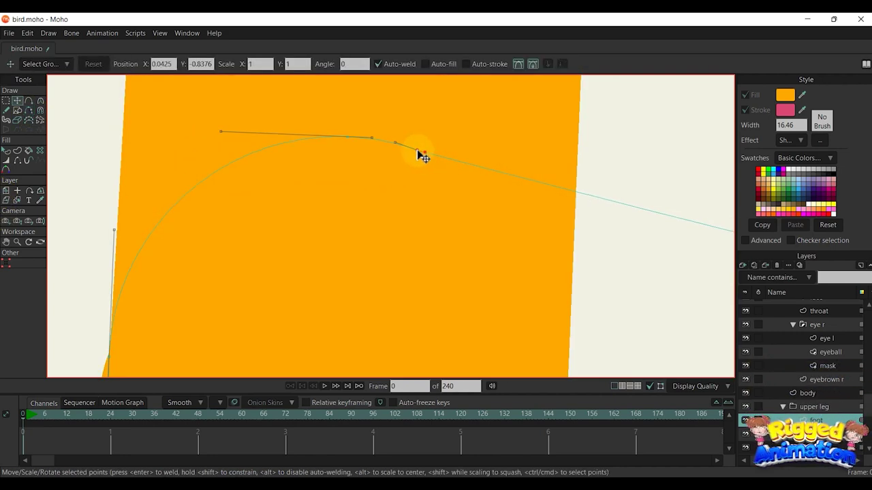
drag(420, 152, 418, 152)
scroll(422, 201, down, 5)
scroll(361, 255, up, 5)
drag(322, 270, 313, 270)
scroll(320, 273, down, 5)
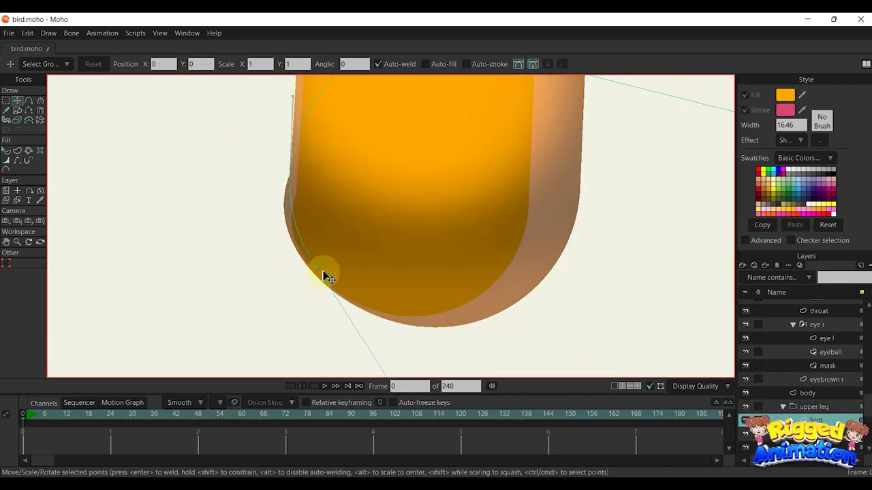
Step: Select the right foot's whole outline and create a shaded orange filled shape from it
click(323, 175)
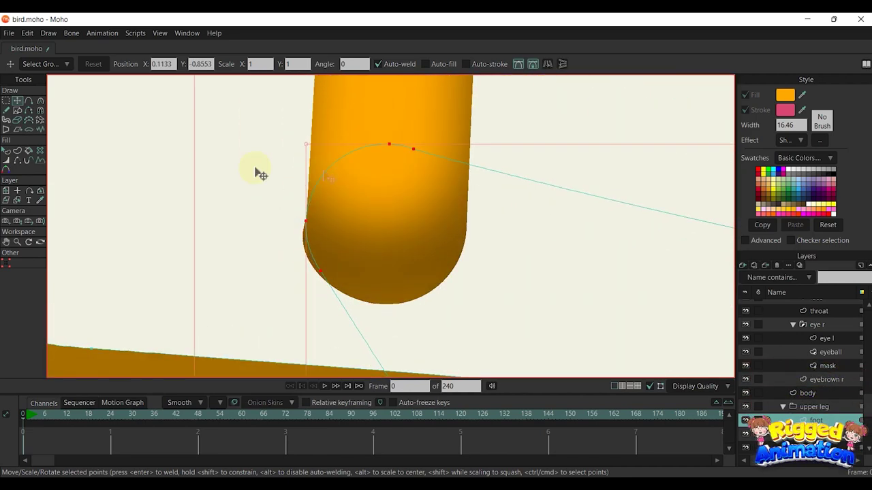
click(17, 150)
click(125, 64)
Step: Adjust the right calf's outer ankle point on the calf layer so its edge follows the foot's outline
key(q)
scroll(308, 212, up, 1)
key(t)
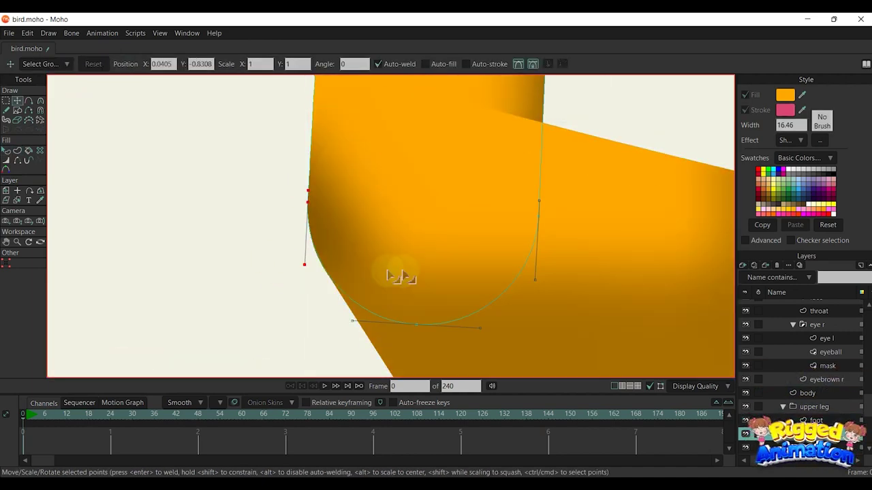
key(w)
scroll(400, 278, down, 4)
key(q)
scroll(550, 252, down, 5)
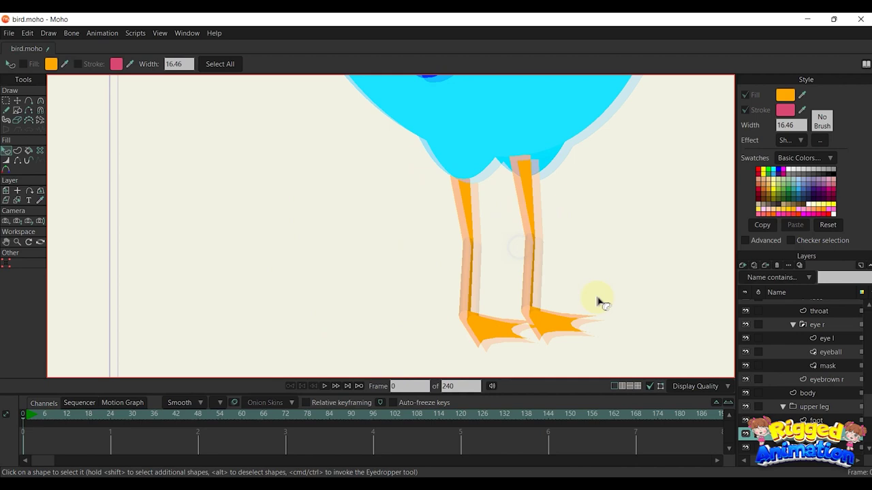
Step: Reshape the right foot on the foot layer by moving its heel point and lower toe tip slightly upward
scroll(185, 293, up, 2)
drag(587, 293, 387, 251)
key(t)
scroll(548, 283, up, 2)
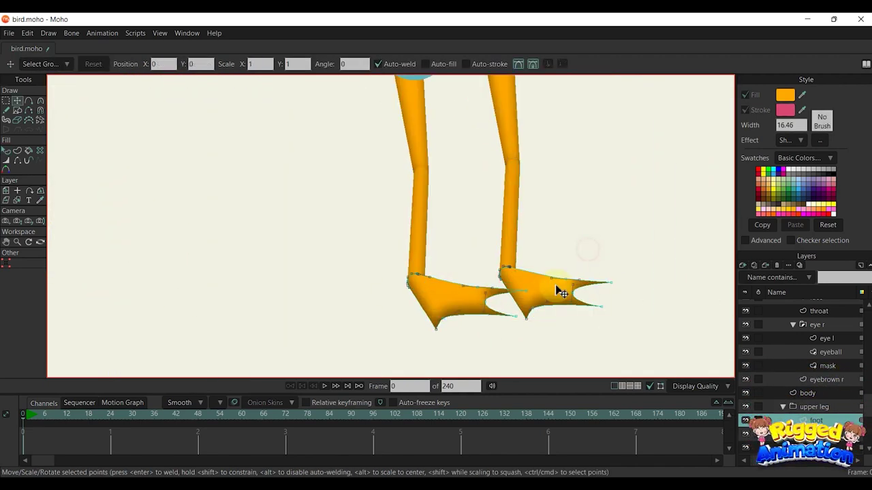
scroll(558, 291, up, 2)
mouse_move(525, 318)
mouse_down()
mouse_move(542, 306)
mouse_move(516, 332)
mouse_move(627, 312)
mouse_move(603, 293)
mouse_move(597, 298)
mouse_up()
drag(639, 314, 640, 311)
drag(544, 301, 544, 299)
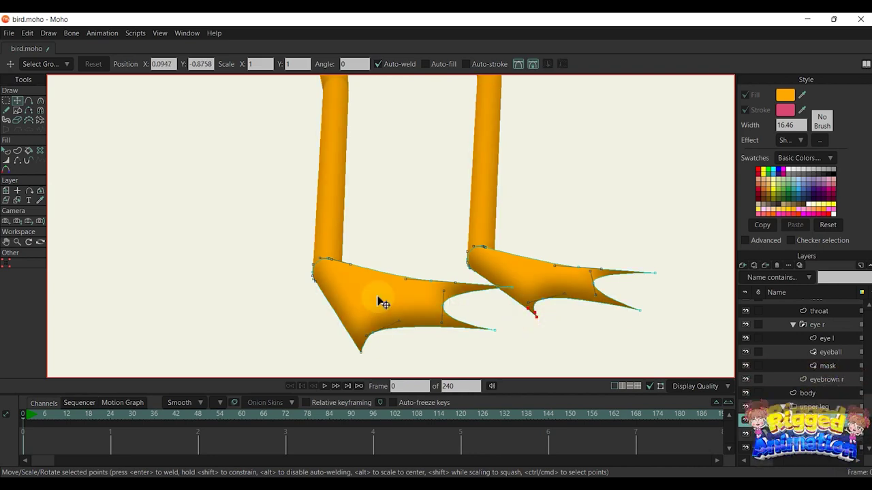
Step: Reshape the left foot's heel by moving its tip and the neighbouring curve point slightly upward
click(361, 353)
drag(361, 352, 354, 344)
drag(361, 353, 381, 343)
drag(371, 335, 369, 333)
Step: Select the right upper leg's orange shape and send it behind the blue thigh
key(q)
scroll(439, 309, down, 7)
drag(448, 315, 475, 329)
scroll(487, 321, down, 4)
scroll(455, 311, up, 1)
scroll(456, 312, up, 4)
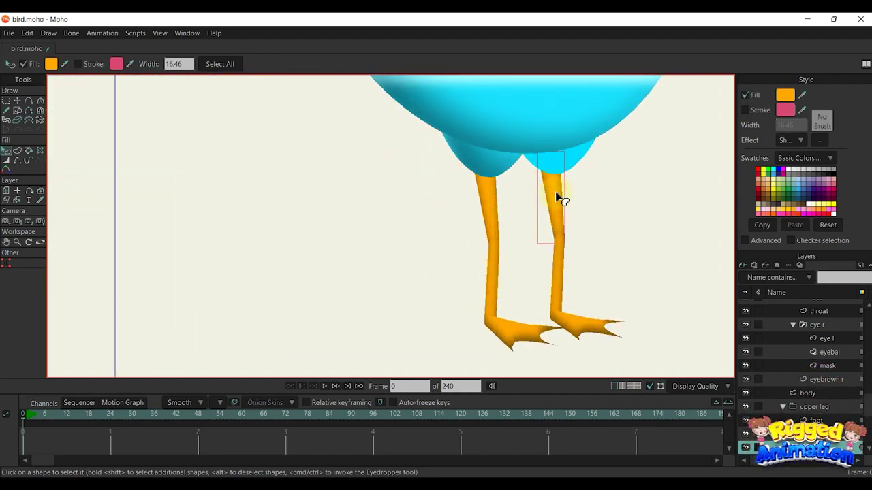
Step: Apply the left blue thigh's shaded style to the flat-coloured right blue thigh
scroll(521, 174, down, 3)
click(519, 173)
scroll(516, 177, up, 3)
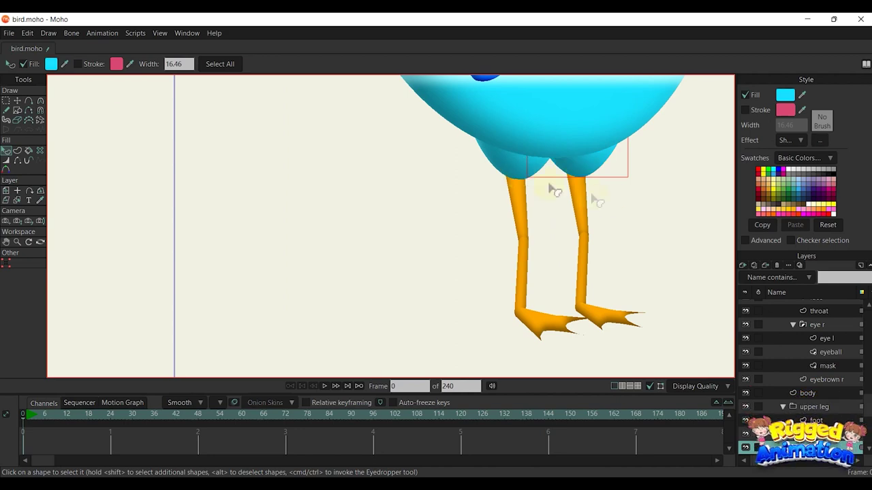
scroll(609, 210, down, 4)
Step: Set the blur of the left blue thigh's Shaded effect to 10 and adjust its offset
scroll(526, 248, up, 3)
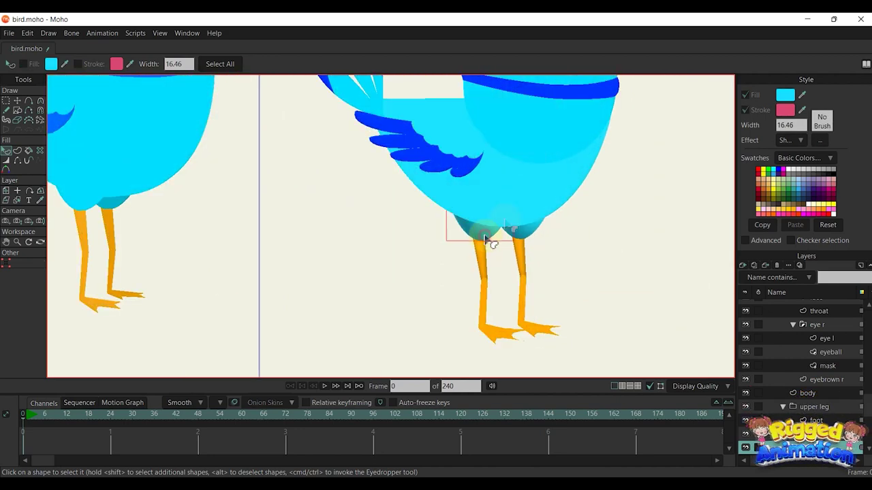
click(820, 140)
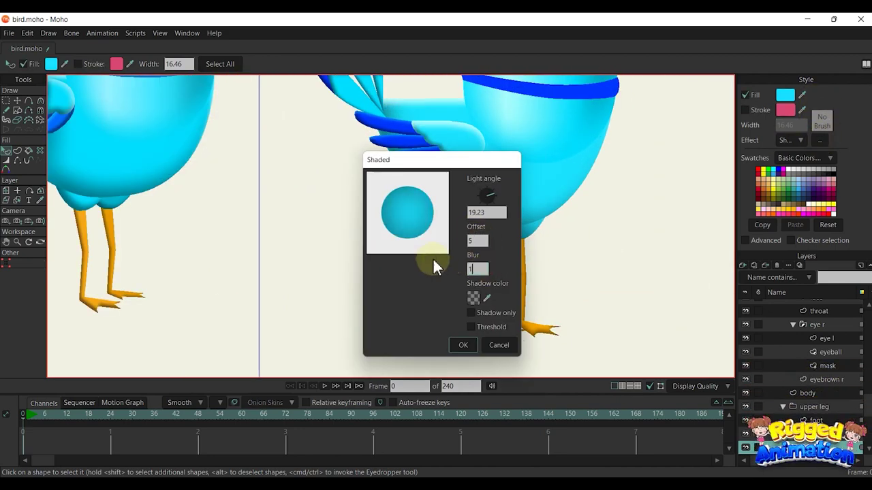
drag(492, 161, 737, 99)
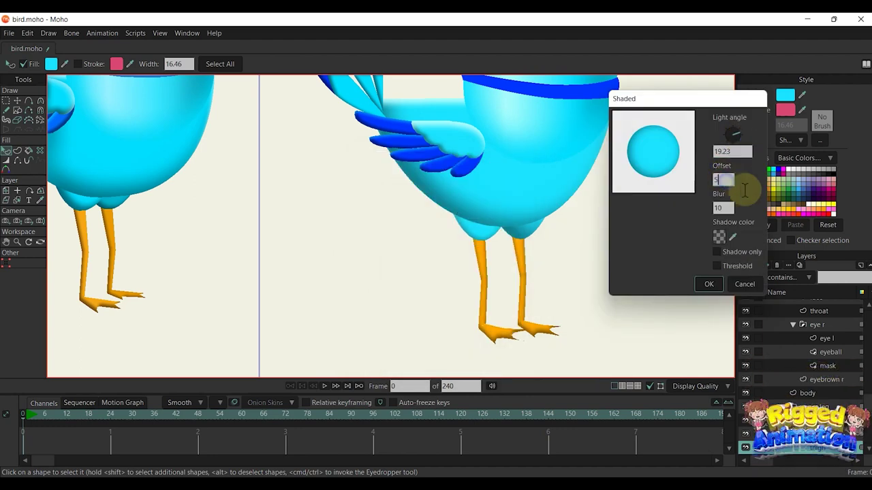
click(709, 284)
Step: Copy the left blue thigh's updated shading onto the right blue thigh and compare the whole bird with the reference
scroll(532, 239, up, 2)
click(483, 231)
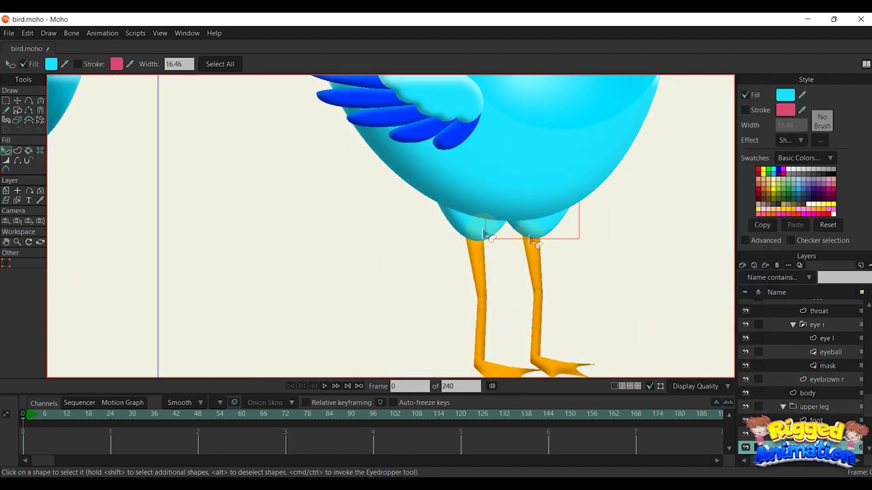
scroll(570, 233, down, 5)
drag(587, 237, 560, 306)
scroll(545, 342, up, 2)
scroll(502, 296, down, 3)
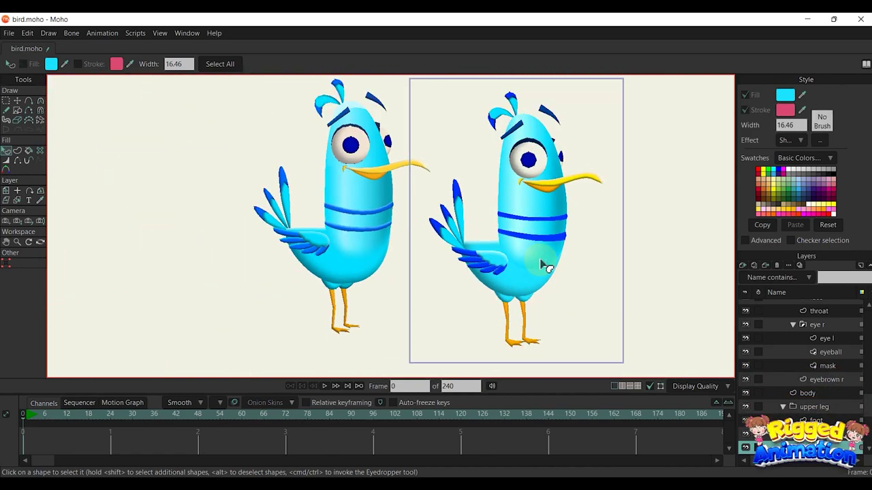
Step: Apply a Shaded effect to the upper neck stripe with light angle 91.08, offset 10 and blur 5.75
scroll(526, 222, up, 5)
click(526, 220)
click(792, 141)
click(812, 175)
drag(480, 158, 799, 69)
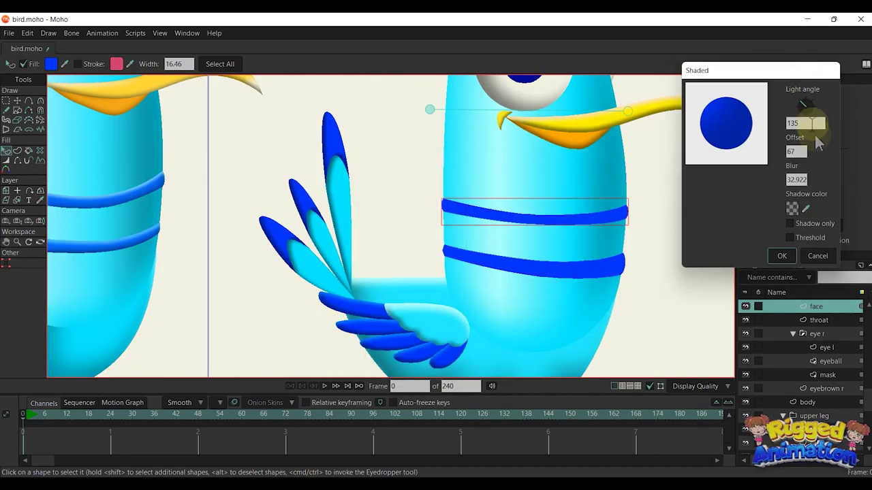
text(5)
key(Tab)
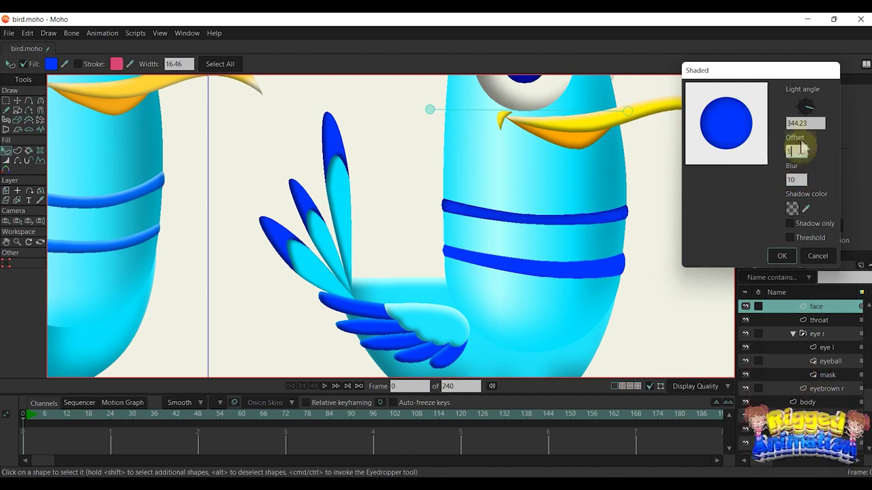
scroll(615, 195, up, 3)
click(808, 93)
text(91.08)
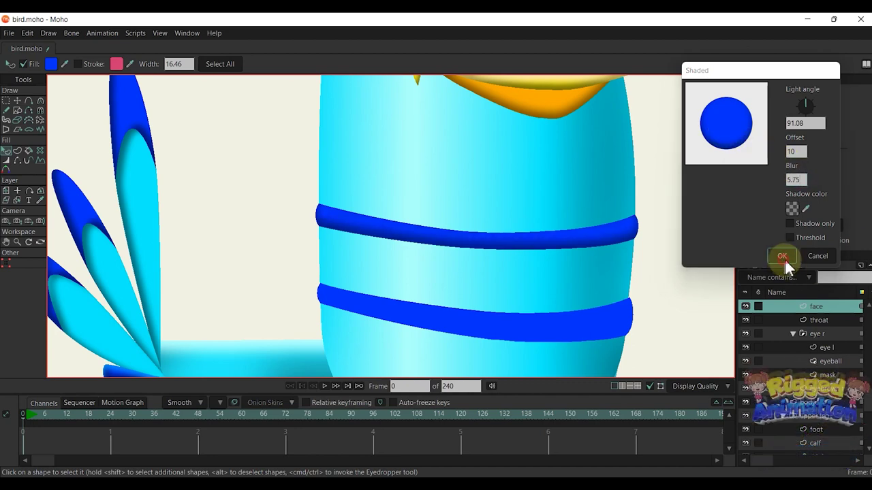
click(784, 257)
Step: Add a second Shaded effect to the upper neck stripe and give it the opaque mid-blue shadow colour 007EFF
click(745, 237)
click(797, 170)
click(812, 206)
click(724, 237)
click(668, 112)
click(778, 147)
click(765, 108)
click(778, 161)
drag(793, 123, 794, 101)
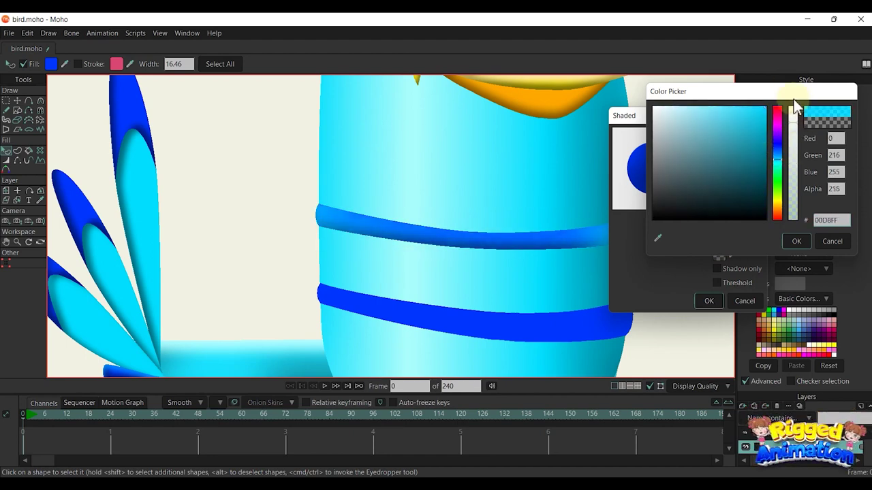
drag(777, 170, 778, 154)
click(796, 241)
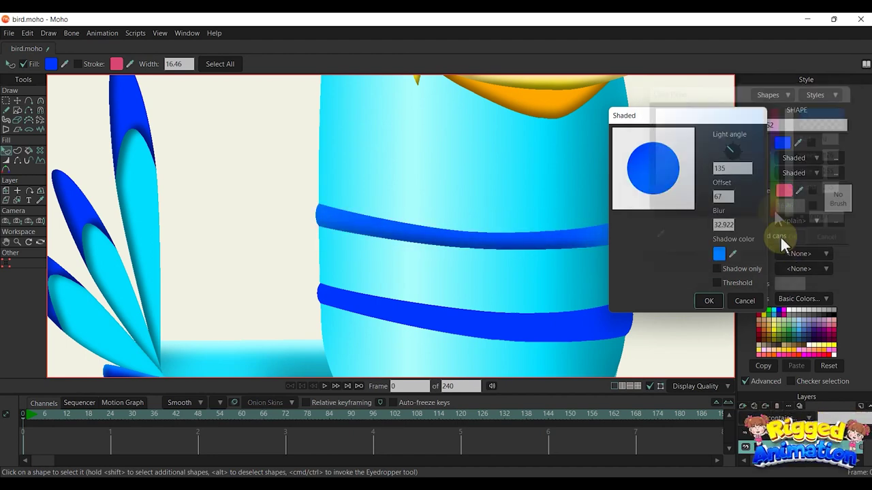
Step: Set the second Shaded effect's blur to 10 and light angle to 234.87, and fine-tune its offset from 5
text(5)
key(Tab)
text(1)
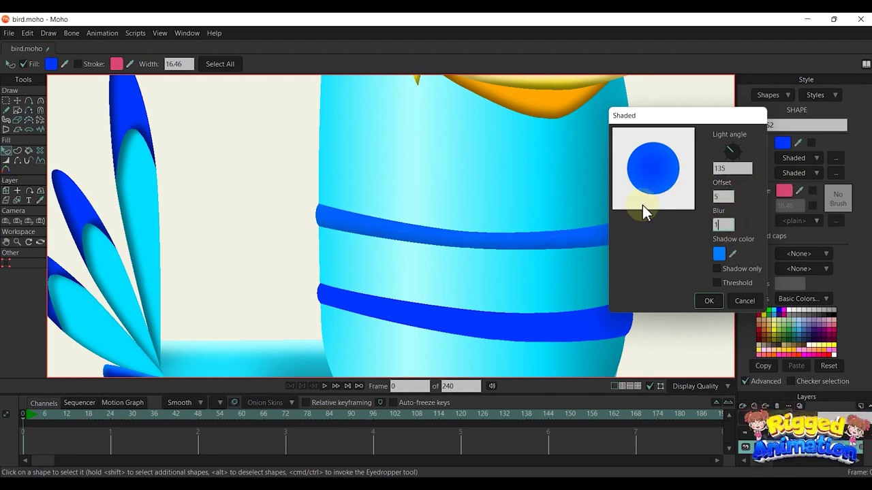
click(736, 145)
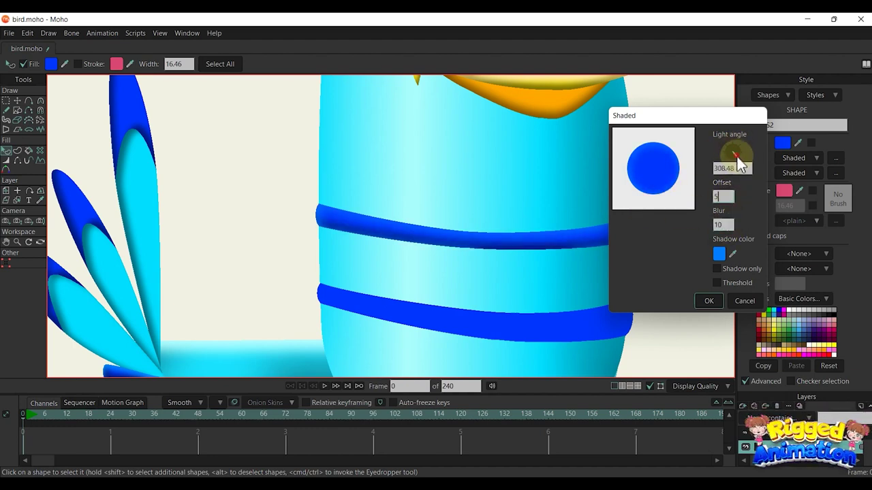
drag(732, 163, 724, 164)
drag(722, 119, 800, 83)
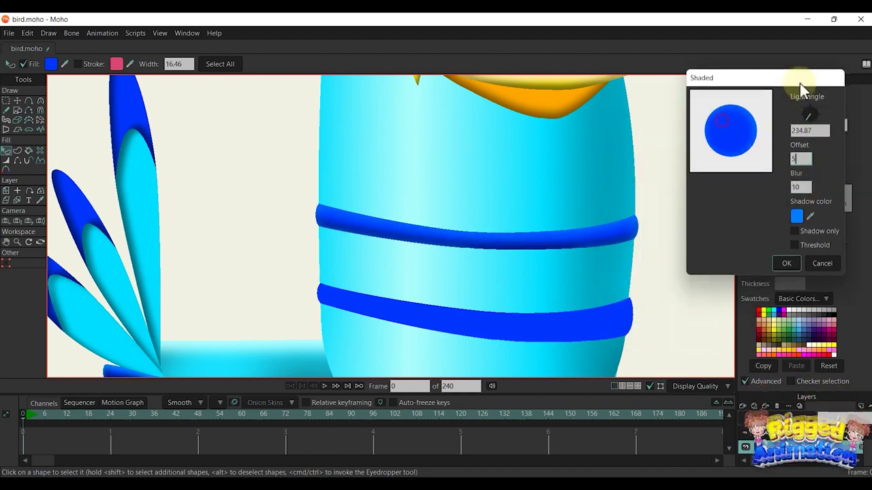
scroll(690, 107, up, 2)
click(807, 160)
scroll(810, 162, up, 1)
Step: Lighten the second Shaded effect's shadow colour to 45A1FF and accept the effect settings
click(796, 216)
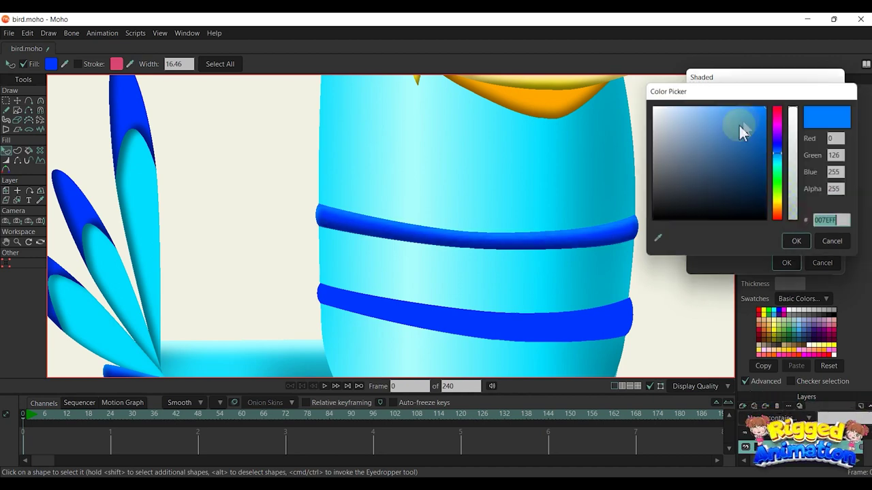
drag(736, 118, 736, 104)
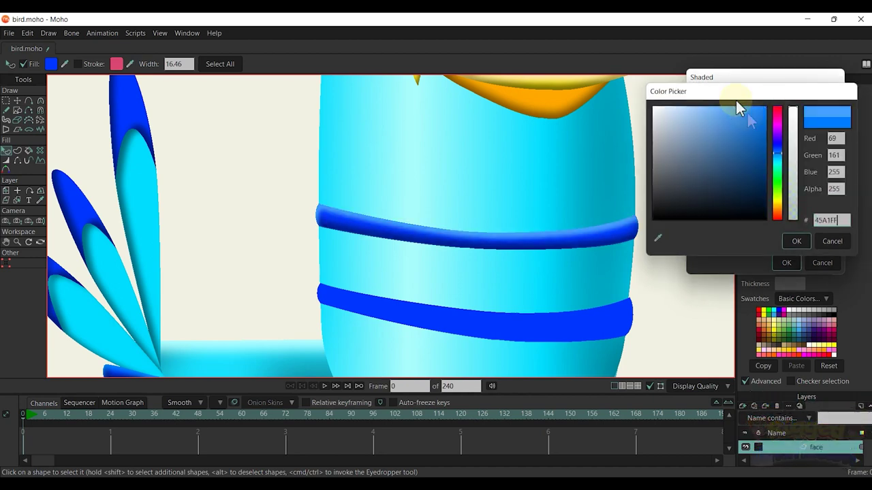
click(796, 241)
click(786, 262)
Step: Copy the upper neck stripe's shading onto the flat lower stripe, compare both birds, and switch off the advanced style options
scroll(579, 251, down, 2)
click(559, 300)
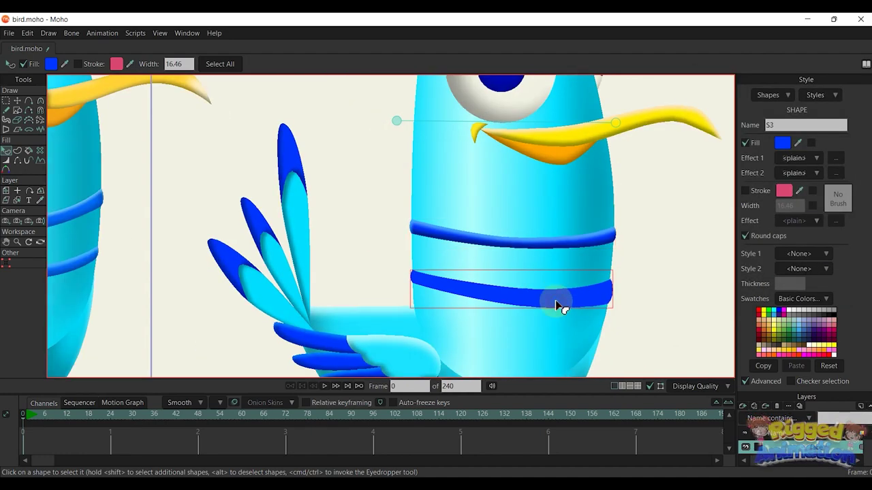
scroll(572, 250, down, 2)
click(642, 249)
scroll(654, 252, down, 3)
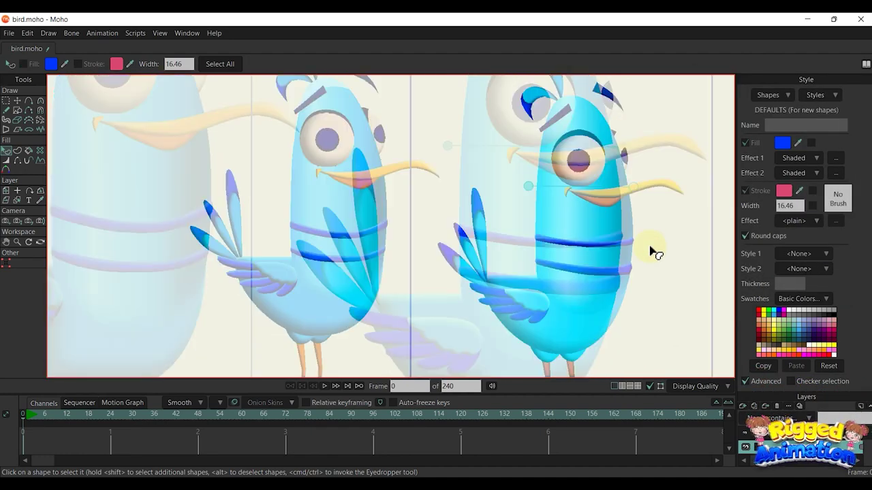
scroll(613, 266, up, 1)
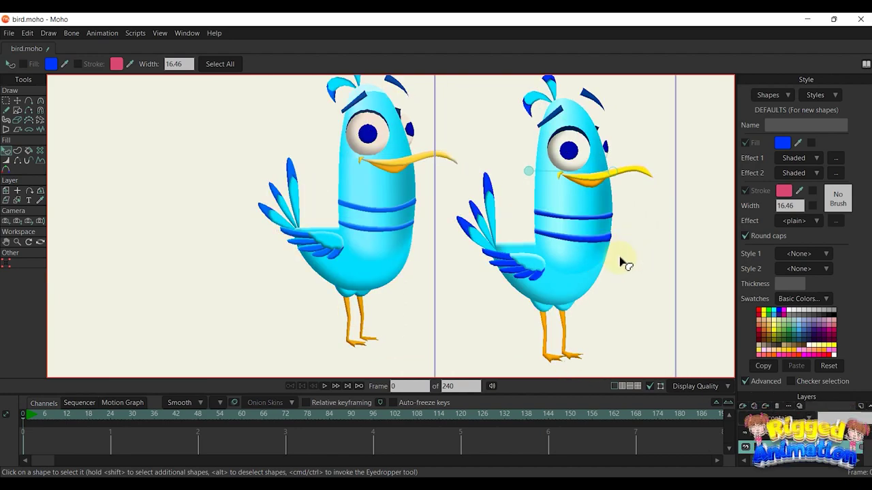
scroll(538, 279, up, 4)
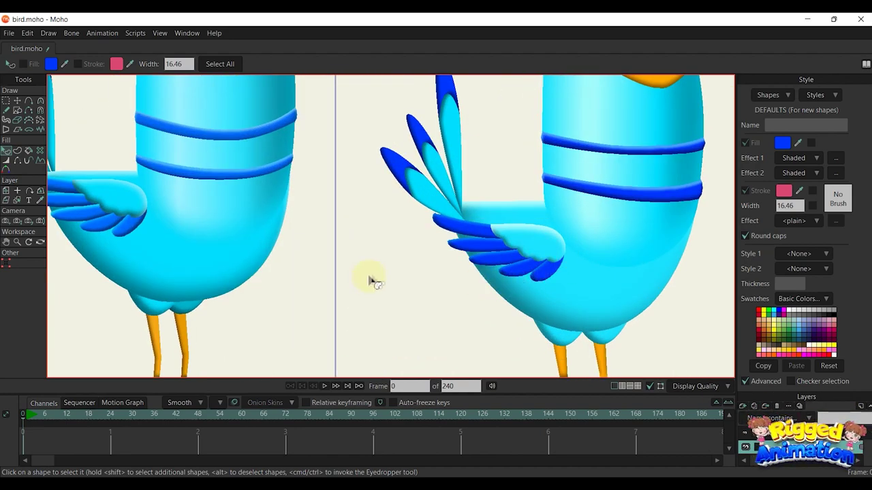
scroll(370, 281, down, 4)
click(746, 381)
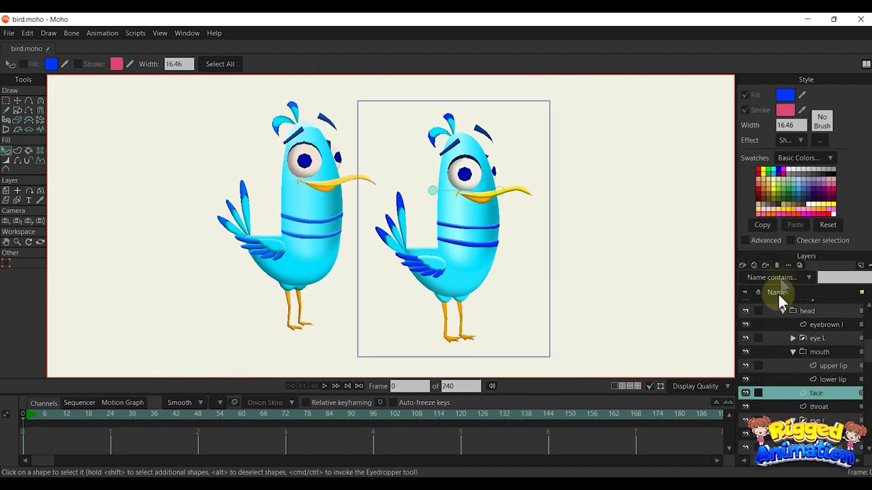
Step: Collapse the newly shaded bird's group and hide and reshow it to check its contents
scroll(773, 338, up, 2)
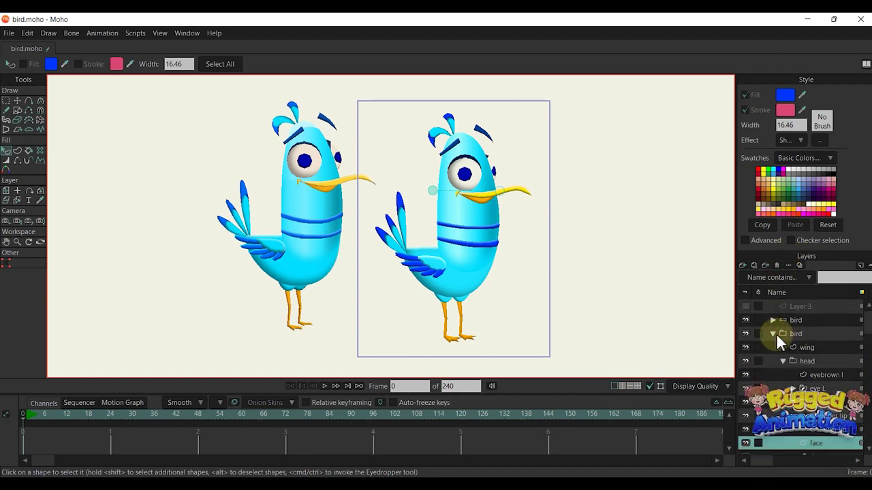
click(773, 334)
click(745, 334)
click(745, 334)
Step: Isolate the bird's wings by selecting the wing layer and hiding the head, body and upper leg layers
scroll(423, 262, up, 3)
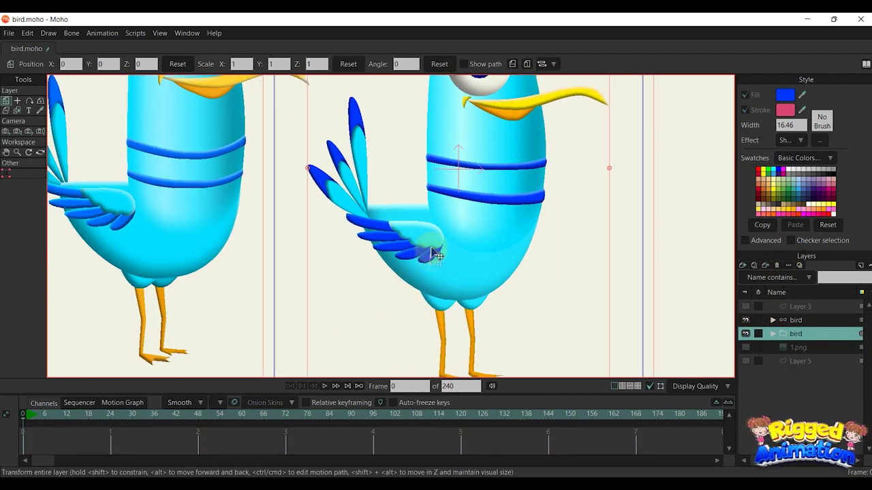
scroll(431, 254, up, 2)
alt+right_click(438, 241)
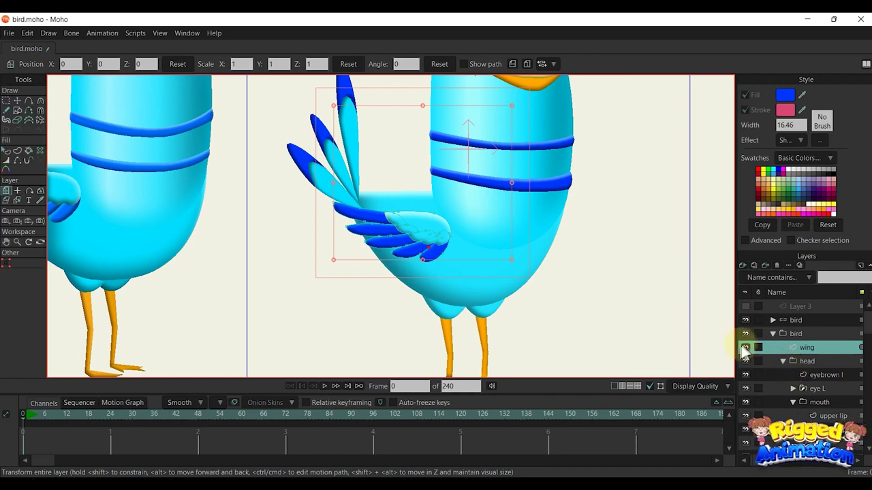
click(783, 361)
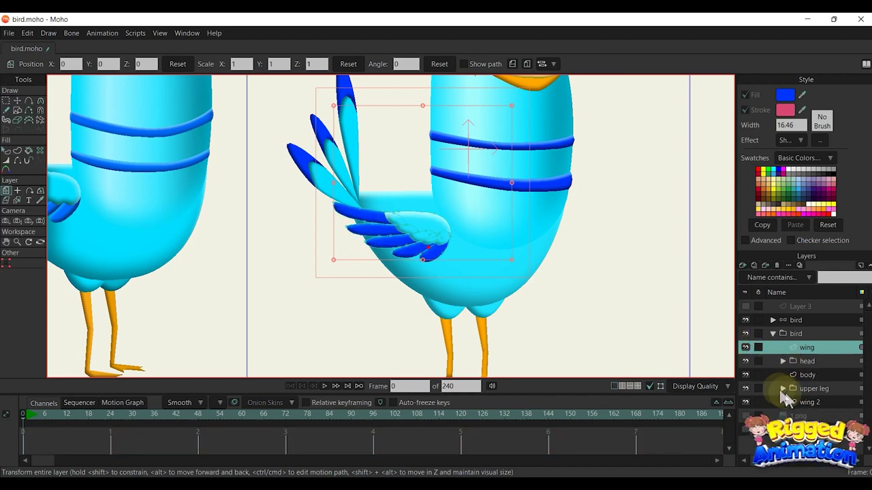
click(745, 361)
click(745, 375)
click(745, 389)
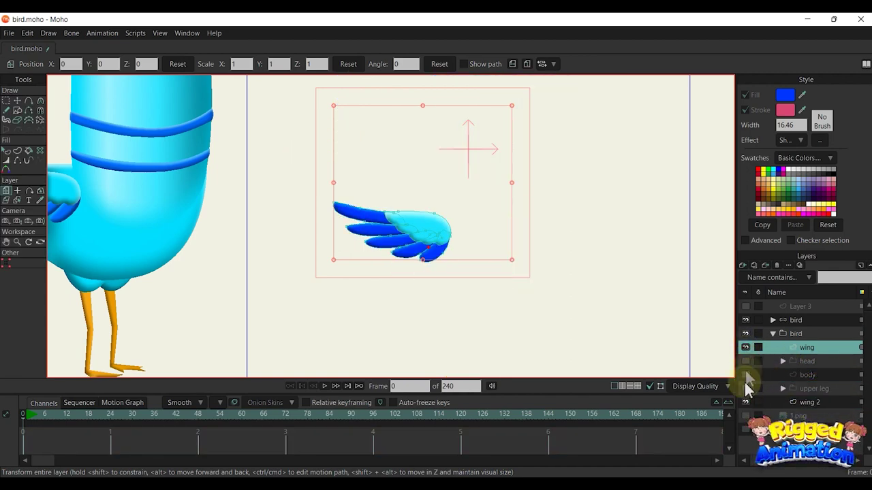
Step: Hide and reshow the wing layer to inspect the wing 2 layer beneath it
click(745, 347)
key(q)
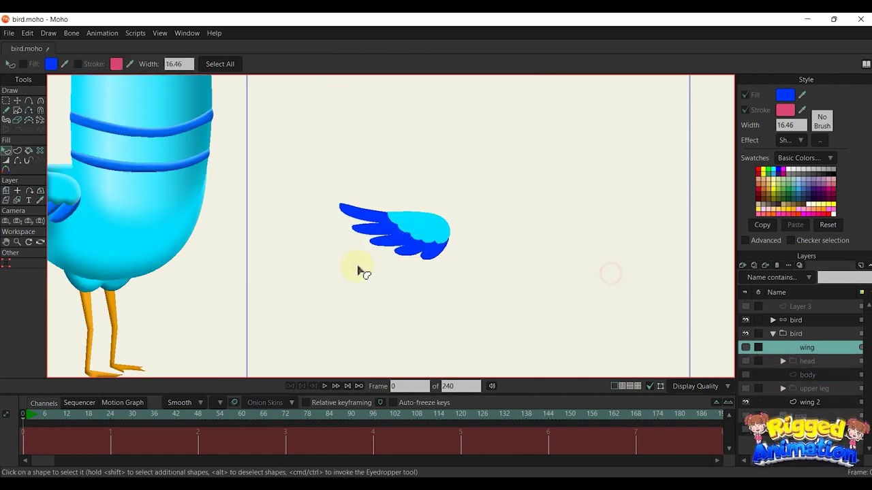
scroll(360, 271, up, 3)
click(745, 347)
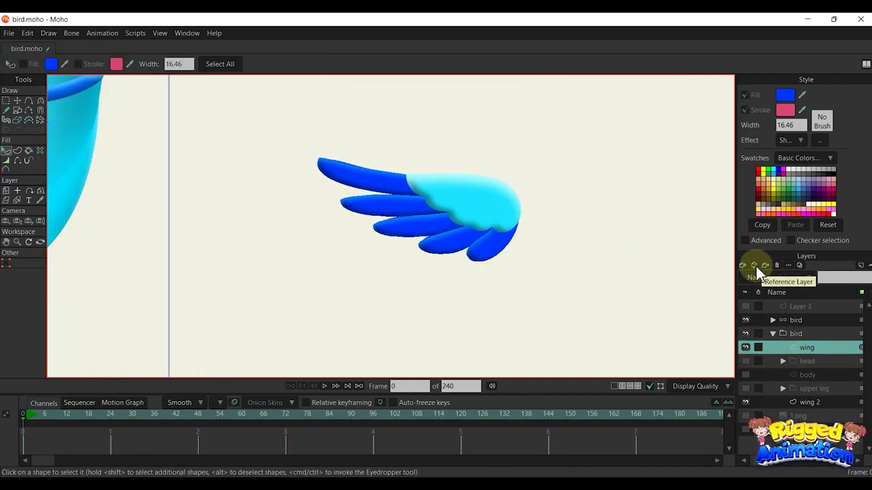
Step: Duplicate the wing layer as "lower wing" and move it below upper leg in the bird group, replacing wing 2
click(756, 266)
double_click(784, 343)
text(lower wing)
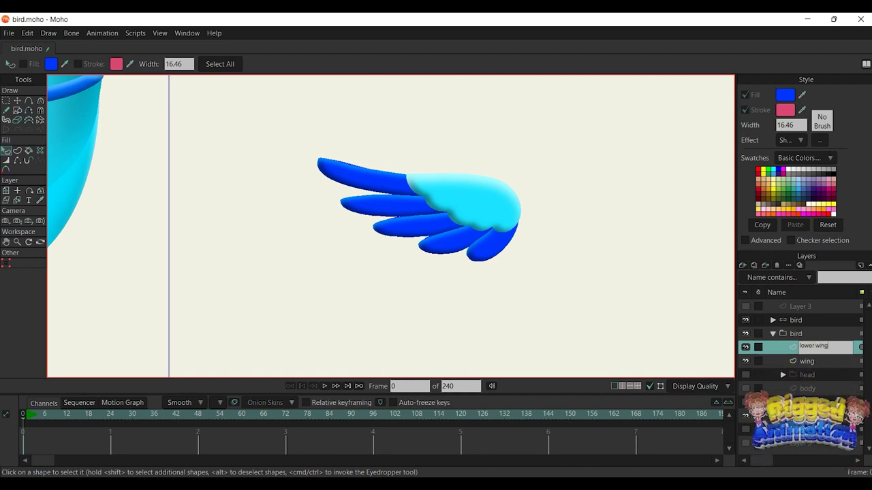
key(Return)
drag(814, 346, 817, 411)
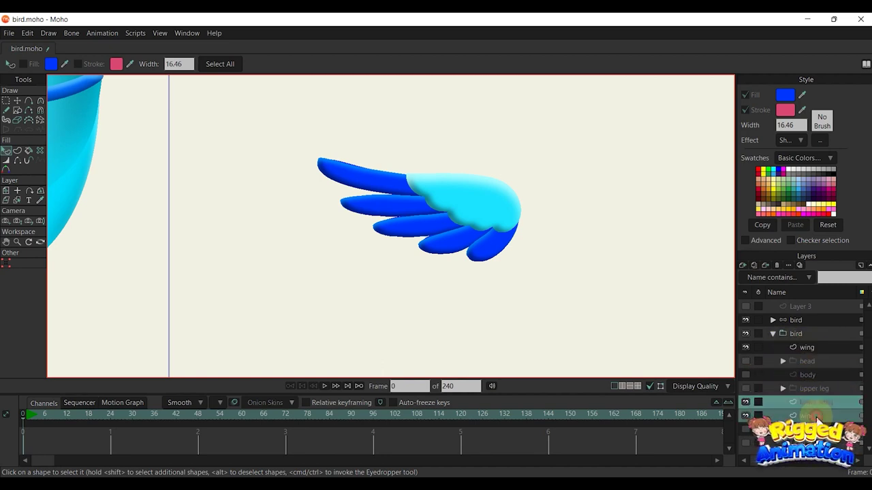
Step: Set the lower wing's origin at its shoulder, hide the timeline, and scale the layer to 0.89
key(0)
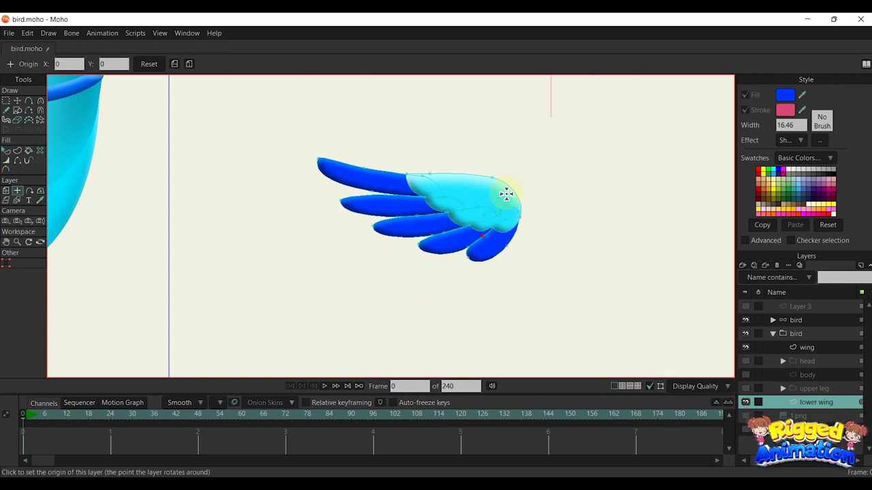
key(1)
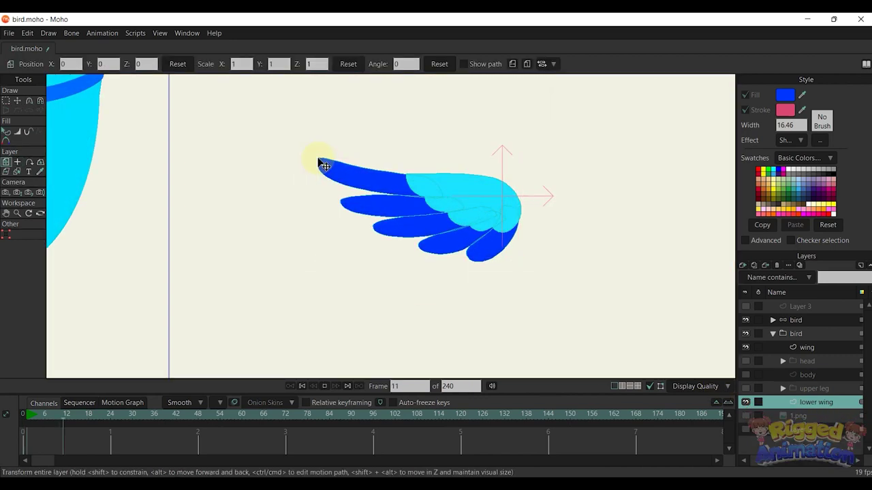
click(187, 32)
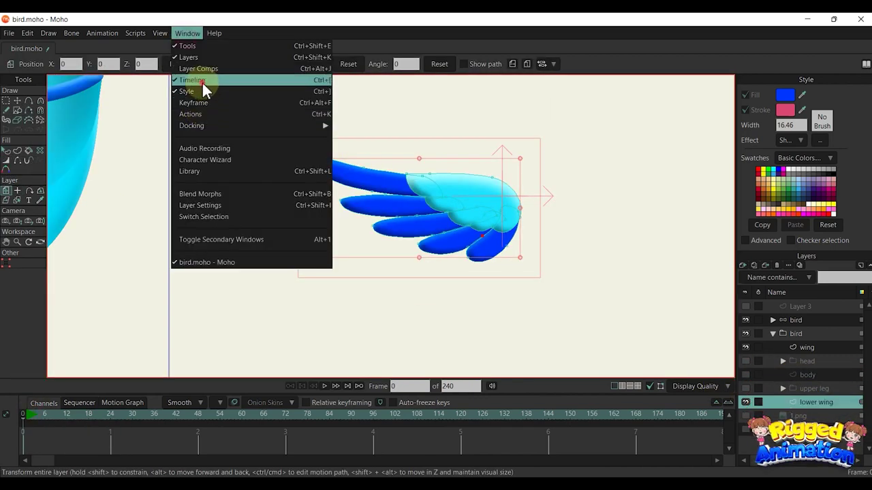
click(202, 80)
click(329, 190)
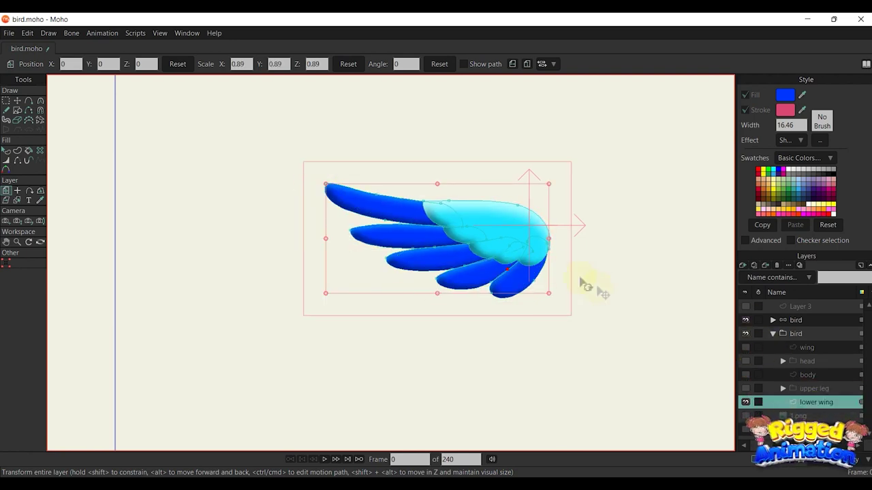
Step: Reshow the wing, head, body and upper leg layers, and rename the wing layer "upper wing"
key(q)
click(745, 347)
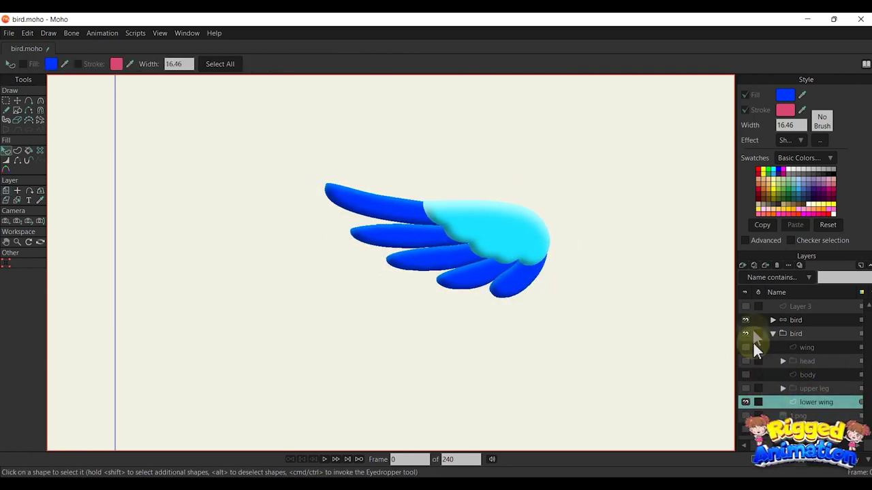
click(745, 348)
click(746, 375)
click(745, 389)
double_click(800, 350)
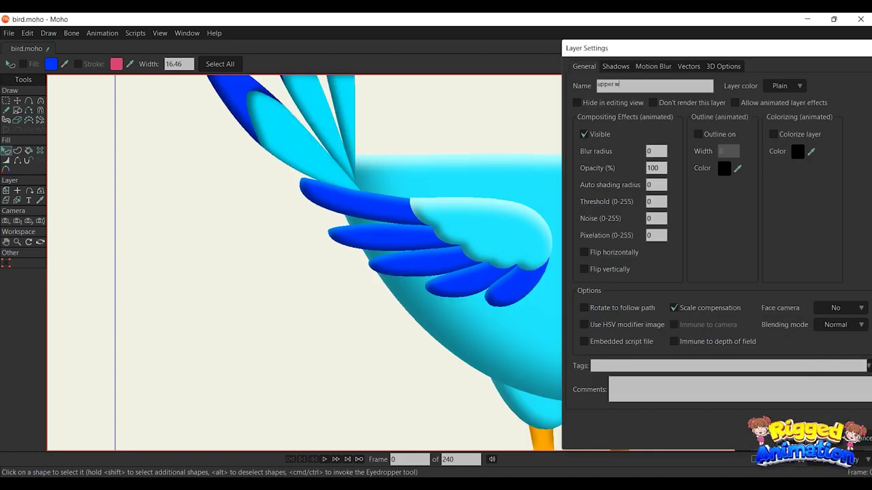
key(Return)
click(745, 361)
click(745, 417)
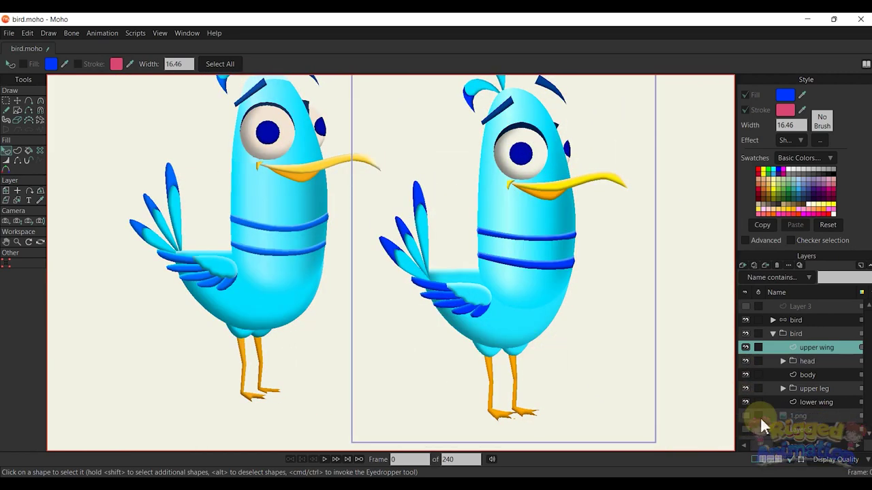